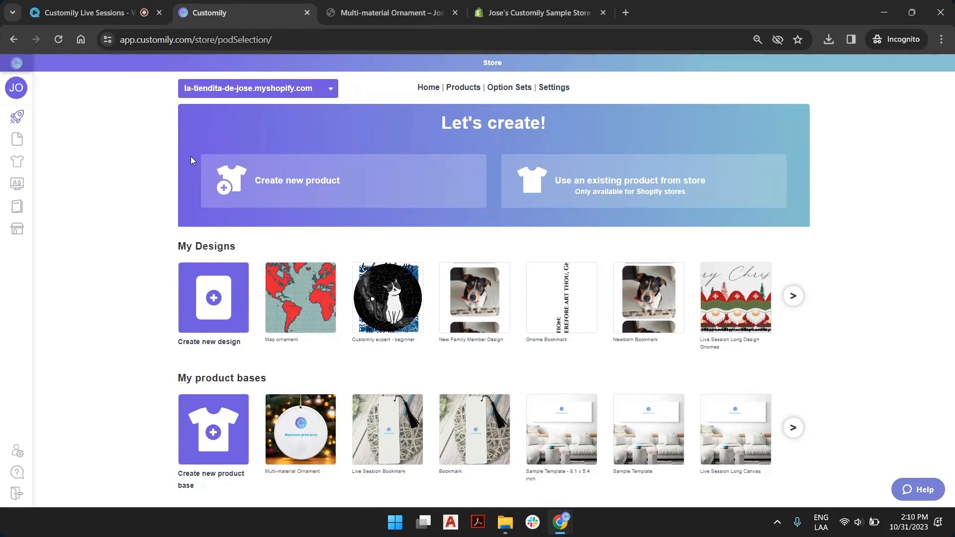
# Show the starting options for creating a new product and look over the existing product bases
pyautogui.click(329, 184)
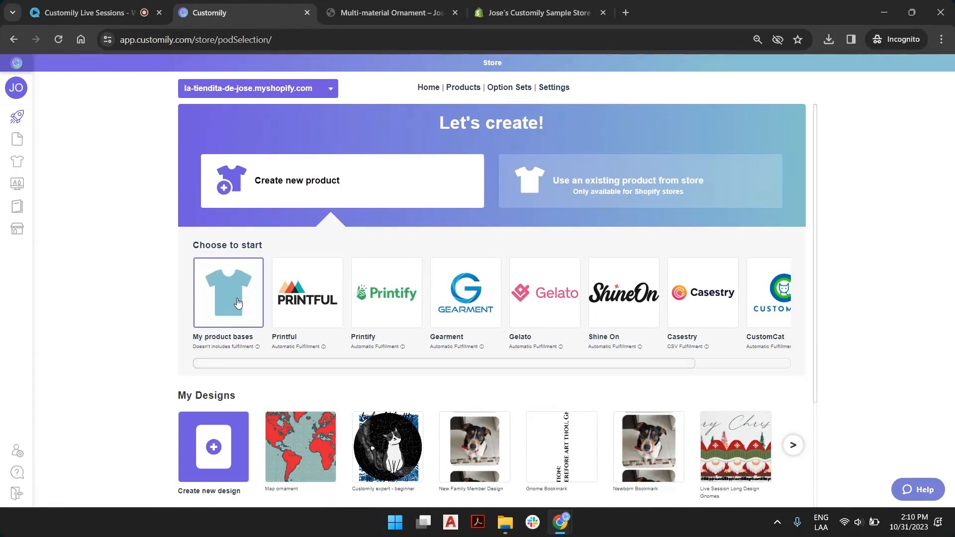
pyautogui.scroll(-3, 223, 299)
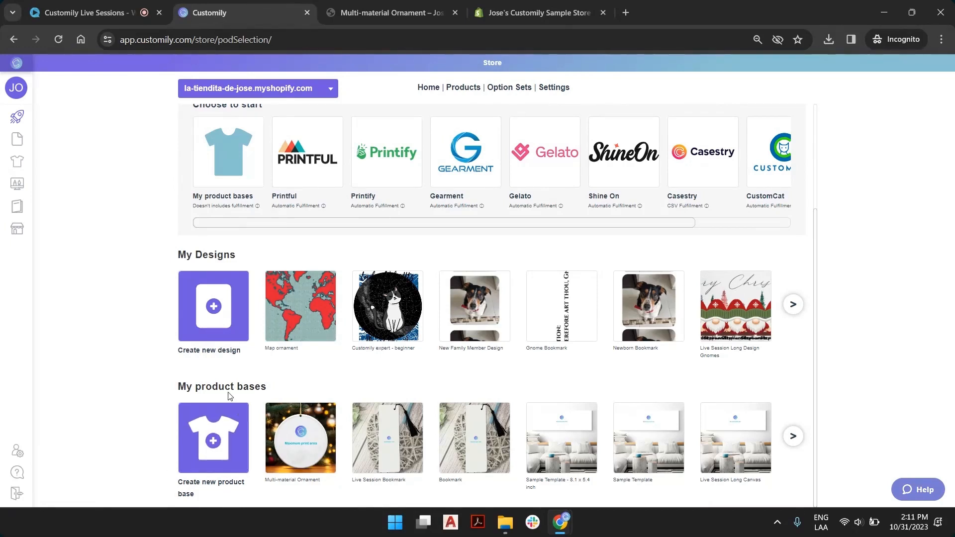
pyautogui.moveTo(49, 381)
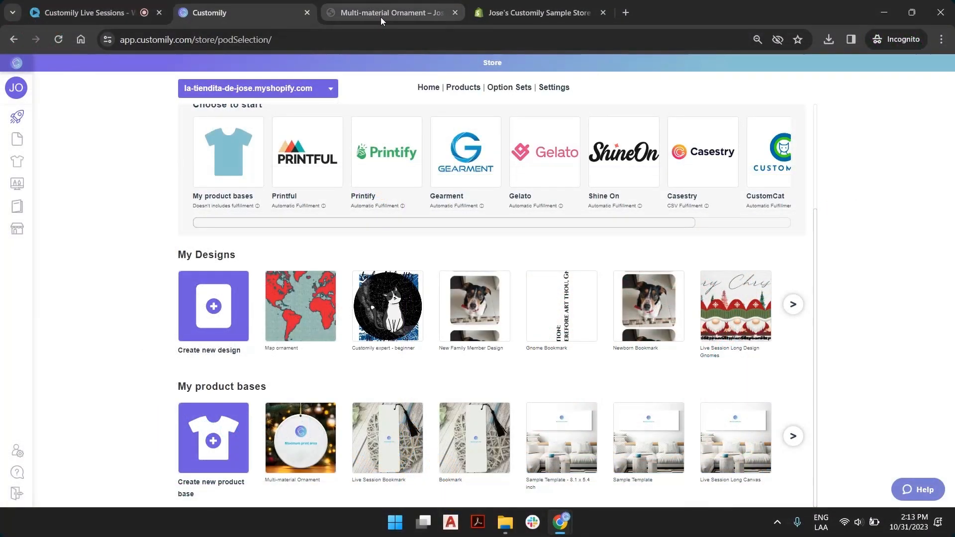
# Preview the Metal and Wood material options on the Multi-material Ornament's store product page
pyautogui.click(380, 16)
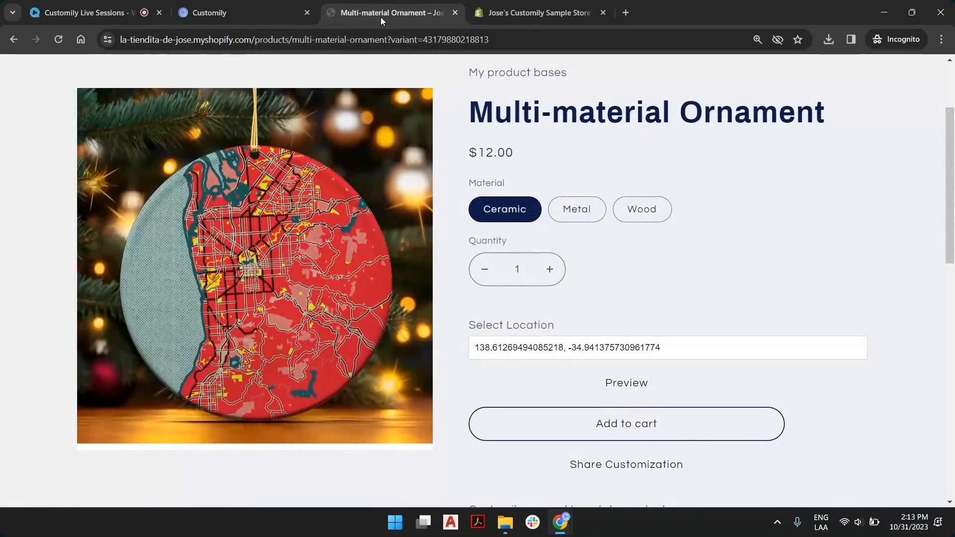
pyautogui.scroll(3, 579, 266)
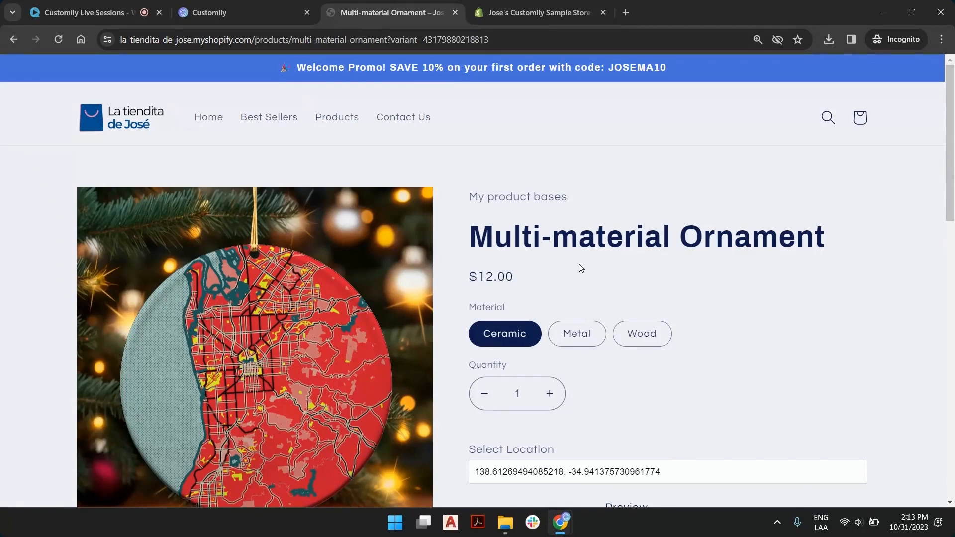
pyautogui.click(586, 335)
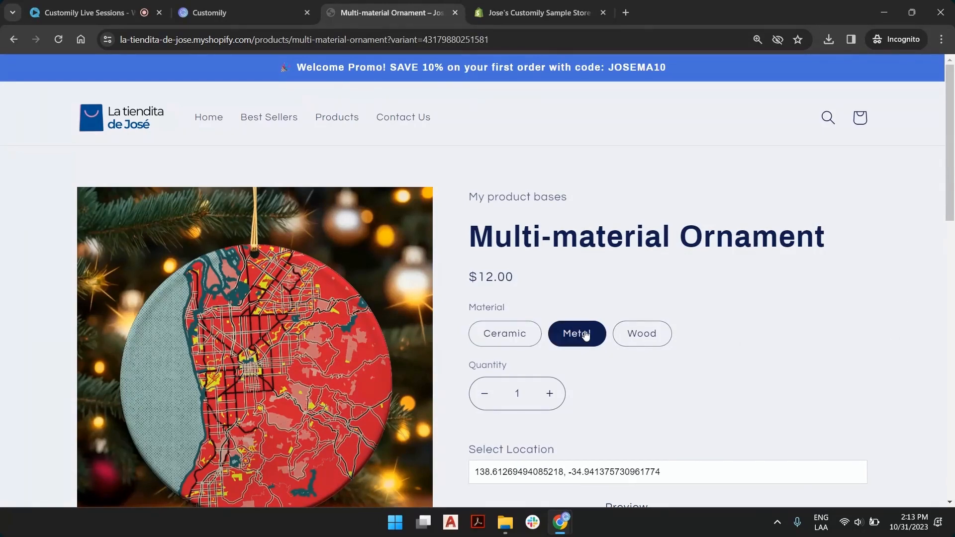
pyautogui.click(649, 339)
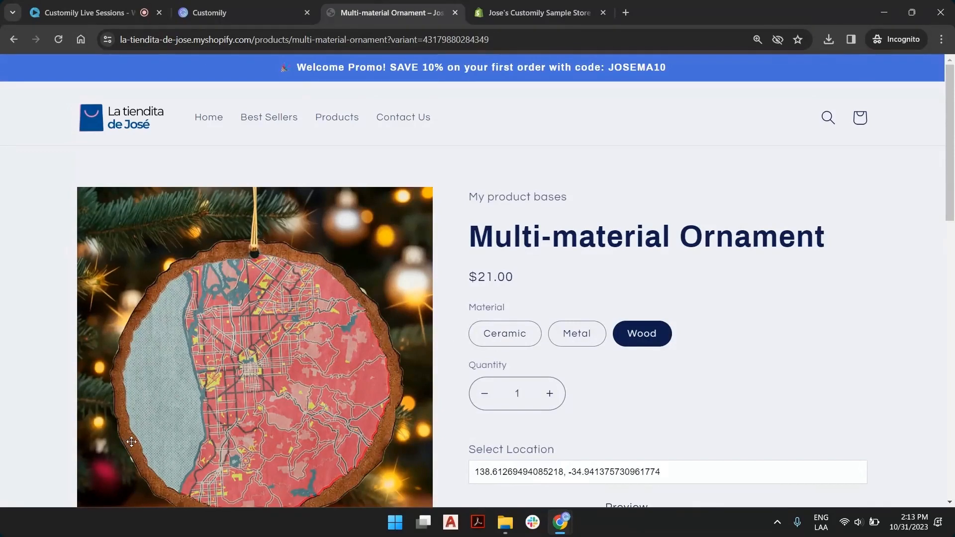
pyautogui.scroll(-3, 503, 346)
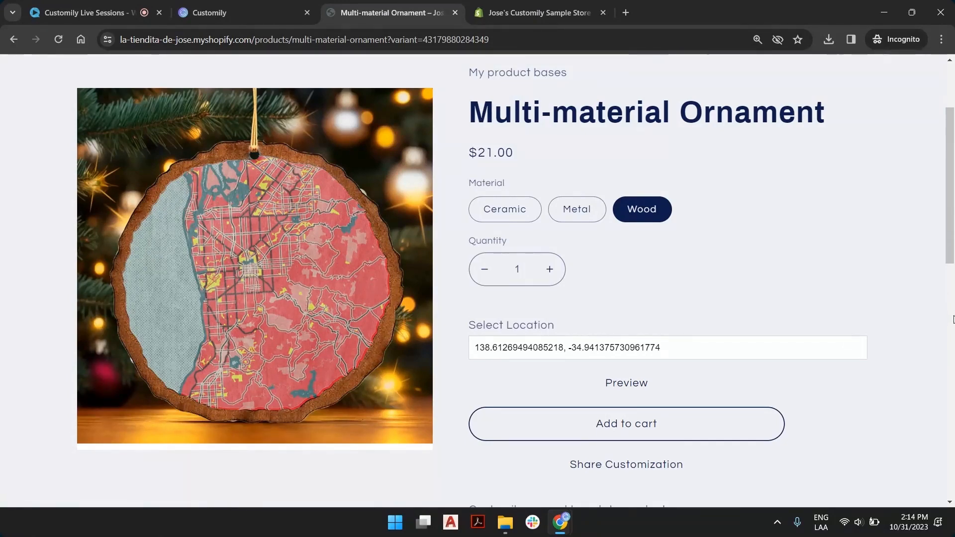
pyautogui.scroll(1, 741, 213)
pyautogui.scroll(2, 742, 213)
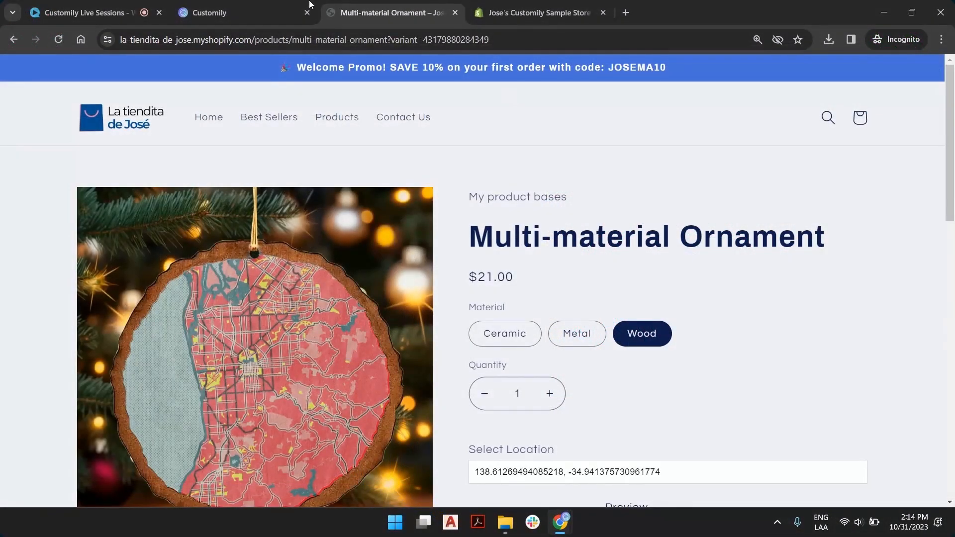
# Return to Customily and start a new product base from the My product bases page
pyautogui.click(253, 11)
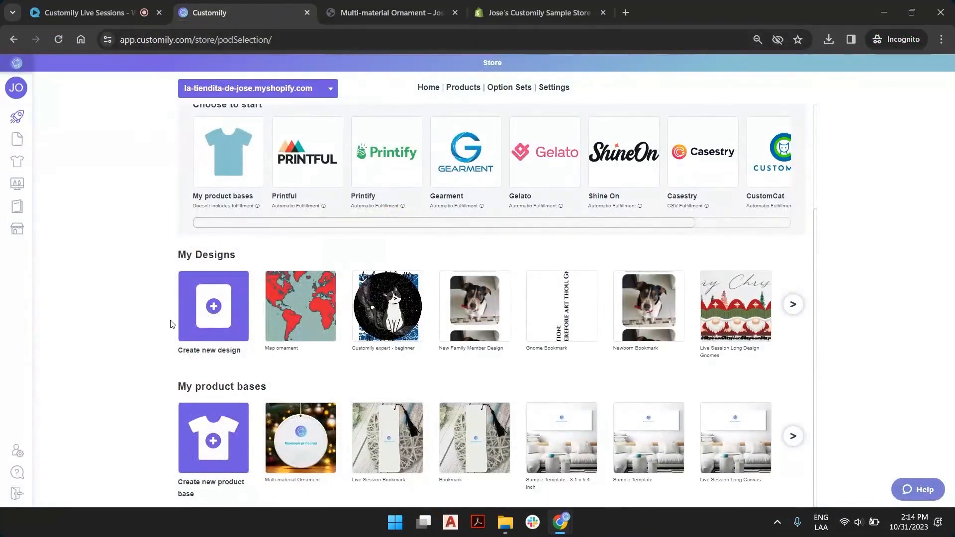
pyautogui.moveTo(179, 386); pyautogui.dragTo(264, 388)
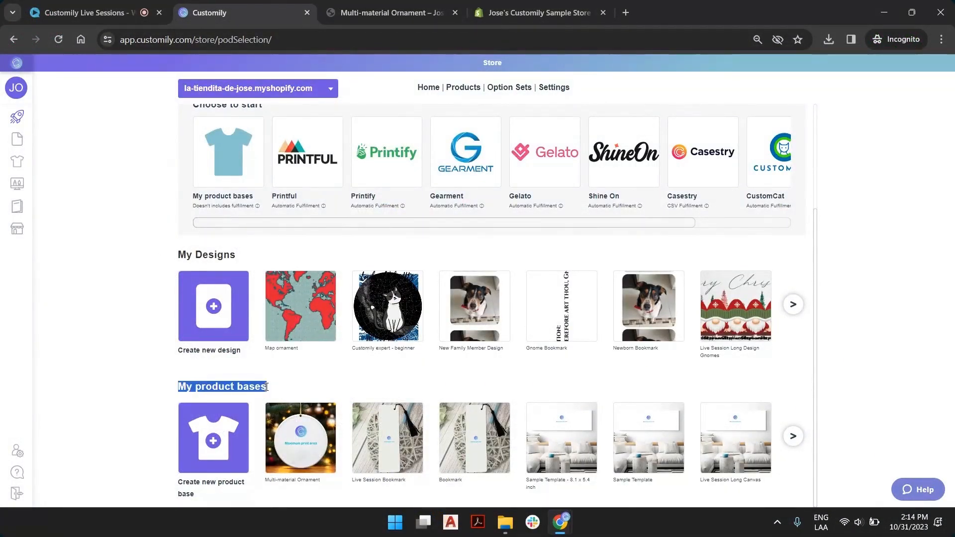
pyautogui.click(262, 388)
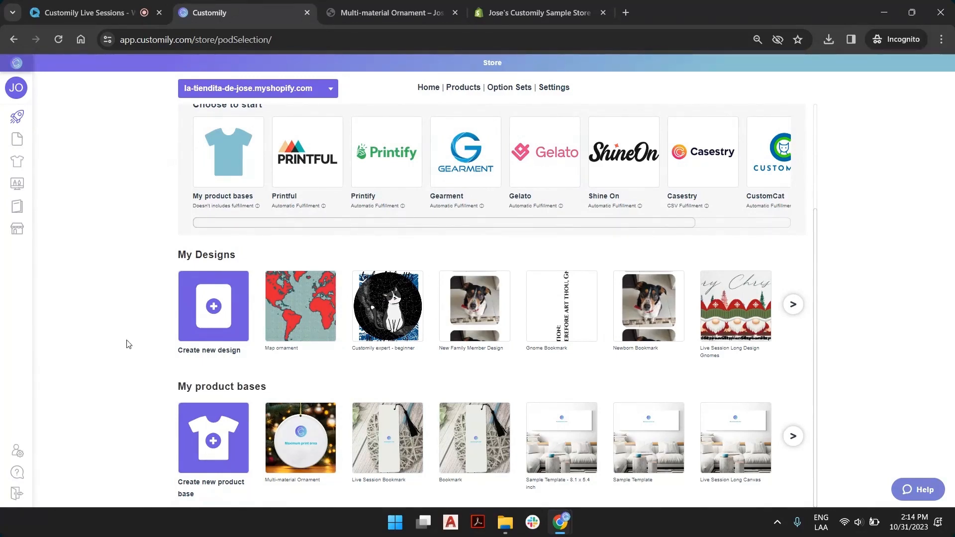
pyautogui.scroll(3, 128, 341)
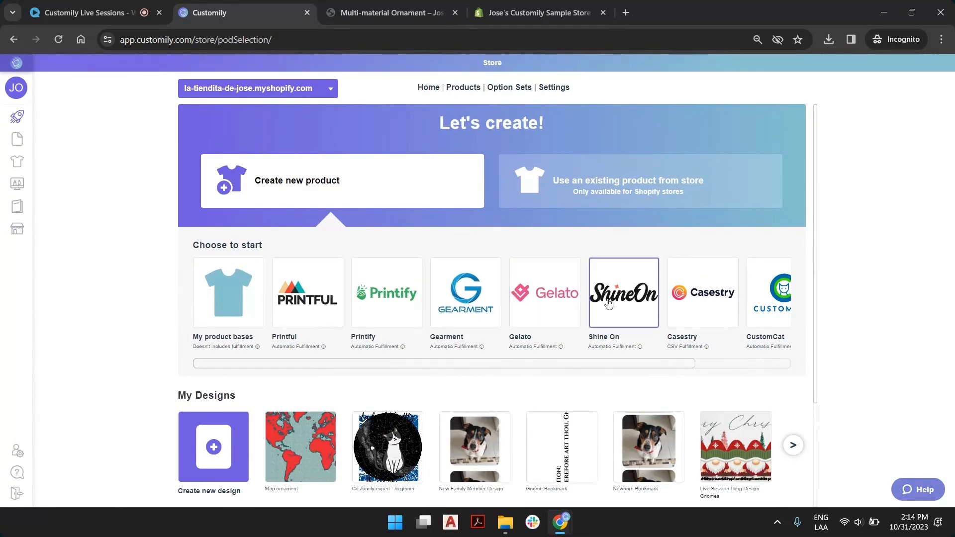
pyautogui.scroll(-3, 278, 306)
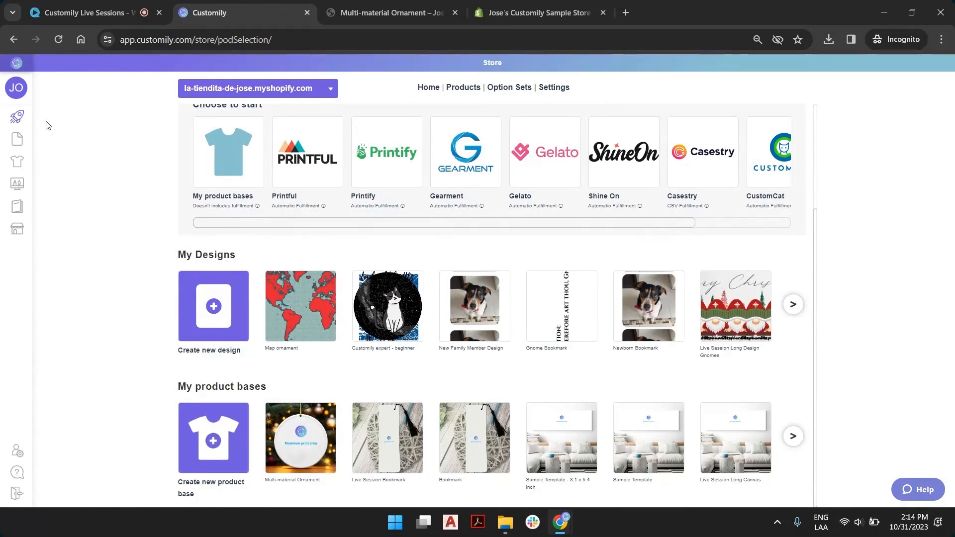
pyautogui.moveTo(18, 149)
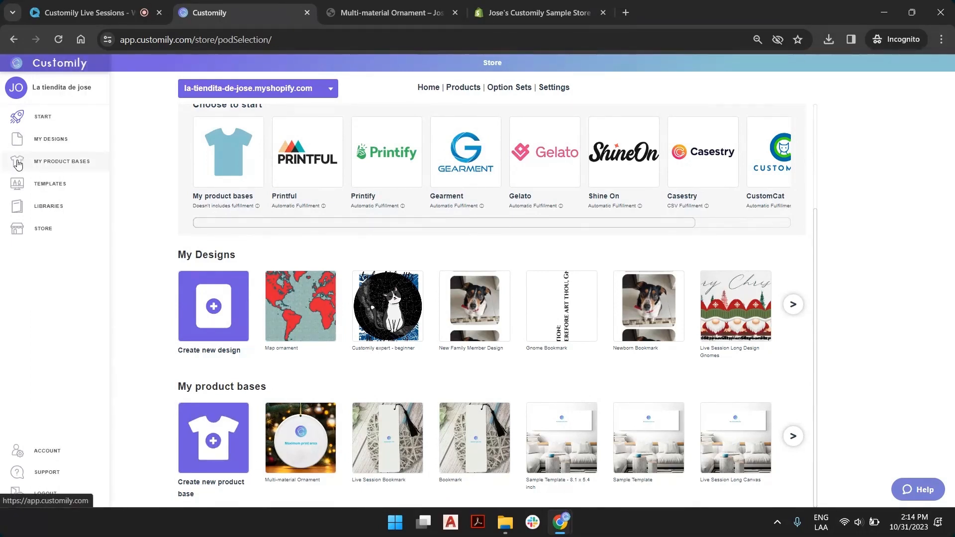
pyautogui.click(73, 162)
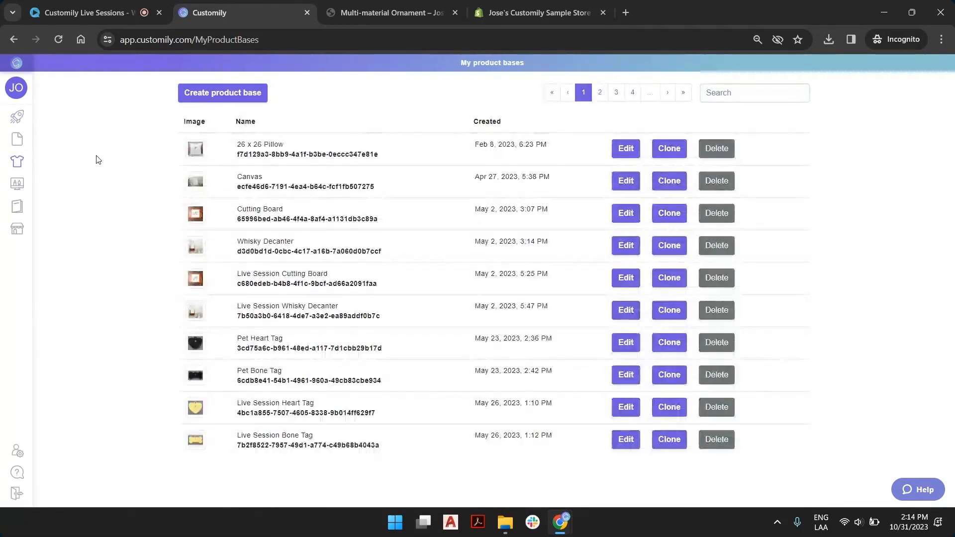
pyautogui.click(245, 99)
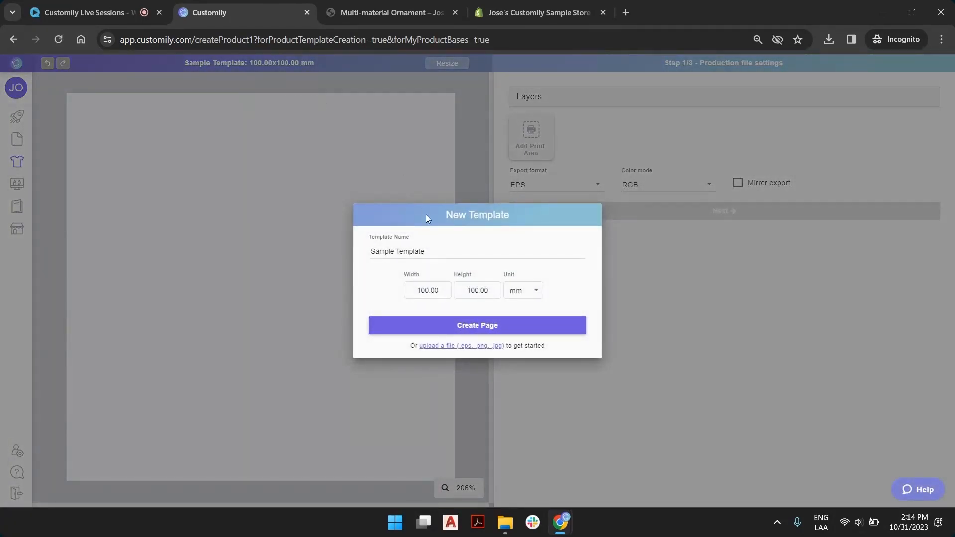
# Name the new template "Ceramic/Metal/Wood Ornament"
pyautogui.doubleClick(423, 252)
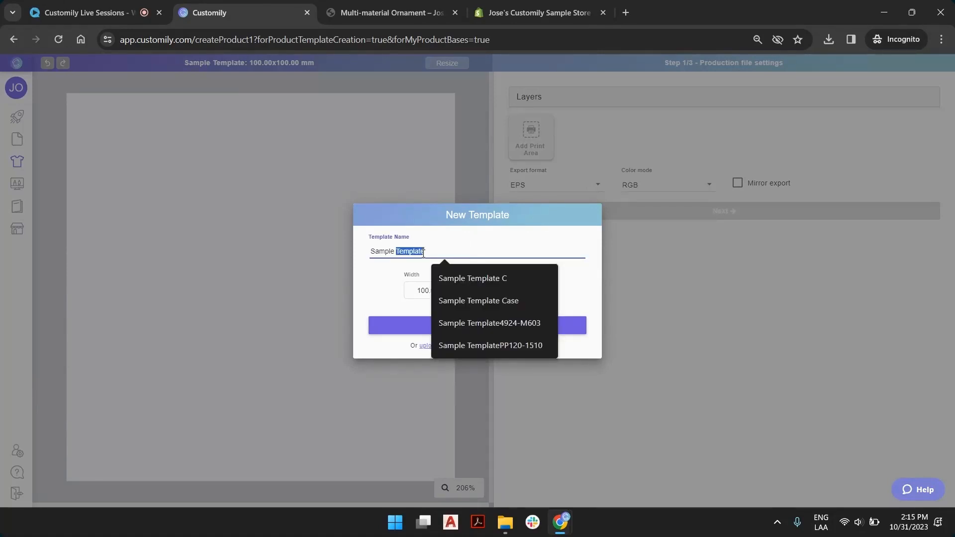
pyautogui.tripleClick(424, 252)
pyautogui.write('Ornament')
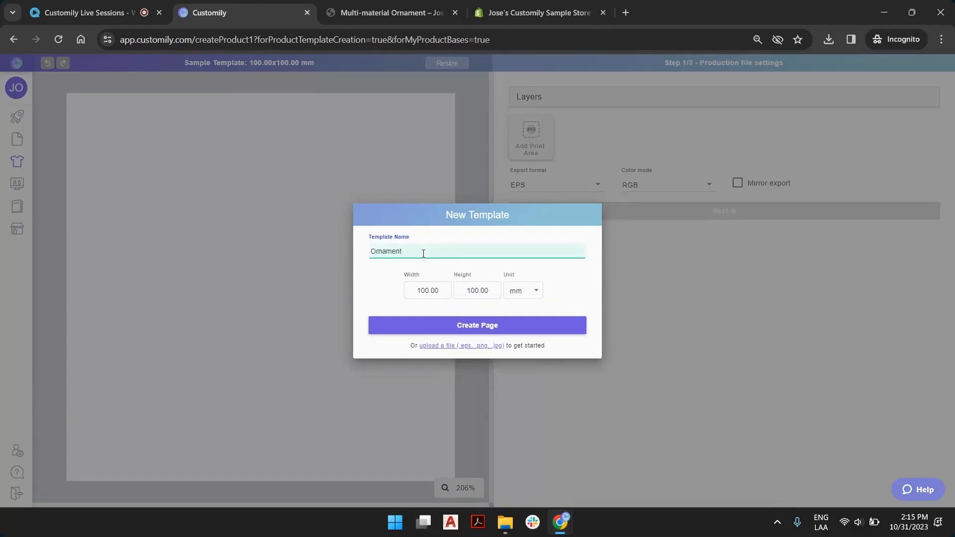
pyautogui.click(370, 252)
pyautogui.write('Ceramic/Metal/Wood')
# Set the template's width and height to 80 mm each and create the page
pyautogui.moveTo(445, 287); pyautogui.dragTo(390, 294)
pyautogui.write('80')
pyautogui.moveTo(487, 290); pyautogui.dragTo(469, 282)
pyautogui.write('80')
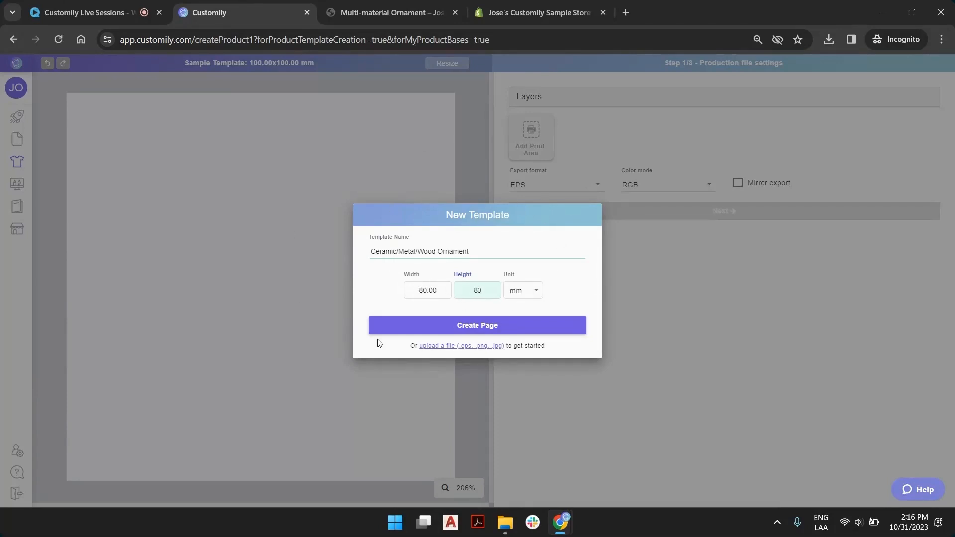
pyautogui.click(488, 329)
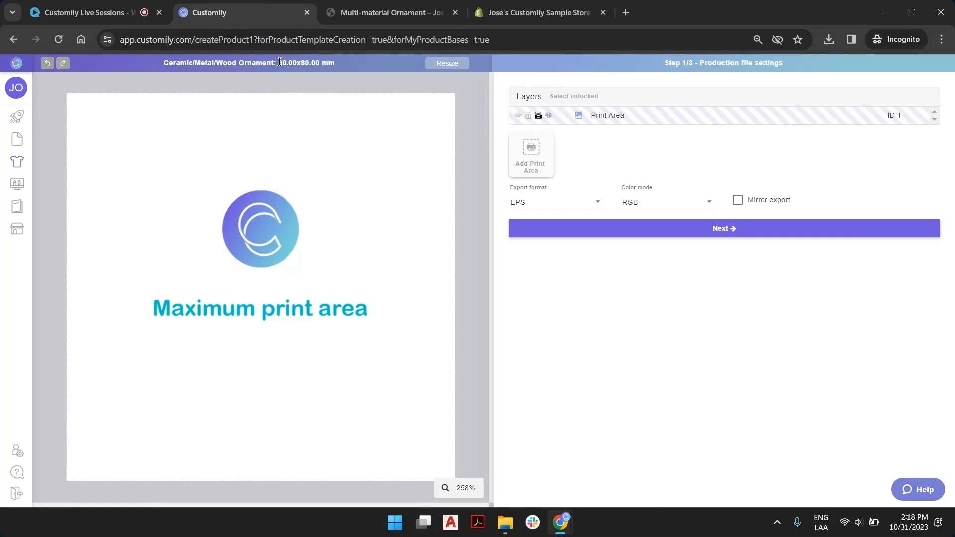
pyautogui.moveTo(278, 62); pyautogui.dragTo(342, 62)
pyautogui.click(326, 65)
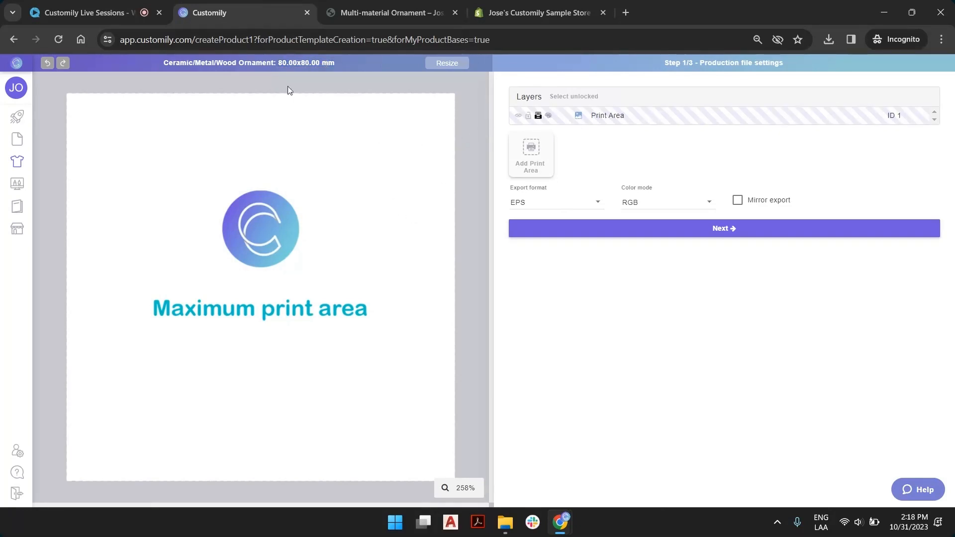
pyautogui.click(378, 138)
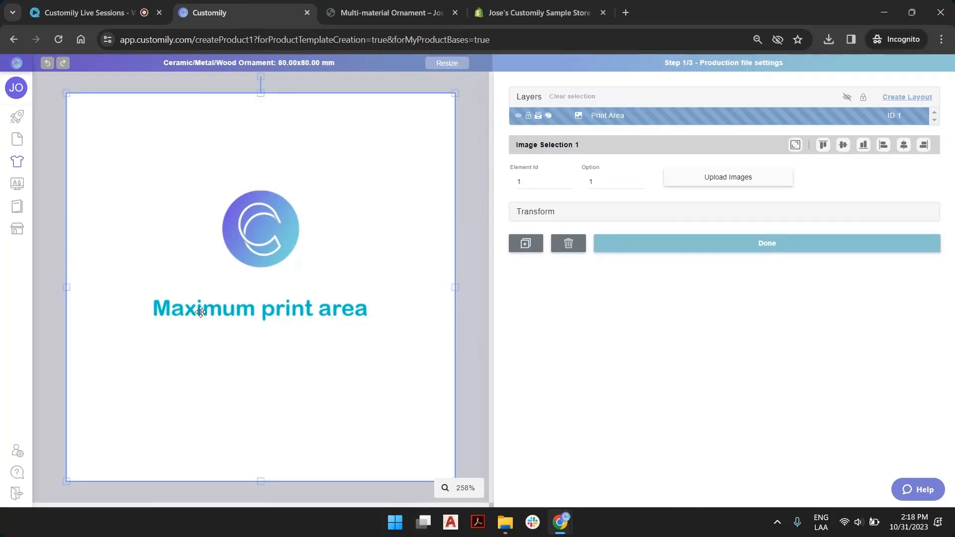
pyautogui.click(476, 246)
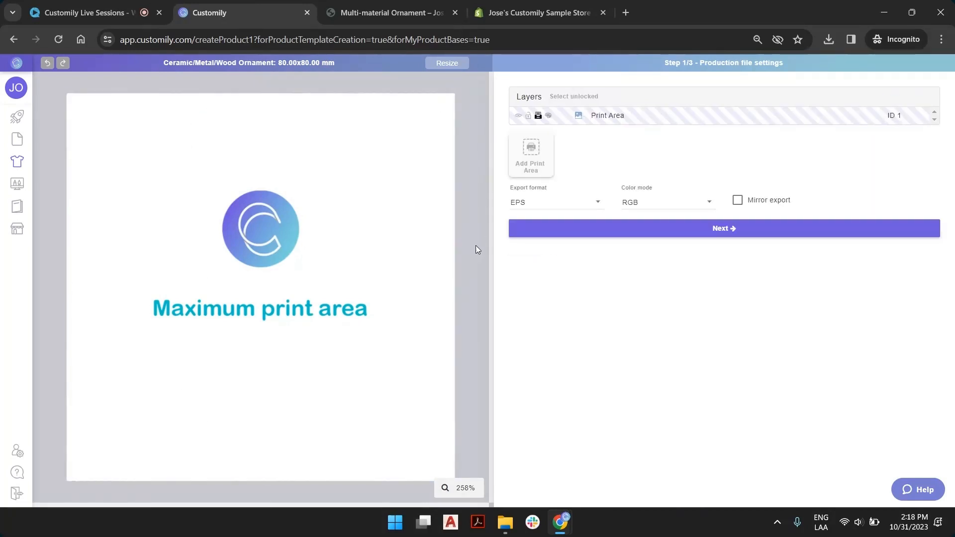
pyautogui.click(422, 181)
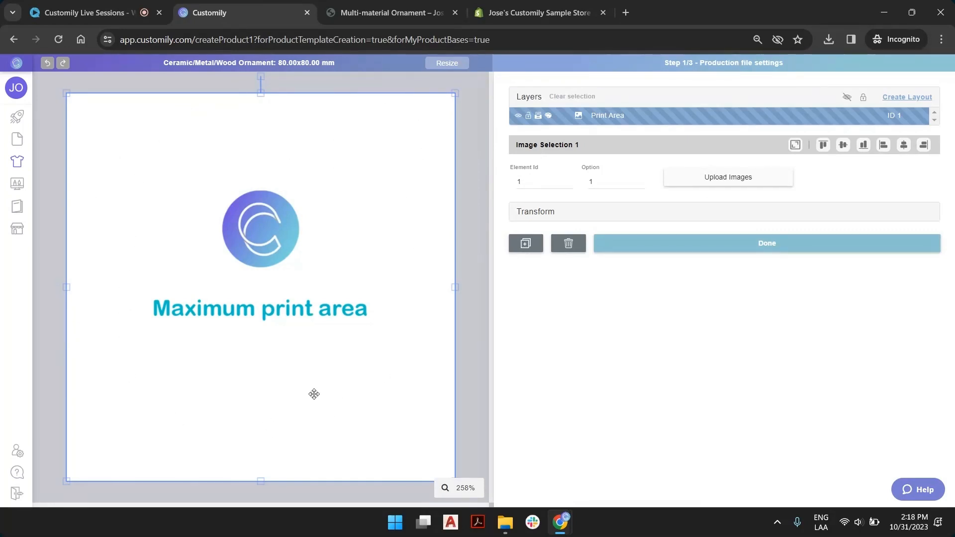
pyautogui.click(479, 157)
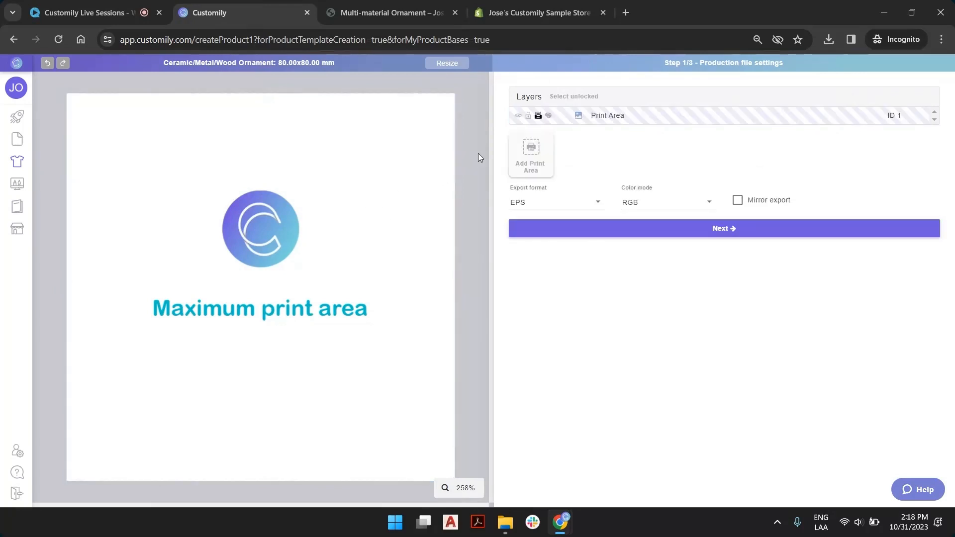
# Set the production file's export format to PDF
pyautogui.click(547, 206)
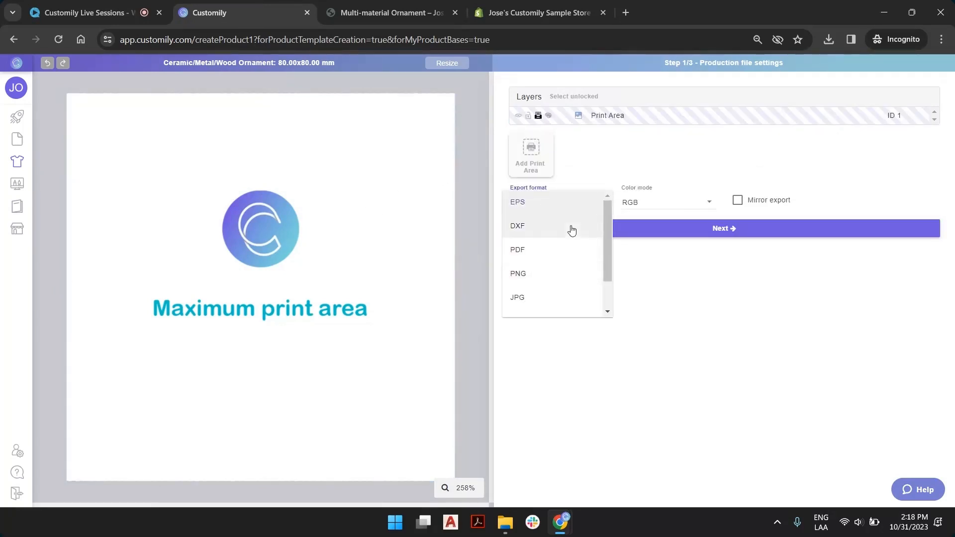
pyautogui.scroll(-2, 570, 231)
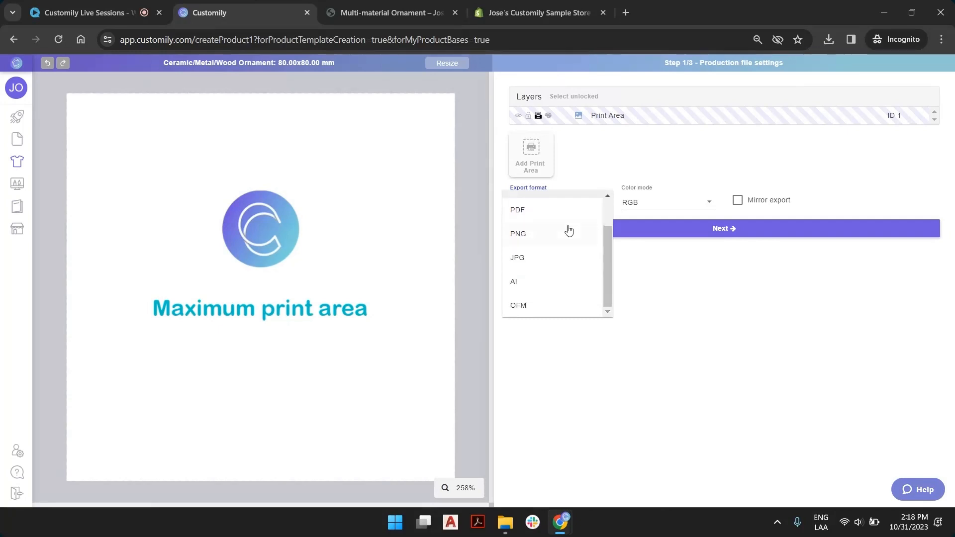
pyautogui.click(551, 211)
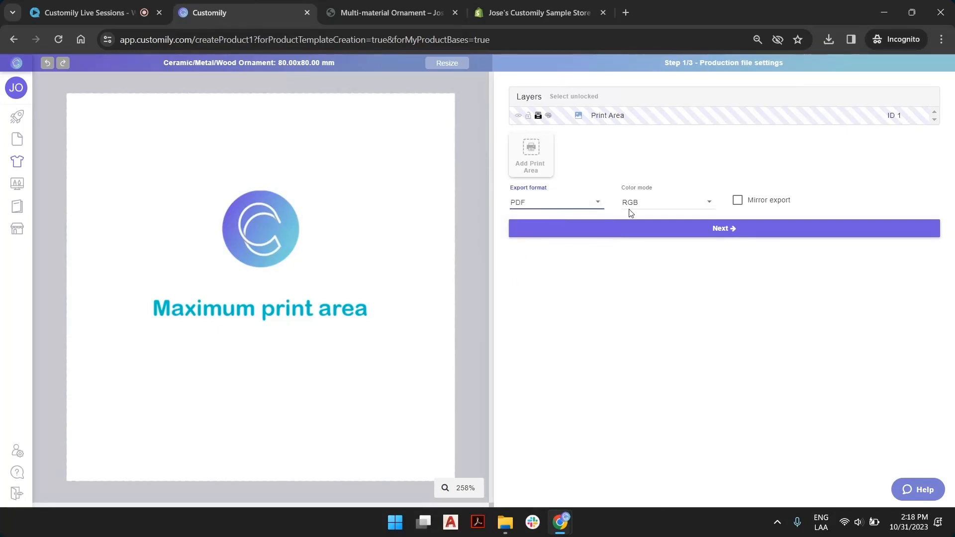
# Set the production file to PNG export at a resolution of 300 and continue to the preview settings
pyautogui.click(595, 205)
pyautogui.click(544, 225)
pyautogui.press('Tab')
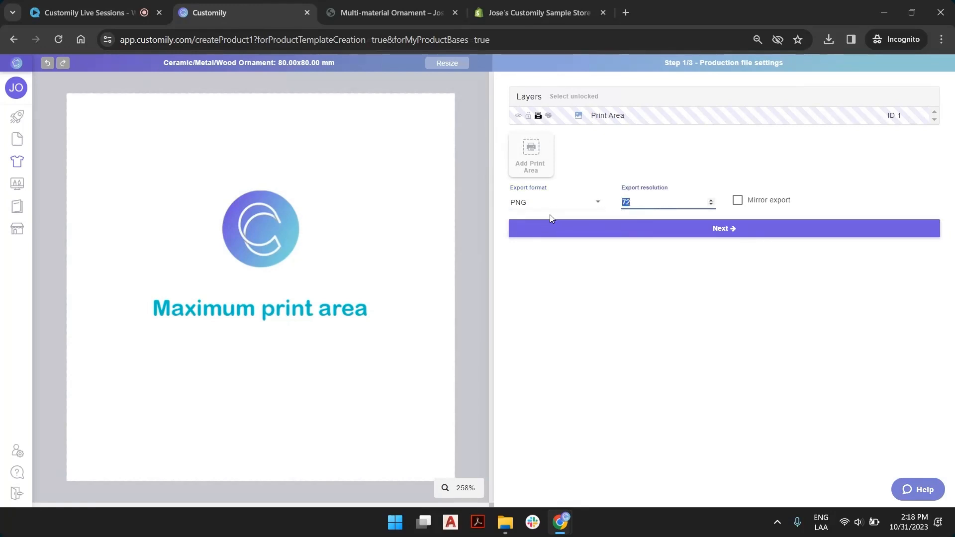
pyautogui.write('300')
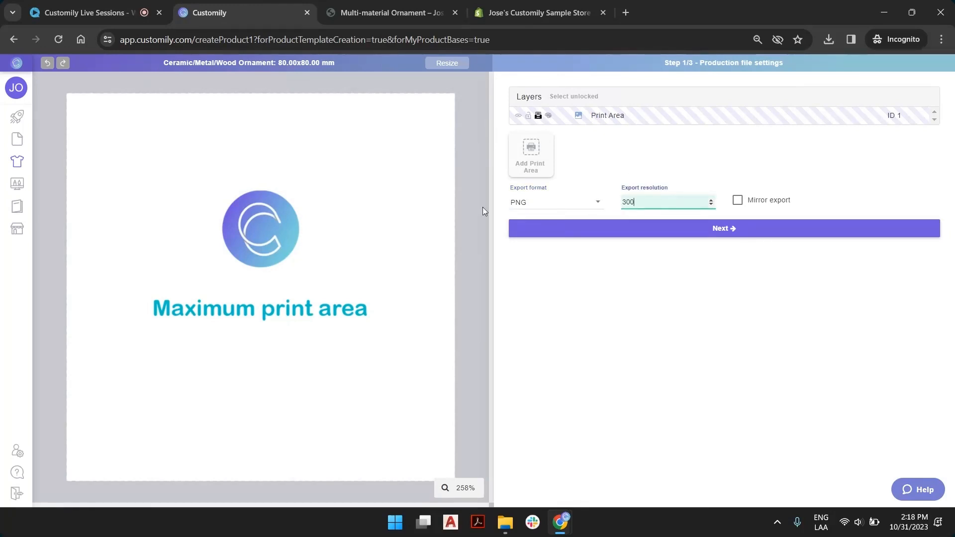
pyautogui.click(757, 274)
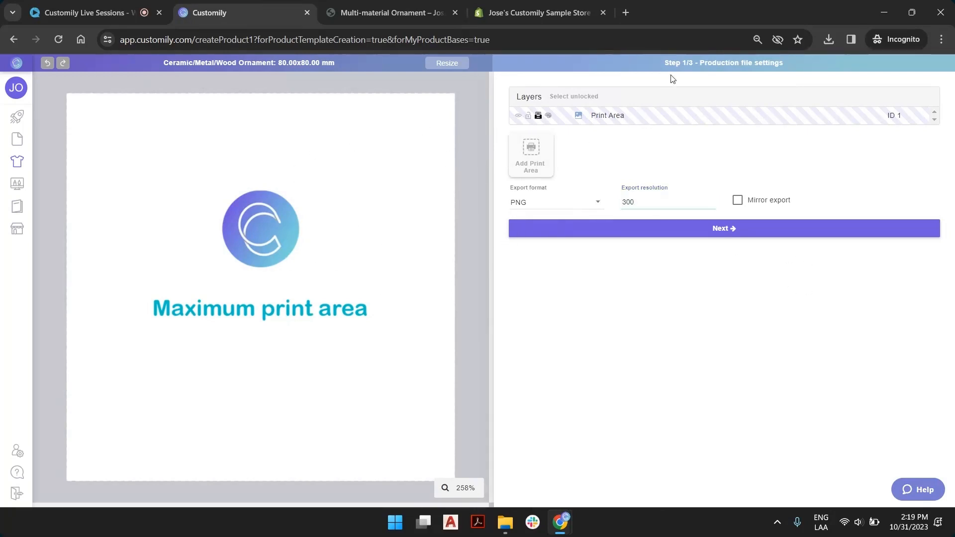
pyautogui.moveTo(667, 65); pyautogui.dragTo(808, 65)
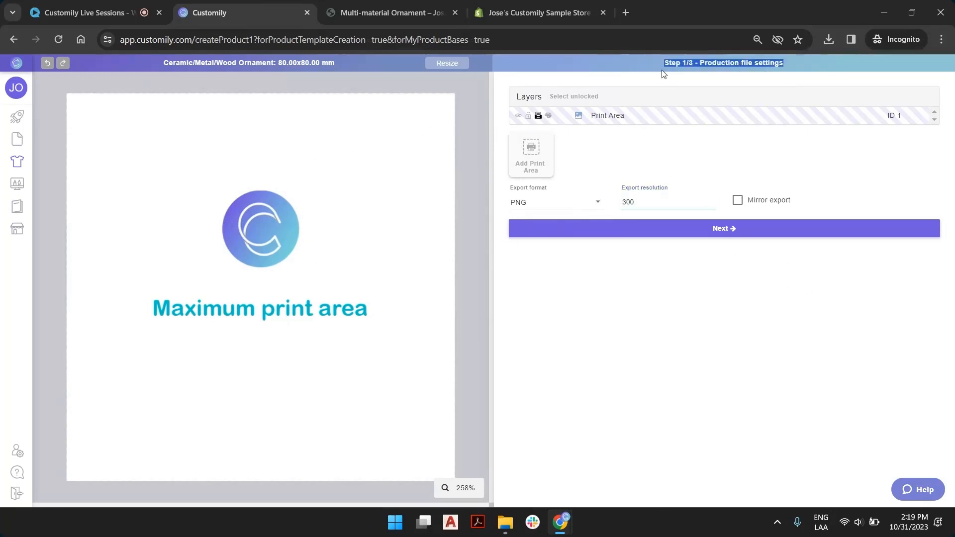
pyautogui.click(706, 72)
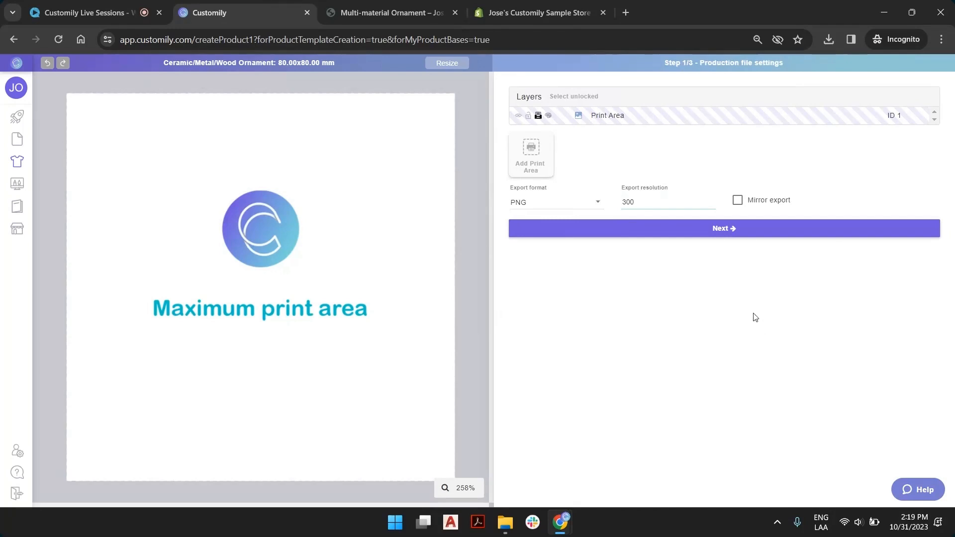
pyautogui.click(724, 230)
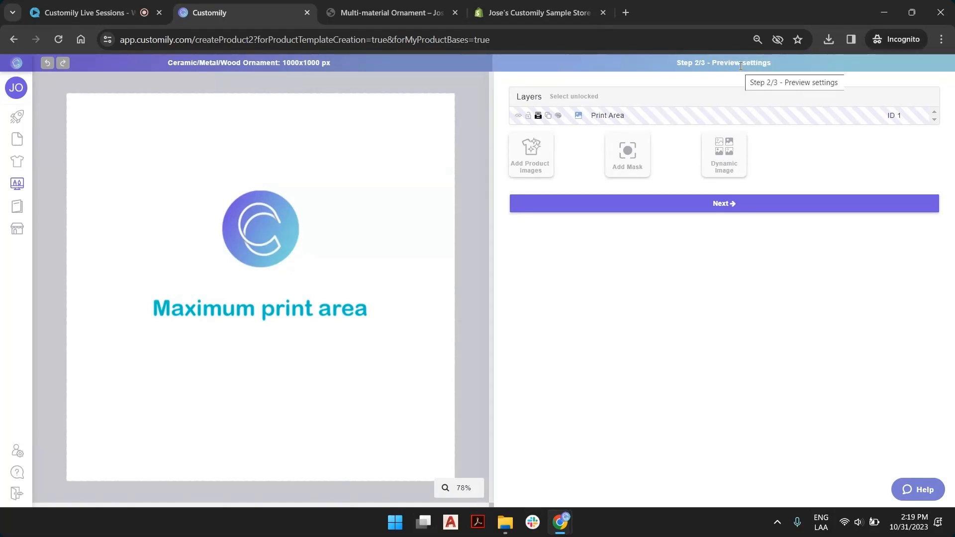
pyautogui.click(614, 118)
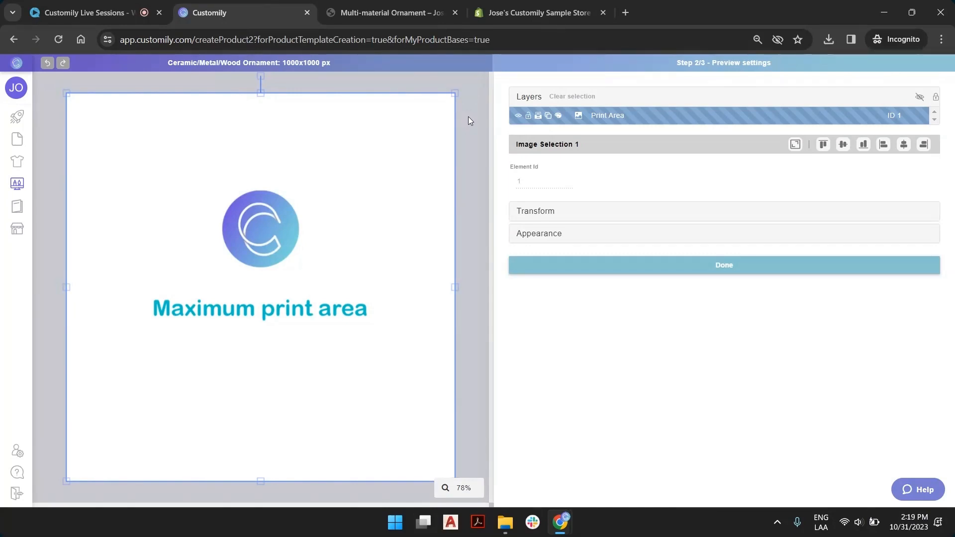
pyautogui.click(469, 120)
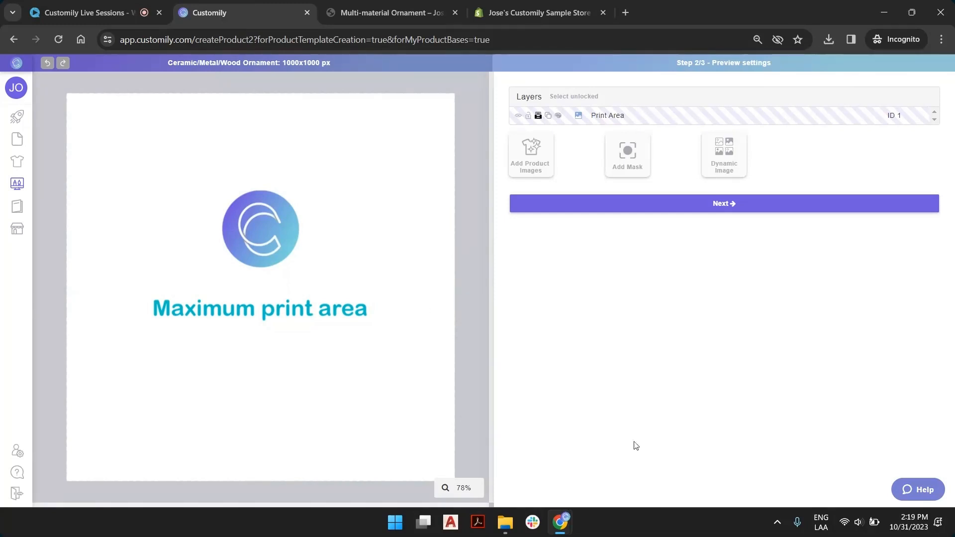
# Switch to the 10-31 folder and view the sample images ornament ceramic.png, ornament metal.png and ornament wood.png
pyautogui.moveTo(505, 522)
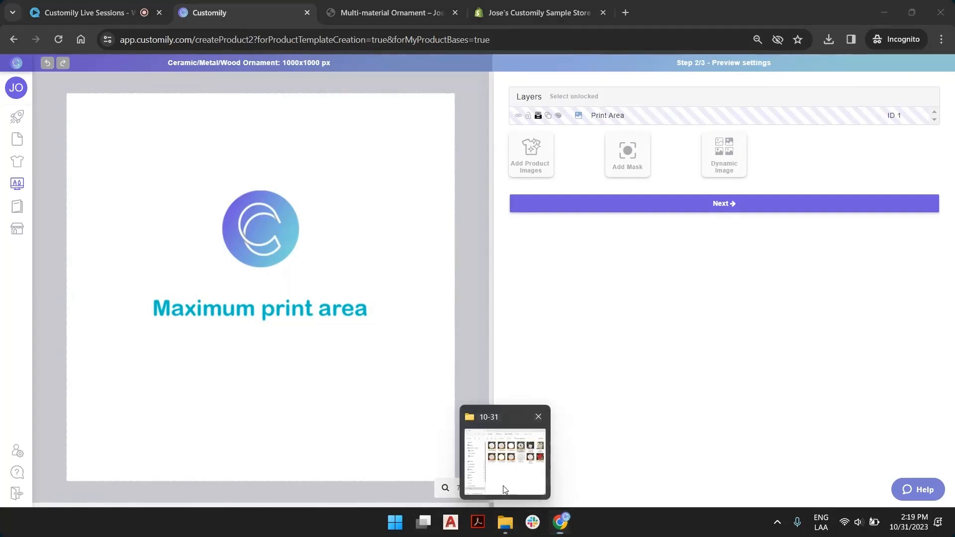
pyautogui.click(517, 485)
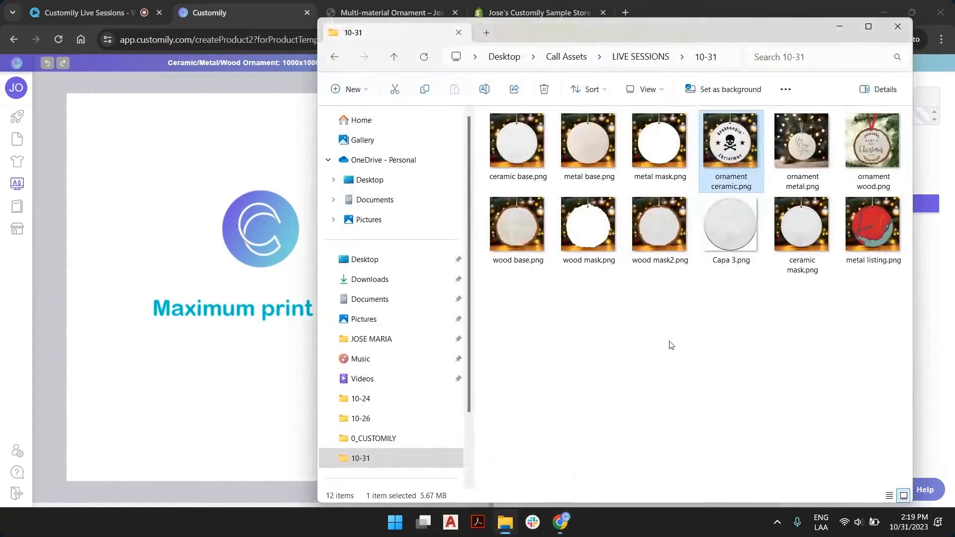
pyautogui.doubleClick(730, 144)
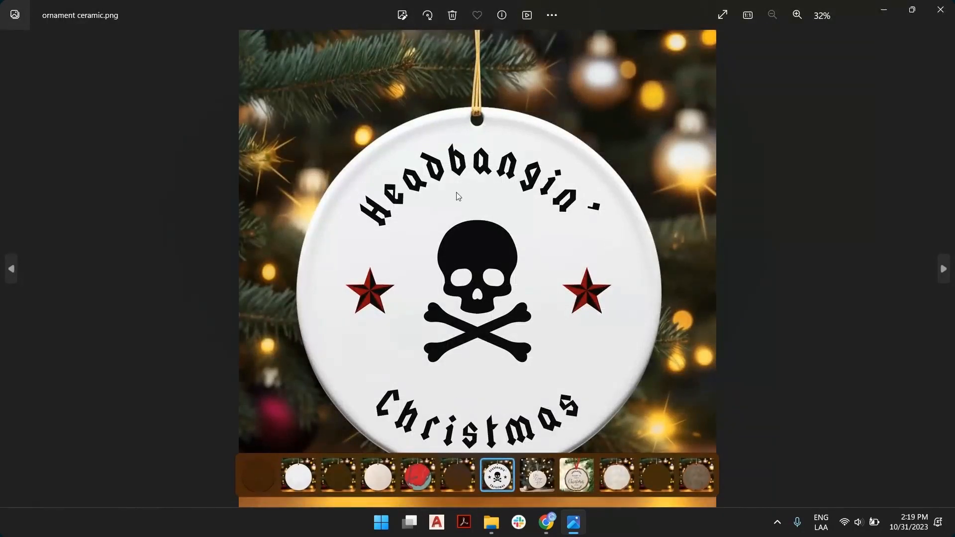
pyautogui.click(943, 269)
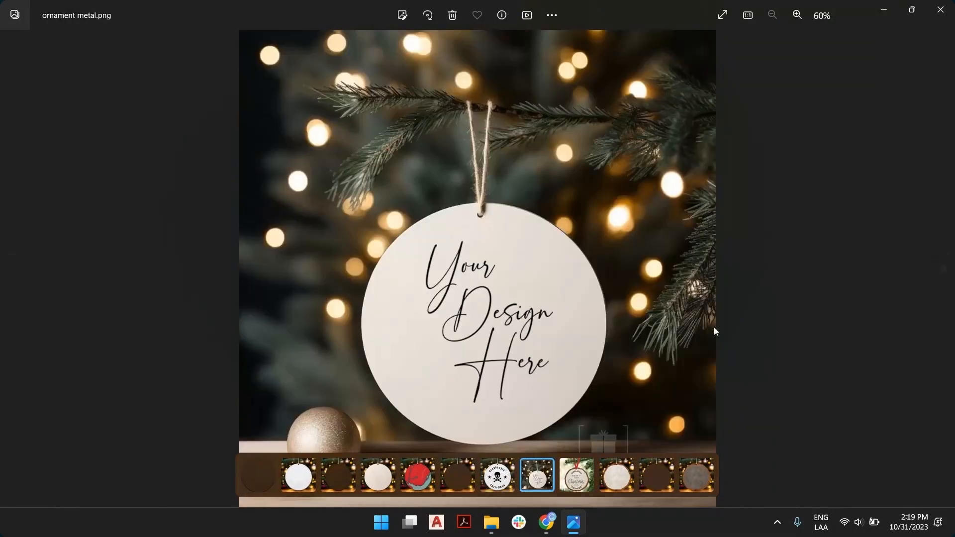
pyautogui.click(943, 269)
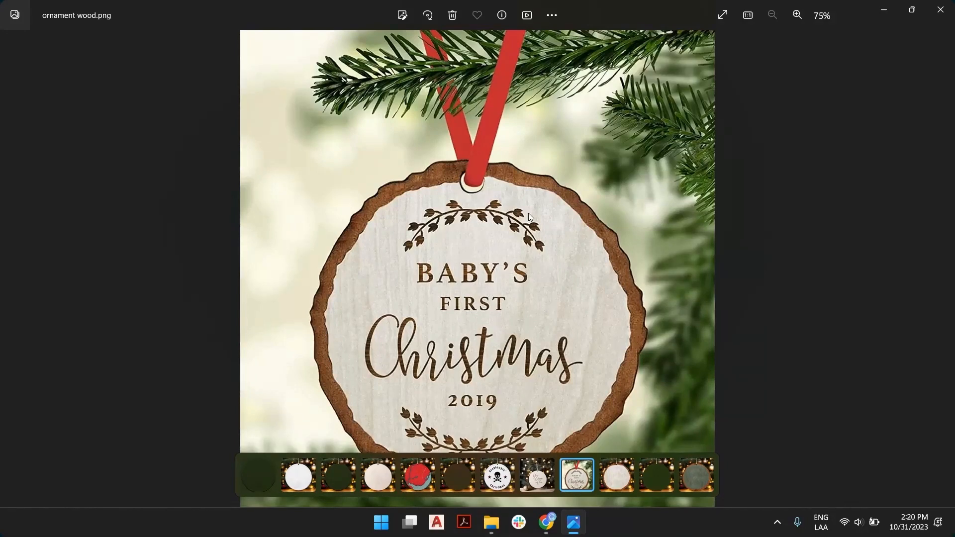
pyautogui.click(939, 12)
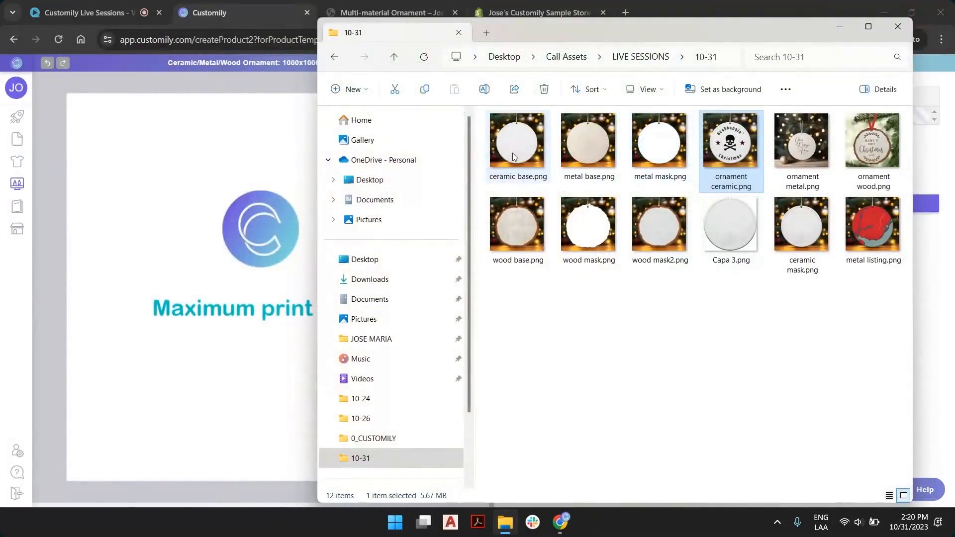
pyautogui.click(513, 157)
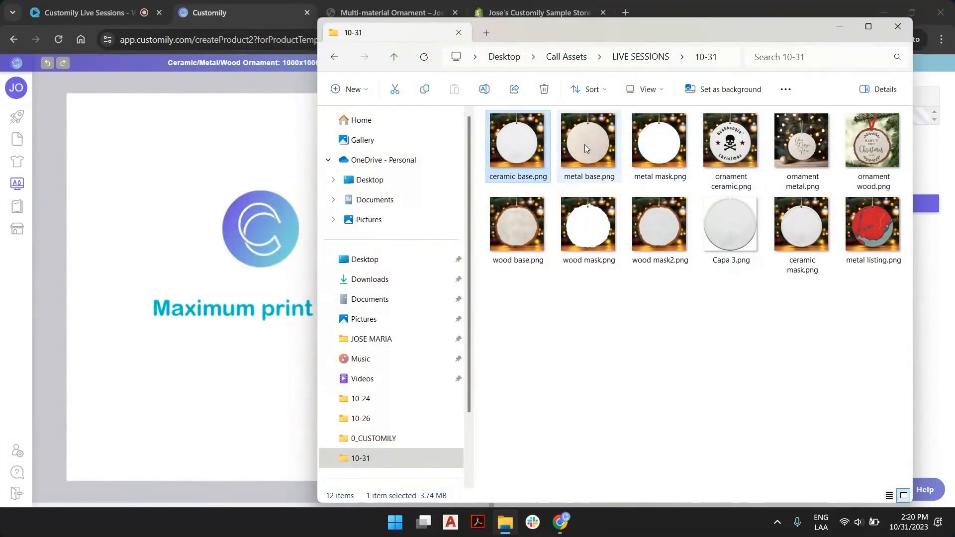
pyautogui.click(612, 299)
pyautogui.rightClick(613, 299)
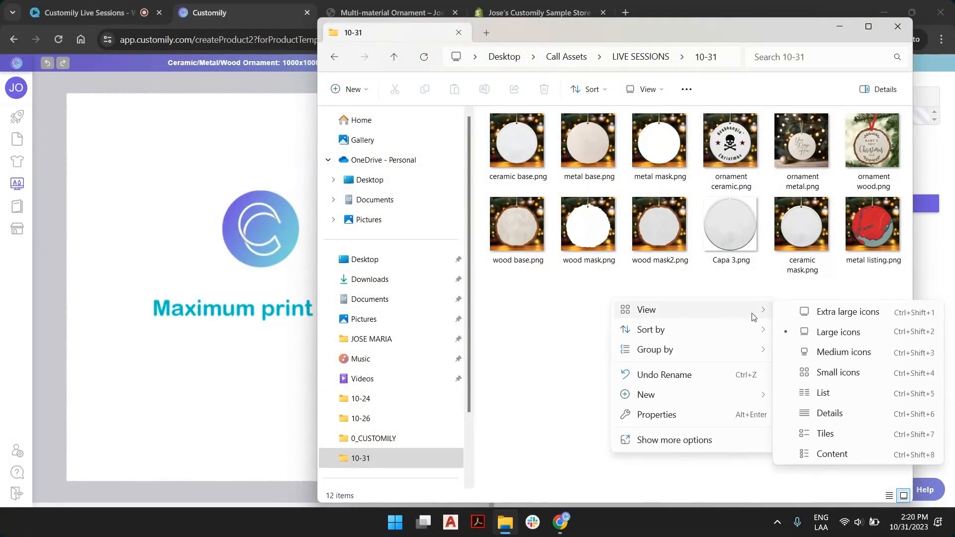
pyautogui.moveTo(678, 335)
pyautogui.click(820, 333)
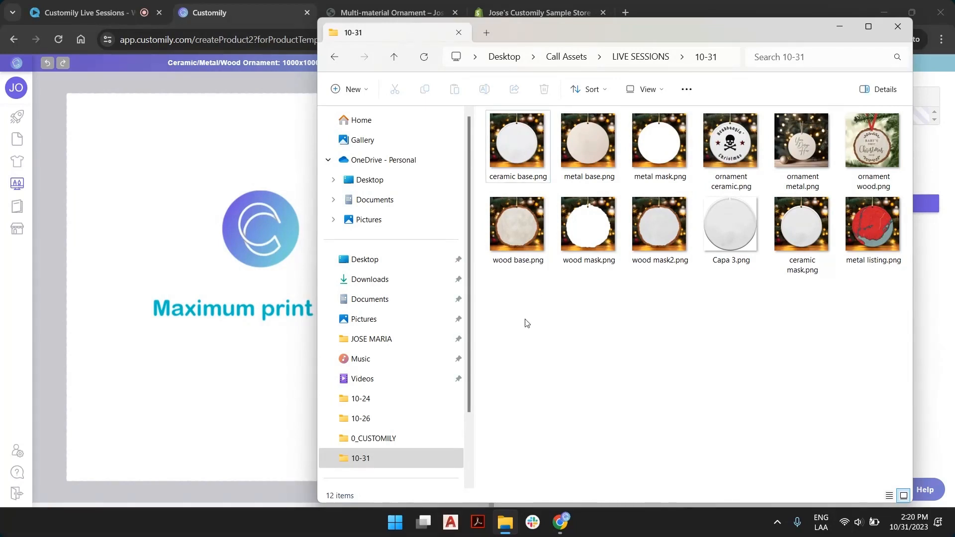
# Open ceramic base.png, metal base.png and wood base.png together in the photo viewer and compare all three side by side
pyautogui.click(524, 166)
pyautogui.keyDown('ctrl'); pyautogui.click(587, 158); pyautogui.keyUp('ctrl')
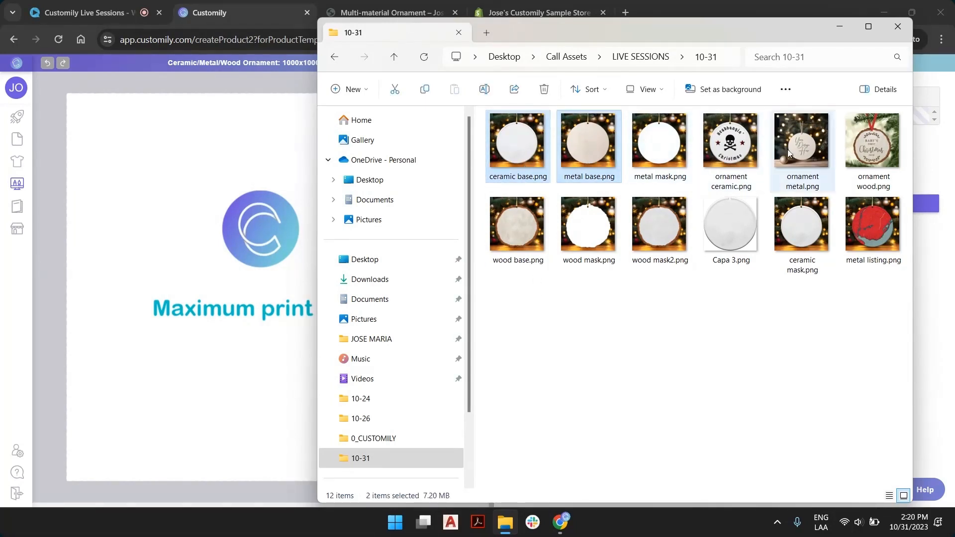
pyautogui.keyDown('ctrl'); pyautogui.click(517, 232); pyautogui.keyUp('ctrl')
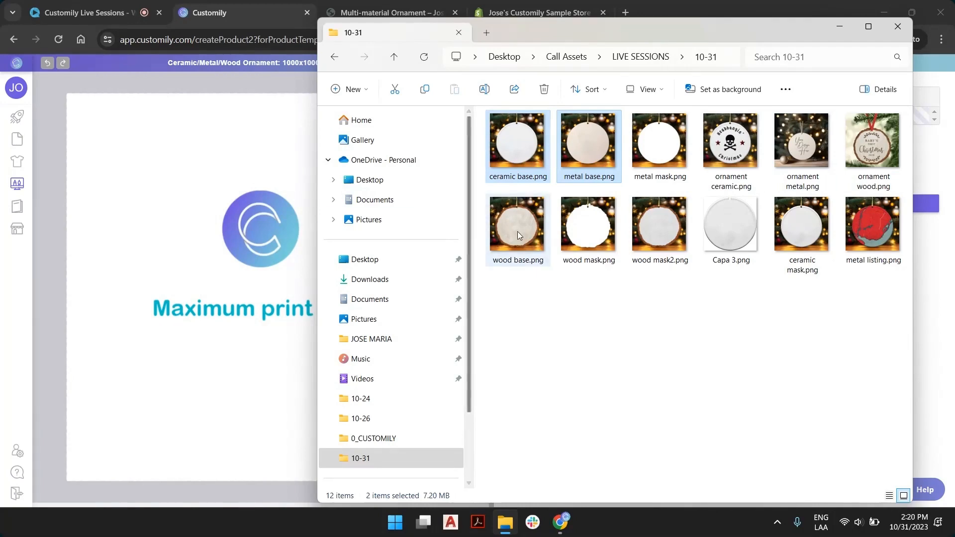
pyautogui.doubleClick(517, 232)
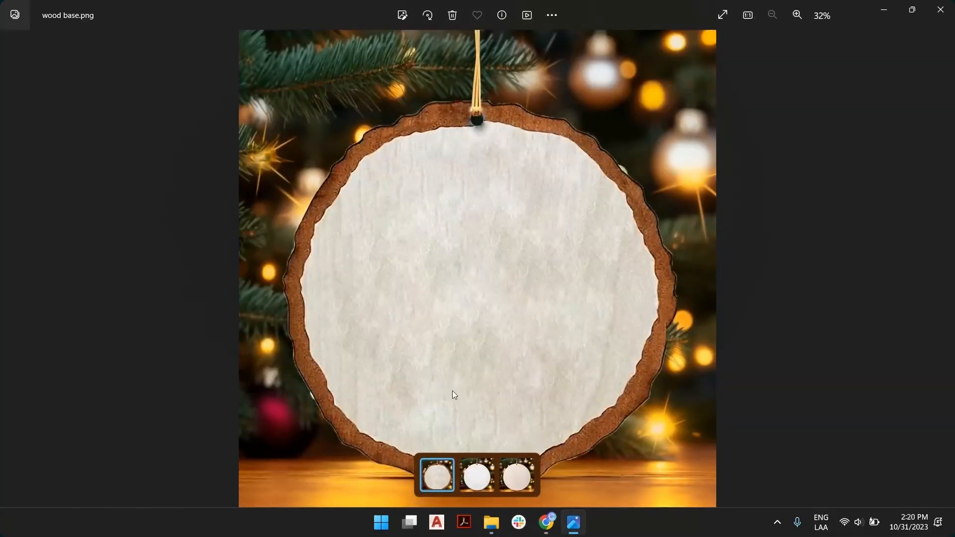
pyautogui.click(471, 479)
pyautogui.click(522, 481)
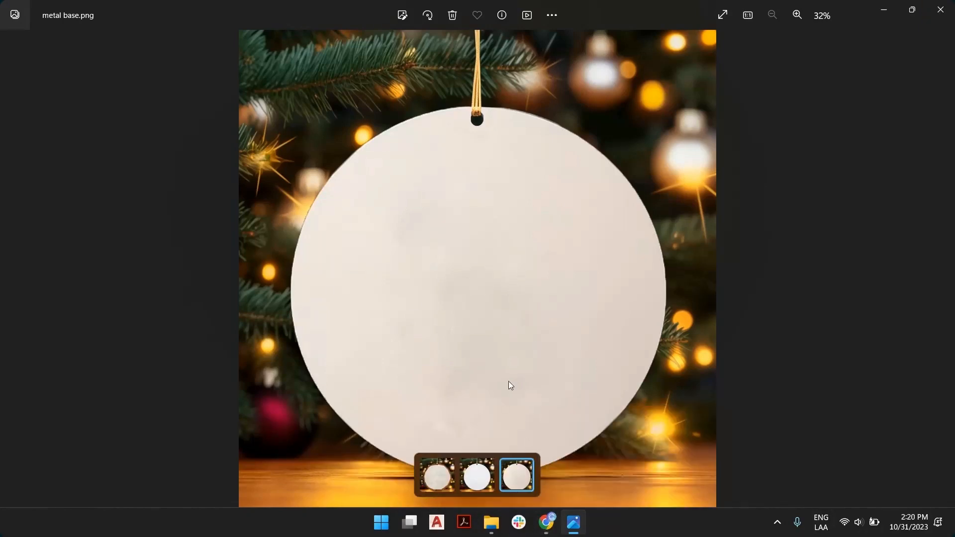
pyautogui.keyDown('ctrl'); pyautogui.click(487, 475); pyautogui.keyUp('ctrl')
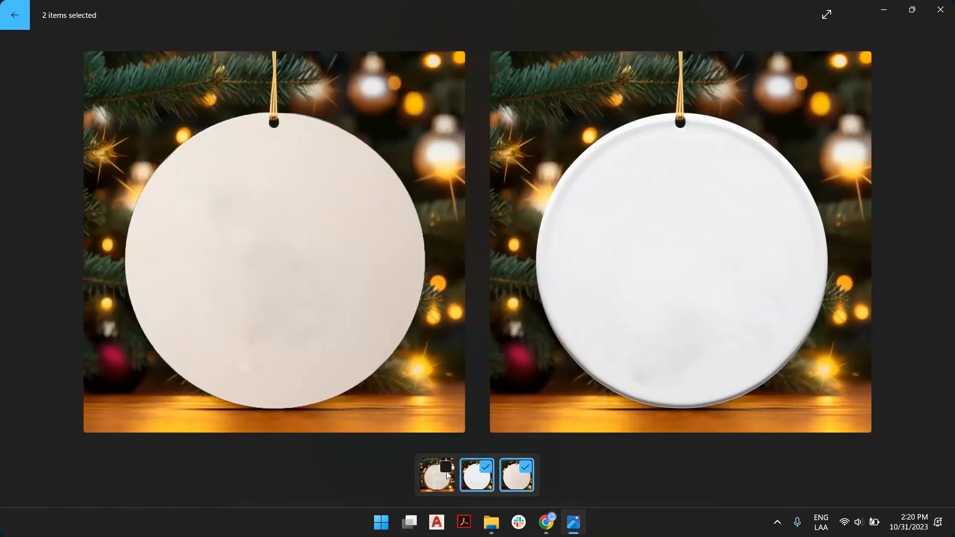
pyautogui.click(446, 472)
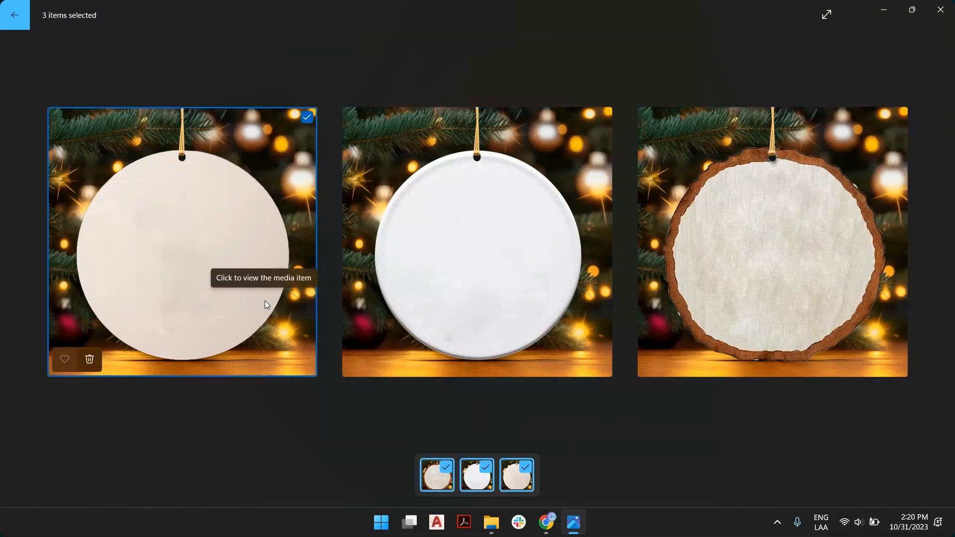
# Switch back to Customily and upload ceramic base.png, metal base.png and wood base.png as product images, accepting the downscaling
pyautogui.moveTo(545, 522)
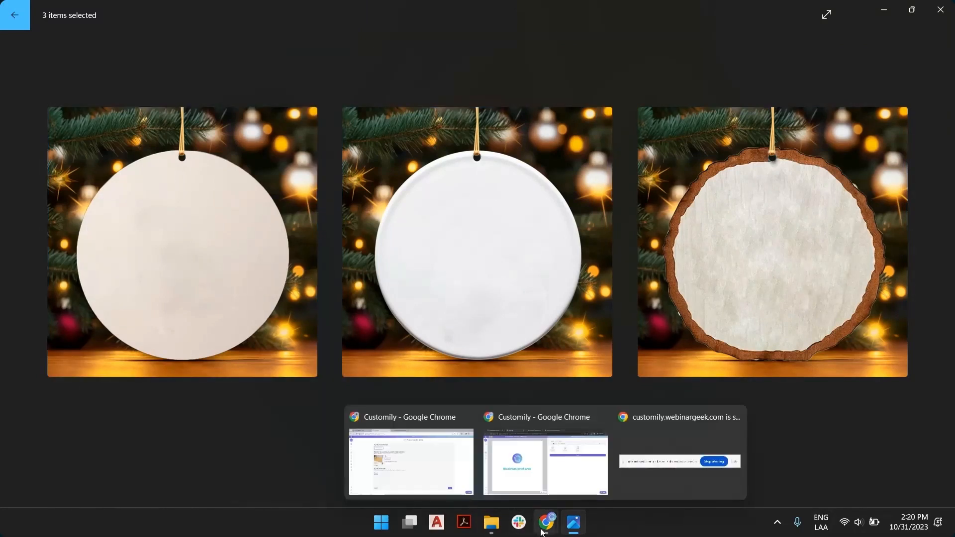
pyautogui.click(490, 465)
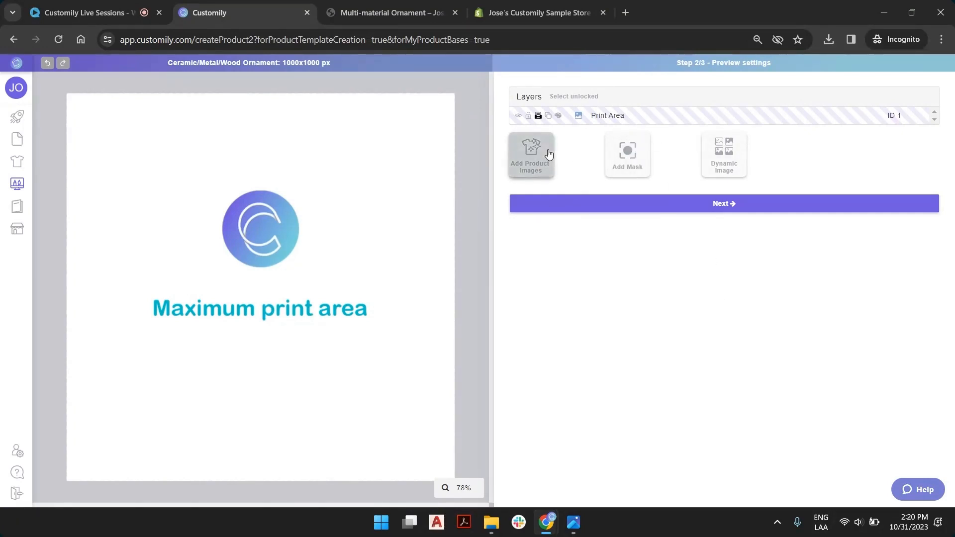
pyautogui.click(530, 154)
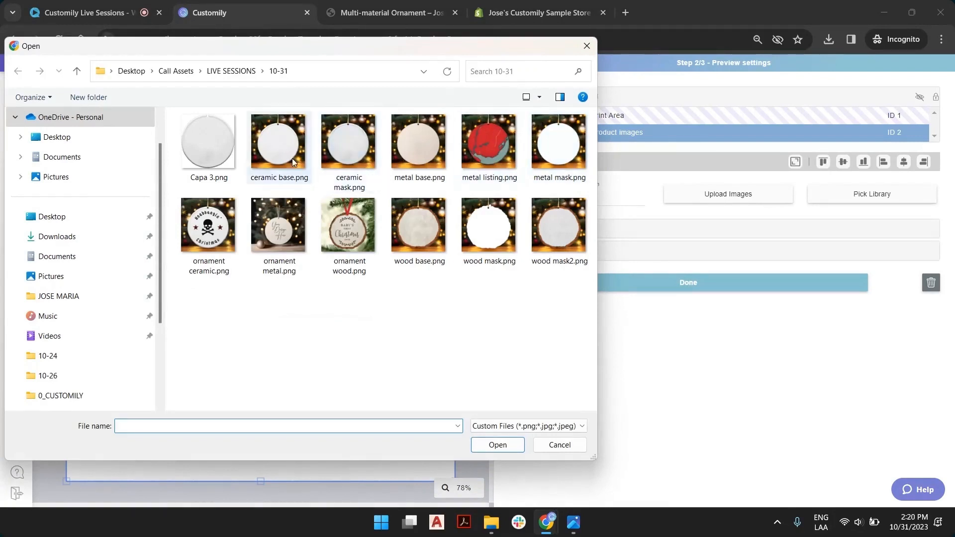
pyautogui.click(291, 150)
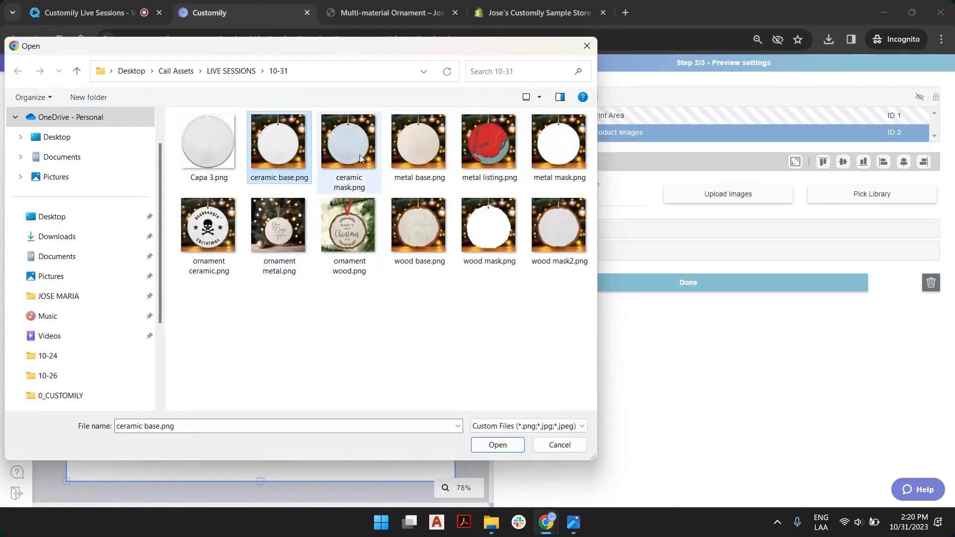
pyautogui.keyDown('ctrl'); pyautogui.click(412, 147); pyautogui.keyUp('ctrl')
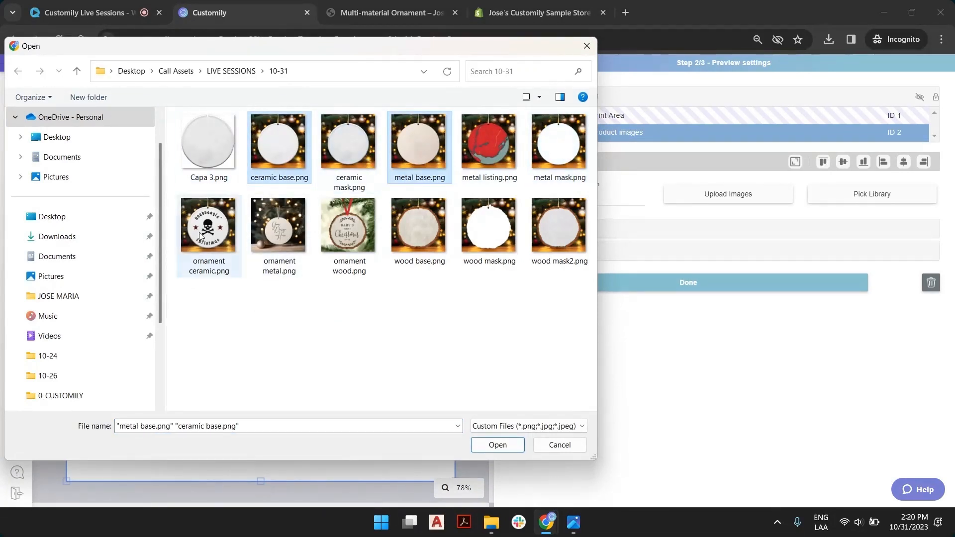
pyautogui.keyDown('ctrl'); pyautogui.click(419, 232); pyautogui.keyUp('ctrl')
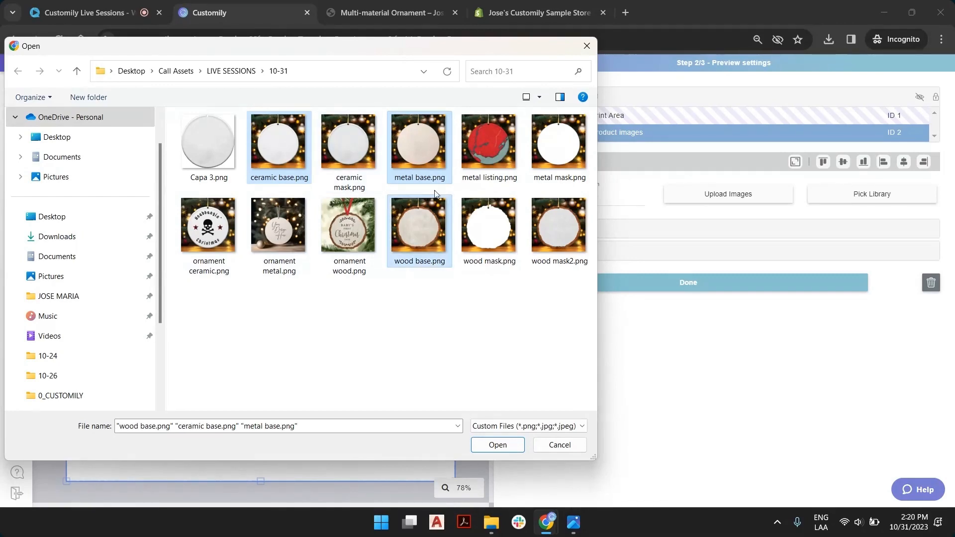
pyautogui.click(496, 443)
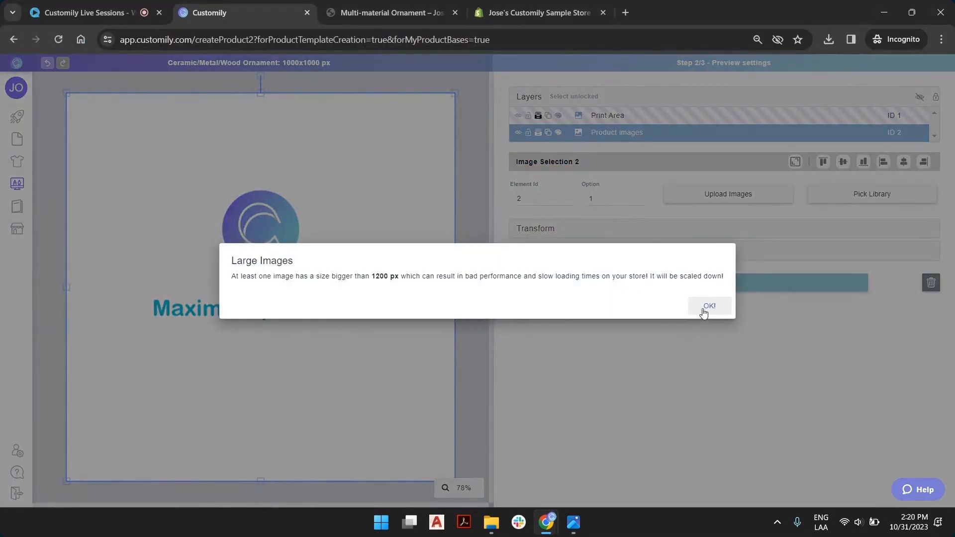
pyautogui.click(708, 306)
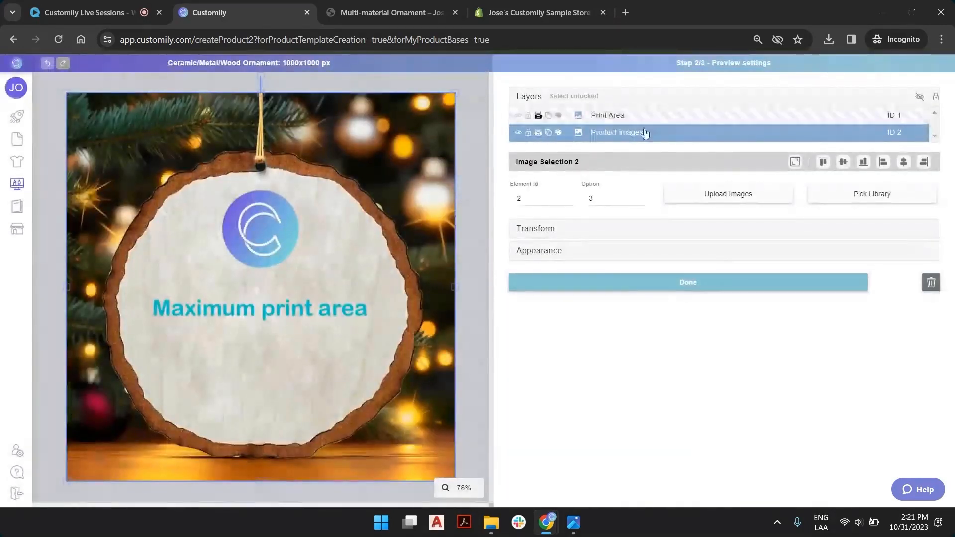
# Preview product image option 1 and the metal base, scaling and positioning the print area to cover the whole round ornament
pyautogui.click(641, 201)
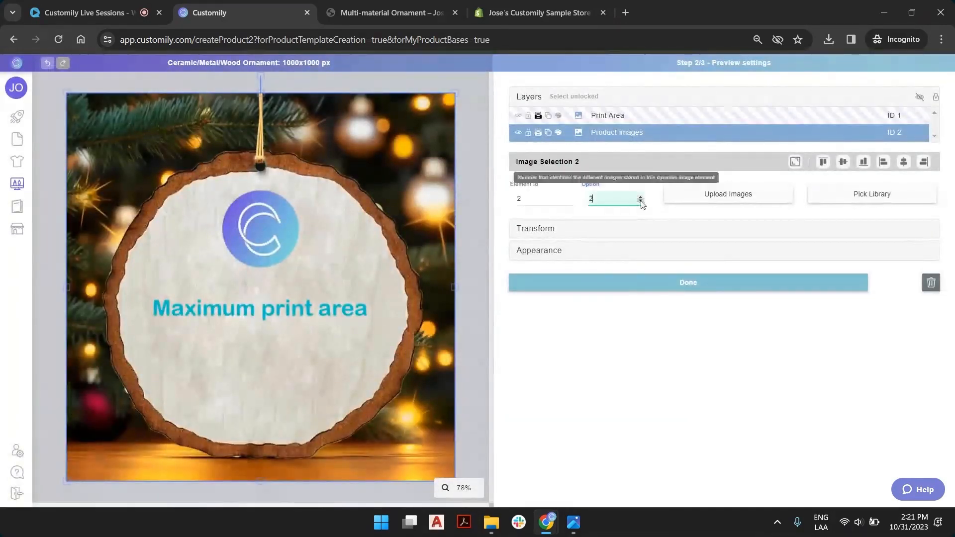
pyautogui.click(641, 201)
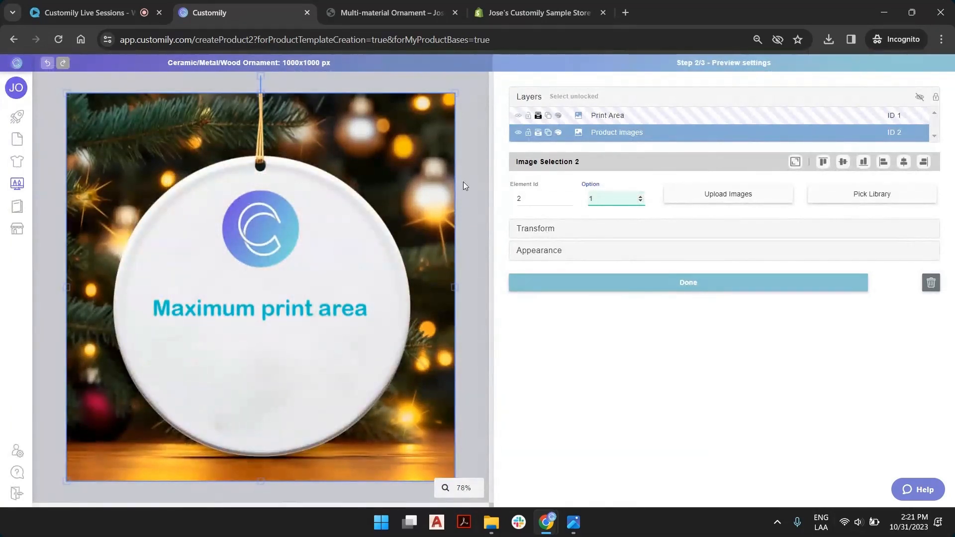
pyautogui.click(416, 307)
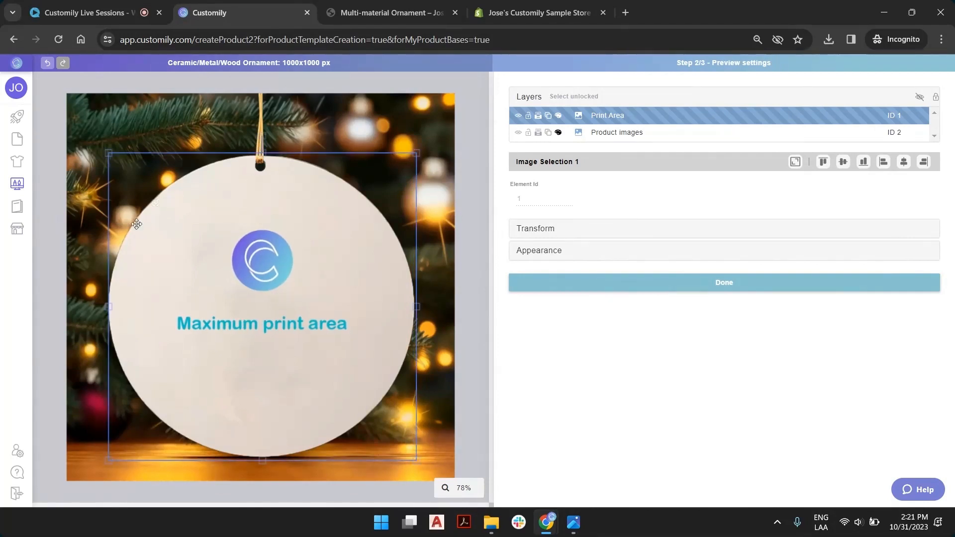
pyautogui.moveTo(111, 305); pyautogui.dragTo(106, 305)
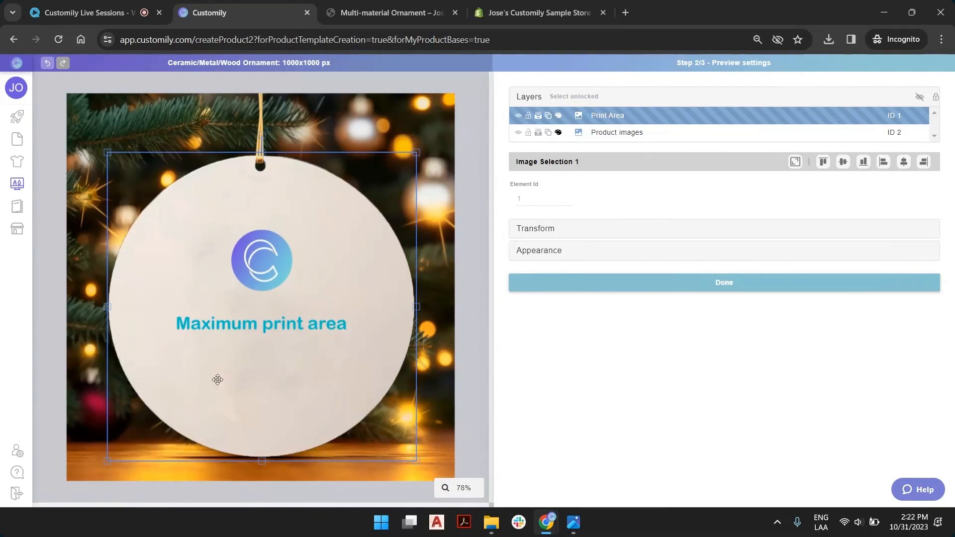
# Set the product images option to 3 and enlarge the print area on both sides to cover the whole wood ornament
pyautogui.click(627, 138)
pyautogui.click(638, 195)
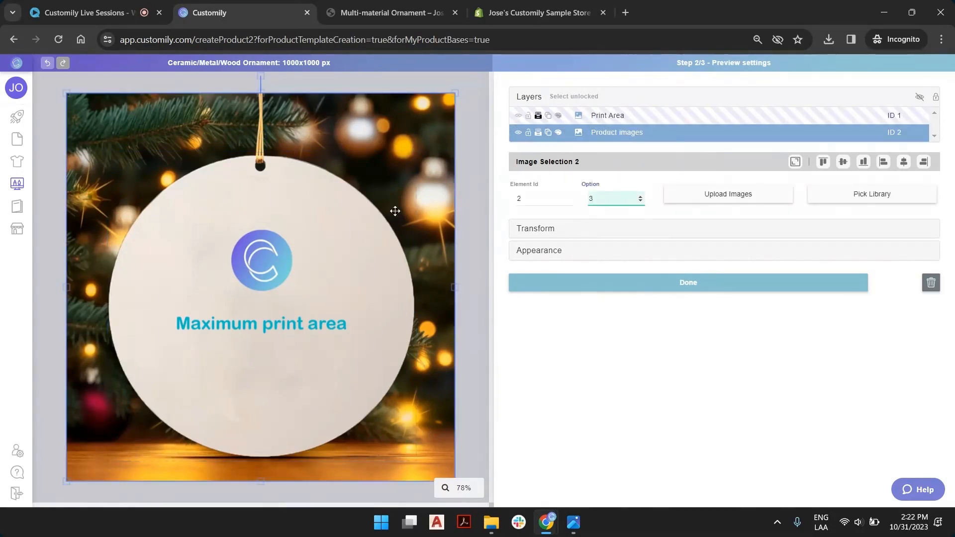
pyautogui.click(606, 120)
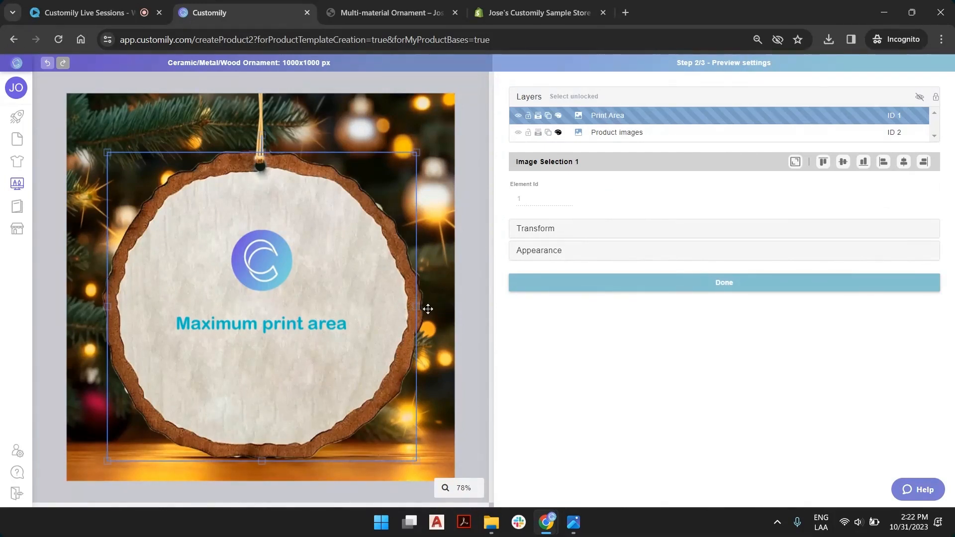
pyautogui.moveTo(416, 307); pyautogui.dragTo(425, 307)
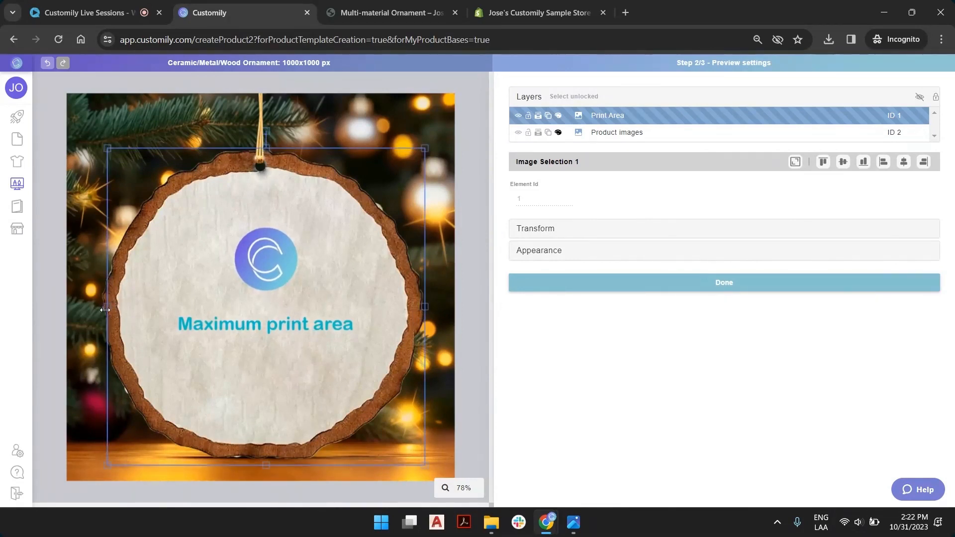
pyautogui.moveTo(106, 307); pyautogui.dragTo(101, 309)
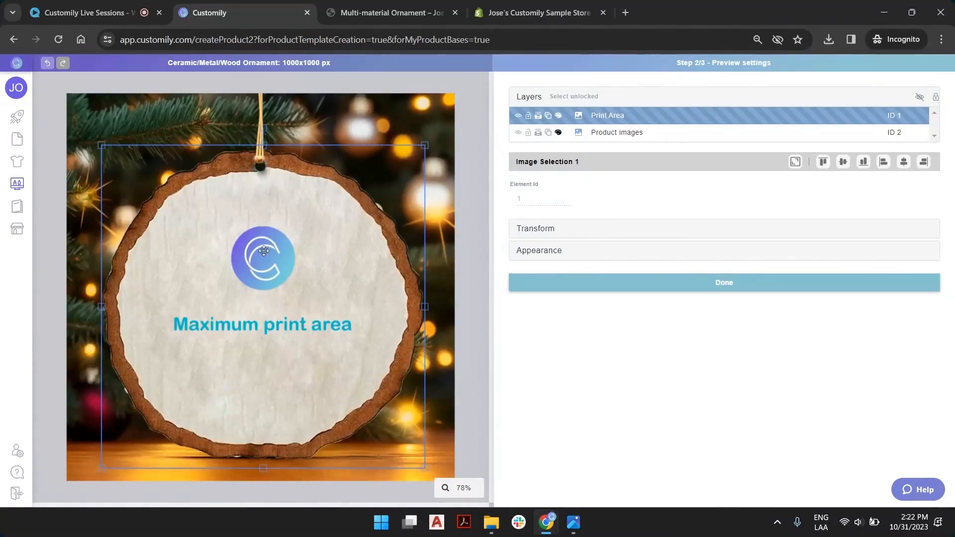
pyautogui.click(476, 106)
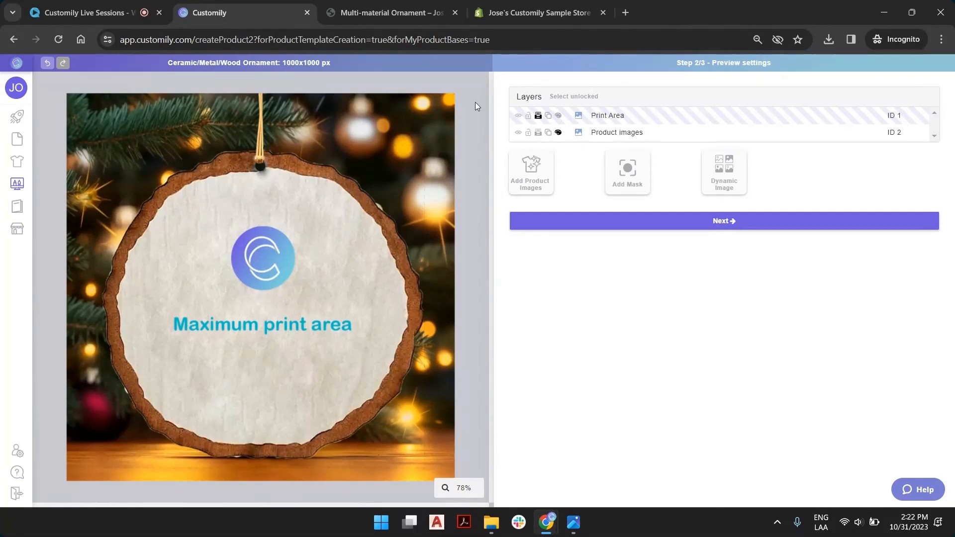
pyautogui.click(385, 165)
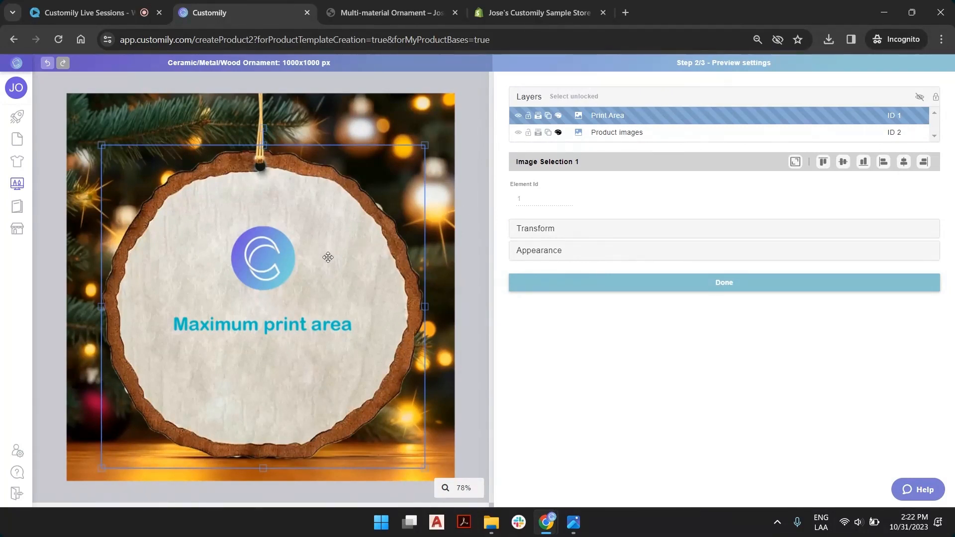
# Add a mask layer above the print area and leave the mask selected on the canvas
pyautogui.click(479, 188)
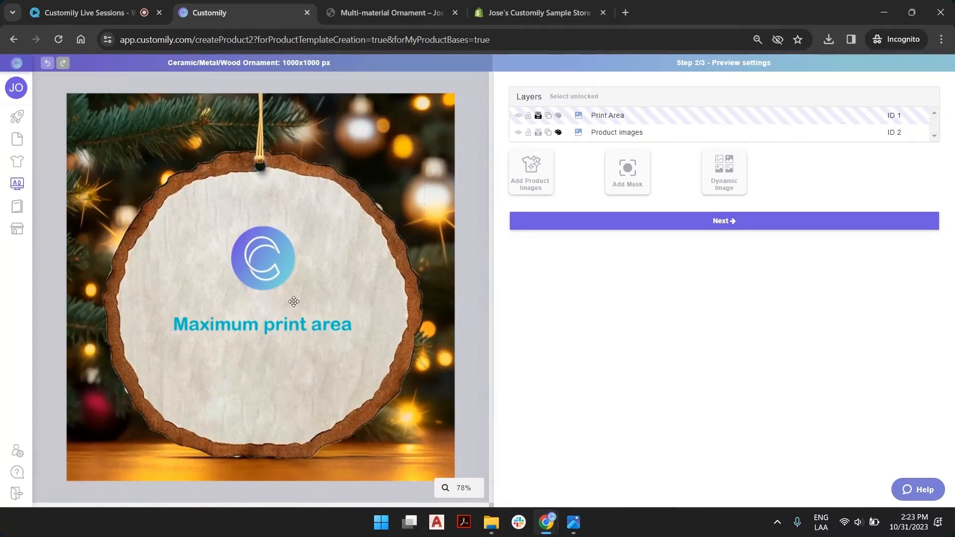
pyautogui.click(642, 177)
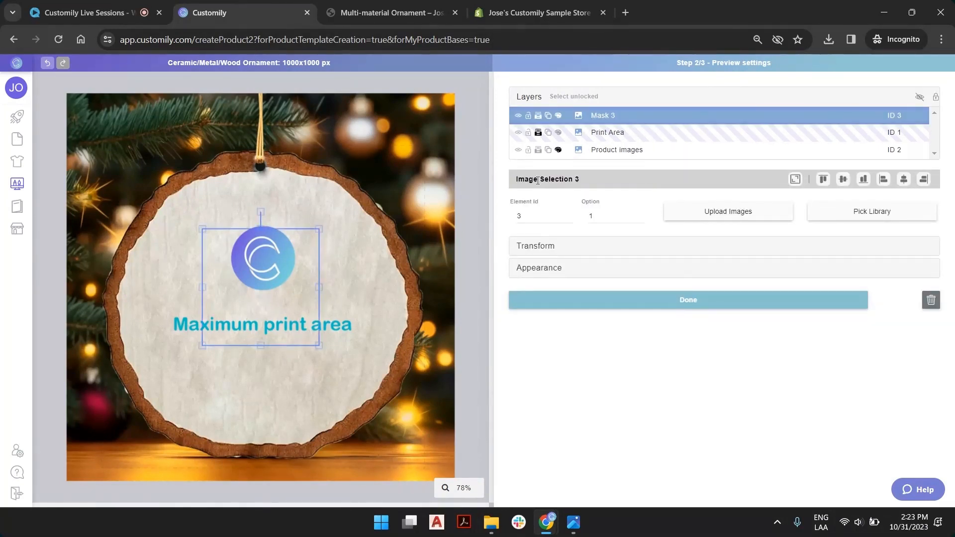
pyautogui.click(475, 143)
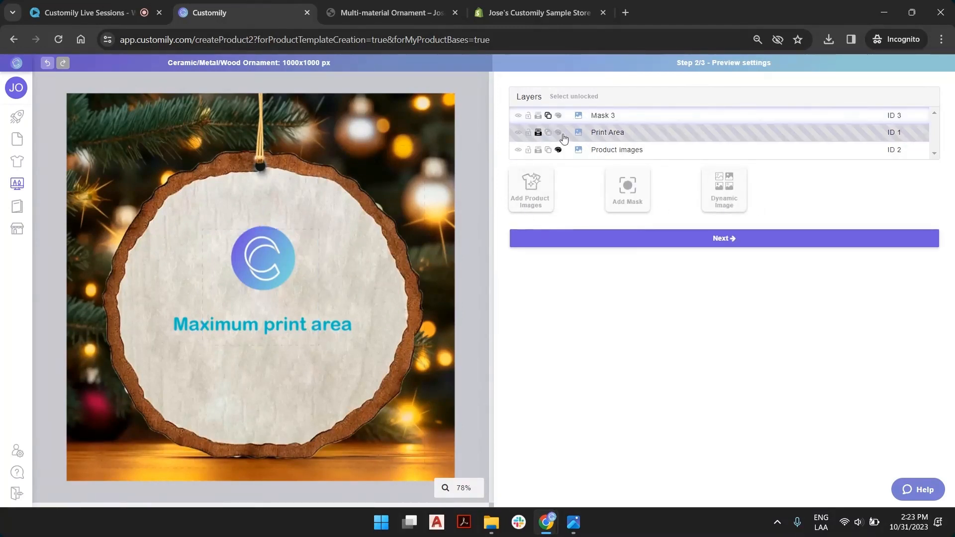
pyautogui.click(258, 276)
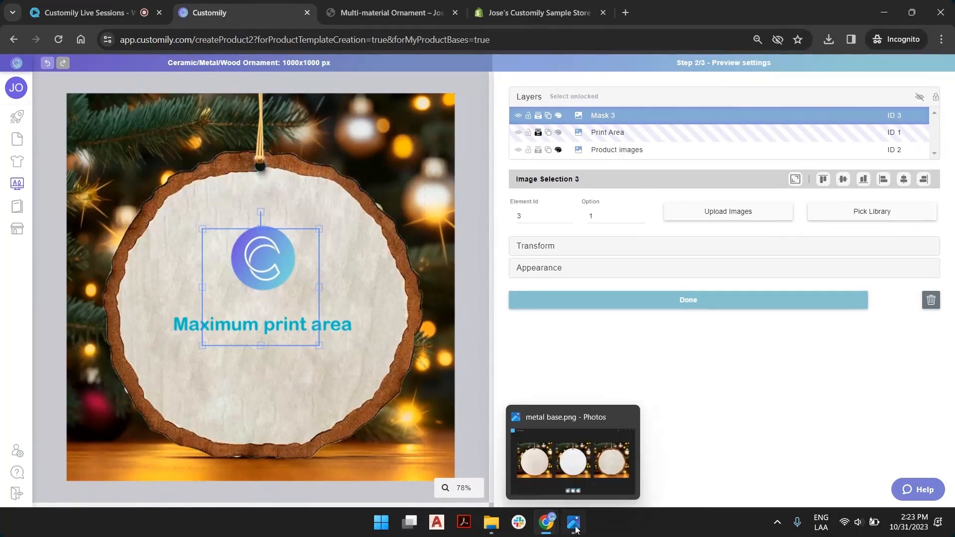
# Switch to the 10-31 folder and open ceramic mask.png, metal mask.png and wood mask2.png in a maximized photo viewer window
pyautogui.moveTo(551, 528)
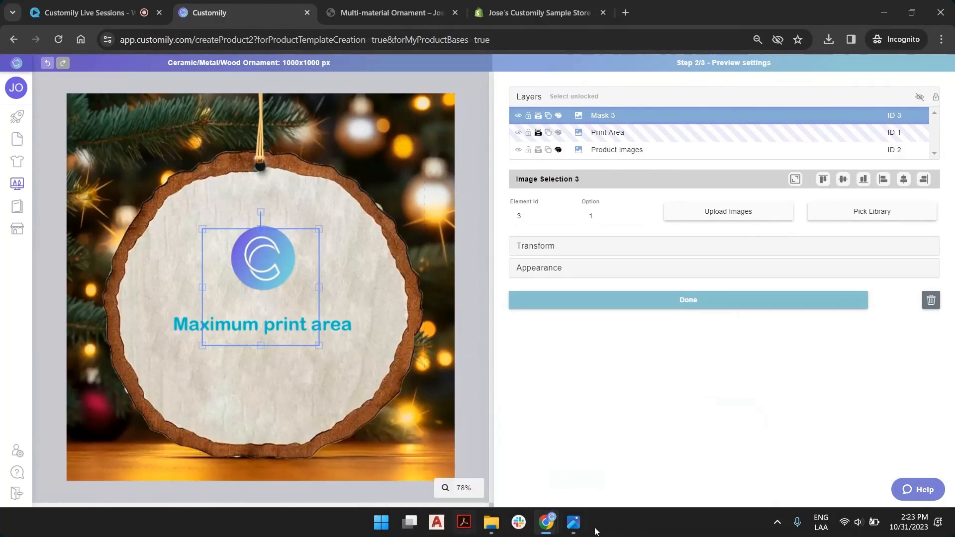
pyautogui.moveTo(491, 523)
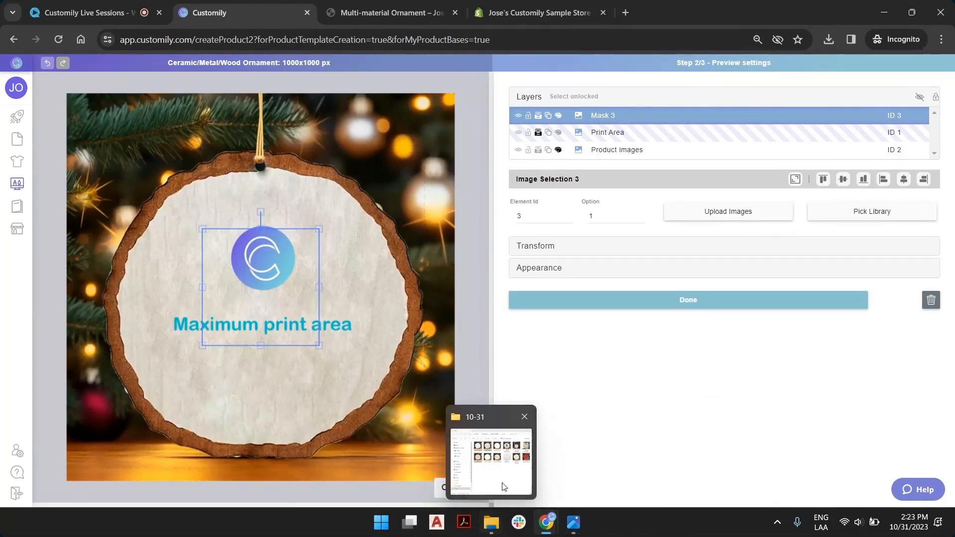
pyautogui.click(499, 470)
pyautogui.click(597, 233)
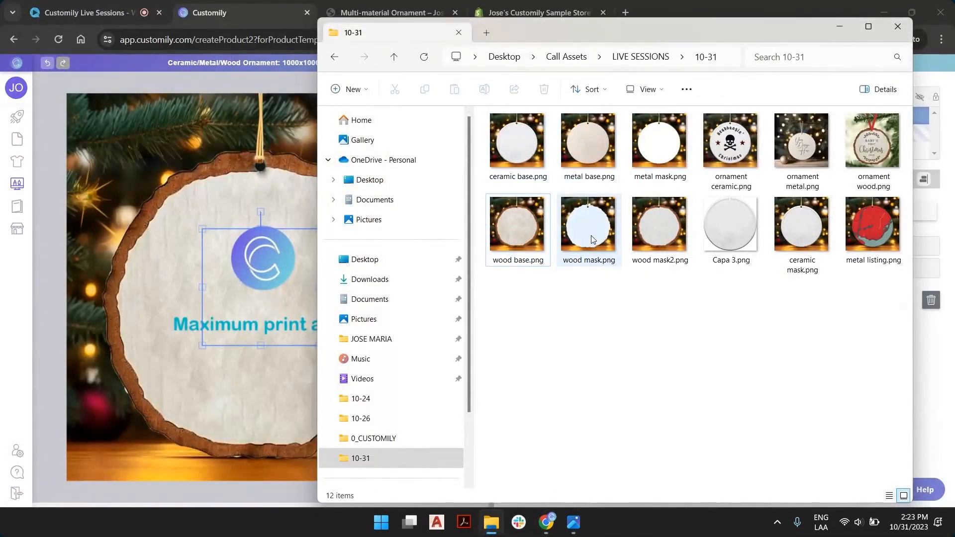
pyautogui.click(664, 155)
pyautogui.keyDown('ctrl'); pyautogui.click(589, 229); pyautogui.keyUp('ctrl')
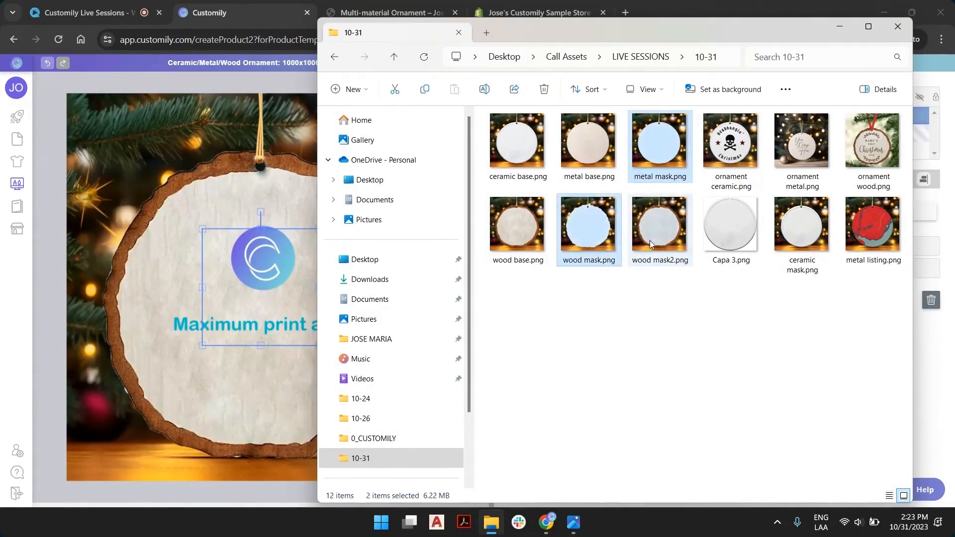
pyautogui.keyDown('ctrl'); pyautogui.click(658, 239); pyautogui.keyUp('ctrl')
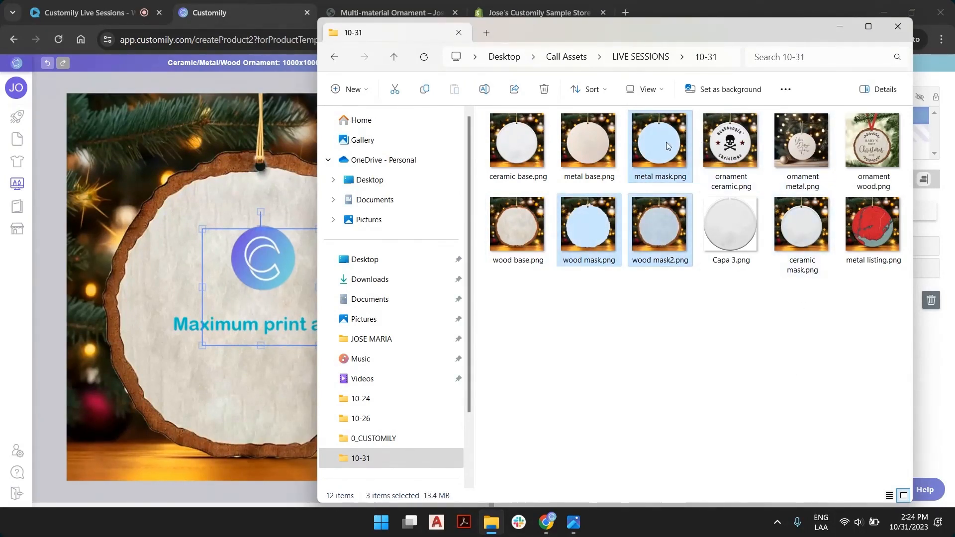
pyautogui.keyDown('ctrl'); pyautogui.click(593, 234); pyautogui.keyUp('ctrl')
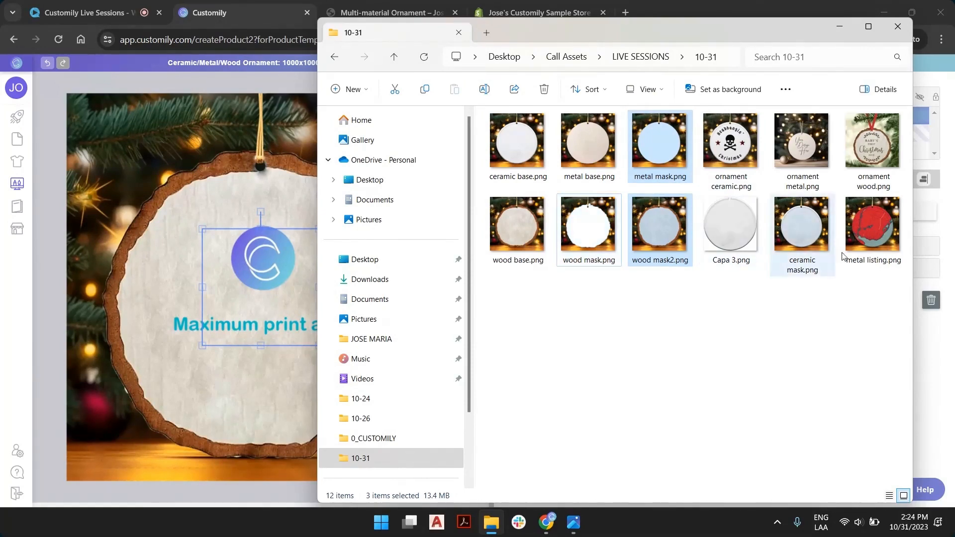
pyautogui.keyDown('ctrl'); pyautogui.click(813, 226); pyautogui.keyUp('ctrl')
pyautogui.press('Return')
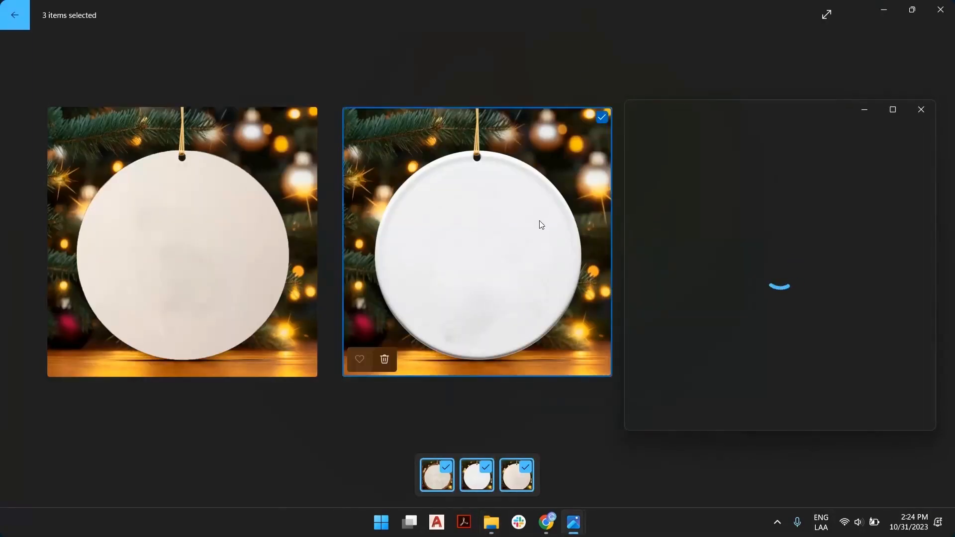
pyautogui.click(891, 110)
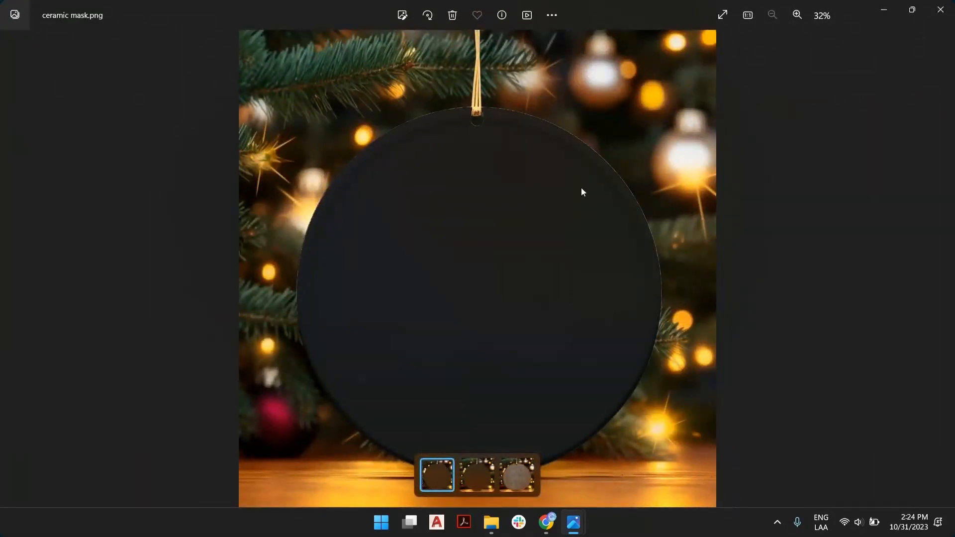
# Close the metal base.png viewer window and compare the ceramic, metal and wood masks side by side
pyautogui.moveTo(572, 521)
pyautogui.moveTo(482, 469)
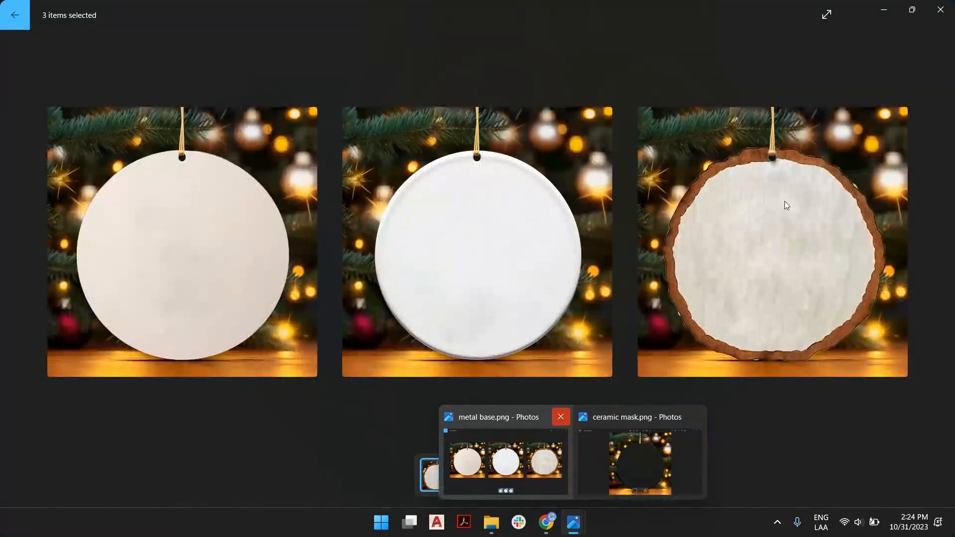
pyautogui.click(560, 417)
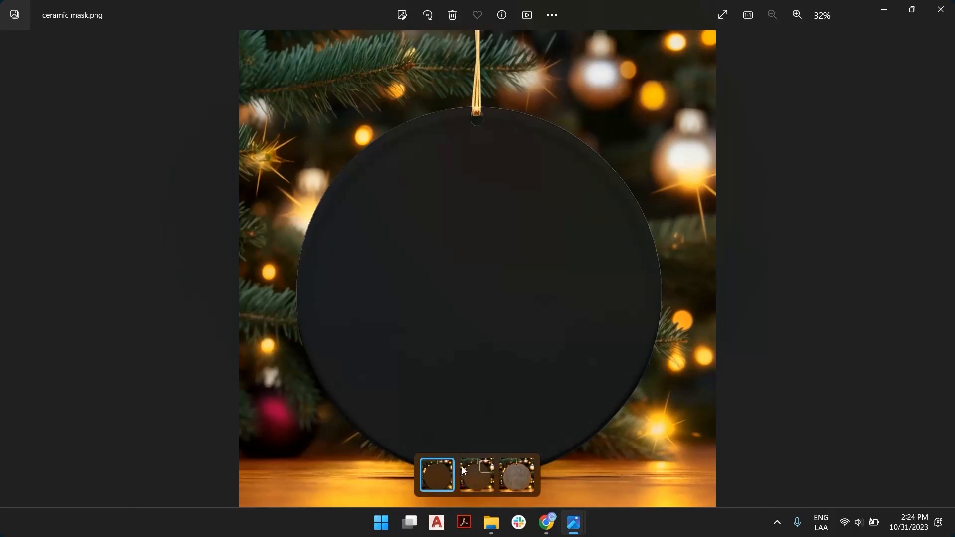
pyautogui.click(477, 468)
pyautogui.moveTo(728, 254)
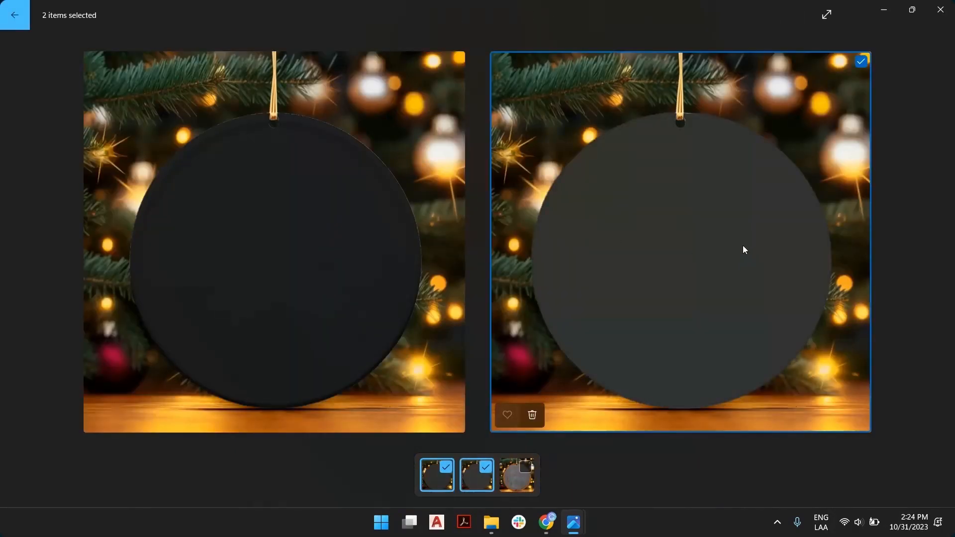
pyautogui.moveTo(401, 242)
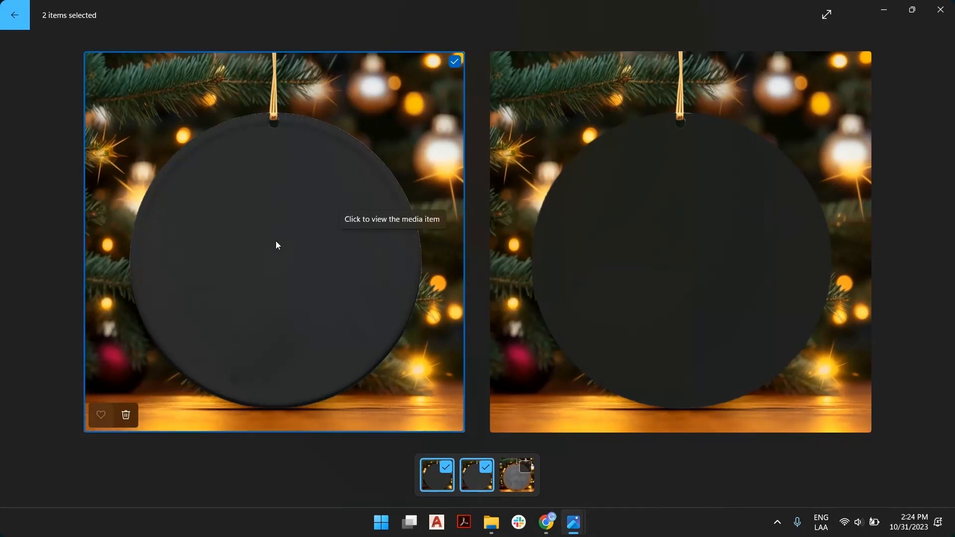
pyautogui.moveTo(709, 213)
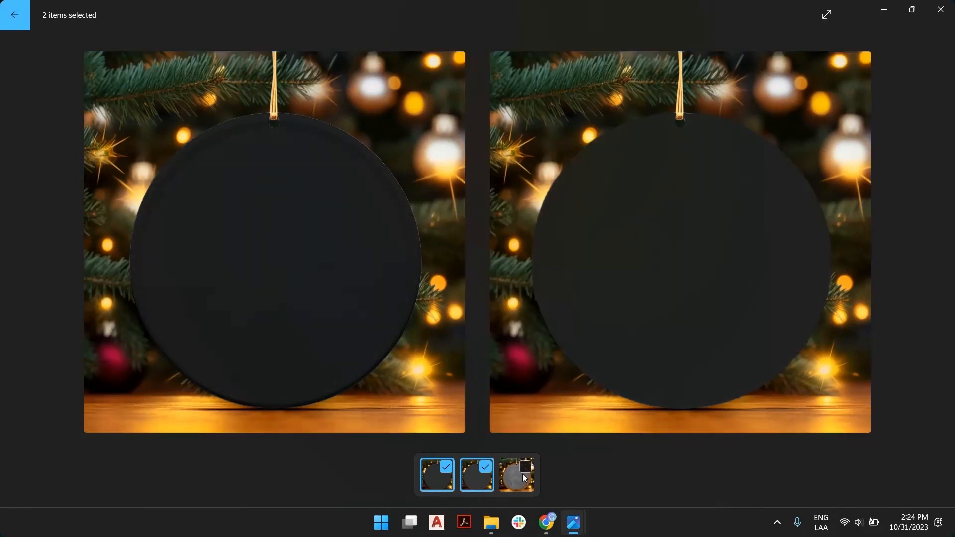
pyautogui.click(523, 472)
pyautogui.moveTo(798, 315)
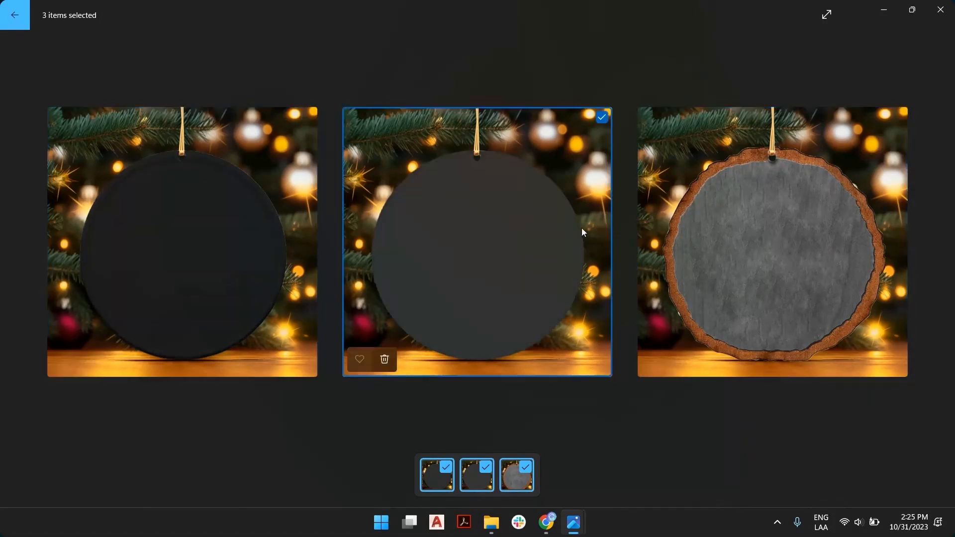
# Switch back to Customily and start an image upload for the selected mask
pyautogui.moveTo(546, 522)
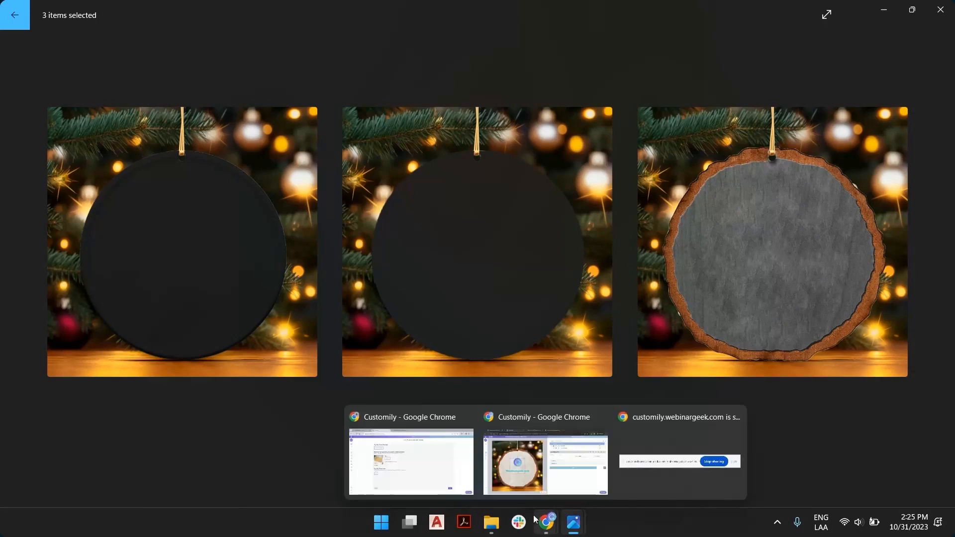
pyautogui.click(545, 455)
pyautogui.click(719, 214)
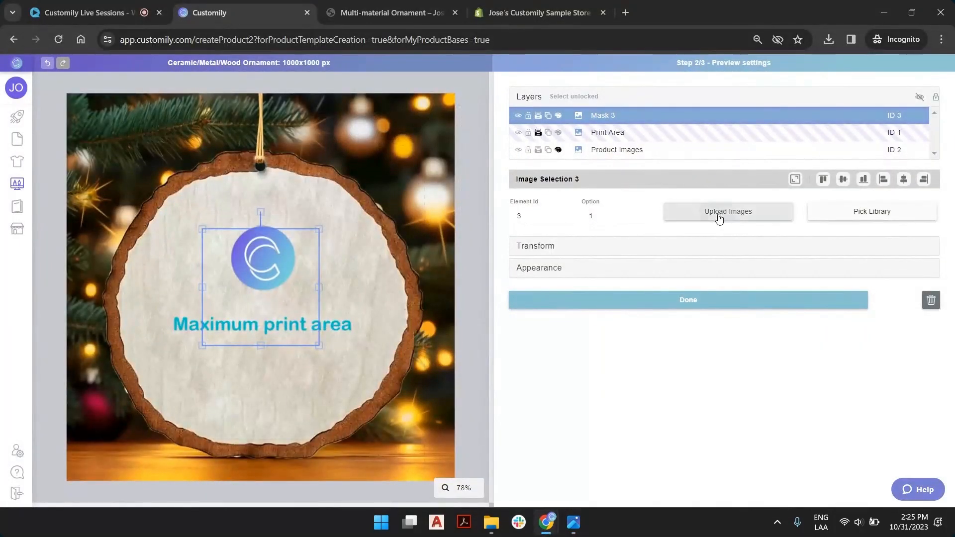
pyautogui.click(356, 135)
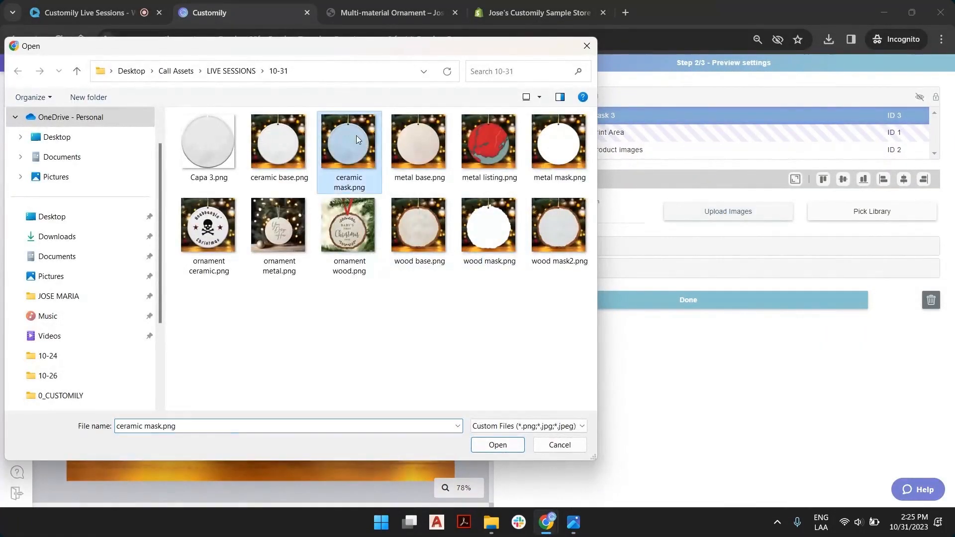
pyautogui.keyDown('ctrl'); pyautogui.click(560, 143); pyautogui.keyUp('ctrl')
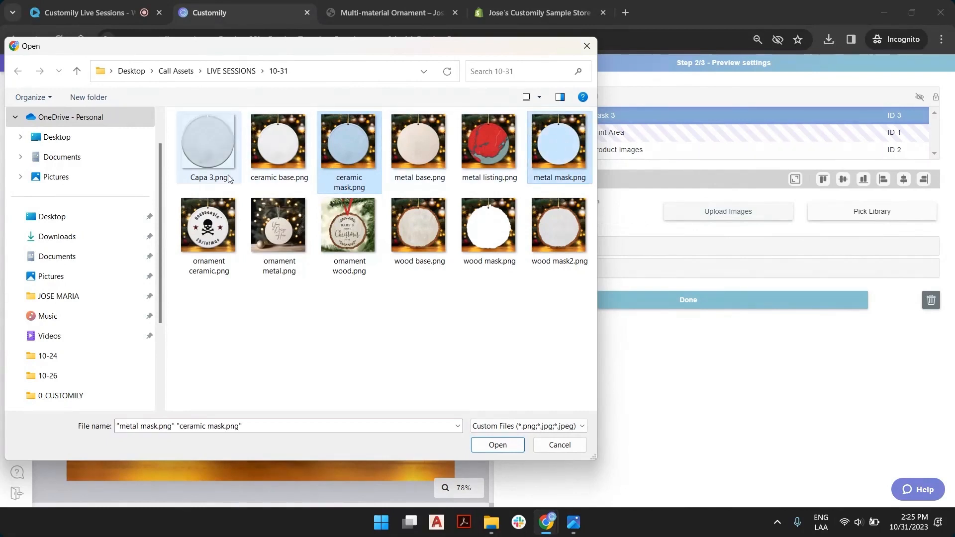
pyautogui.keyDown('ctrl'); pyautogui.click(551, 225); pyautogui.keyUp('ctrl')
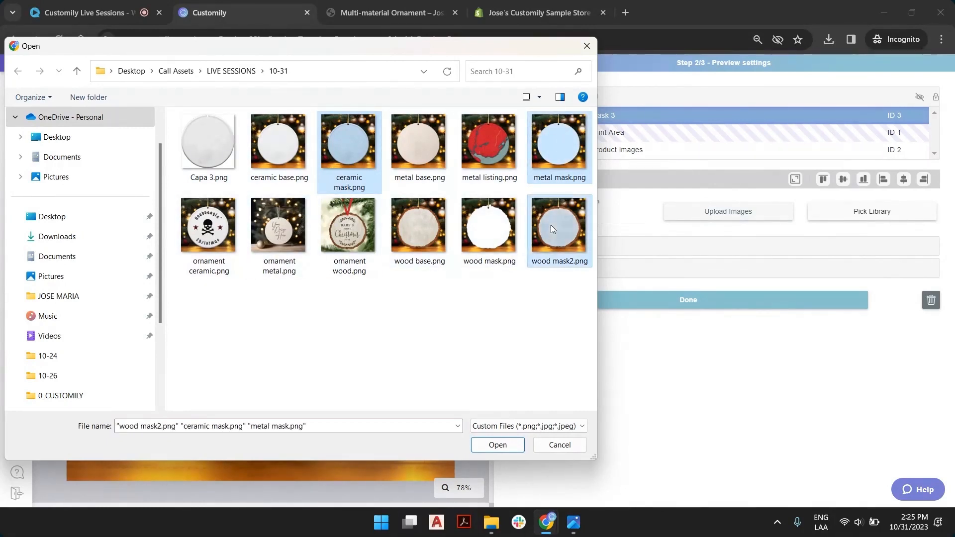
pyautogui.click(431, 232)
pyautogui.click(477, 232)
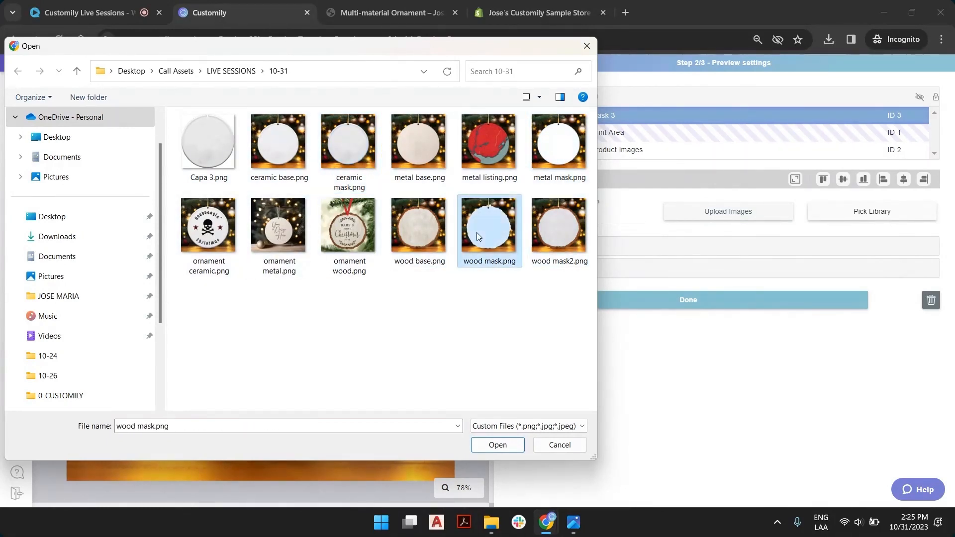
# Upload ceramic mask.png, metal mask.png and wood mask2.png as the mask's images, accepting the downscaling
pyautogui.click(344, 144)
pyautogui.keyDown('ctrl'); pyautogui.click(559, 142); pyautogui.keyUp('ctrl')
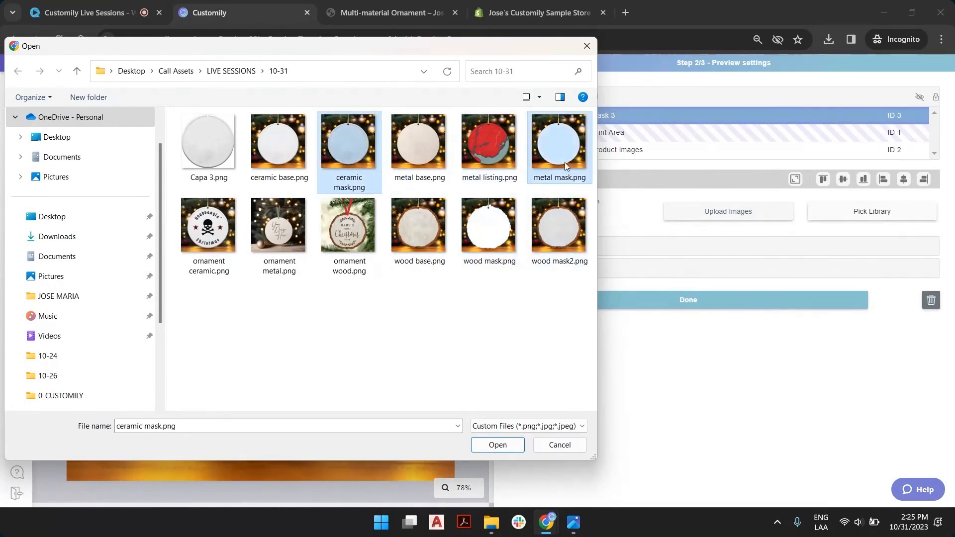
pyautogui.keyDown('ctrl'); pyautogui.click(558, 226); pyautogui.keyUp('ctrl')
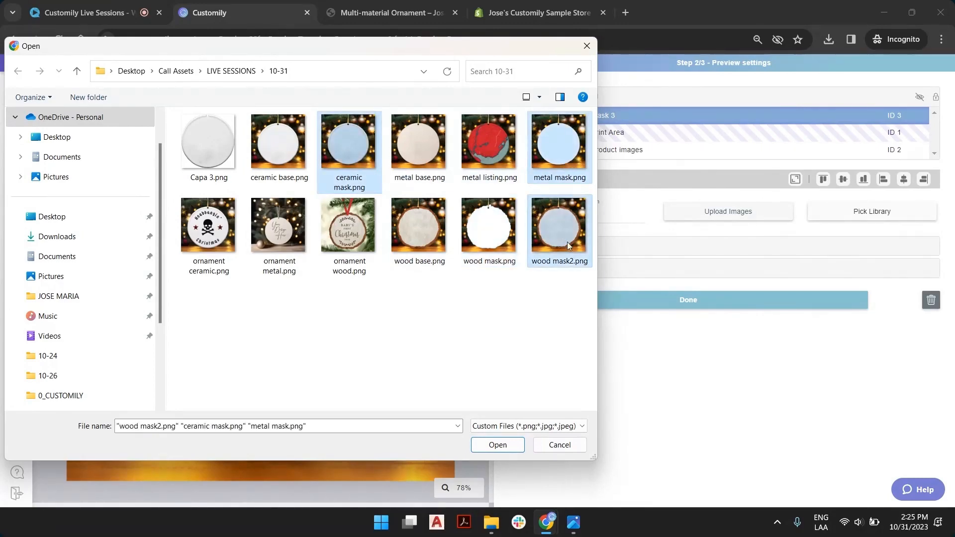
pyautogui.click(508, 445)
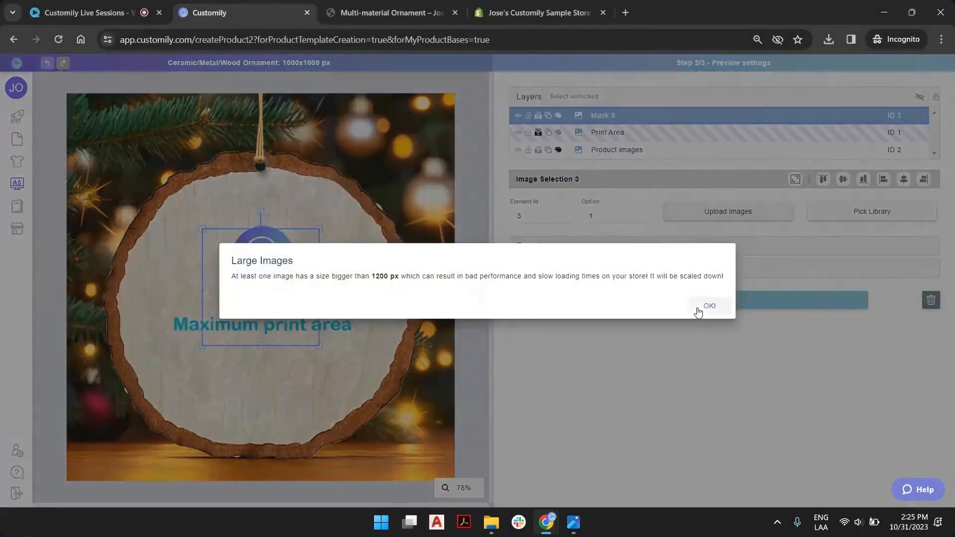
pyautogui.click(702, 309)
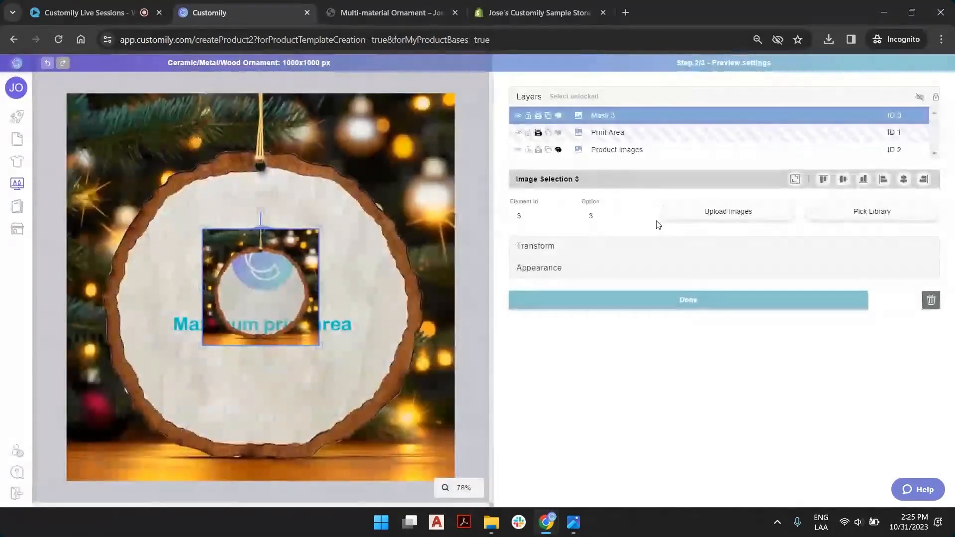
# Set the mask option to 1 and move the ceramic mask around over the logo to examine what it hides
pyautogui.click(641, 219)
pyautogui.click(640, 218)
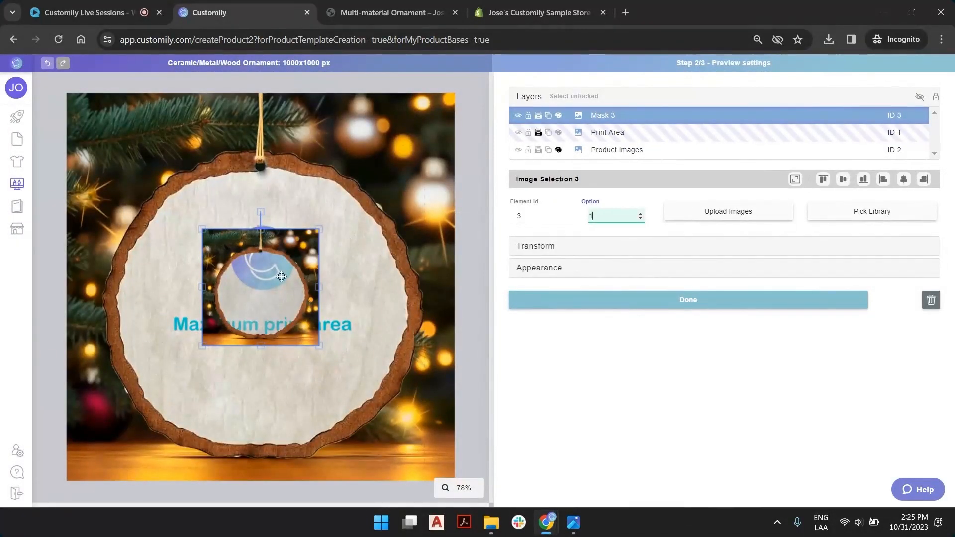
pyautogui.moveTo(282, 277); pyautogui.dragTo(308, 221)
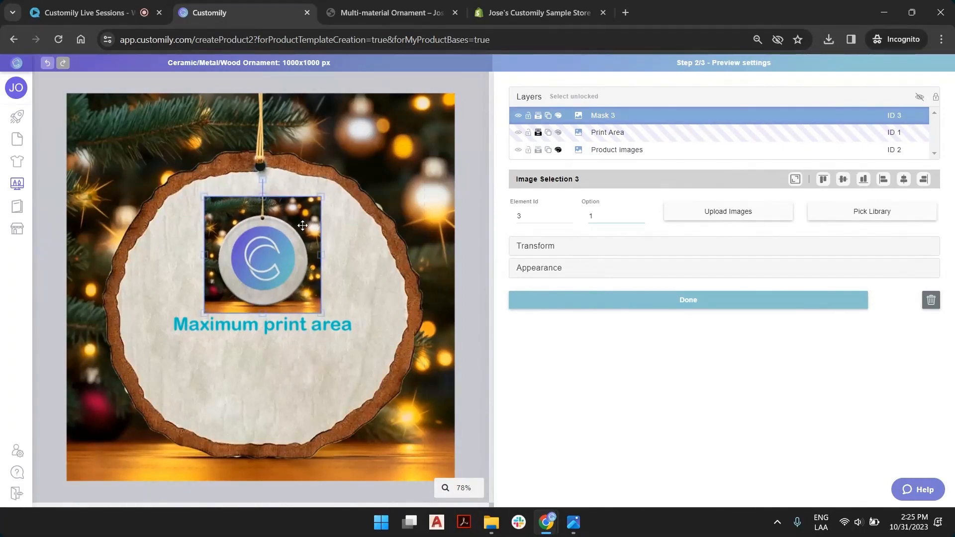
pyautogui.moveTo(303, 225)
pyautogui.mouseDown()
pyautogui.moveTo(298, 271)
pyautogui.moveTo(280, 229)
pyautogui.moveTo(291, 209)
pyautogui.moveTo(291, 235)
pyautogui.mouseUp()
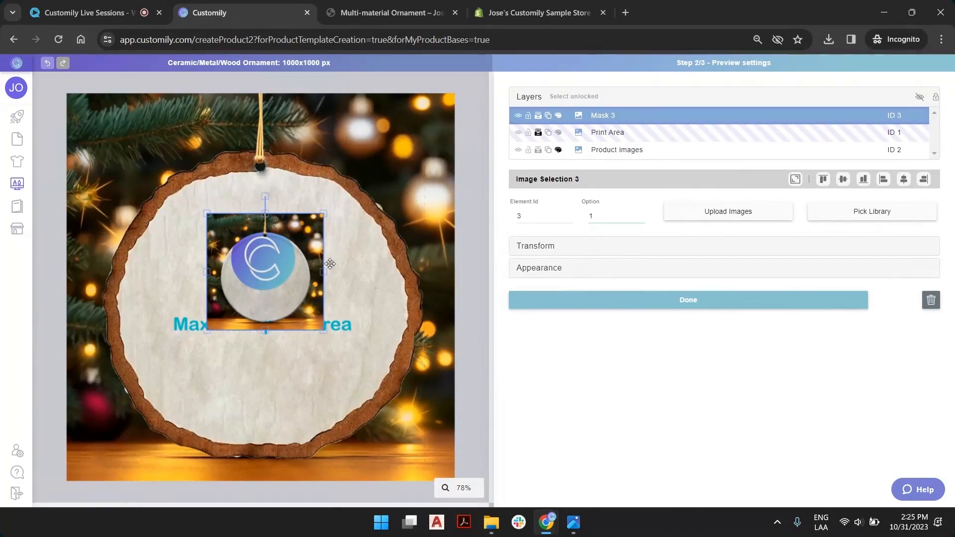
pyautogui.moveTo(295, 236); pyautogui.dragTo(247, 216)
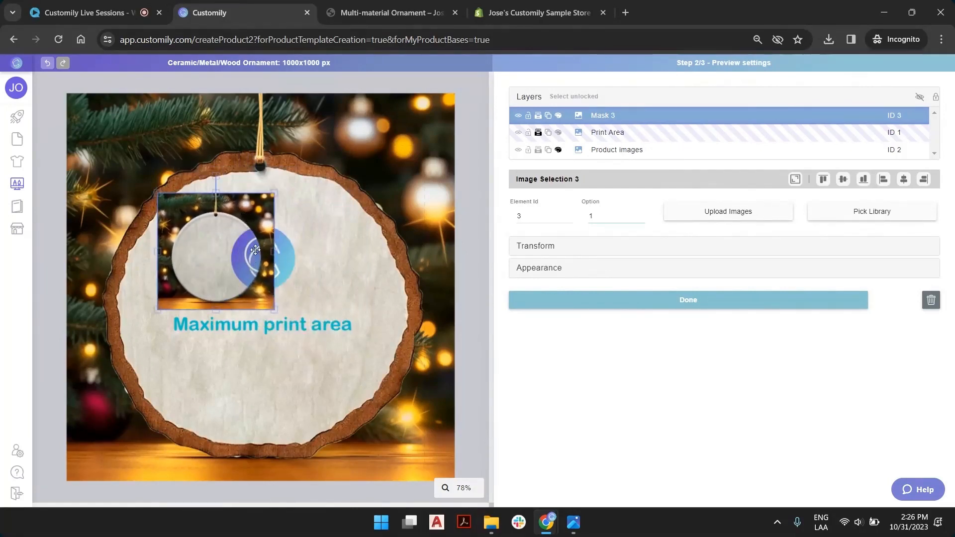
# Preview mask option 2, set the option to 3 and move the wood mask across the logo
pyautogui.click(640, 214)
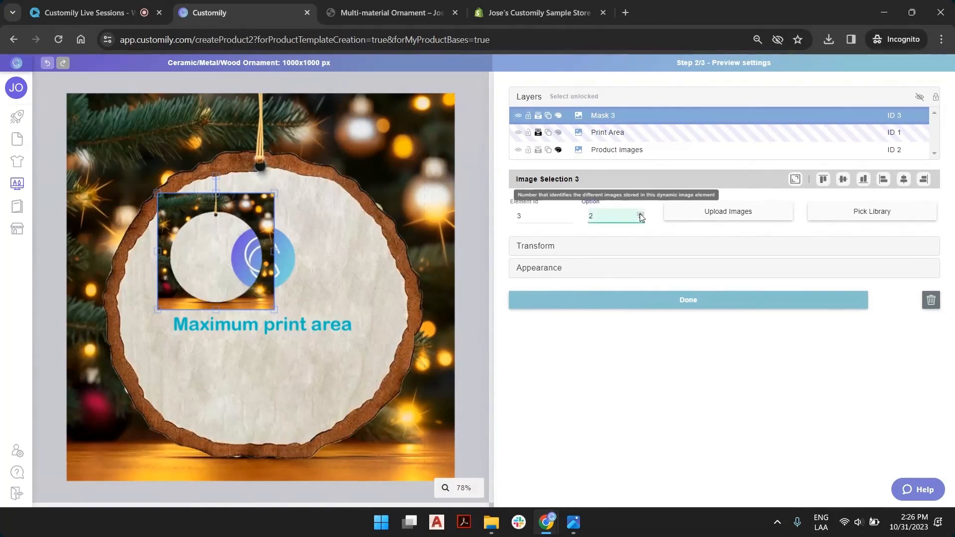
pyautogui.click(640, 214)
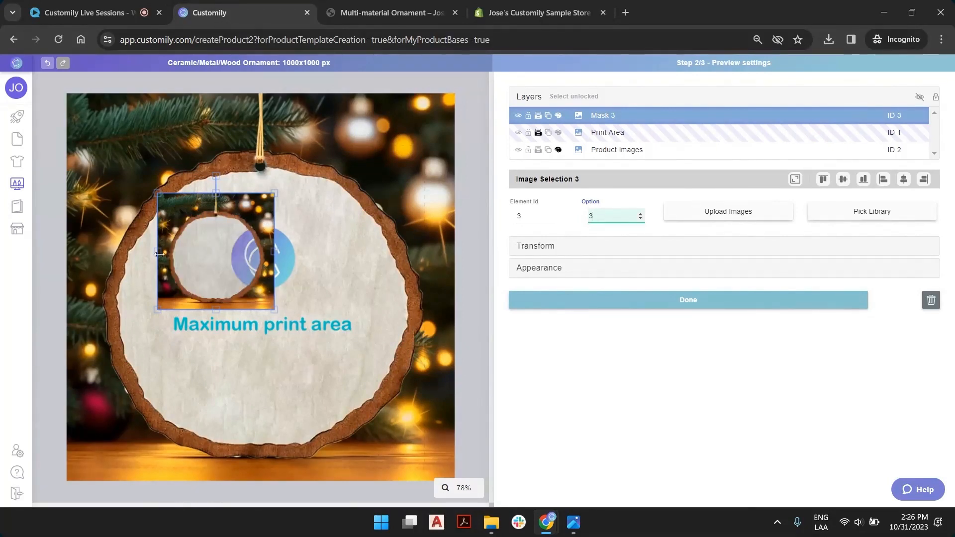
pyautogui.moveTo(263, 202); pyautogui.dragTo(313, 170)
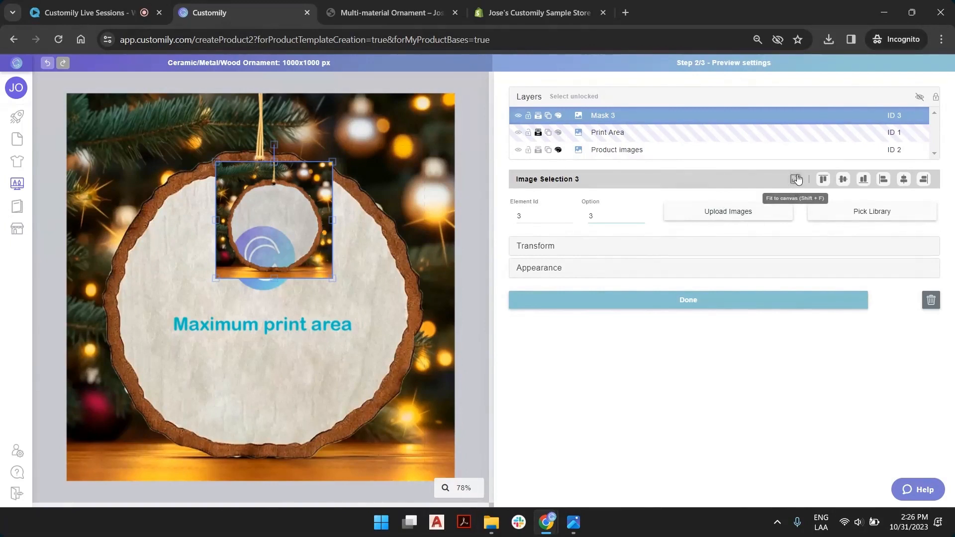
# Stretch the wood mask toward the canvas edges and fit it exactly to the canvas
pyautogui.moveTo(274, 162); pyautogui.dragTo(274, 93)
pyautogui.moveTo(216, 187); pyautogui.dragTo(72, 185)
pyautogui.moveTo(334, 185); pyautogui.dragTo(444, 186)
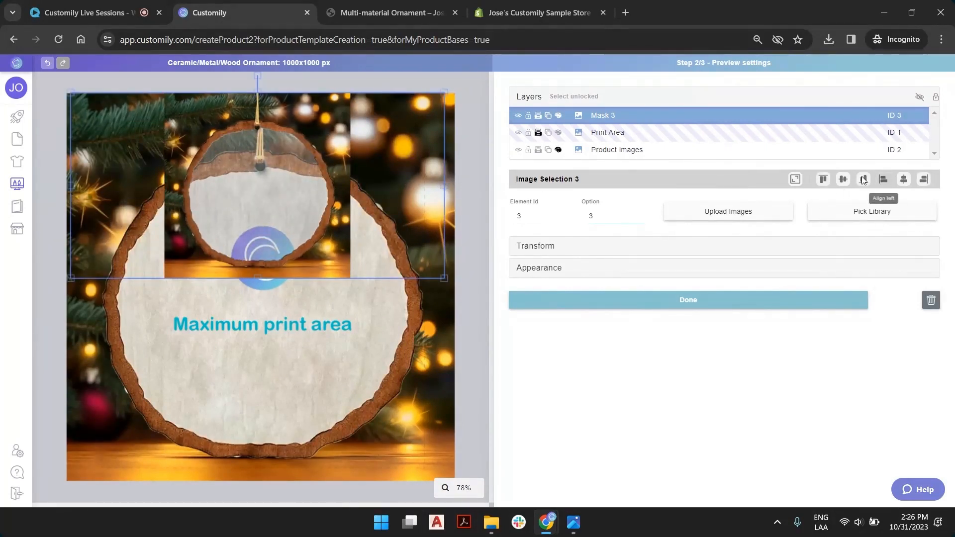
pyautogui.click(794, 180)
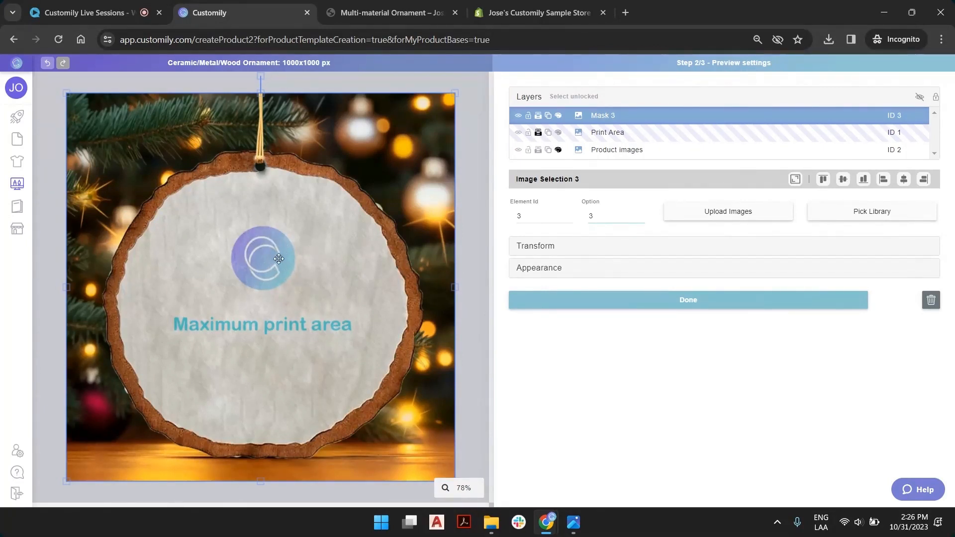
# Toggle the mask's visibility to compare its effect, and check the Print Area, Product images and Mask layers
pyautogui.click(517, 117)
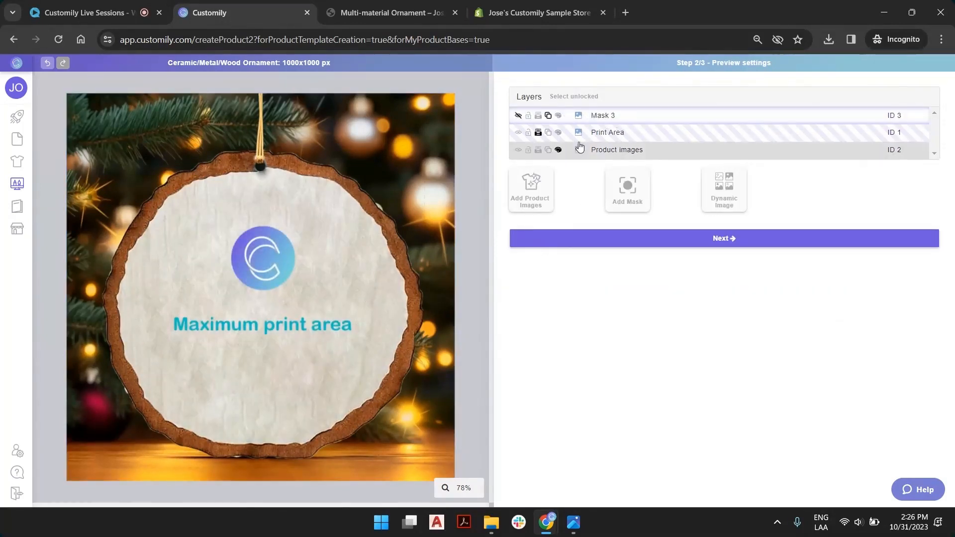
pyautogui.click(524, 119)
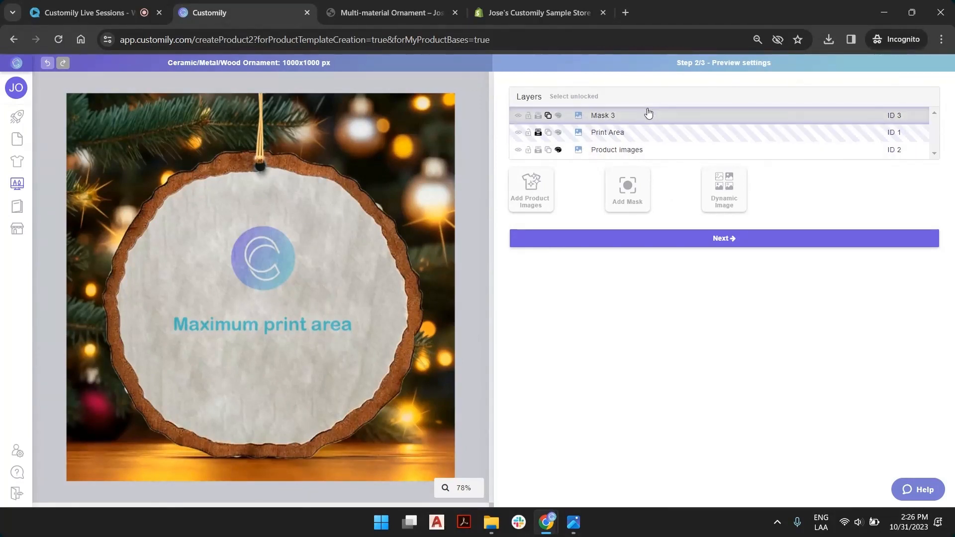
pyautogui.click(611, 133)
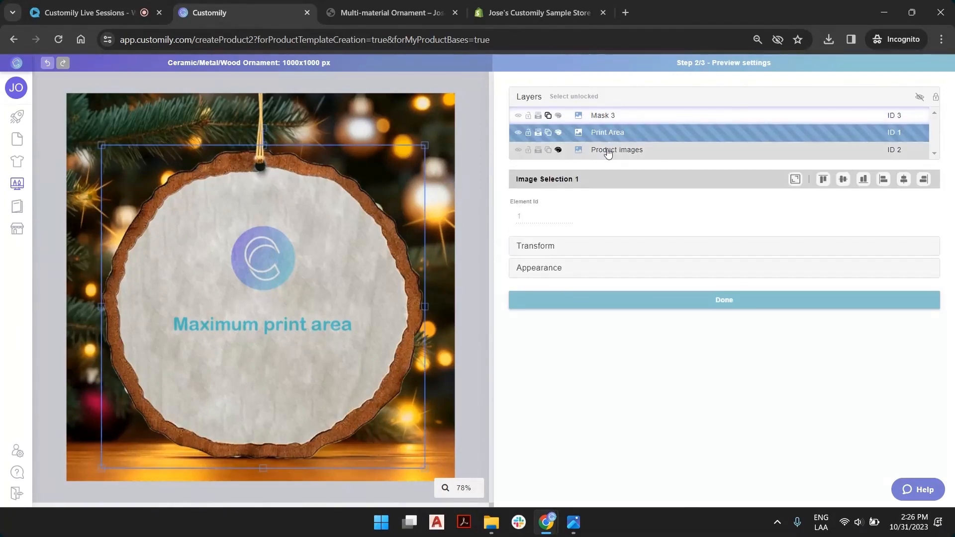
pyautogui.click(607, 151)
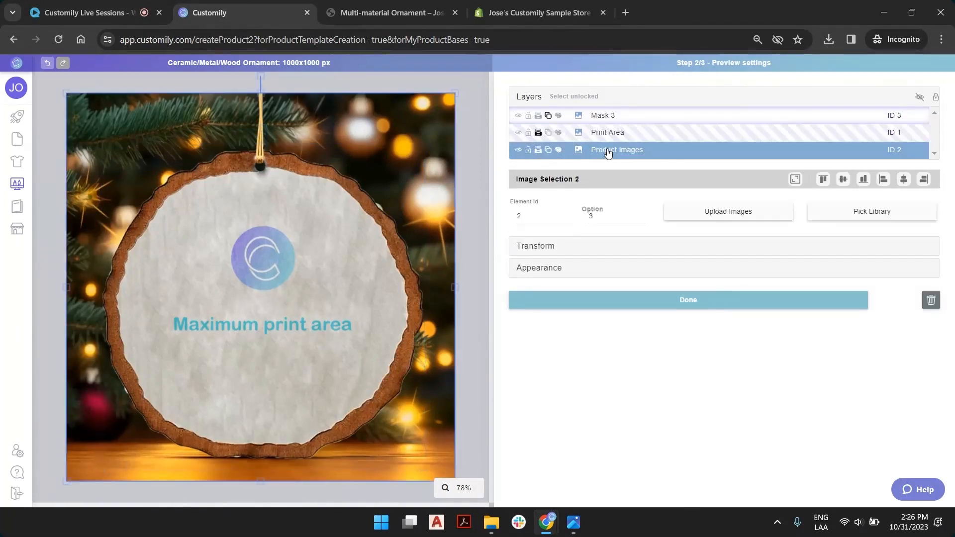
pyautogui.click(606, 116)
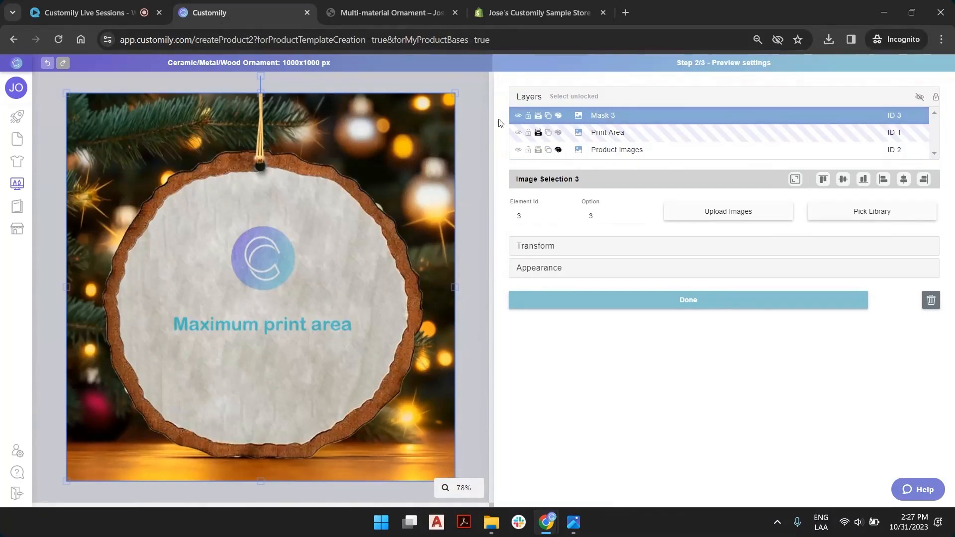
pyautogui.click(486, 98)
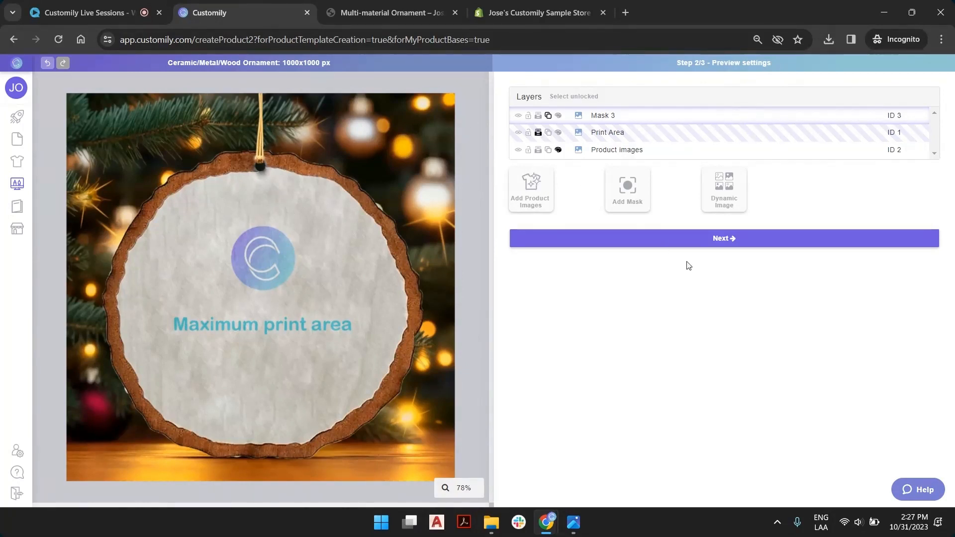
# Continue to the template review and compare the print area in the production file with the preview
pyautogui.click(726, 243)
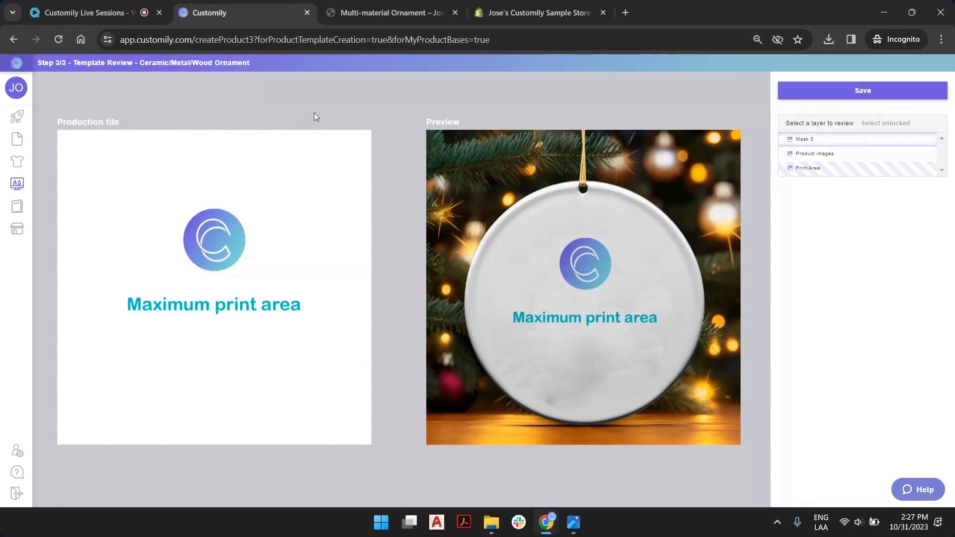
pyautogui.click(312, 163)
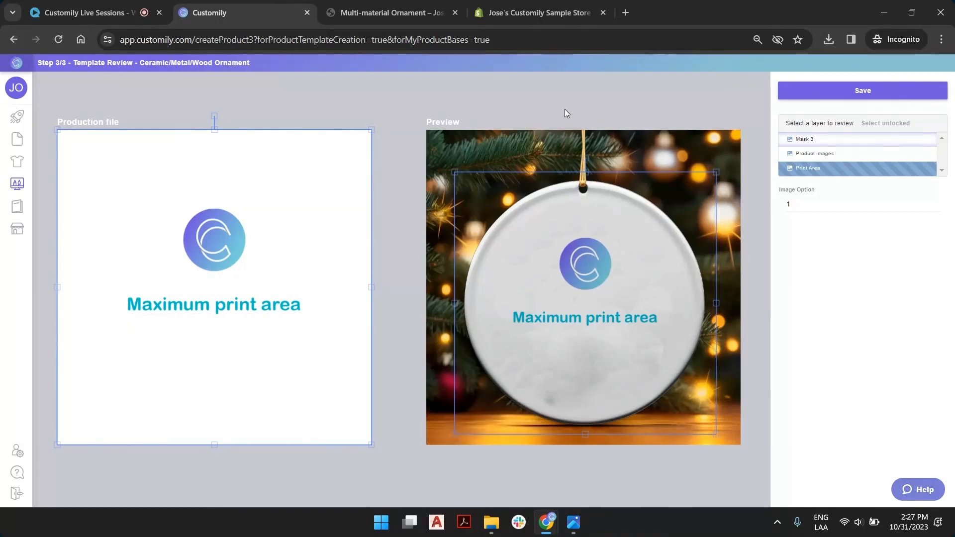
pyautogui.click(682, 105)
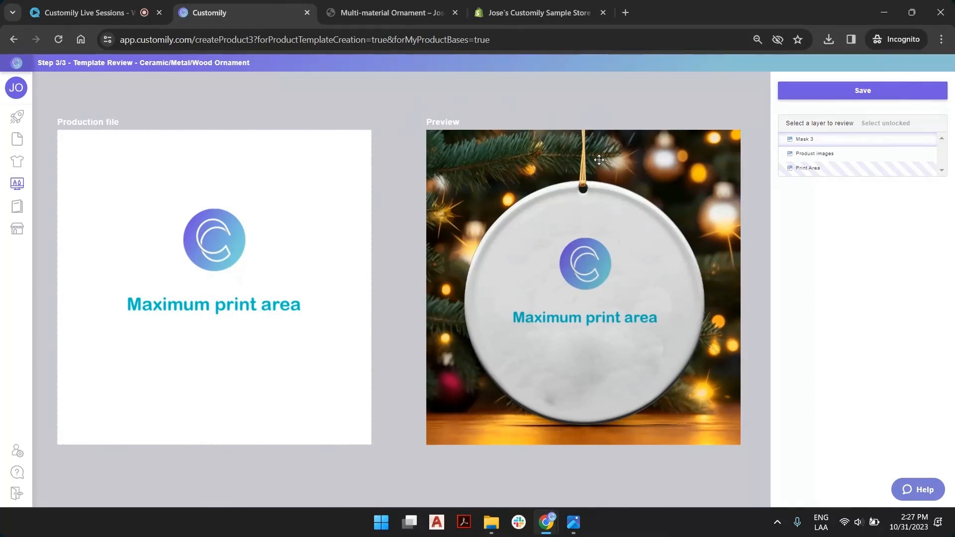
pyautogui.click(281, 238)
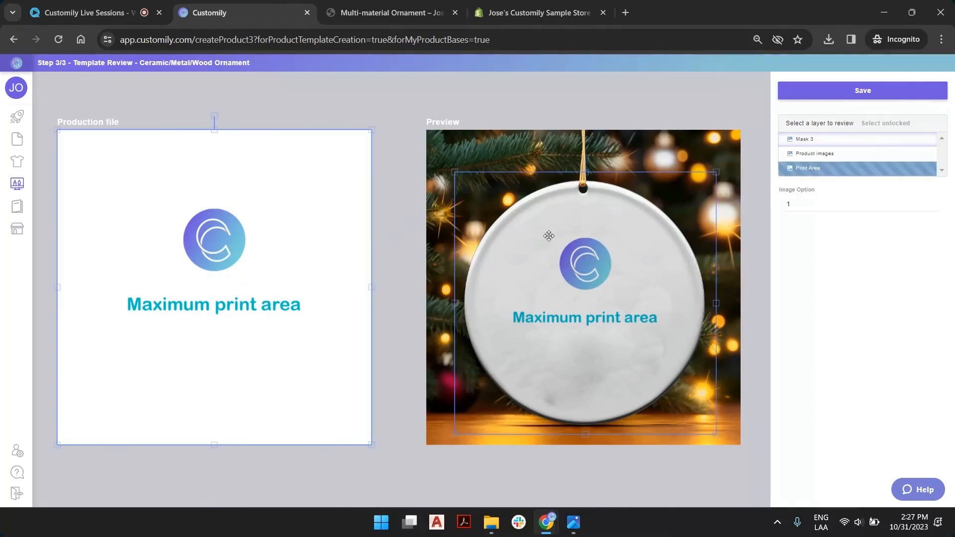
pyautogui.click(718, 91)
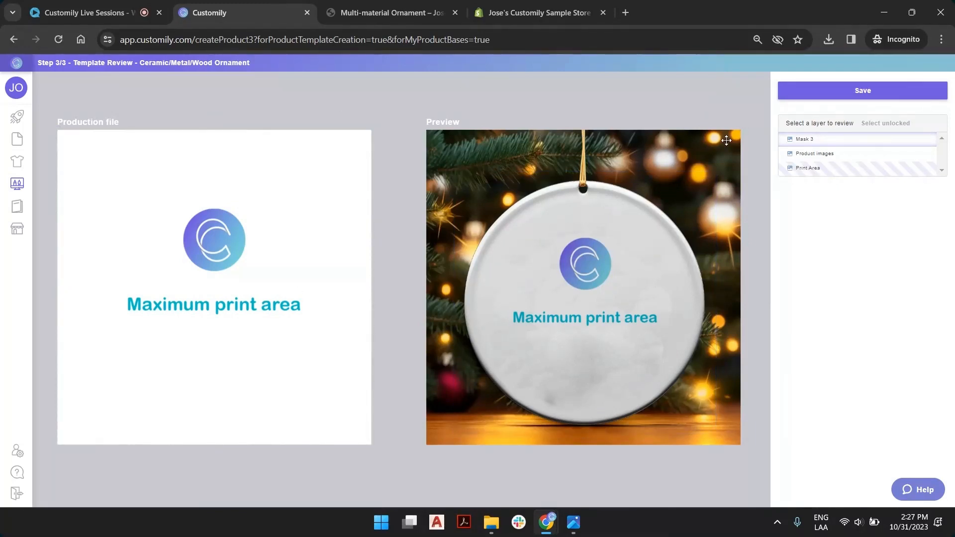
# Start saving the product base and name its variant Material
pyautogui.click(839, 91)
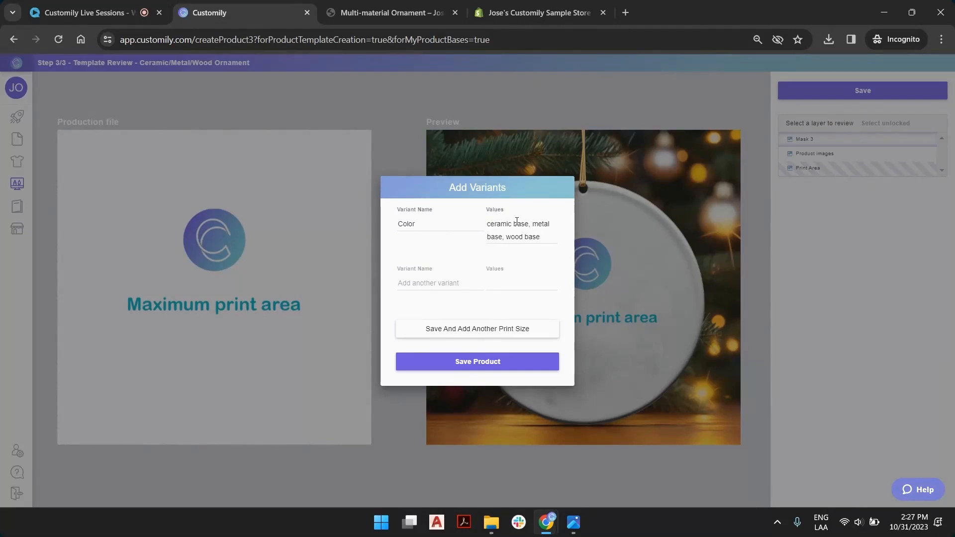
pyautogui.doubleClick(411, 221)
pyautogui.write('Material')
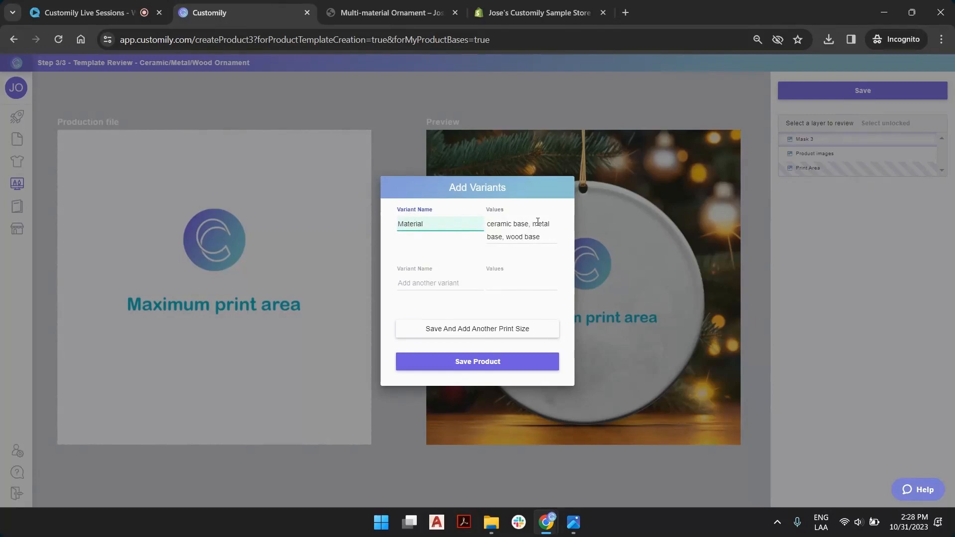
# Shorten the Material variant's values to ceramic, metal and wood by removing the word base from each
pyautogui.moveTo(547, 236); pyautogui.dragTo(465, 218)
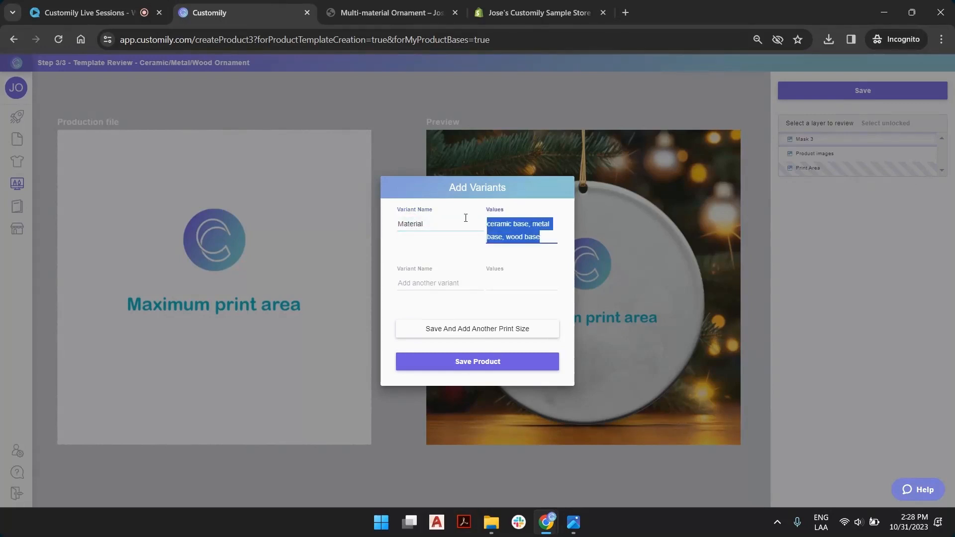
pyautogui.click(528, 231)
pyautogui.moveTo(487, 223); pyautogui.dragTo(530, 223)
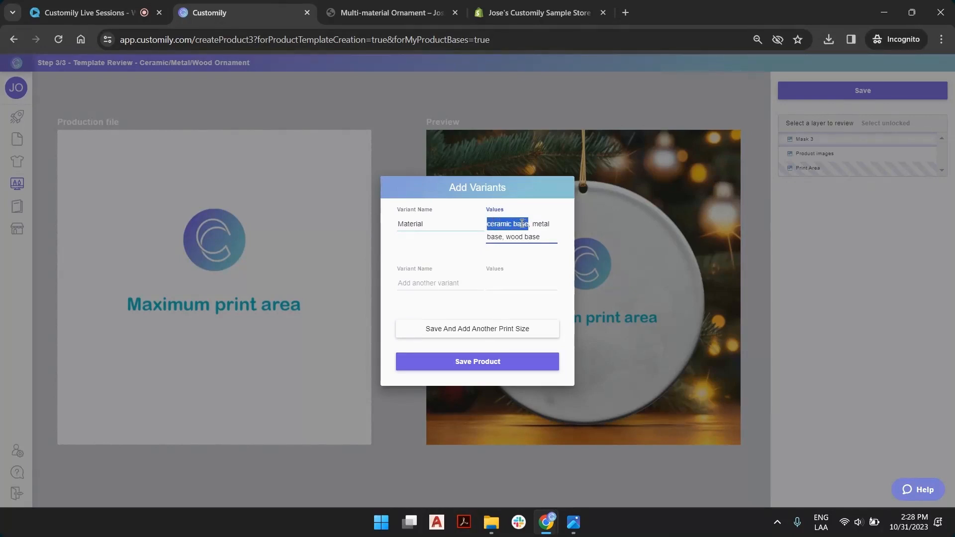
pyautogui.click(521, 223)
pyautogui.doubleClick(520, 224)
pyautogui.press('BackSpace')
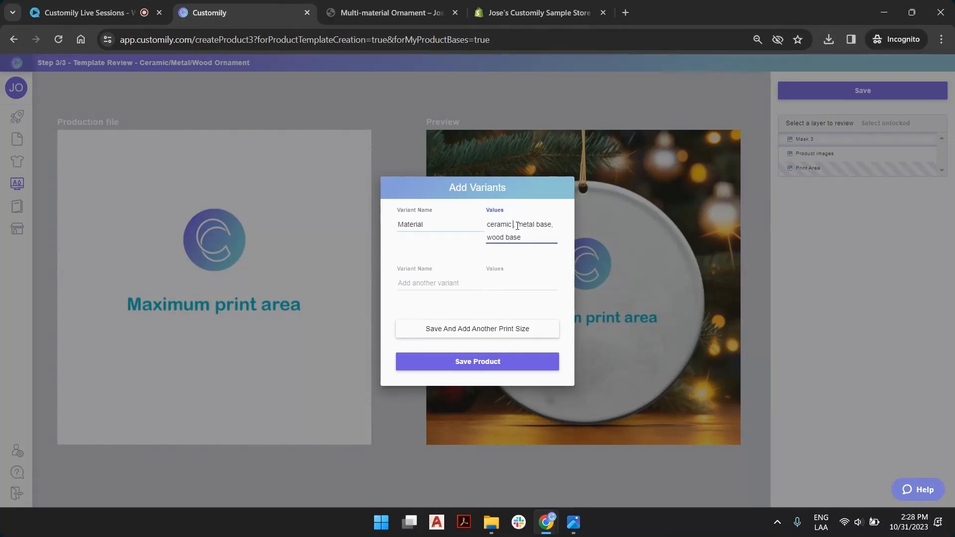
pyautogui.press('BackSpace')
pyautogui.doubleClick(543, 225)
pyautogui.press('BackSpace')
pyautogui.press('BackSpace')
pyautogui.doubleClick(493, 237)
pyautogui.press('BackSpace')
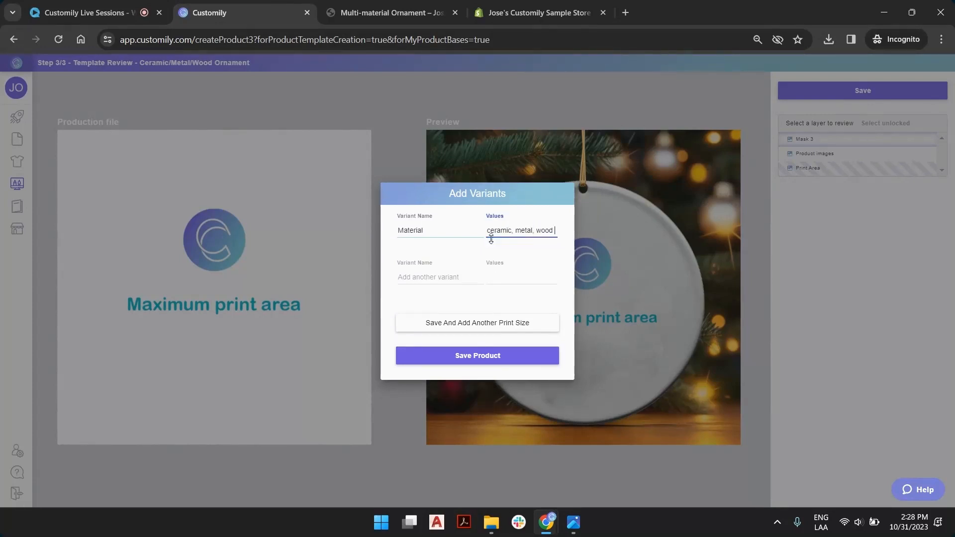
# Capitalize the variant values as Ceramic, Metal, Wood and save the product base
pyautogui.click(542, 229)
pyautogui.press('BackSpace')
pyautogui.write('W')
pyautogui.moveTo(516, 229); pyautogui.dragTo(520, 229)
pyautogui.write('MC')
pyautogui.click(495, 363)
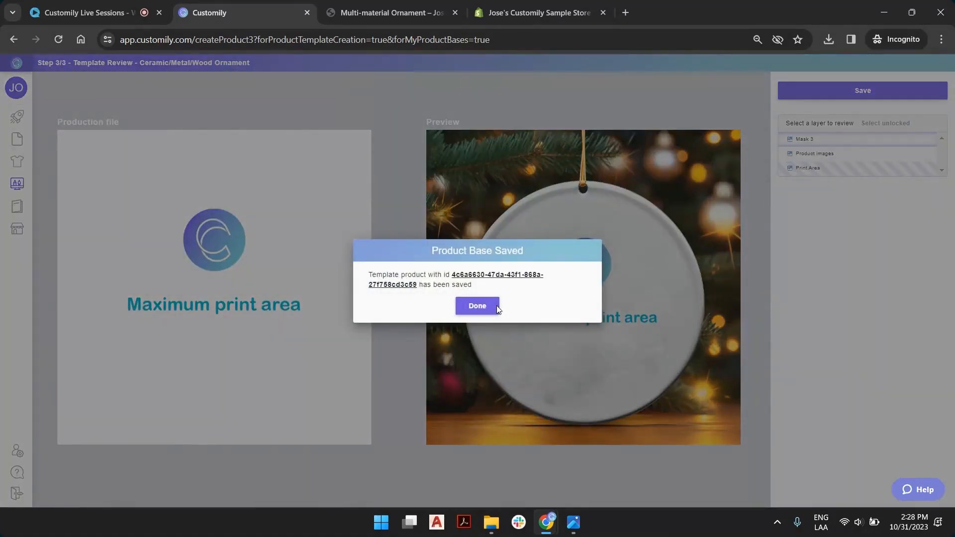
pyautogui.click(488, 307)
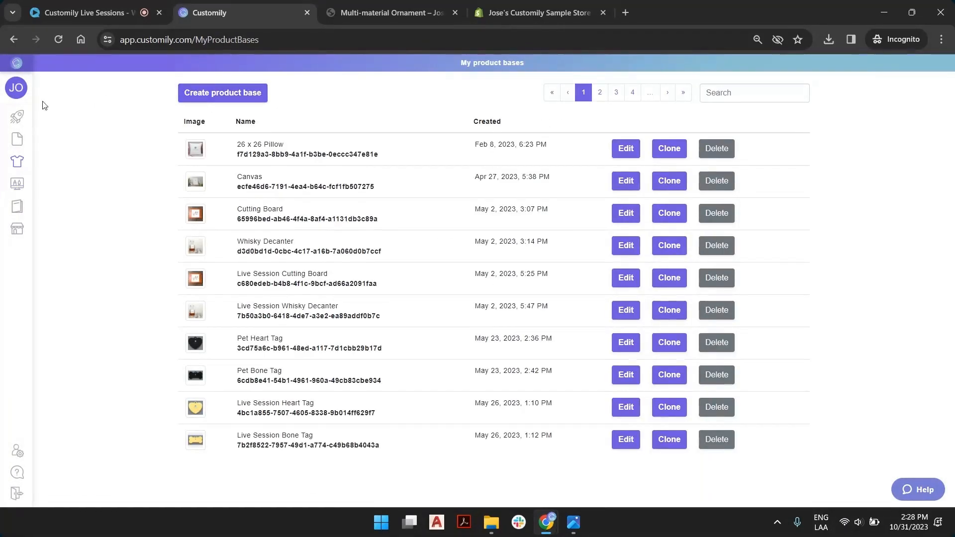
# Start a new store product from the custom Ceramic/Metal/Wood Ornament product base
pyautogui.moveTo(60, 163)
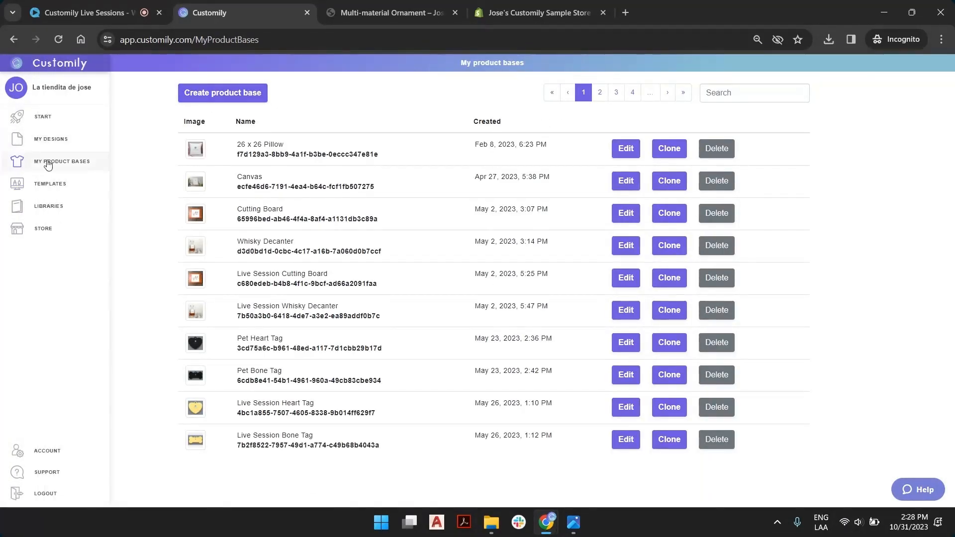
pyautogui.click(41, 123)
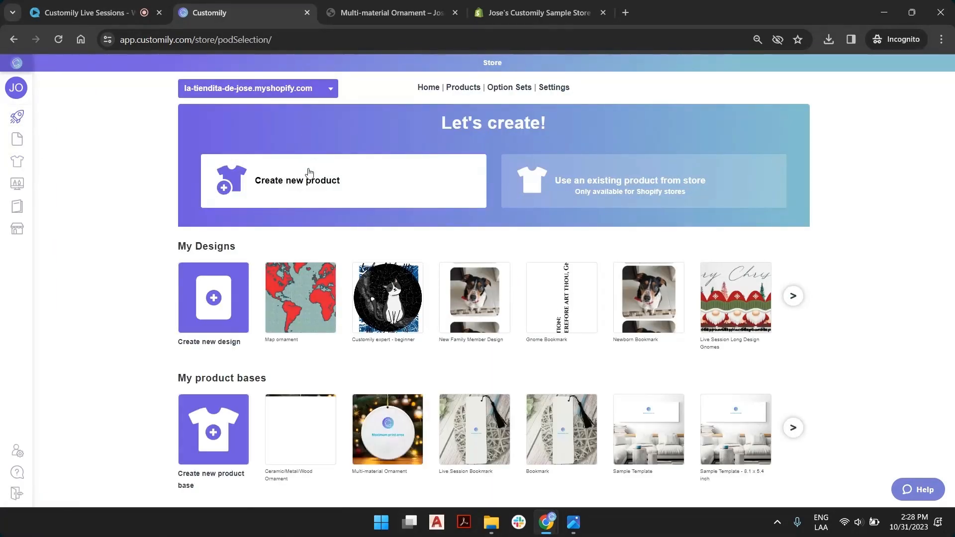
pyautogui.click(308, 171)
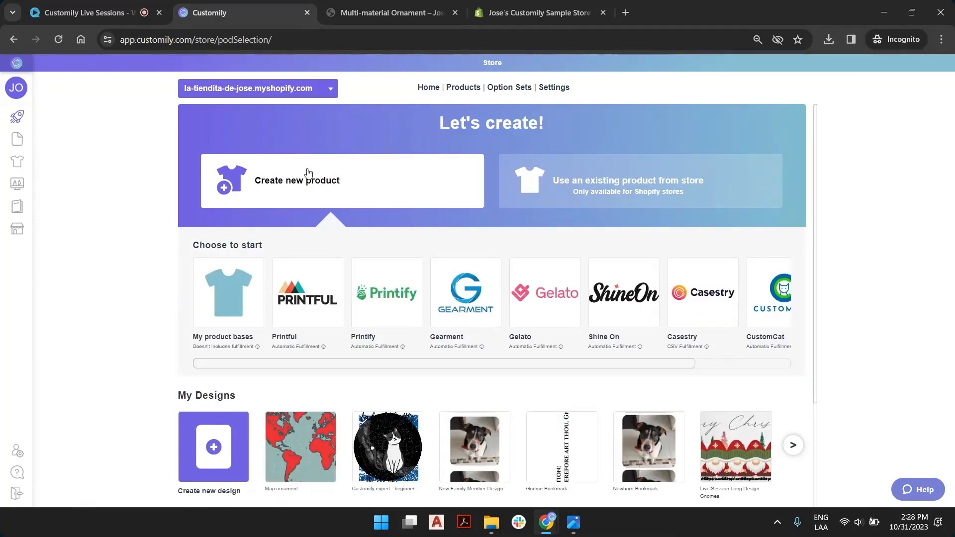
pyautogui.click(226, 292)
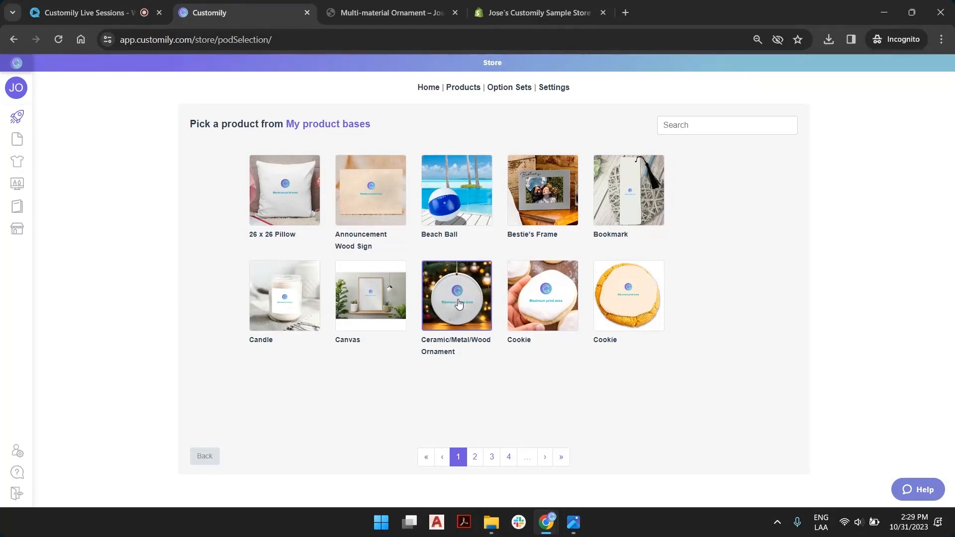
pyautogui.click(458, 301)
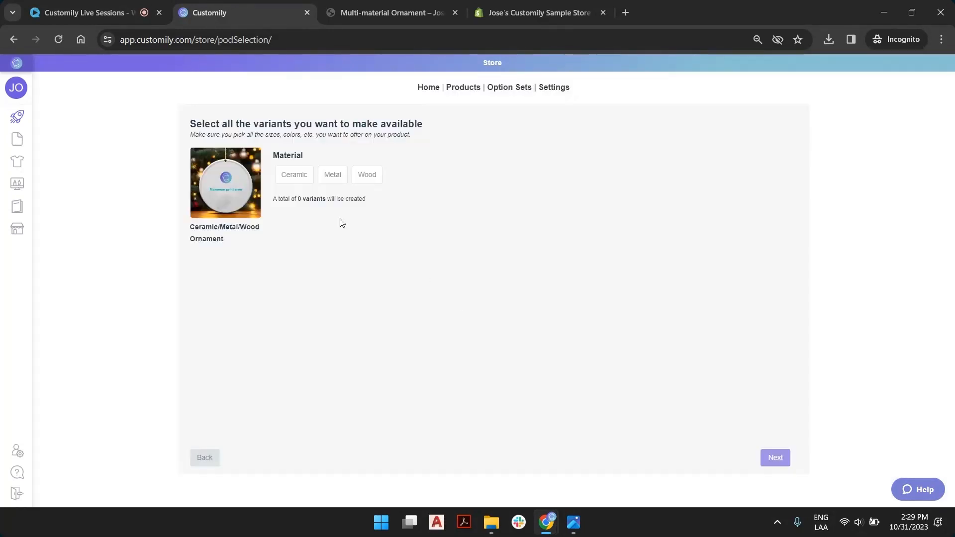
# Try different combinations of the Material variants and end with Ceramic, Metal and Wood all selected
pyautogui.click(291, 179)
pyautogui.click(345, 173)
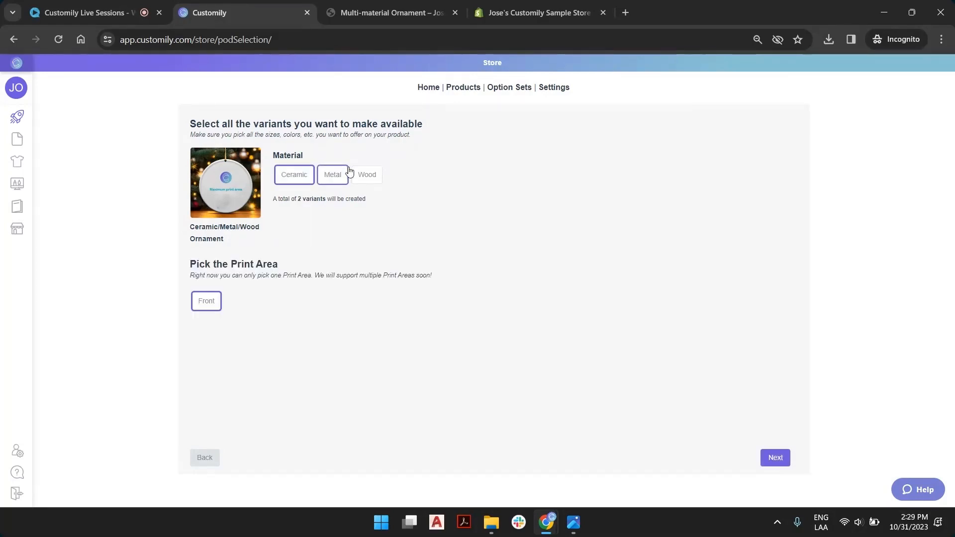
pyautogui.click(366, 175)
pyautogui.click(338, 178)
pyautogui.click(368, 179)
pyautogui.click(330, 180)
pyautogui.click(308, 179)
pyautogui.click(358, 178)
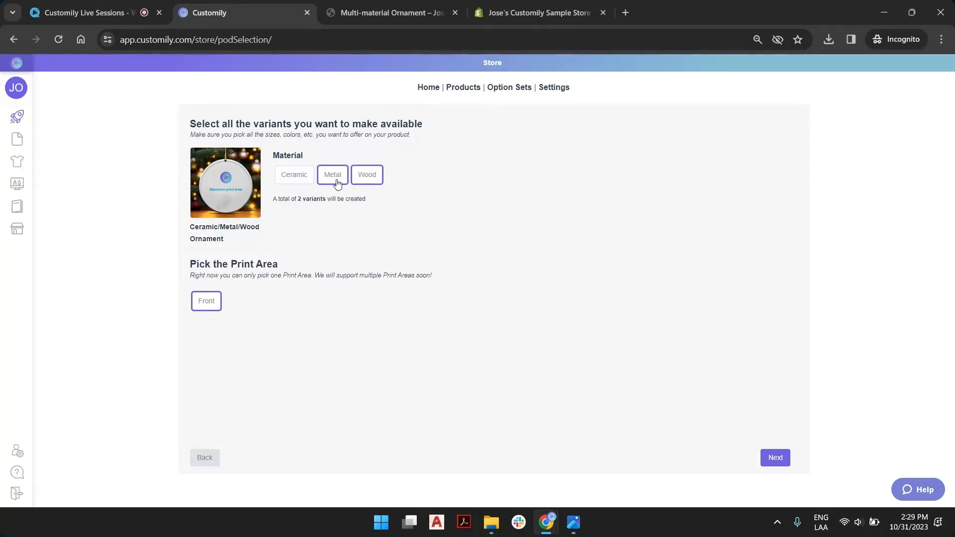
pyautogui.click(332, 175)
pyautogui.click(332, 175)
pyautogui.click(293, 175)
# Continue to the print area's design choice, view the Customily design library and go back
pyautogui.click(773, 460)
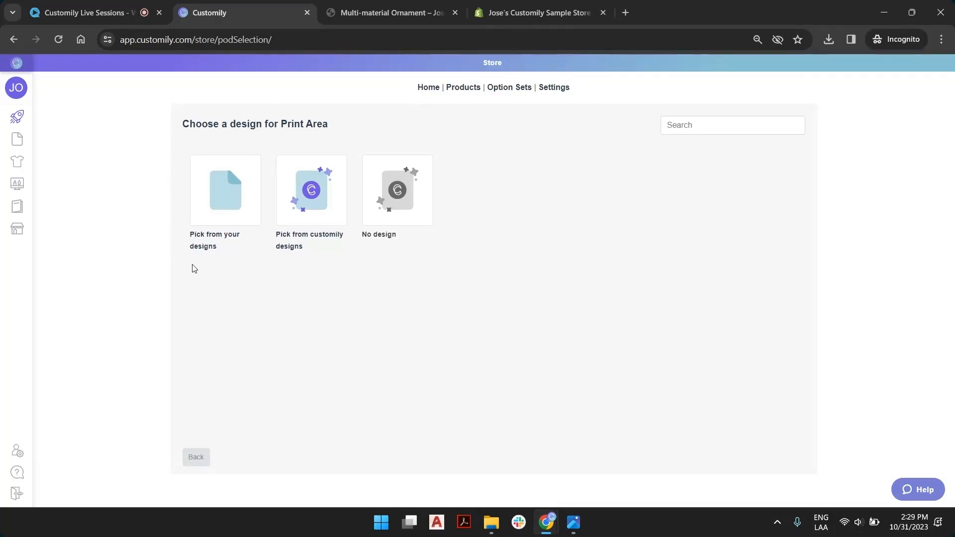
pyautogui.click(337, 192)
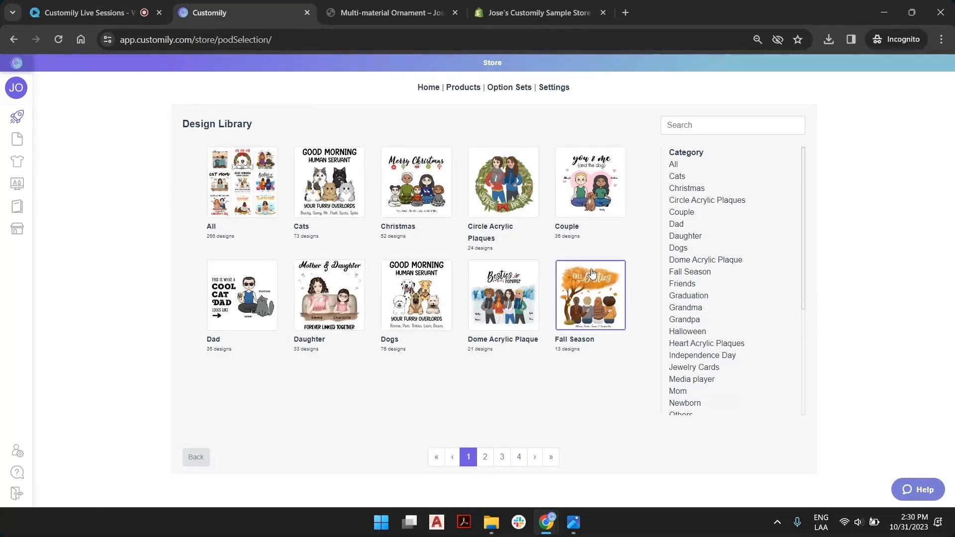
pyautogui.click(198, 457)
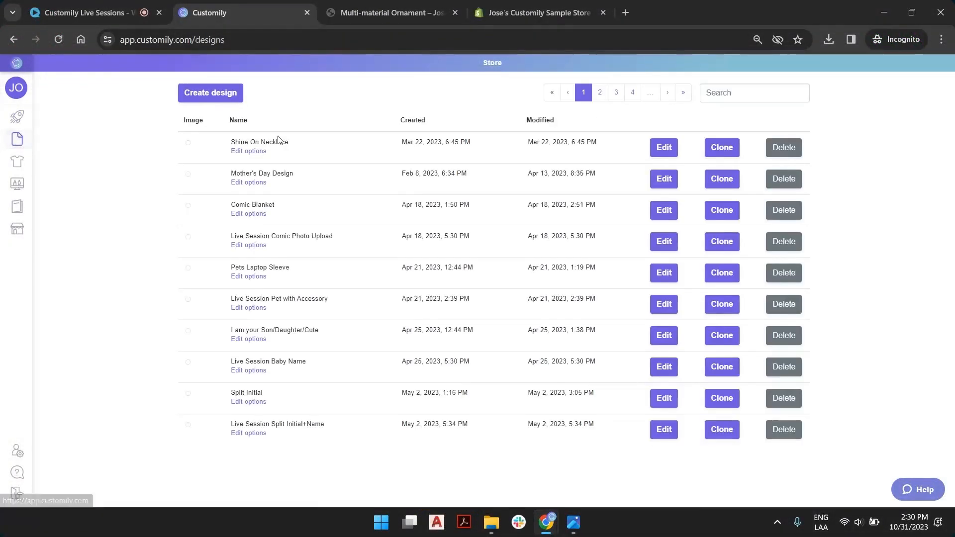
# Create a new design named "Map Ornament Design"
pyautogui.click(58, 145)
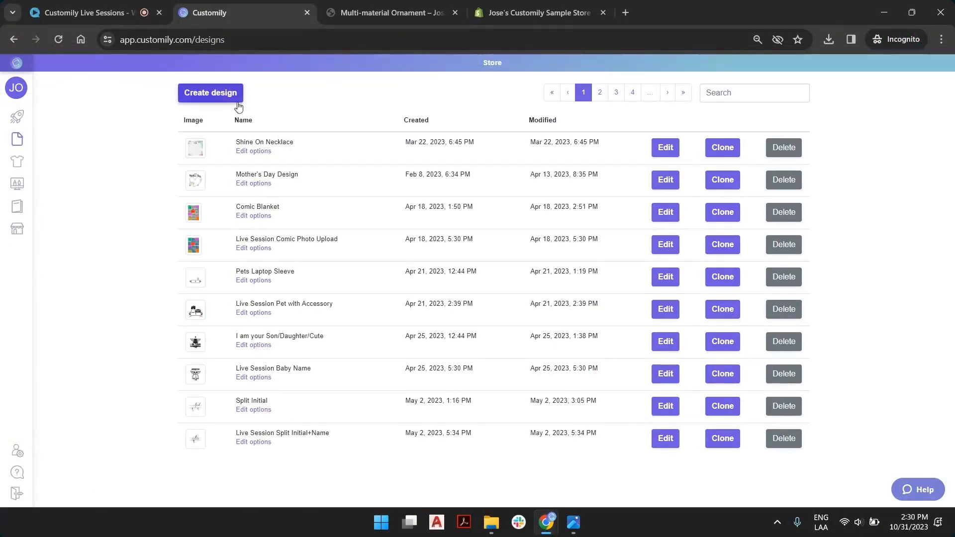
pyautogui.click(212, 97)
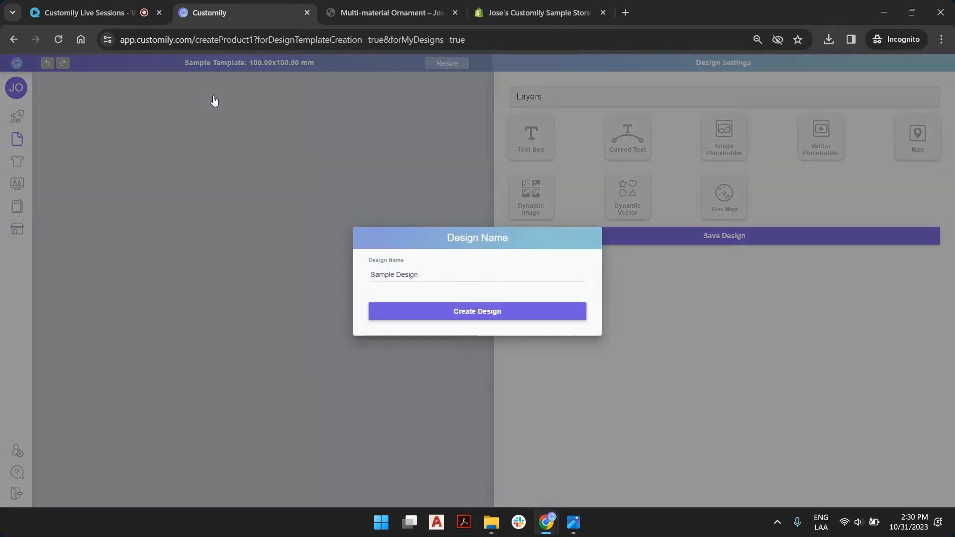
pyautogui.click(398, 273)
pyautogui.tripleClick(409, 272)
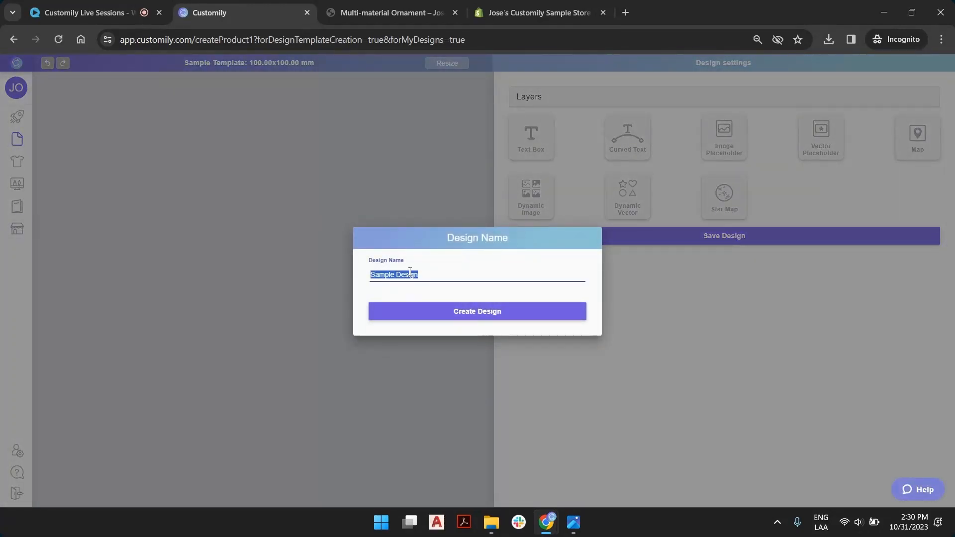
pyautogui.write('Map')
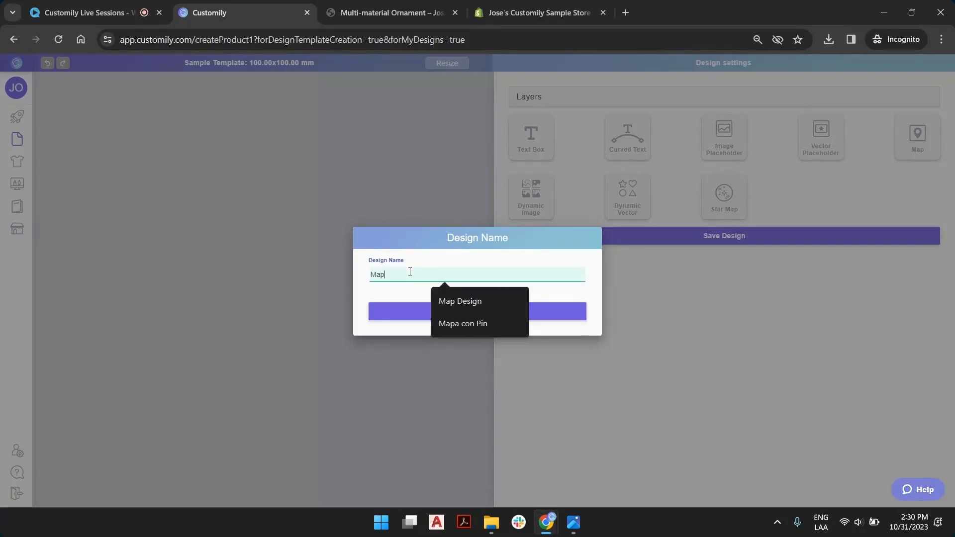
pyautogui.press('BackSpace')
pyautogui.press('BackSpace')
pyautogui.press('BackSpace')
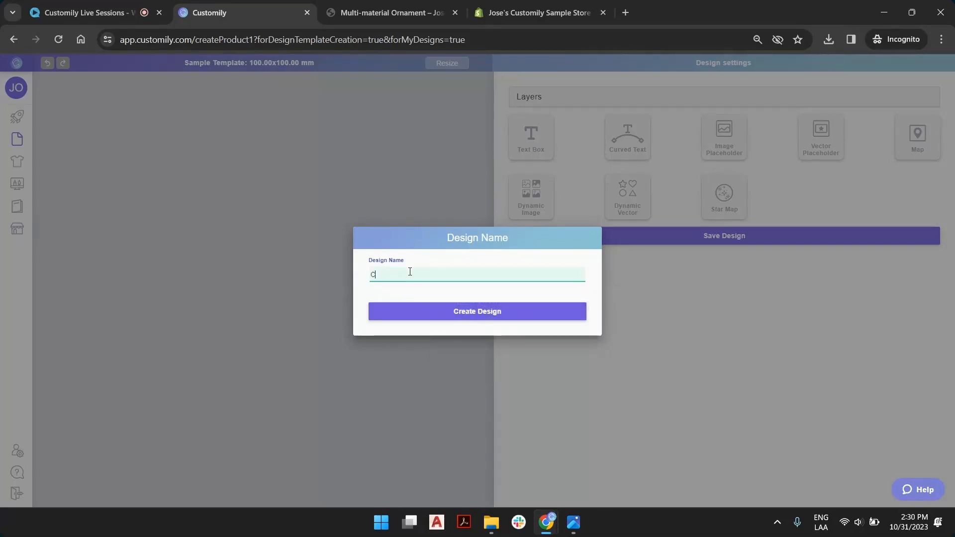
pyautogui.write('Map ')
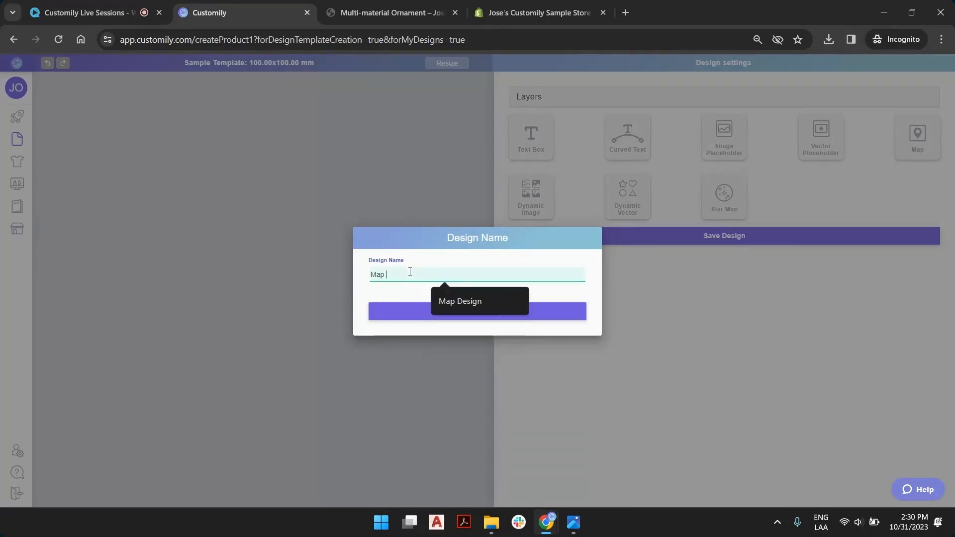
pyautogui.write('Ornament')
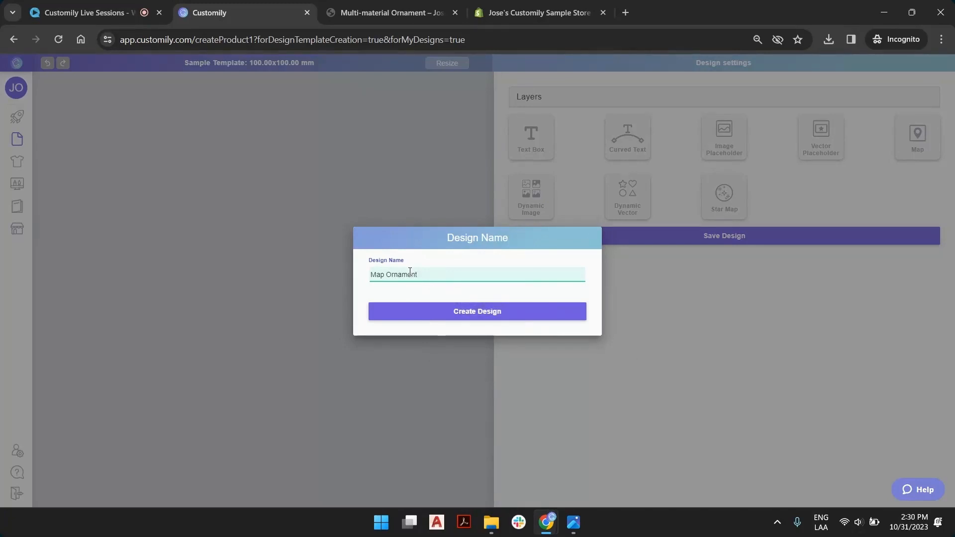
pyautogui.write(' Design')
pyautogui.press('Return')
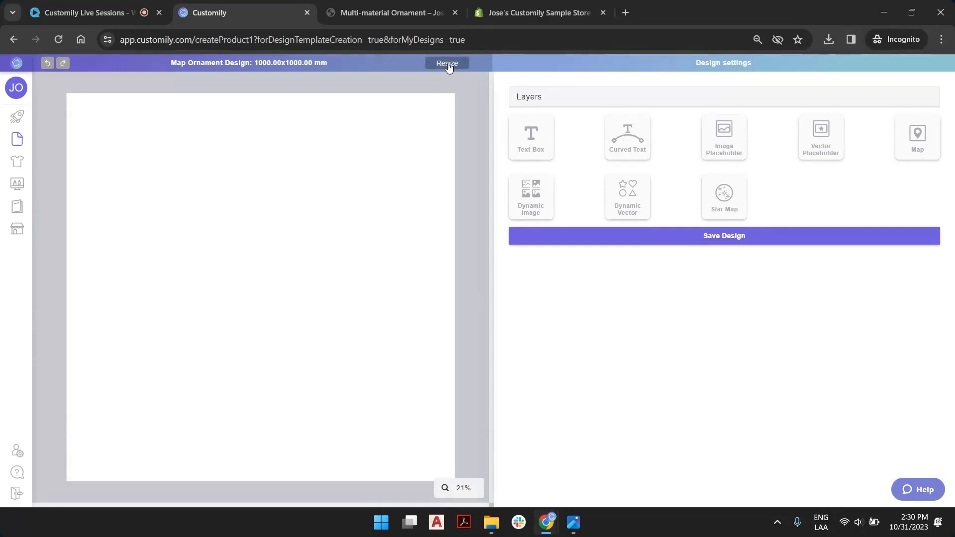
pyautogui.moveTo(329, 64); pyautogui.dragTo(252, 64)
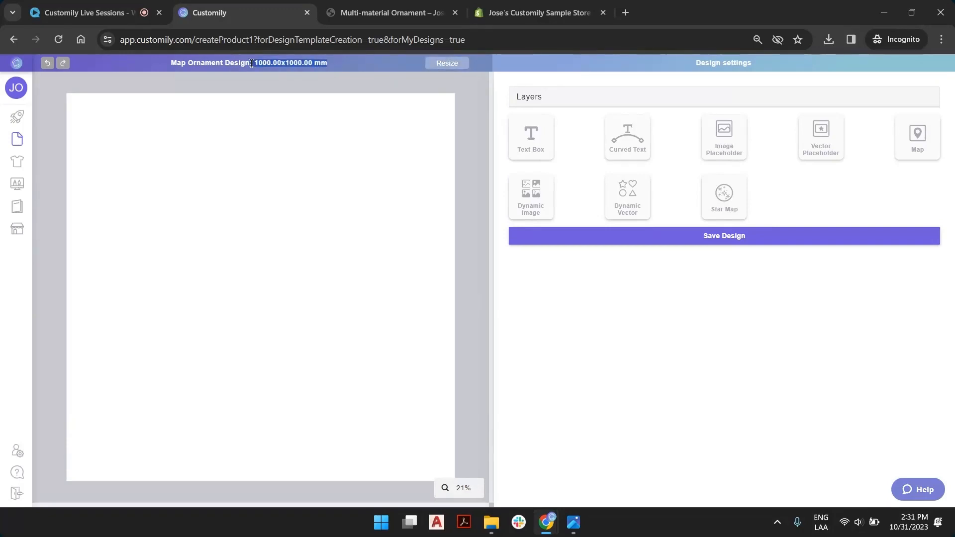
pyautogui.click(269, 63)
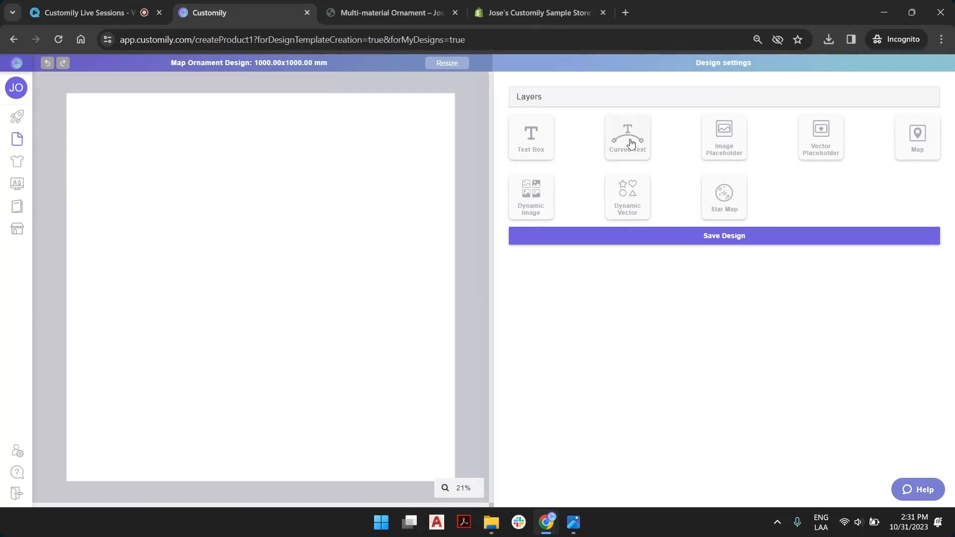
# Add a text box widened into a flat rectangle at the canvas centre and set its font to Amithen (Regular)
pyautogui.click(527, 142)
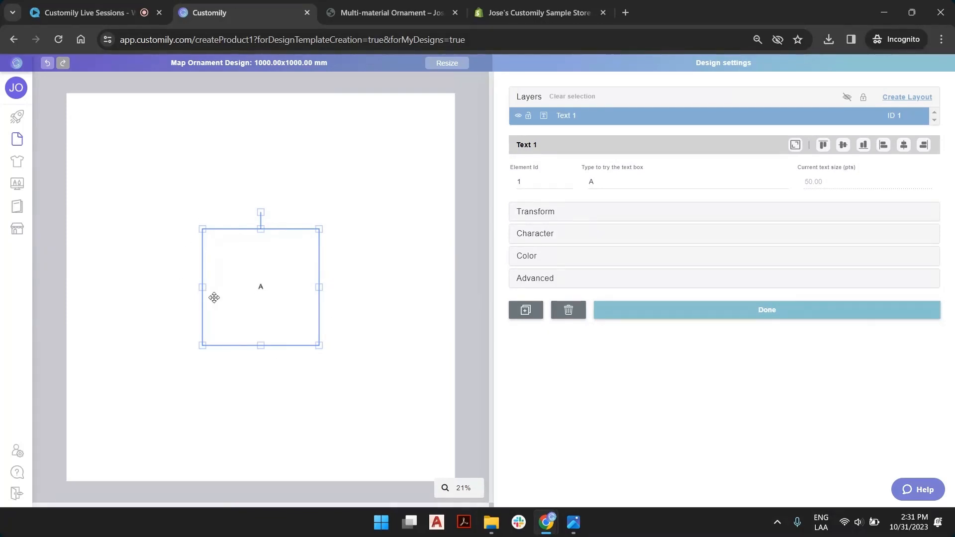
pyautogui.moveTo(203, 288); pyautogui.dragTo(164, 287)
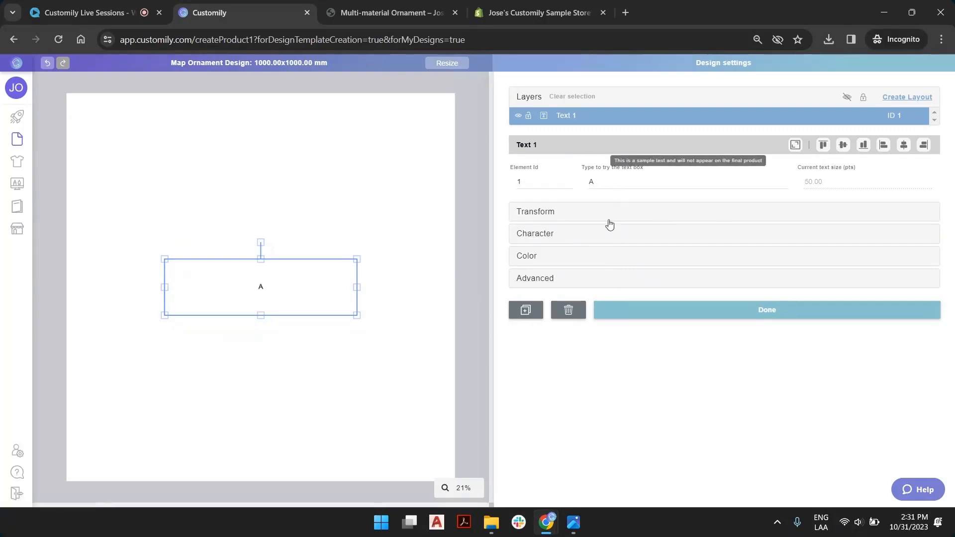
pyautogui.click(535, 234)
pyautogui.click(651, 252)
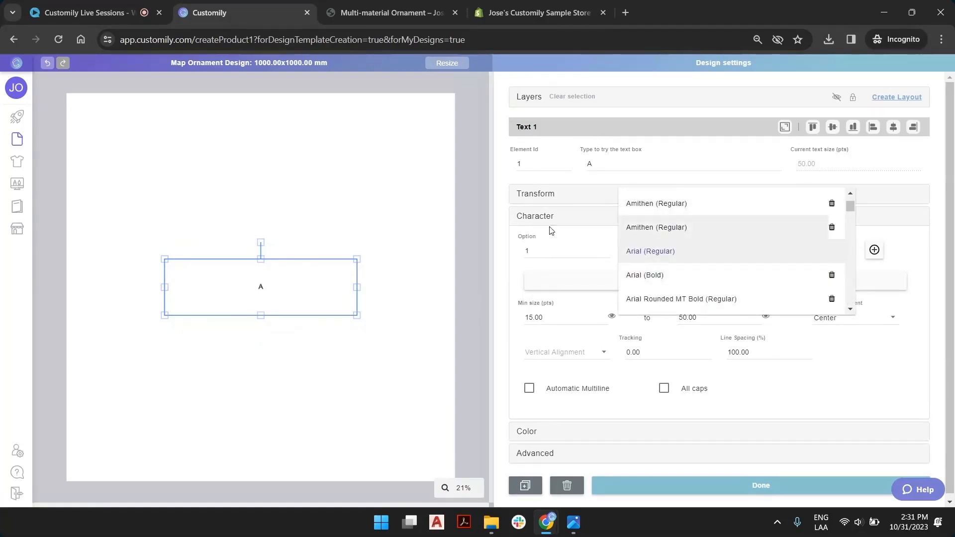
pyautogui.click(687, 228)
pyautogui.click(527, 301)
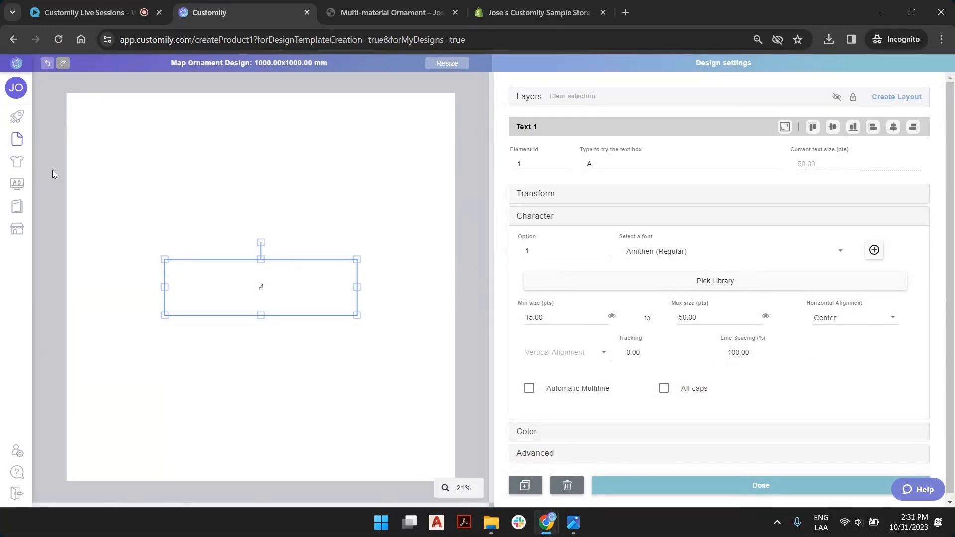
# Upload the friendly-school OTF font file from the 10-12 folder in LIVE SESSIONS as a custom font
pyautogui.moveTo(83, 207)
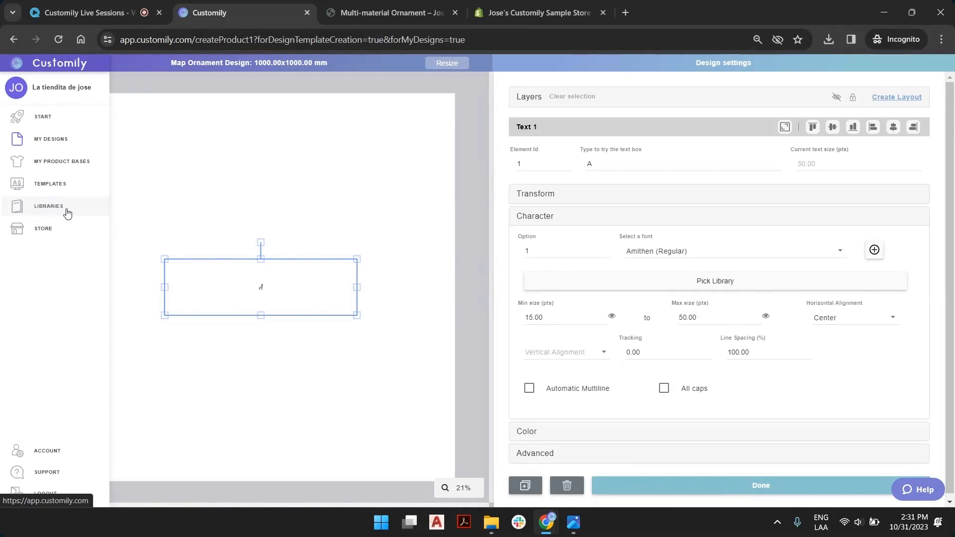
pyautogui.click(875, 251)
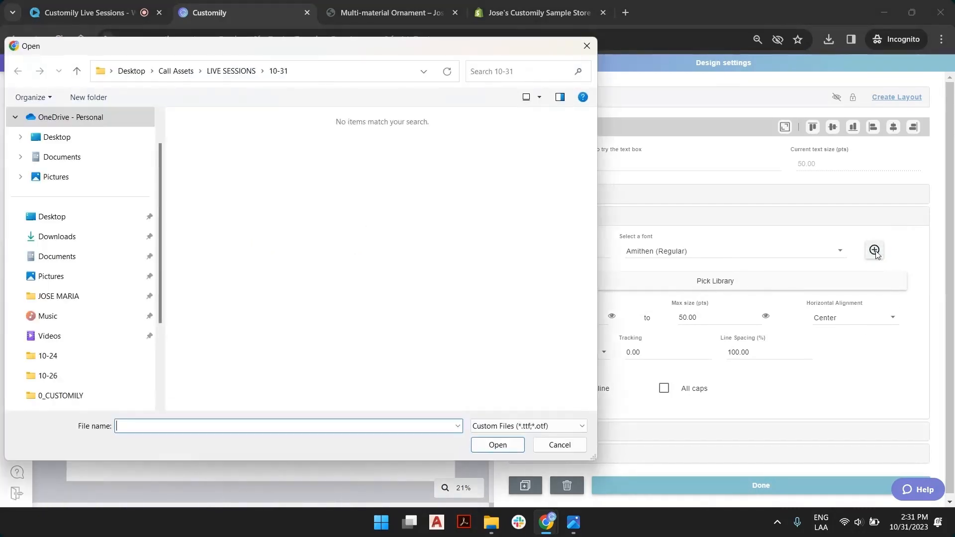
pyautogui.click(231, 71)
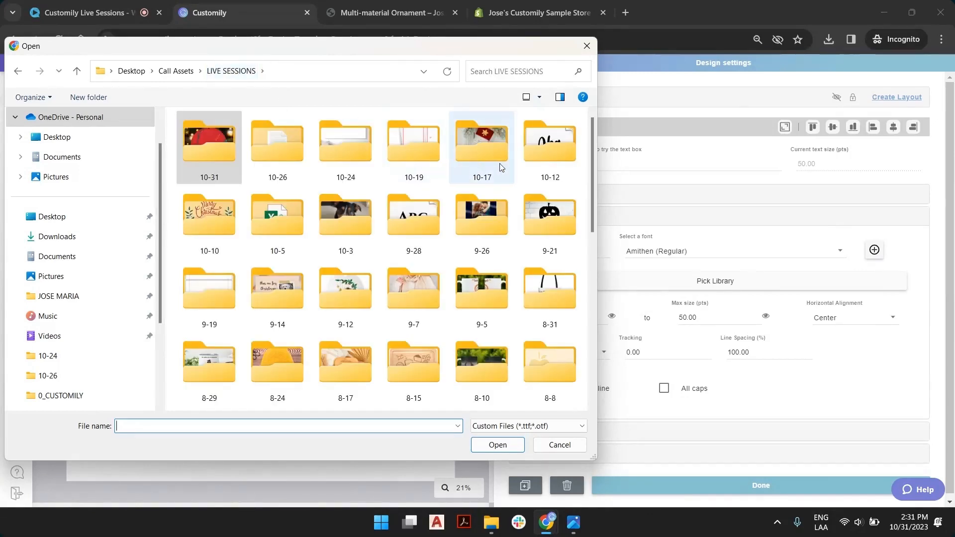
pyautogui.doubleClick(550, 145)
pyautogui.click(356, 146)
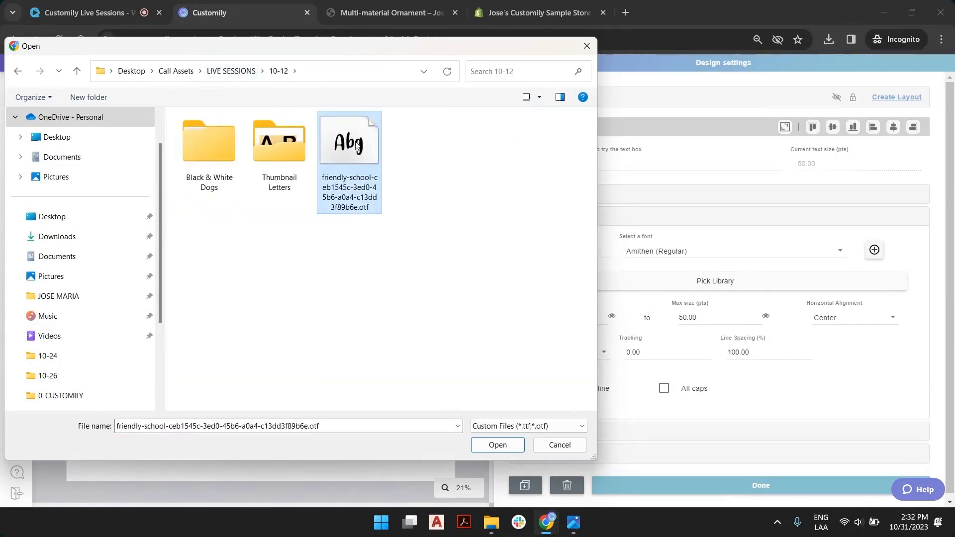
pyautogui.click(515, 444)
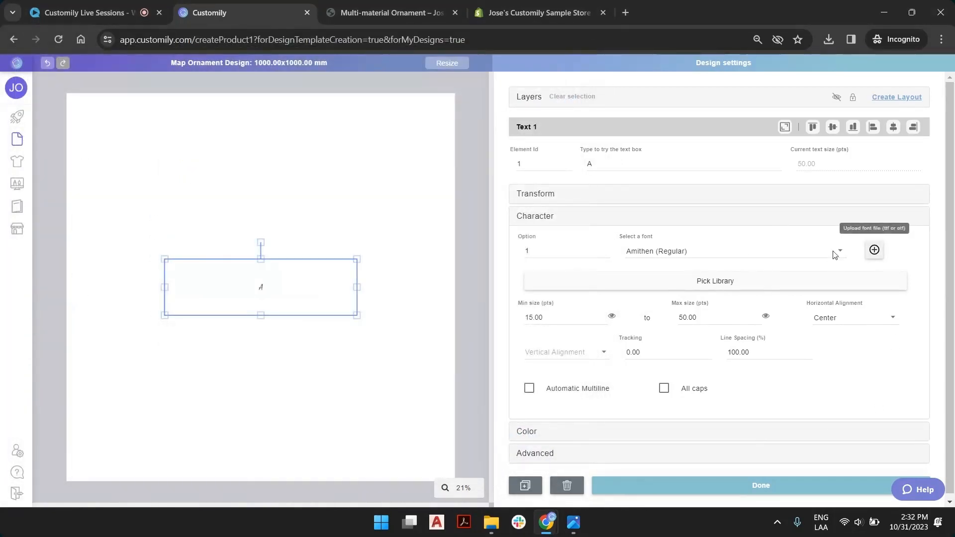
# Look through the list of fonts available for the text box, keeping the current choice
pyautogui.click(731, 250)
pyautogui.scroll(-10, 742, 234)
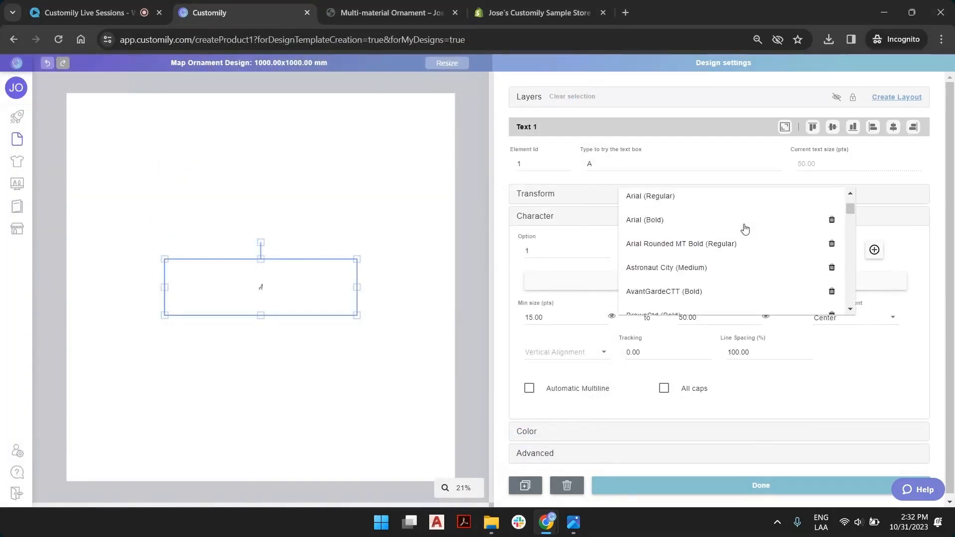
pyautogui.scroll(-5, 736, 251)
pyautogui.scroll(7, 746, 258)
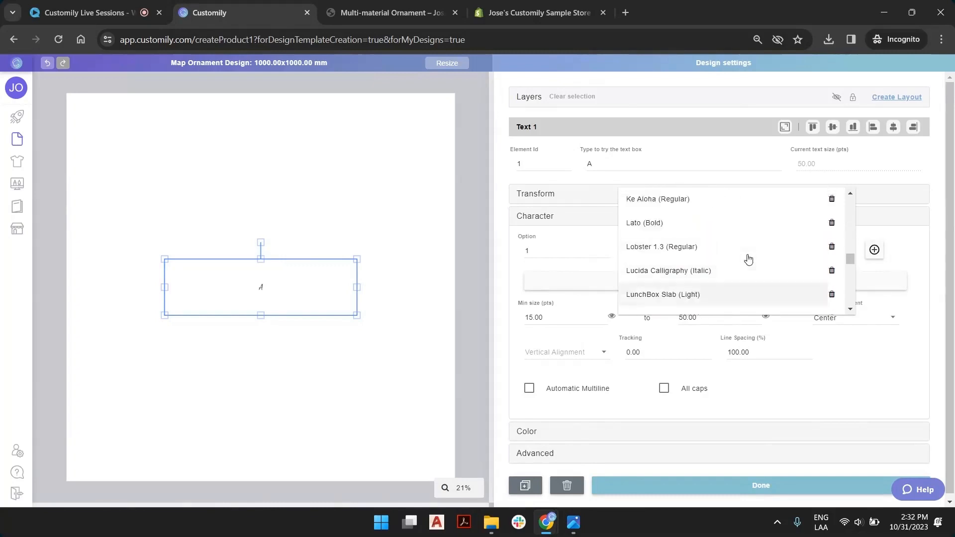
pyautogui.moveTo(853, 243); pyautogui.dragTo(862, 197)
pyautogui.click(922, 238)
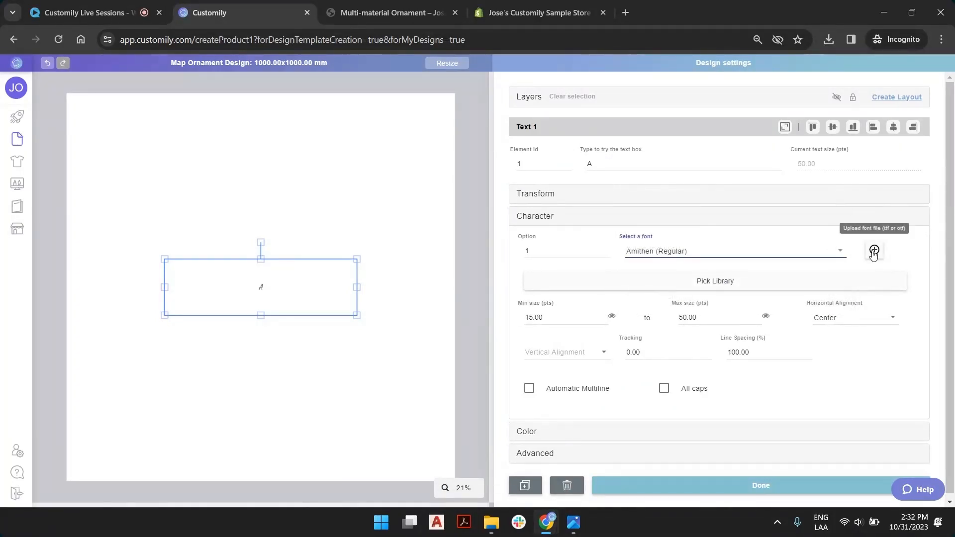
pyautogui.click(805, 251)
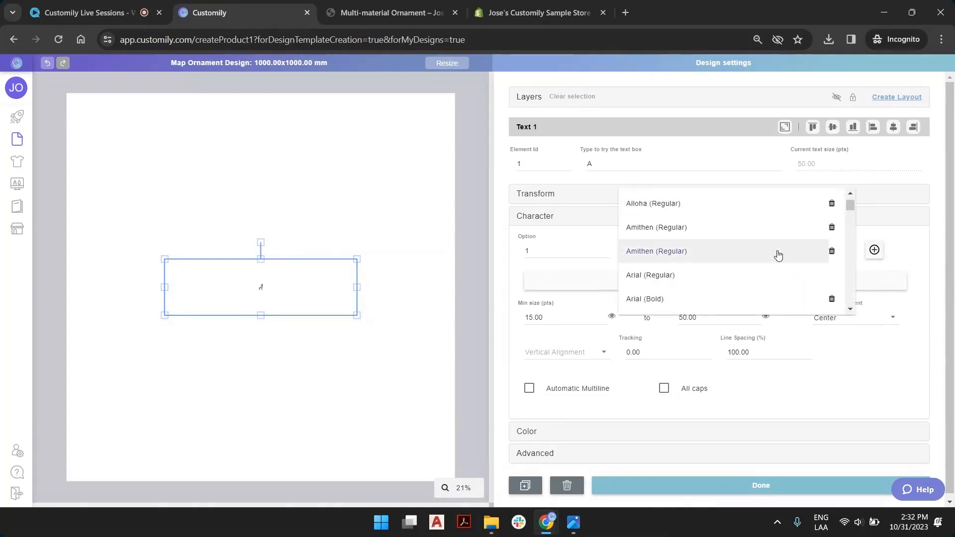
pyautogui.click(467, 247)
# Open the font libraries in a separate browser tab and view the contents of the Wallet Fonts library
pyautogui.middleClick(21, 207)
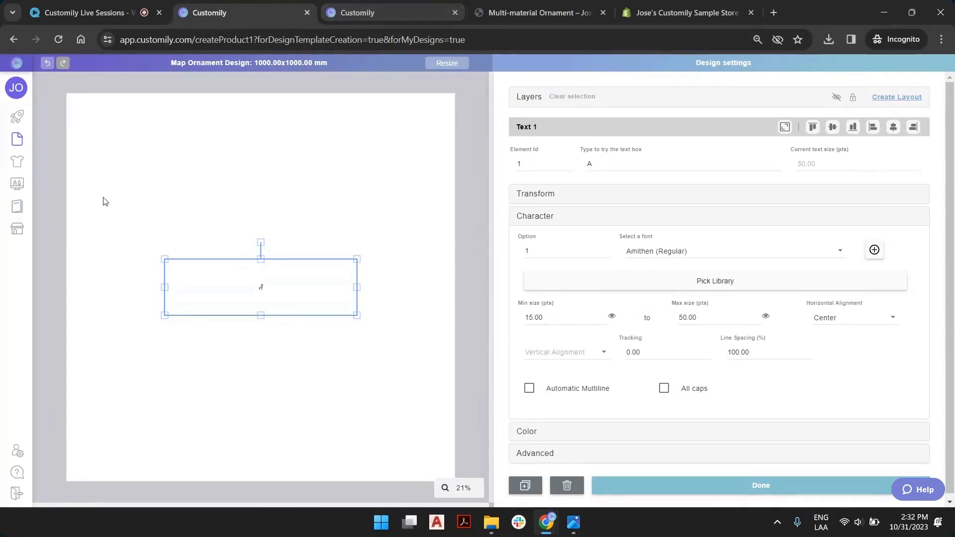
pyautogui.moveTo(39, 219)
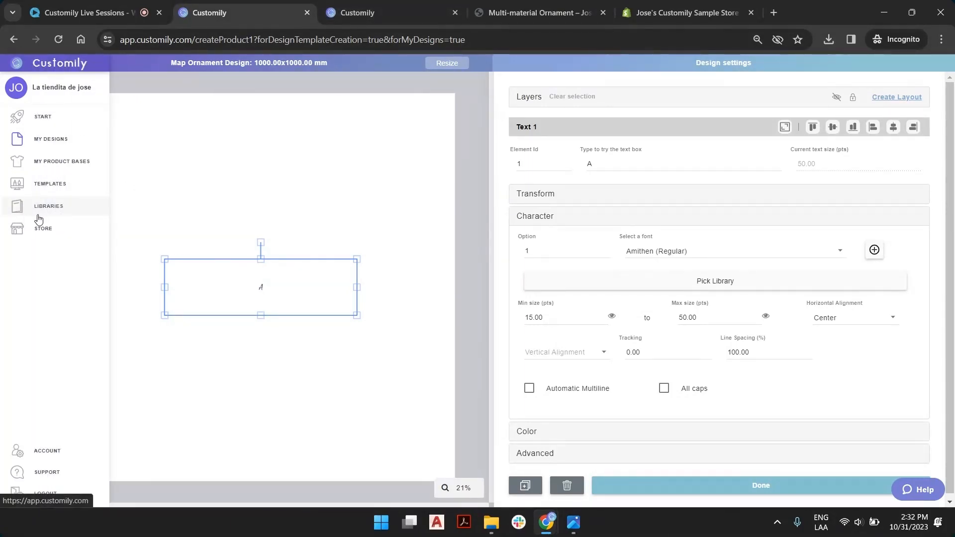
pyautogui.click(356, 13)
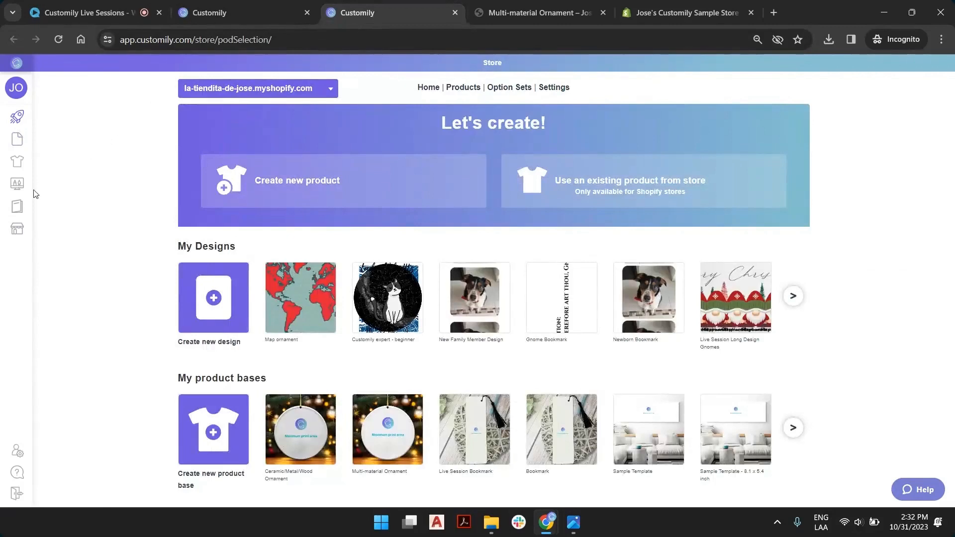
pyautogui.click(20, 206)
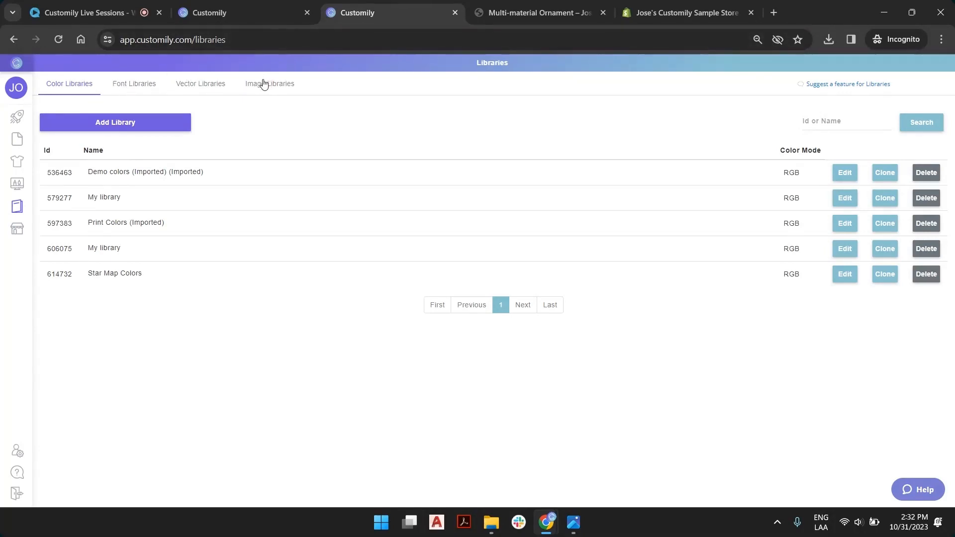
pyautogui.click(144, 85)
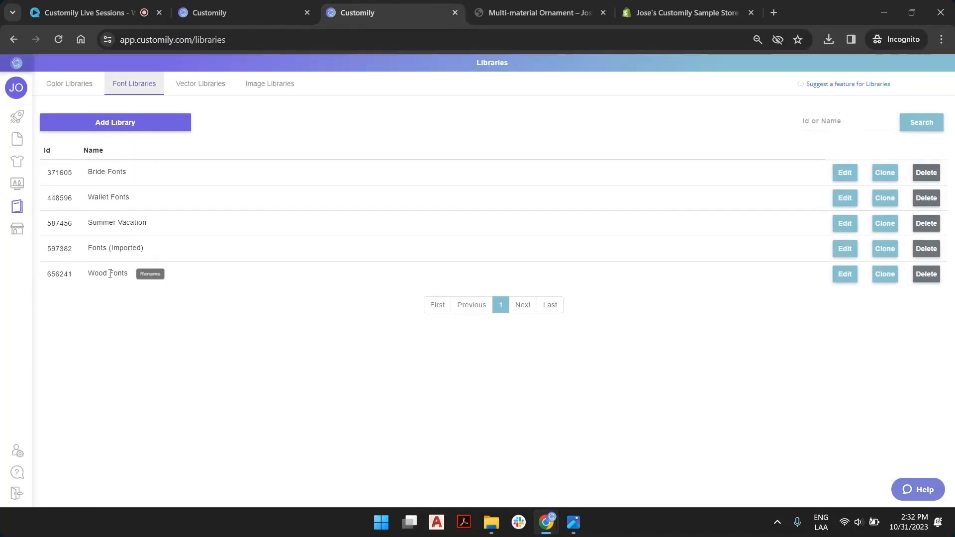
pyautogui.click(843, 198)
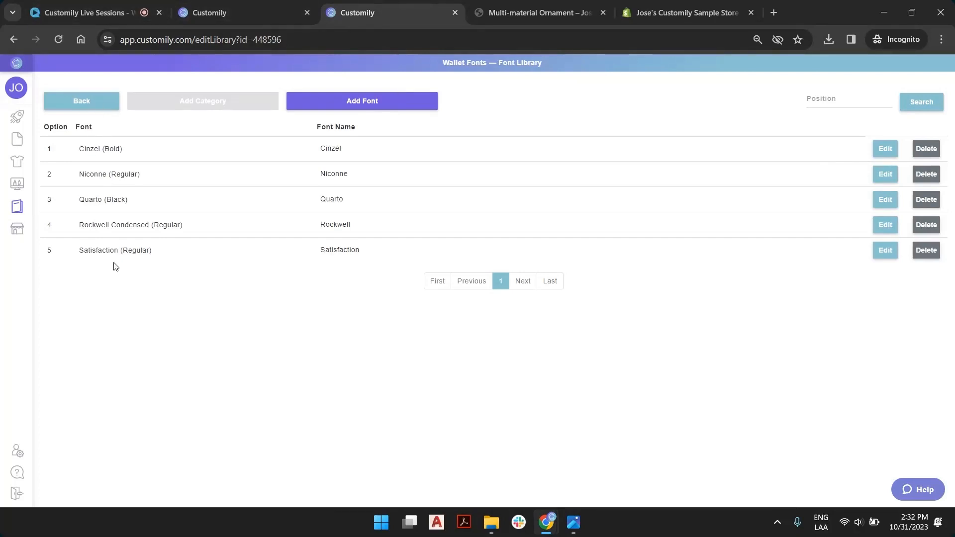
# Examine the fonts that can be added to Wallet Fonts, cancel without adding one and return to the font libraries list
pyautogui.click(422, 105)
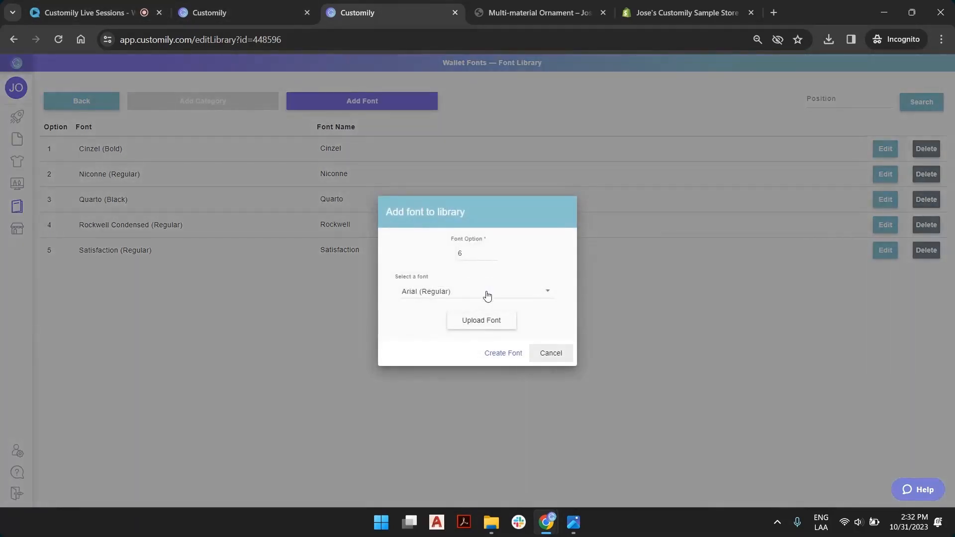
pyautogui.scroll(-10, 468, 279)
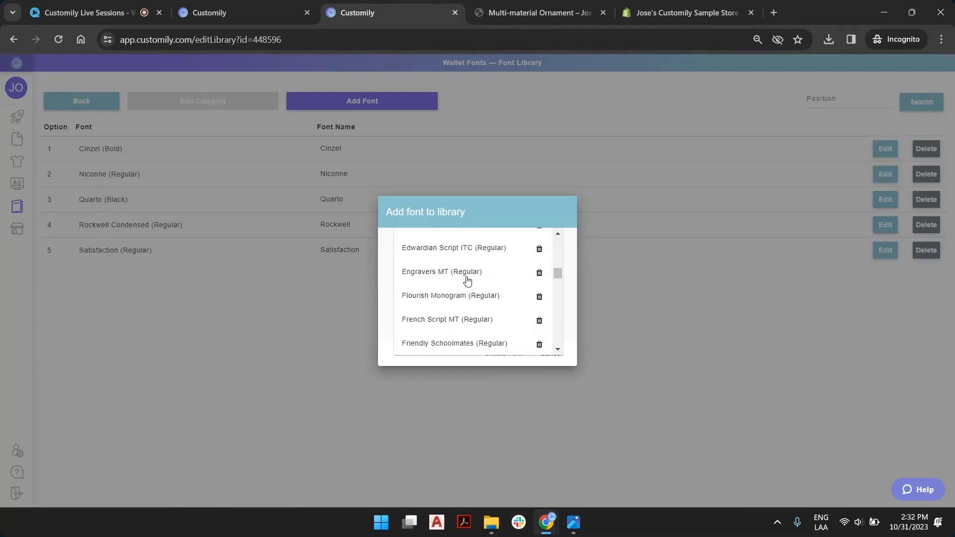
pyautogui.scroll(-5, 471, 308)
pyautogui.moveTo(557, 320); pyautogui.dragTo(562, 343)
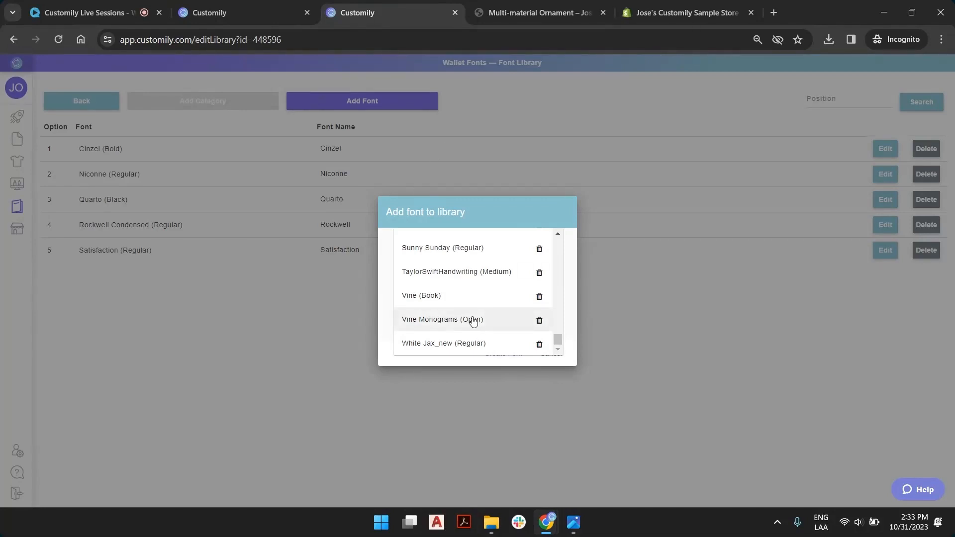
pyautogui.scroll(10, 475, 313)
pyautogui.click(667, 353)
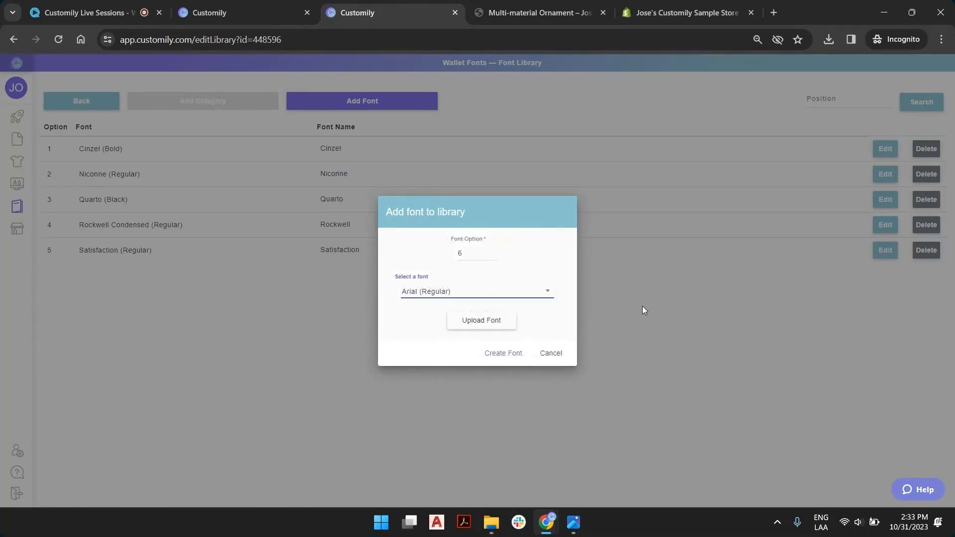
pyautogui.click(564, 356)
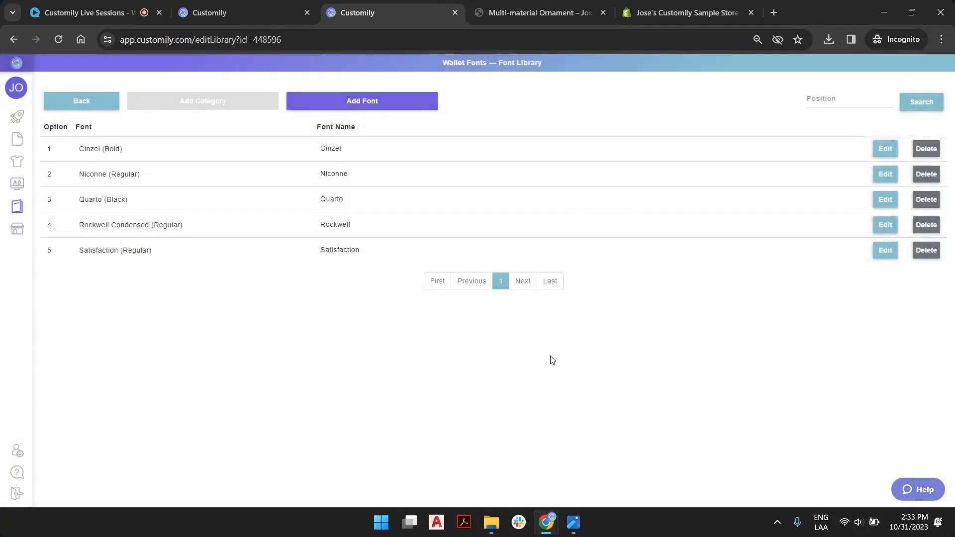
pyautogui.click(81, 105)
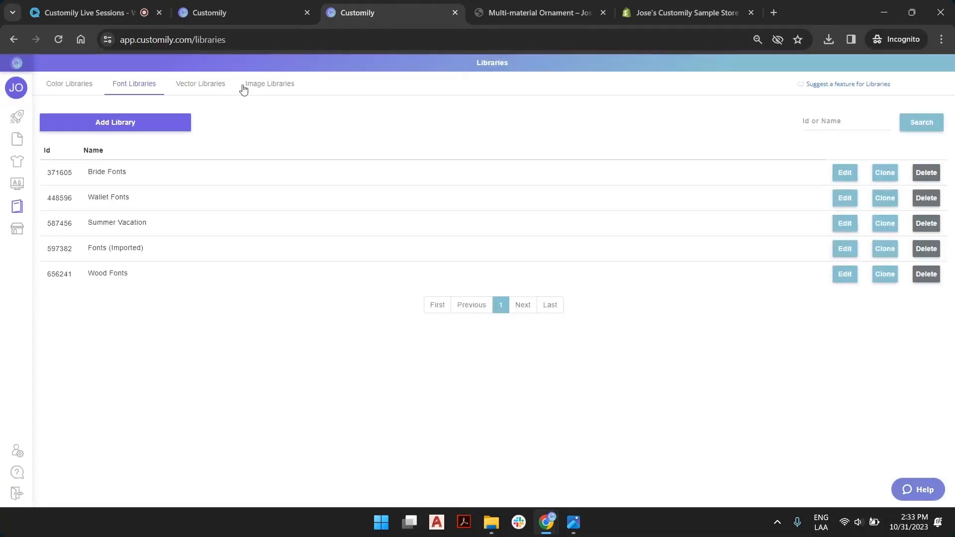
# Look through the vector and image libraries, and view the contents of the My first christmas - title (Imported) image library
pyautogui.click(210, 86)
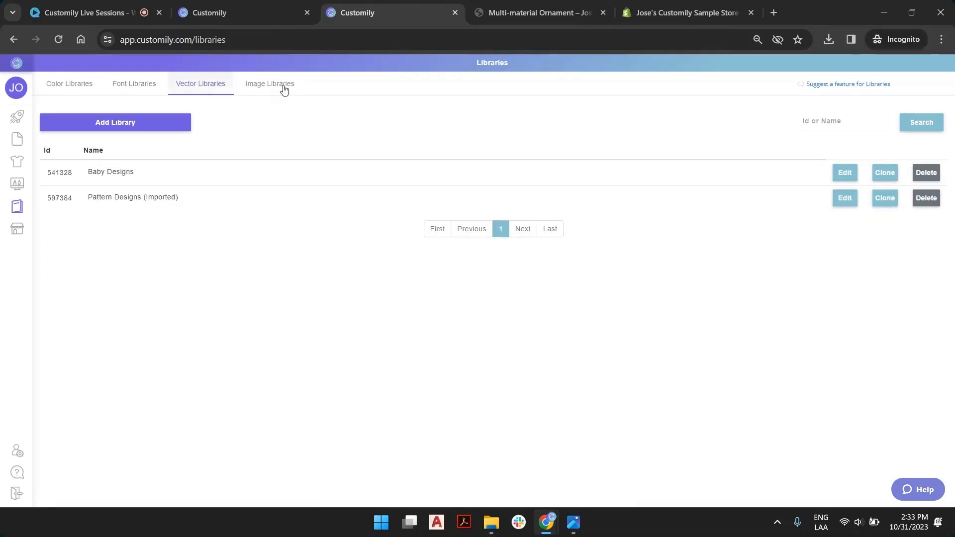
pyautogui.click(252, 90)
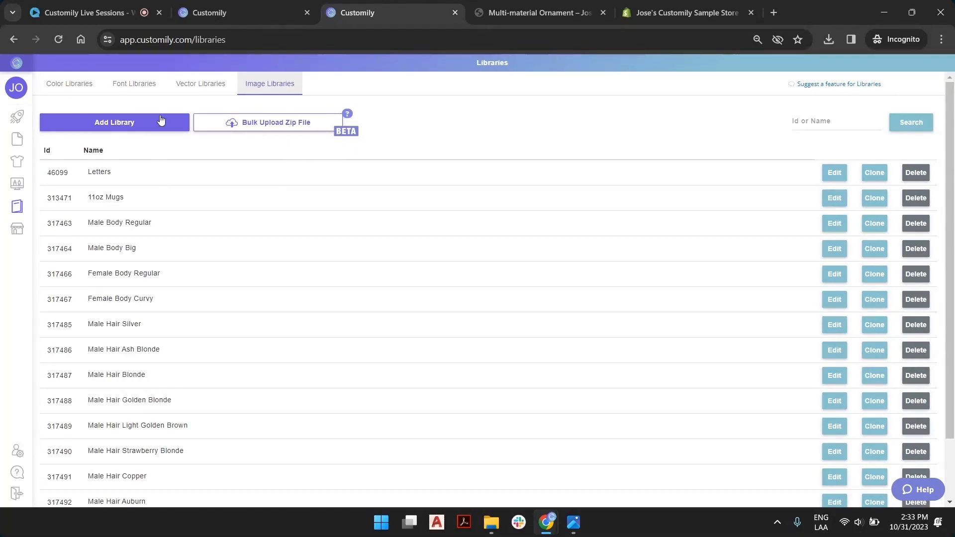
pyautogui.scroll(-3, 390, 160)
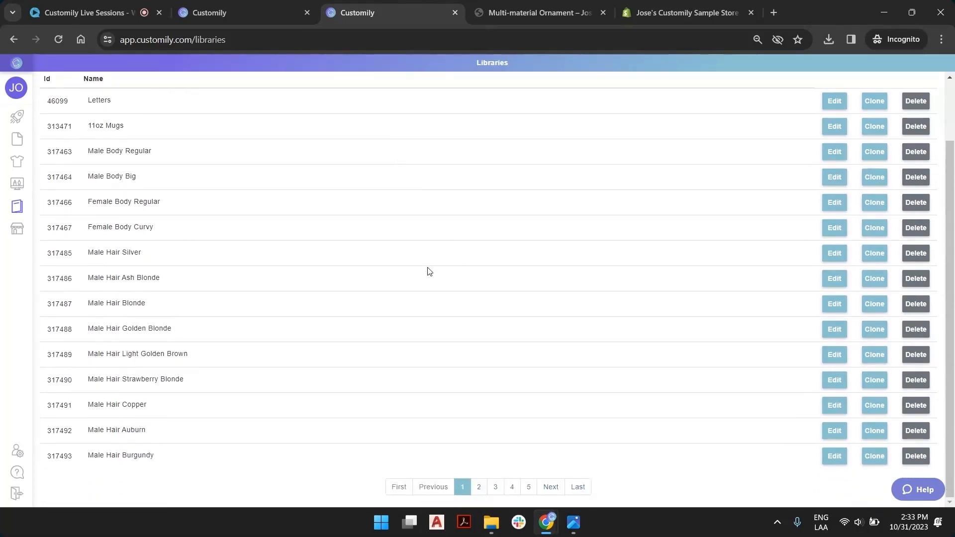
pyautogui.click(578, 487)
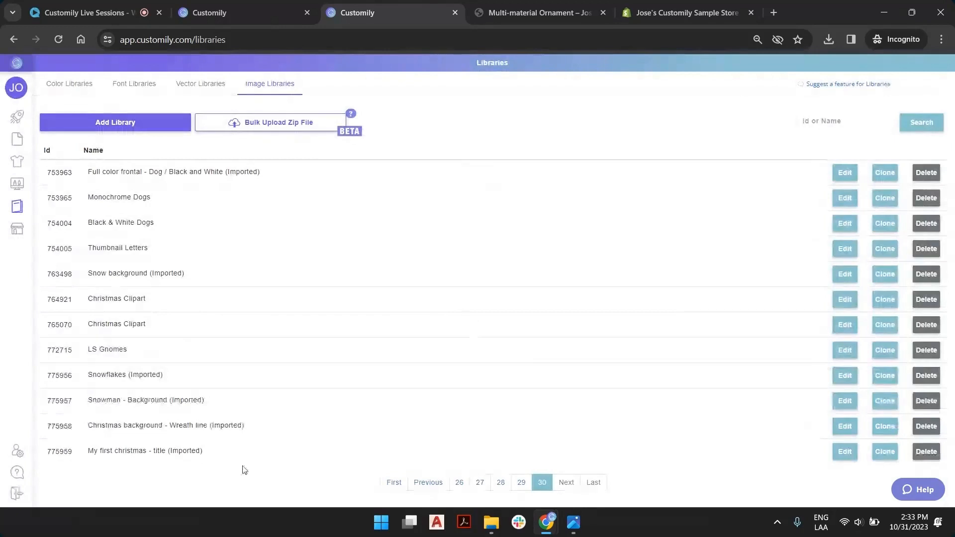
pyautogui.click(844, 452)
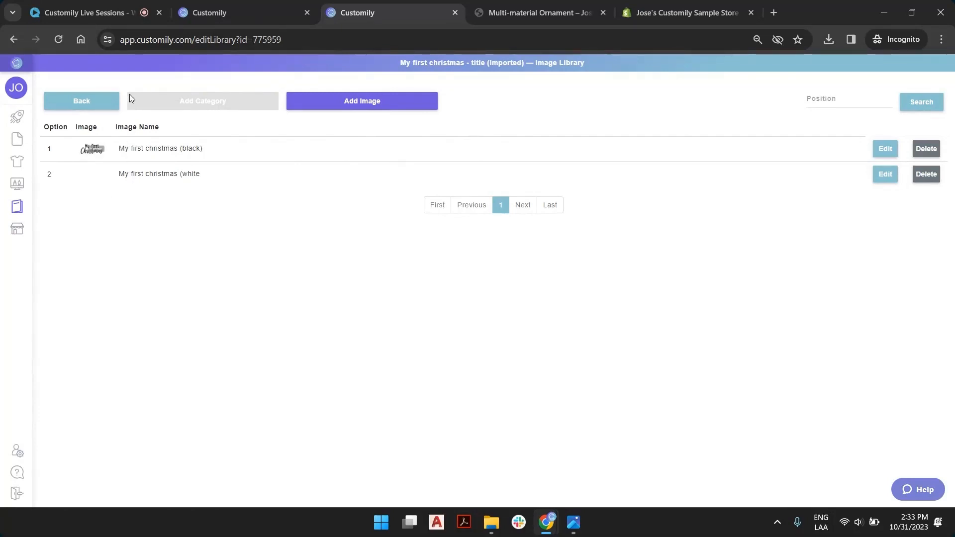
pyautogui.click(117, 105)
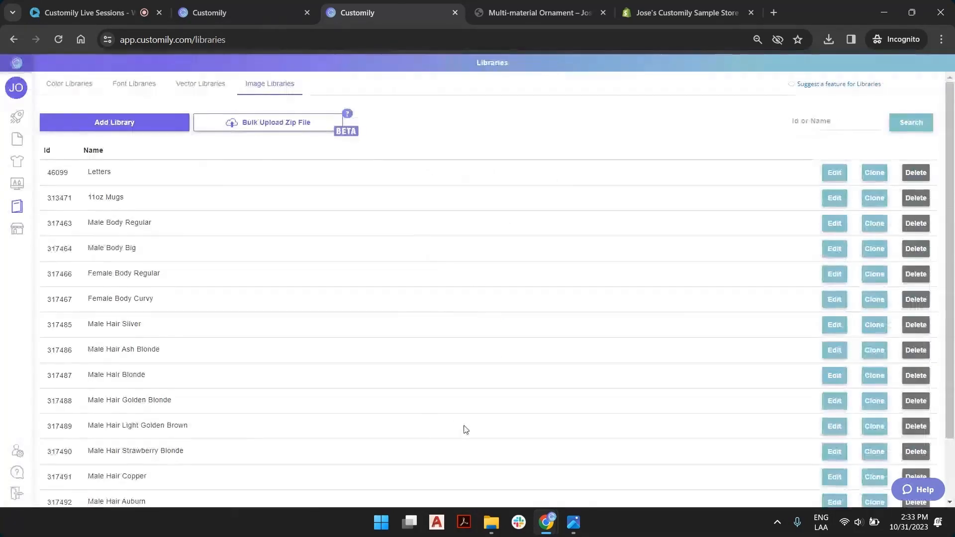
# Open the LS Gnomes image library, view its options for adding images and cancel without adding any
pyautogui.scroll(-2, 467, 453)
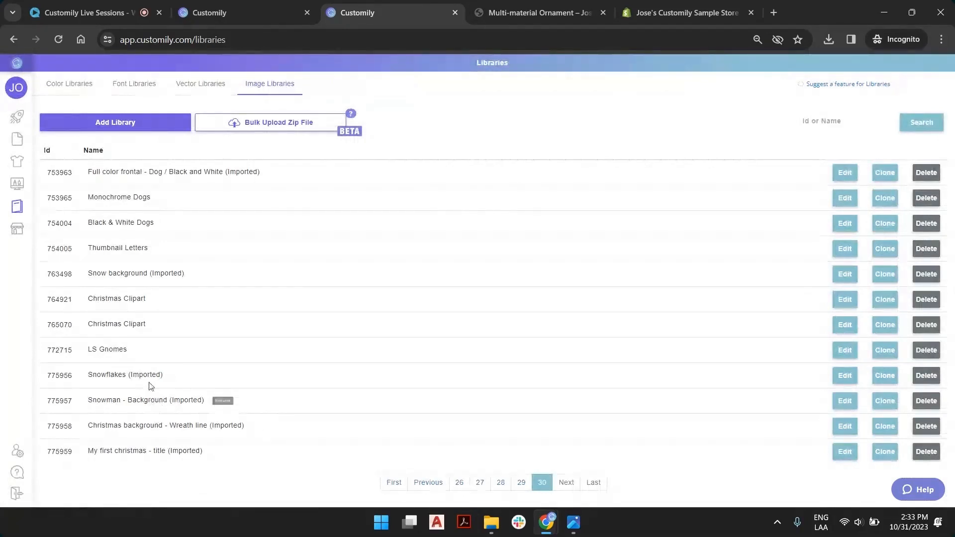
pyautogui.click(844, 350)
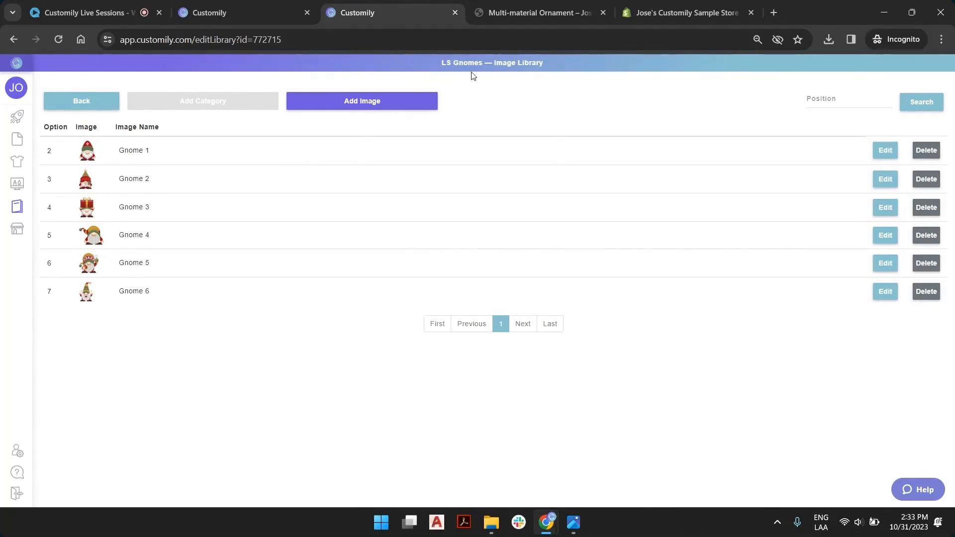
pyautogui.click(396, 104)
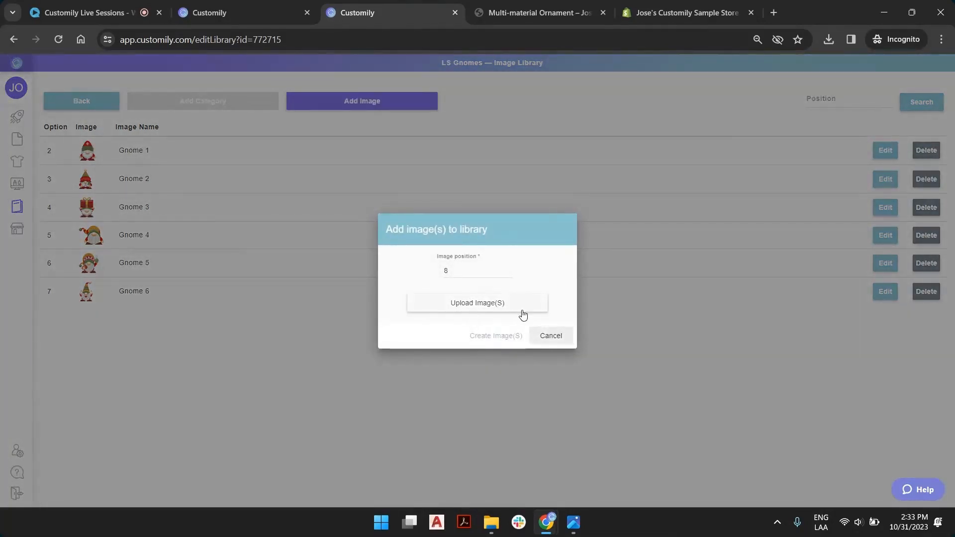
pyautogui.click(550, 337)
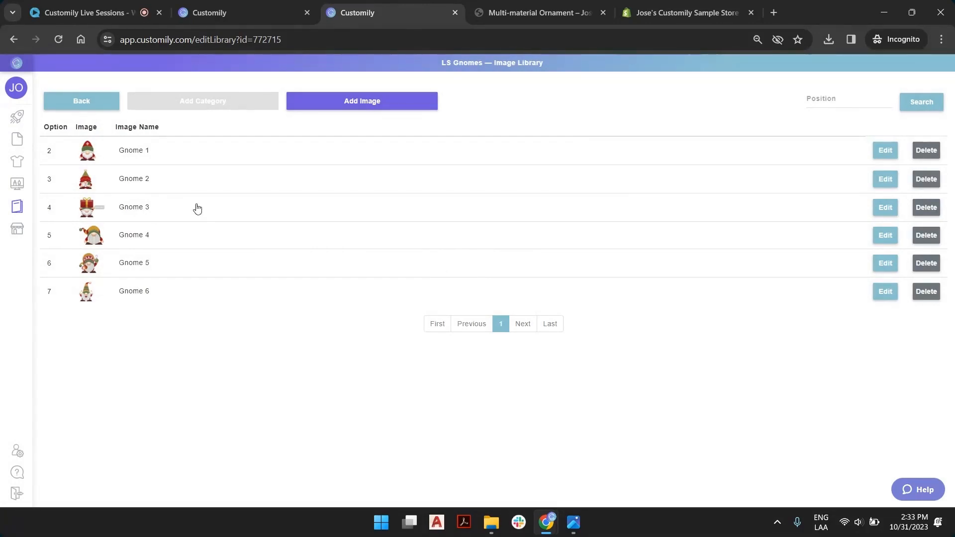
# Examine the image names and the library title in LS Gnomes without changing them
pyautogui.click(139, 151)
pyautogui.moveTo(149, 151); pyautogui.dragTo(114, 153)
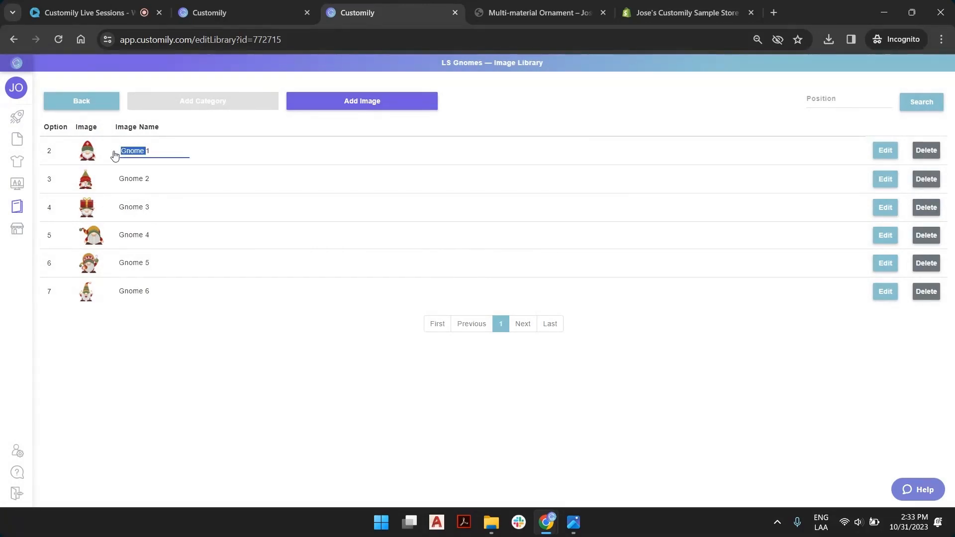
pyautogui.click(227, 315)
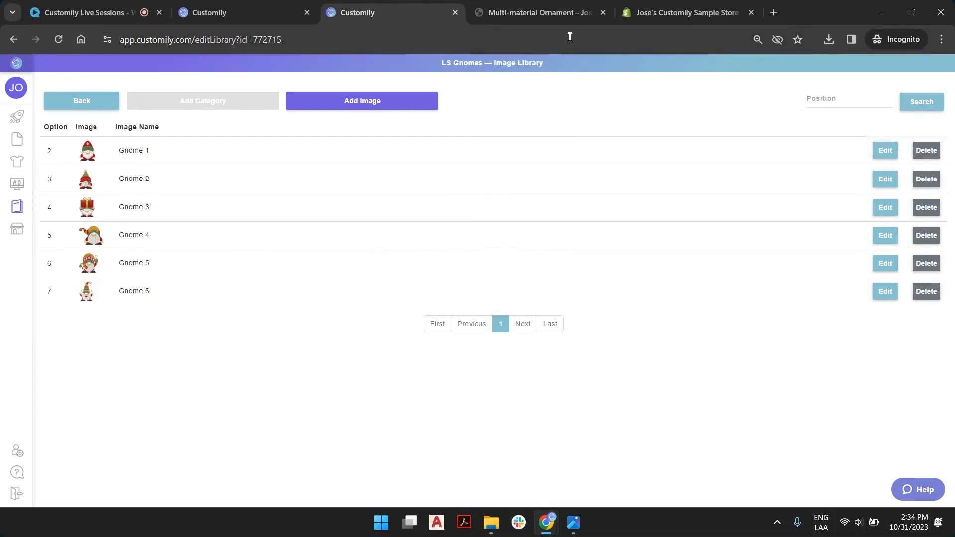
pyautogui.moveTo(552, 63); pyautogui.dragTo(486, 62)
pyautogui.click(502, 61)
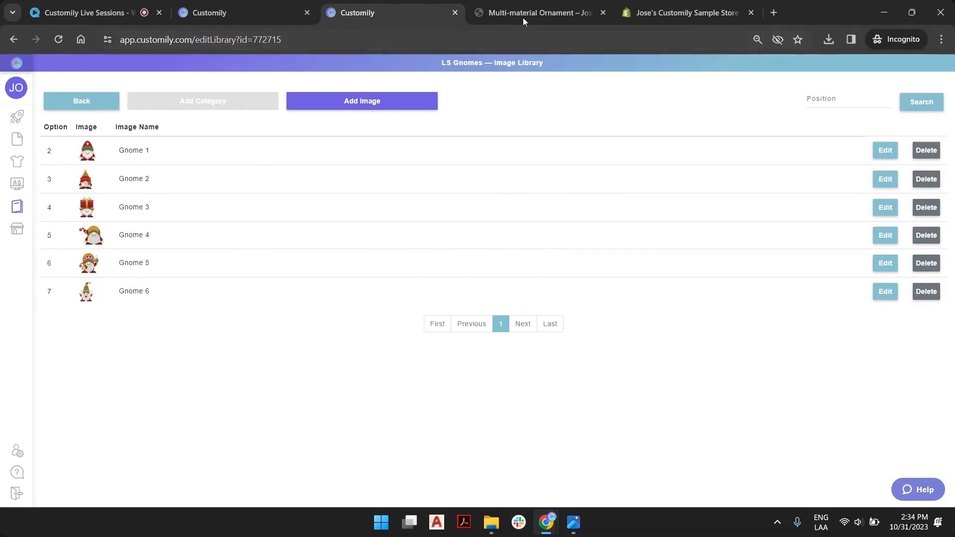
pyautogui.moveTo(525, 18)
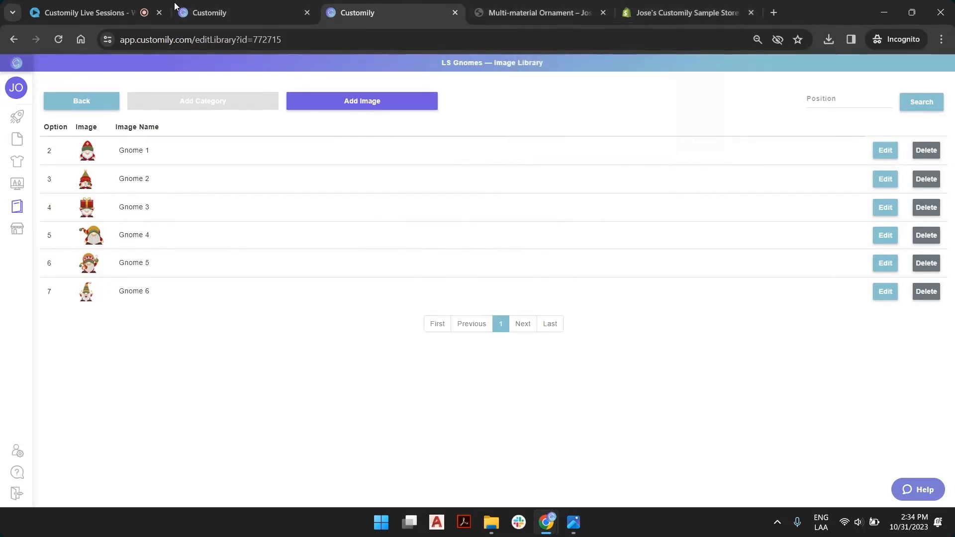
# Return to the Map Ornament Design, view the text box's fill and stroke color settings, and deselect the text box
pyautogui.click(211, 13)
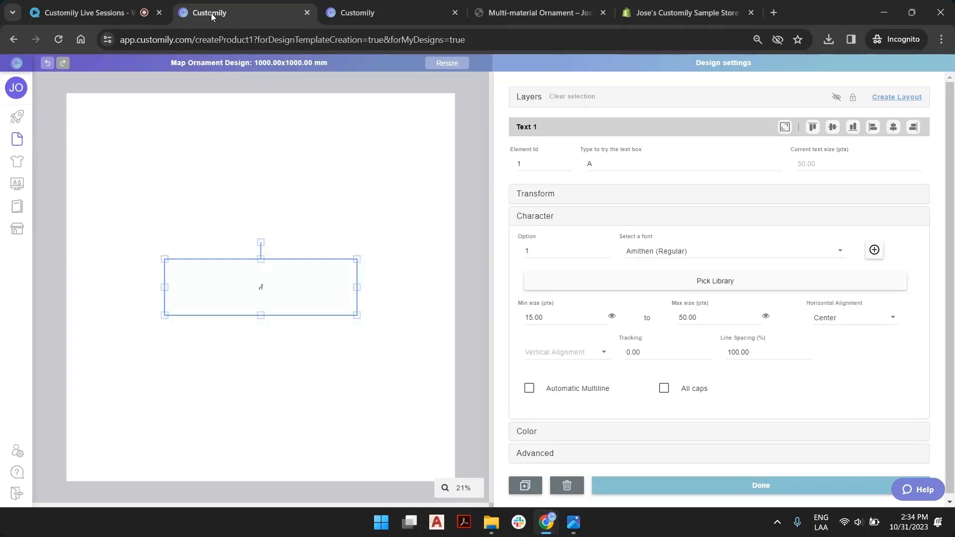
pyautogui.click(477, 238)
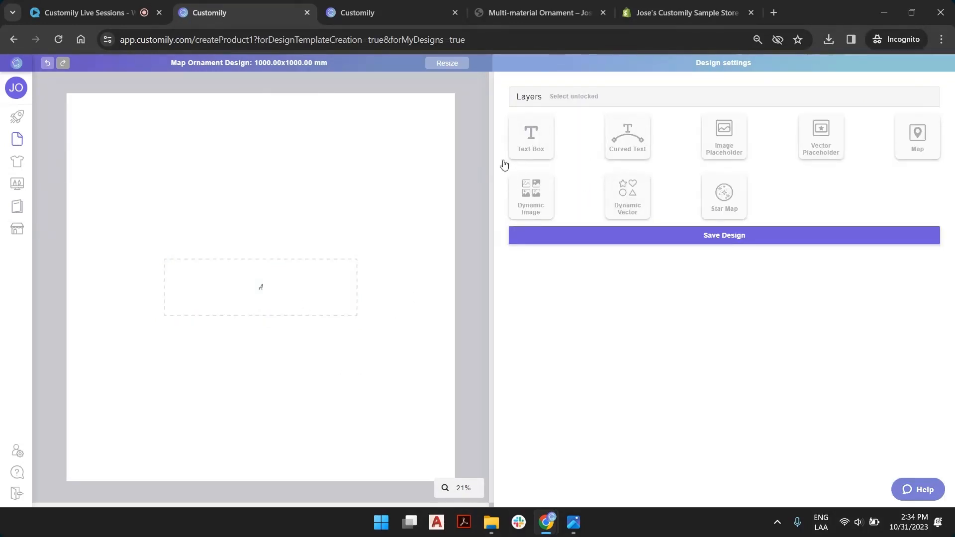
pyautogui.click(350, 285)
pyautogui.click(523, 431)
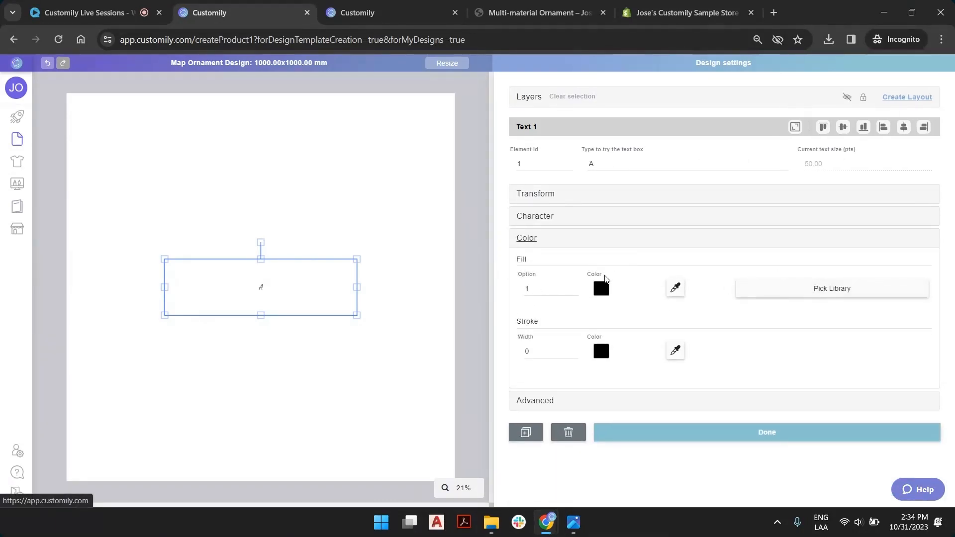
pyautogui.click(468, 193)
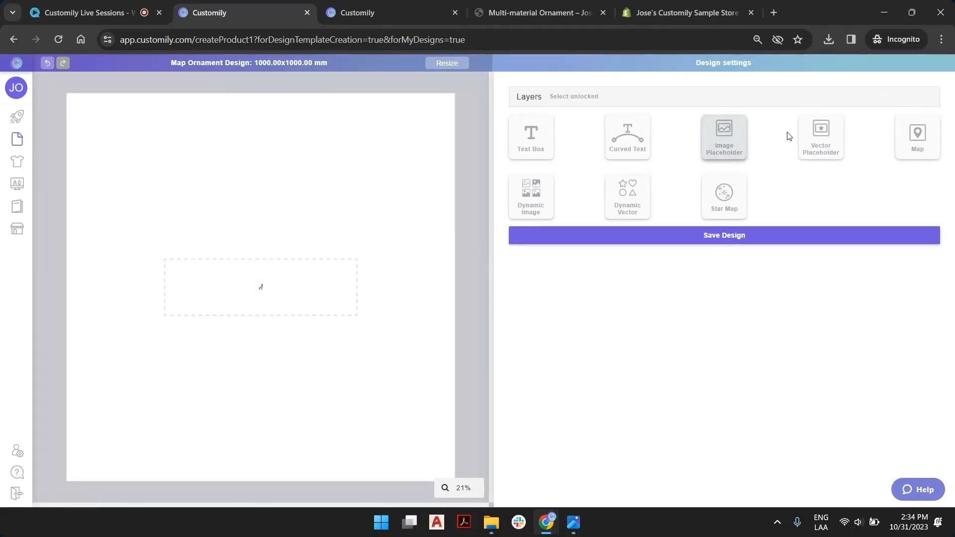
# Add an image placeholder, move it above the text box and delete it
pyautogui.click(740, 141)
pyautogui.moveTo(295, 259); pyautogui.dragTo(375, 150)
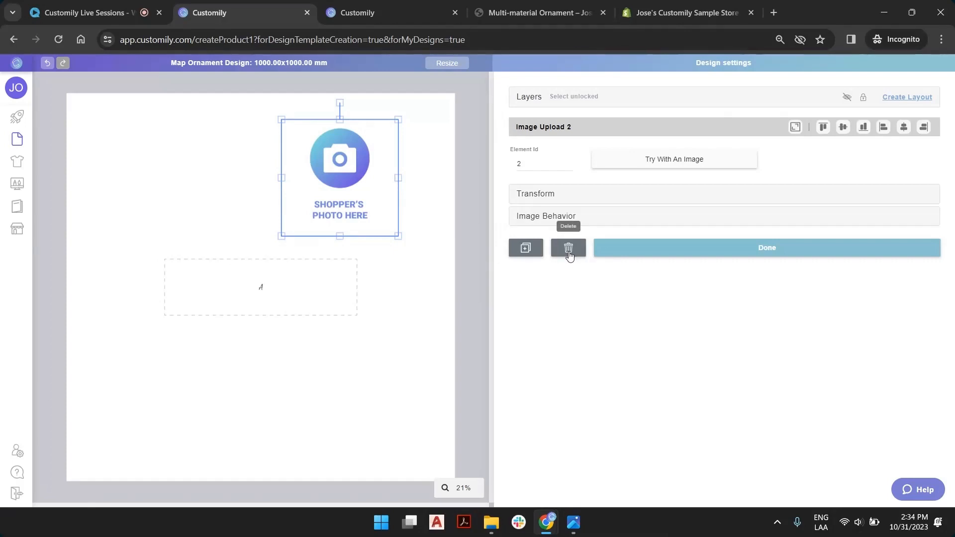
pyautogui.click(569, 248)
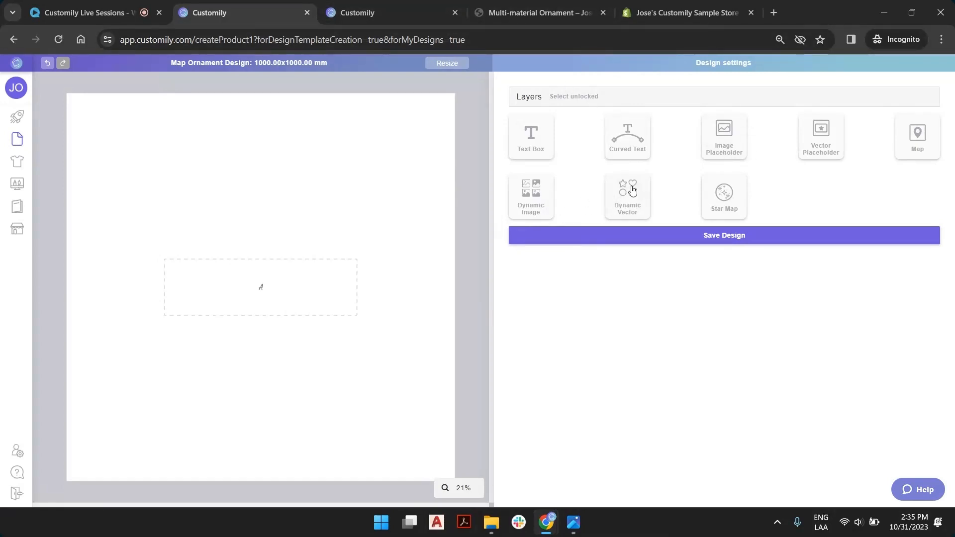
# Add a dynamic image element and place it above the text box
pyautogui.doubleClick(521, 209)
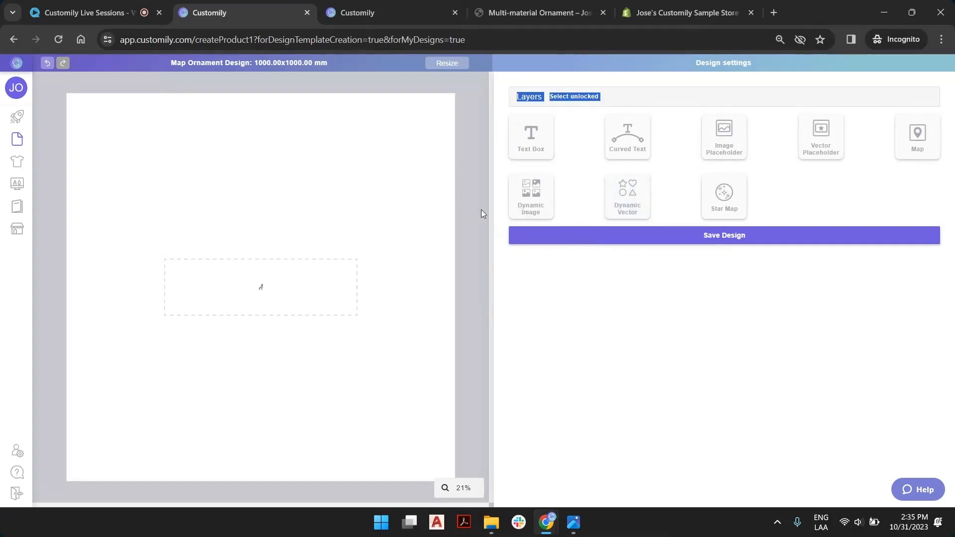
pyautogui.click(429, 145)
pyautogui.moveTo(279, 249); pyautogui.dragTo(314, 163)
pyautogui.click(519, 102)
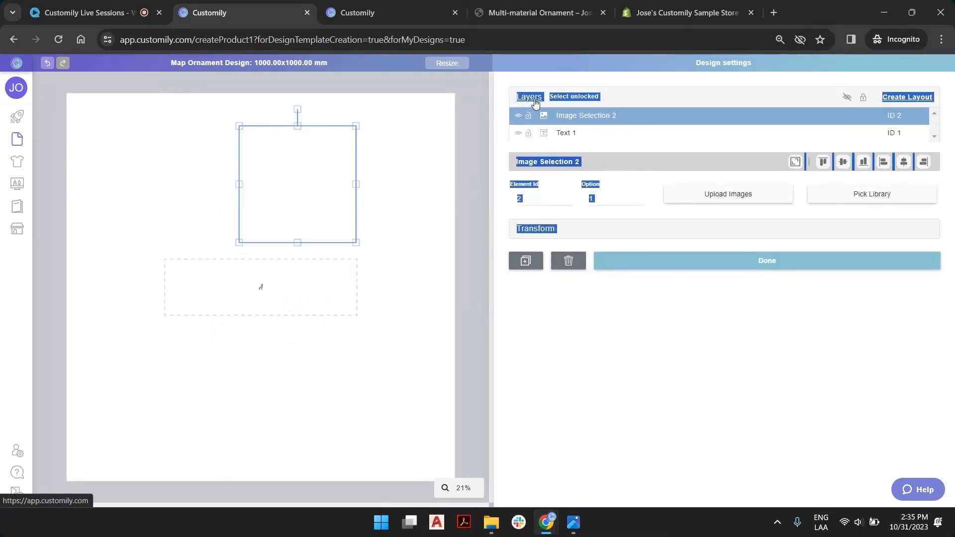
pyautogui.click(690, 101)
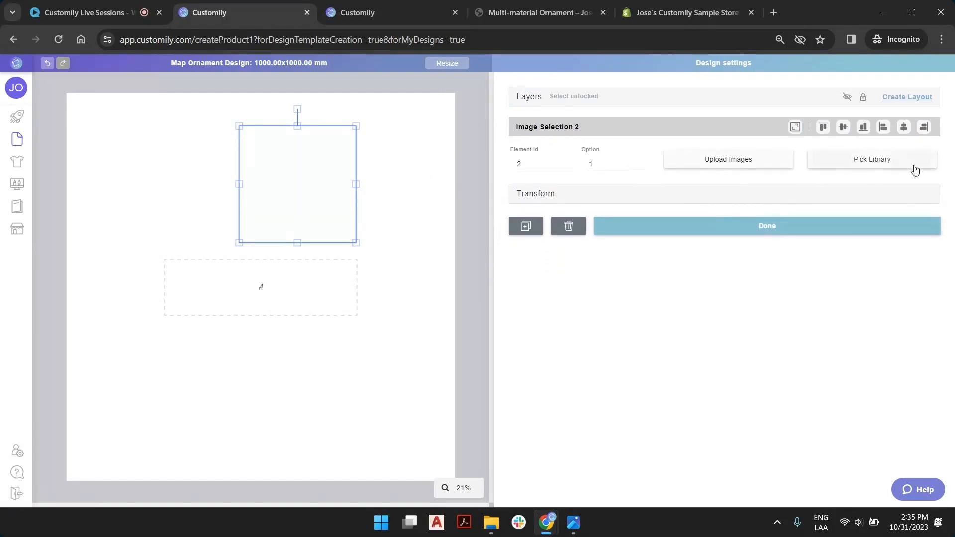
# Assign the LS Gnomes image library to the dynamic image element
pyautogui.click(886, 165)
pyautogui.scroll(-3, 661, 373)
pyautogui.click(561, 442)
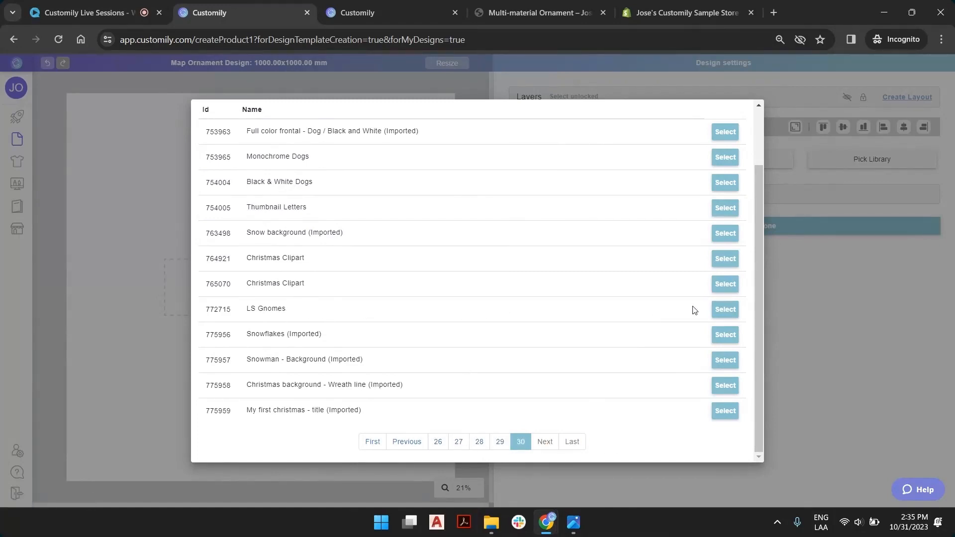
pyautogui.click(725, 309)
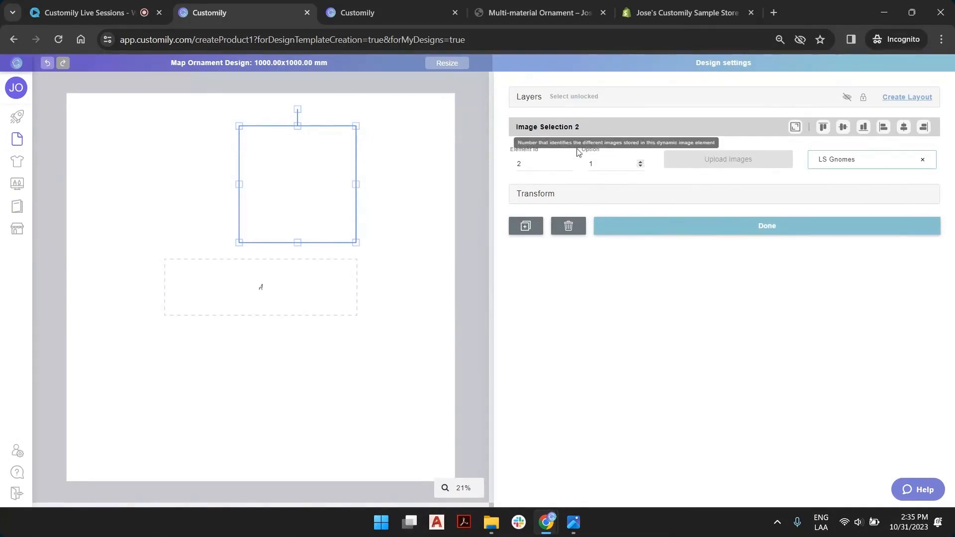
# Preview option 2 and option 6 in the dynamic image, comparing the option numbers with the LS Gnomes library
pyautogui.click(361, 15)
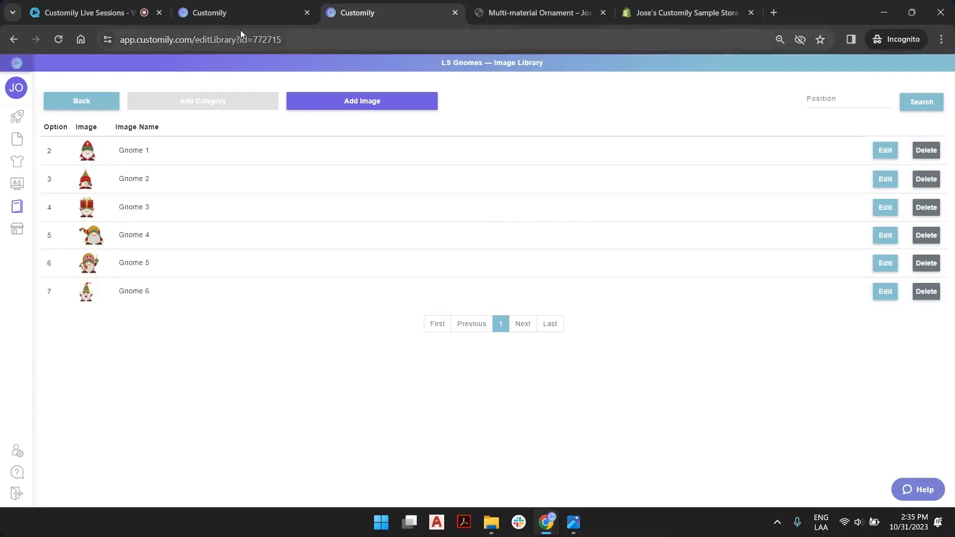
pyautogui.click(245, 11)
pyautogui.click(640, 162)
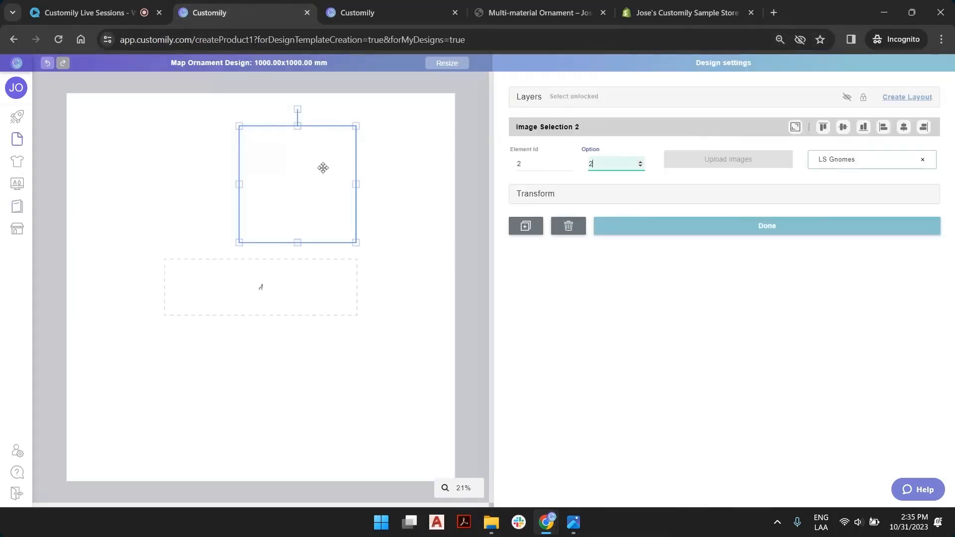
pyautogui.click(361, 12)
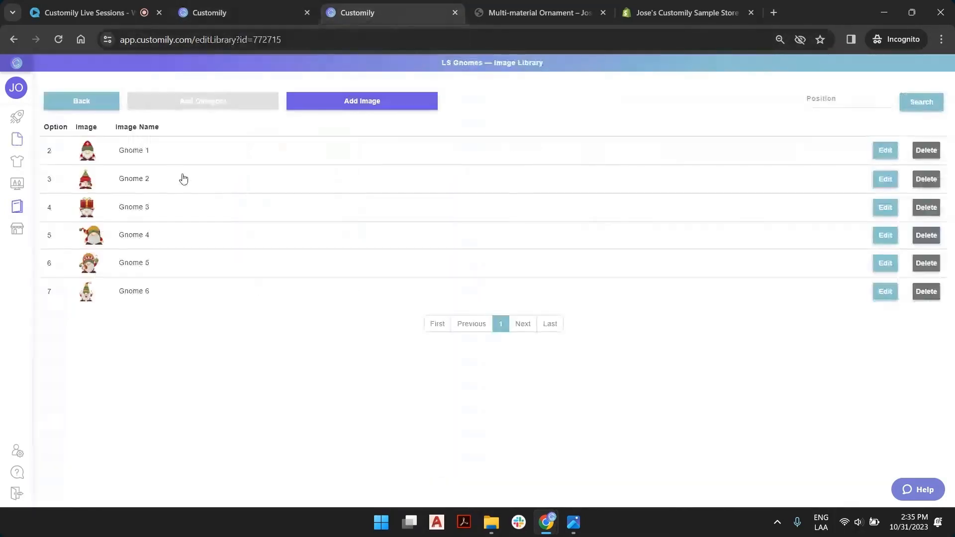
pyautogui.click(276, 13)
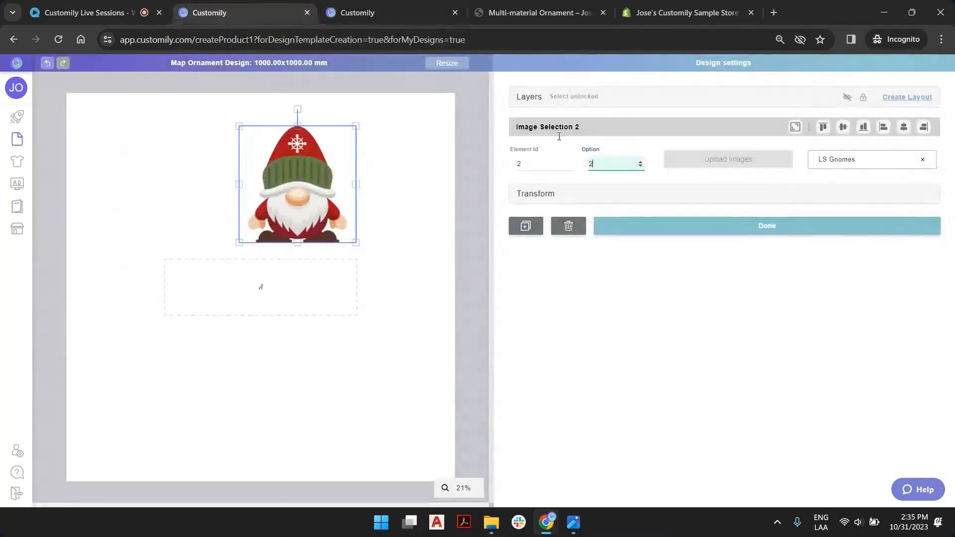
pyautogui.doubleClick(610, 164)
pyautogui.write('6')
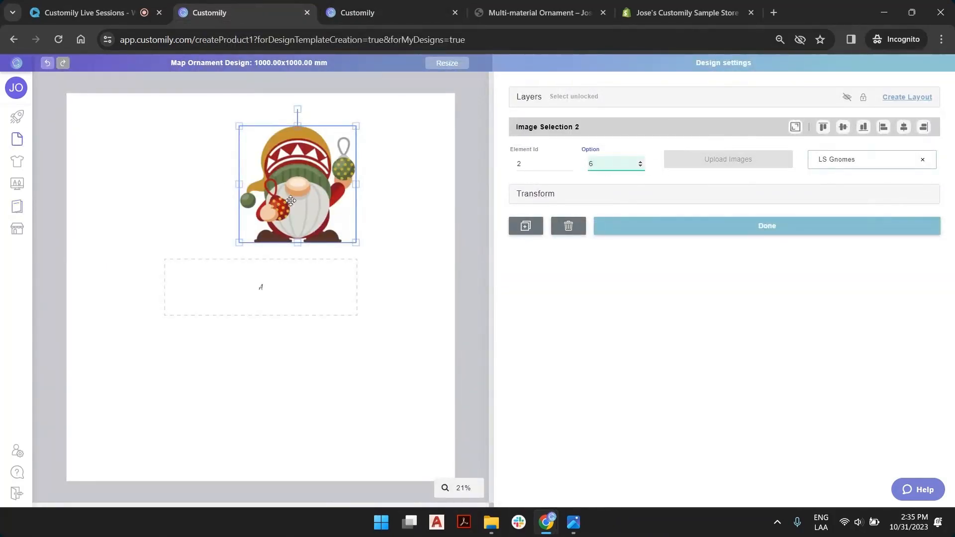
# Try different positions for the gnome dynamic image above the text box and delete the element
pyautogui.moveTo(291, 200); pyautogui.dragTo(217, 178)
pyautogui.click(387, 172)
pyautogui.click(295, 178)
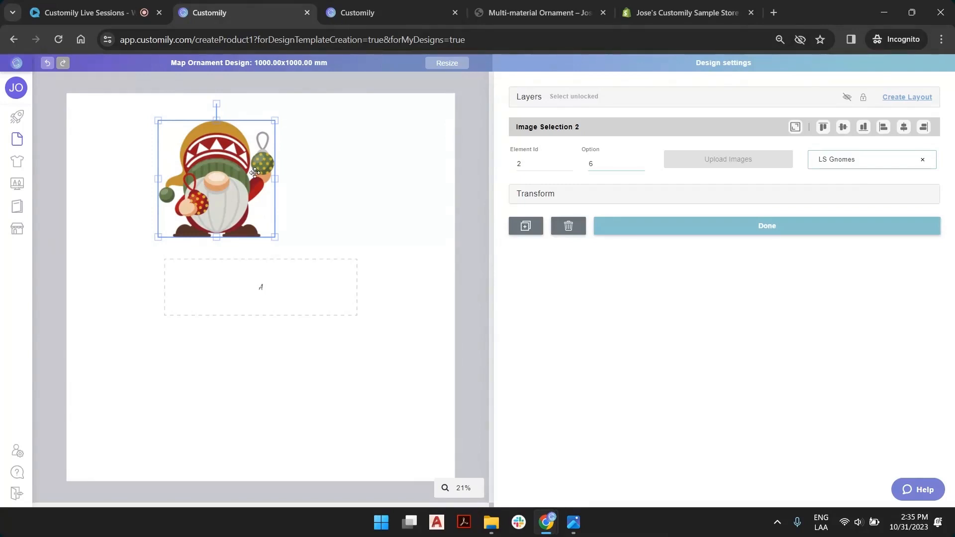
pyautogui.moveTo(216, 178); pyautogui.dragTo(339, 189)
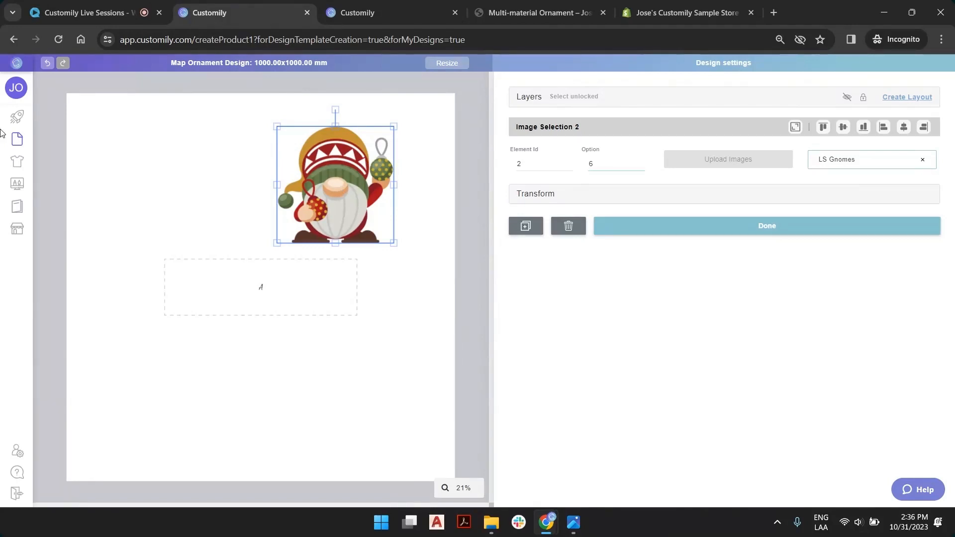
pyautogui.click(569, 225)
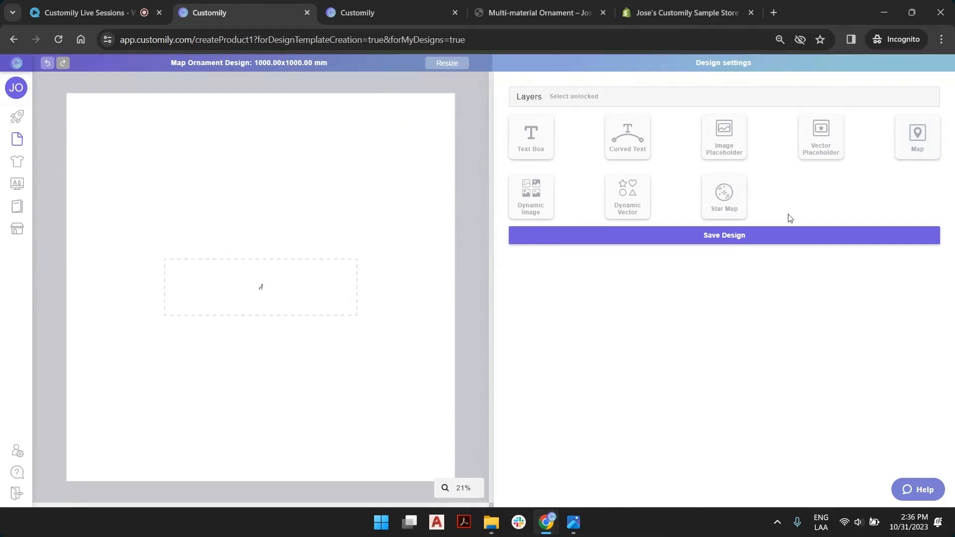
# Add a star map element and scale it to fill the whole design canvas
pyautogui.click(738, 199)
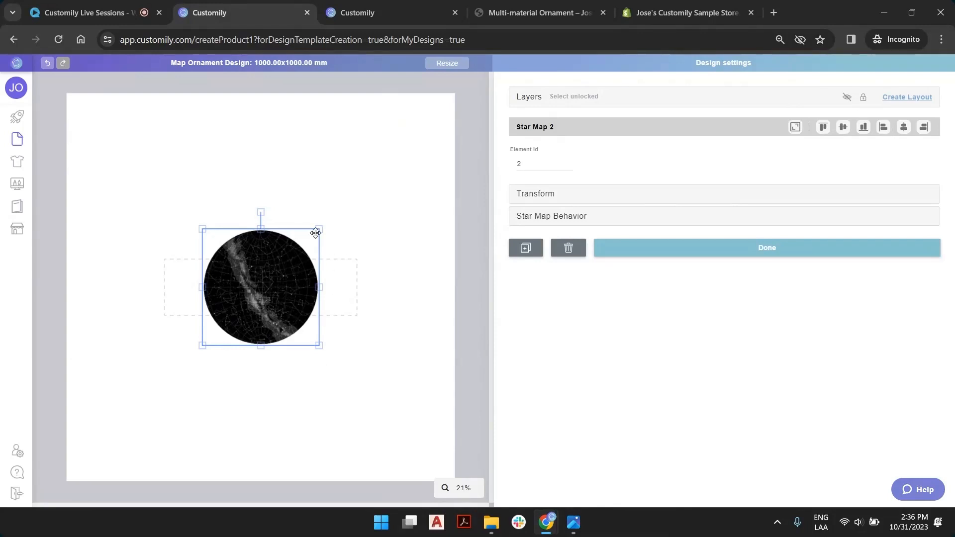
pyautogui.click(795, 128)
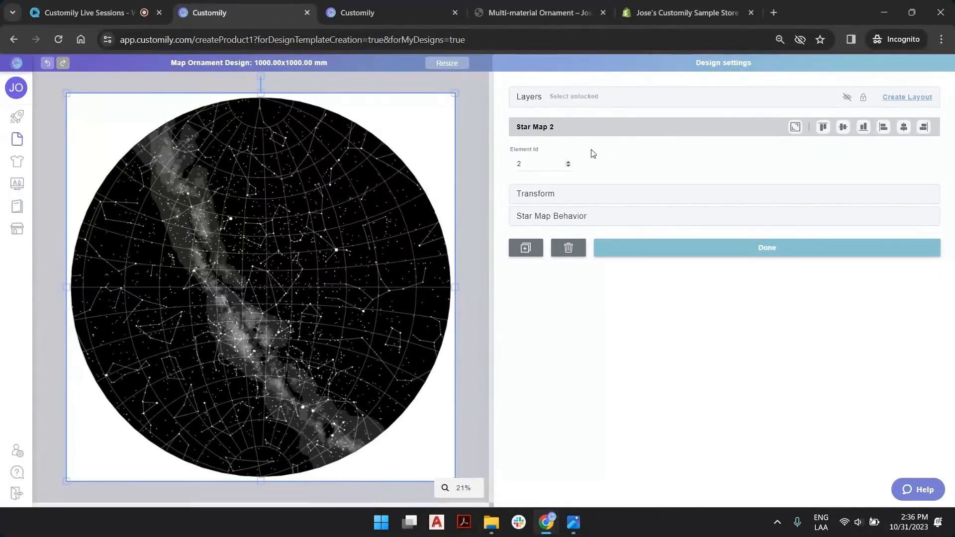
# Bring the Text 1 layer above the star map, shift its text box upward, and delete it from the design
pyautogui.click(531, 100)
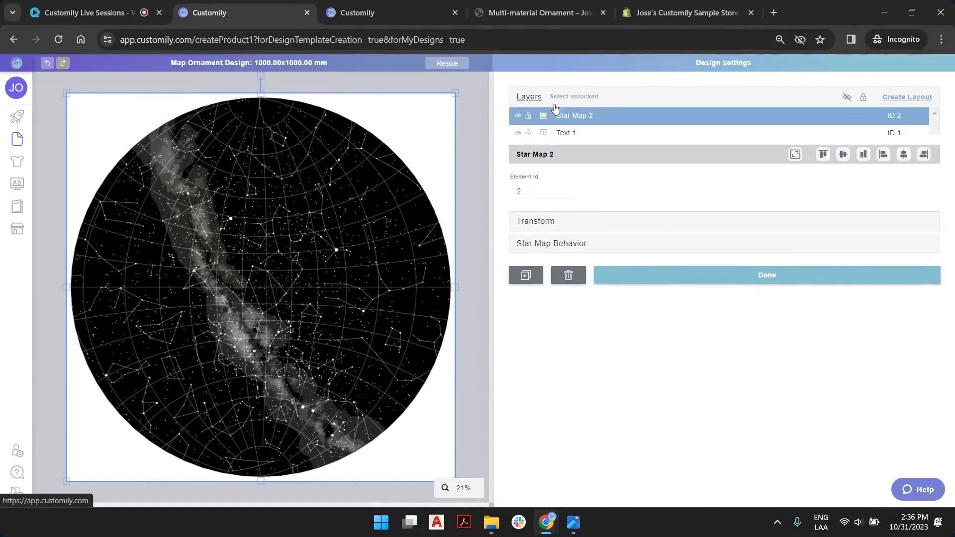
pyautogui.click(589, 139)
pyautogui.moveTo(590, 139); pyautogui.dragTo(595, 113)
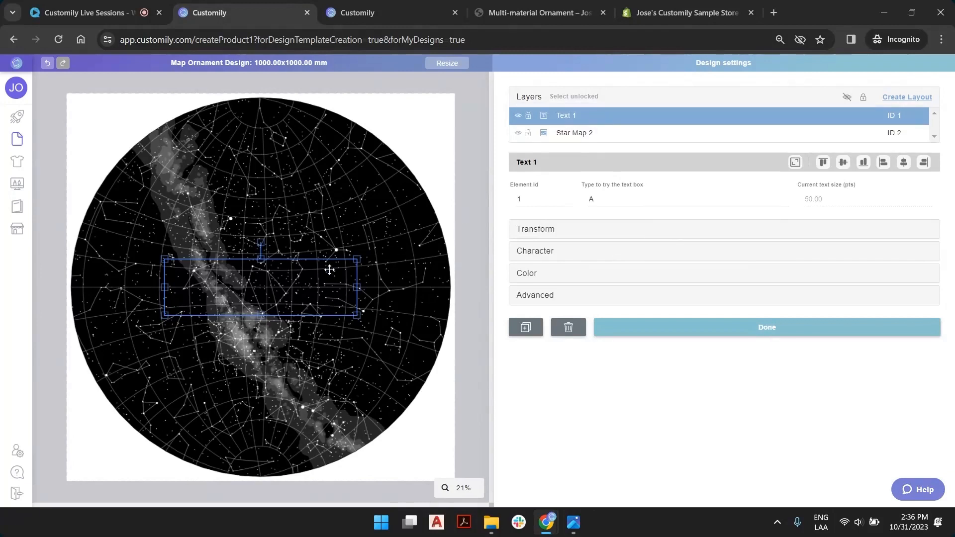
pyautogui.moveTo(287, 294); pyautogui.dragTo(279, 243)
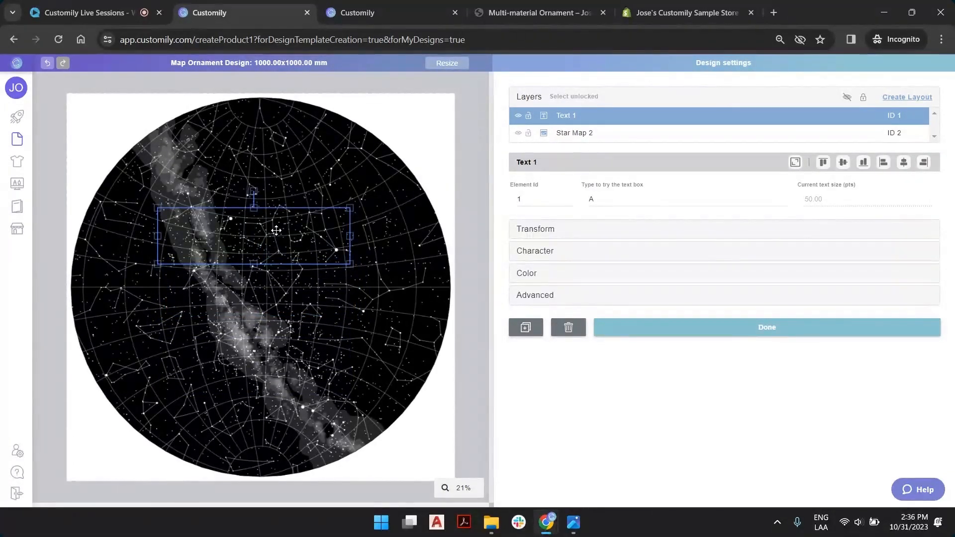
pyautogui.press('Delete')
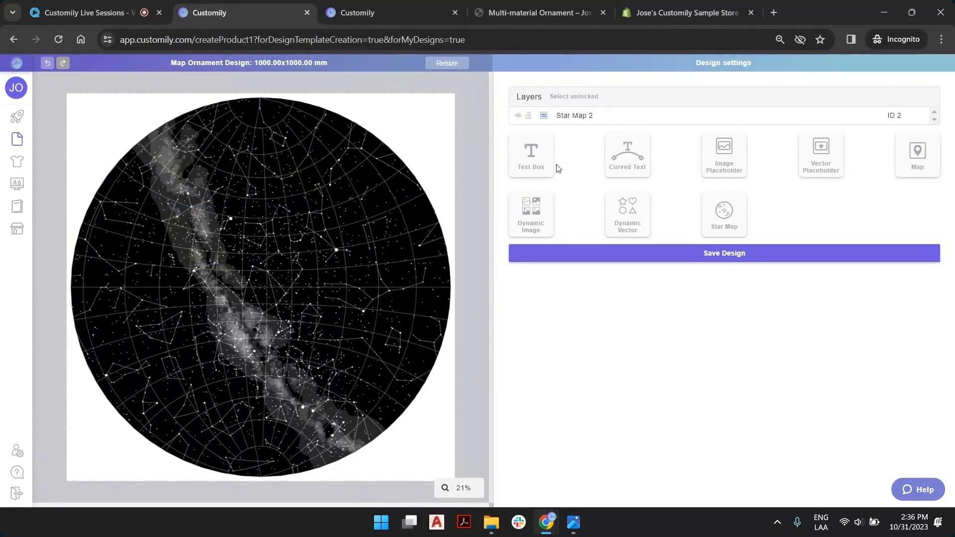
# Add a curved text element over the star map and scale it to fill the whole design canvas
pyautogui.click(628, 158)
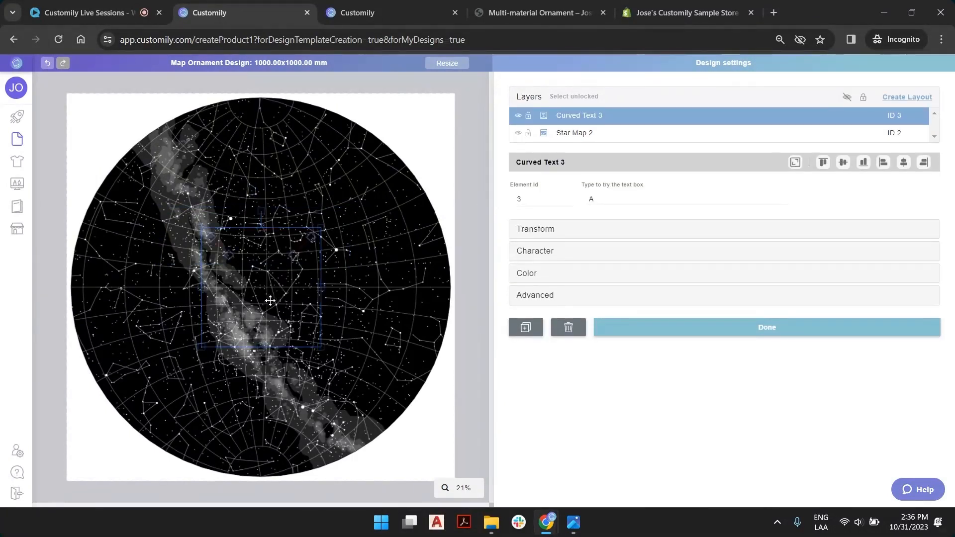
pyautogui.moveTo(267, 303); pyautogui.dragTo(402, 180)
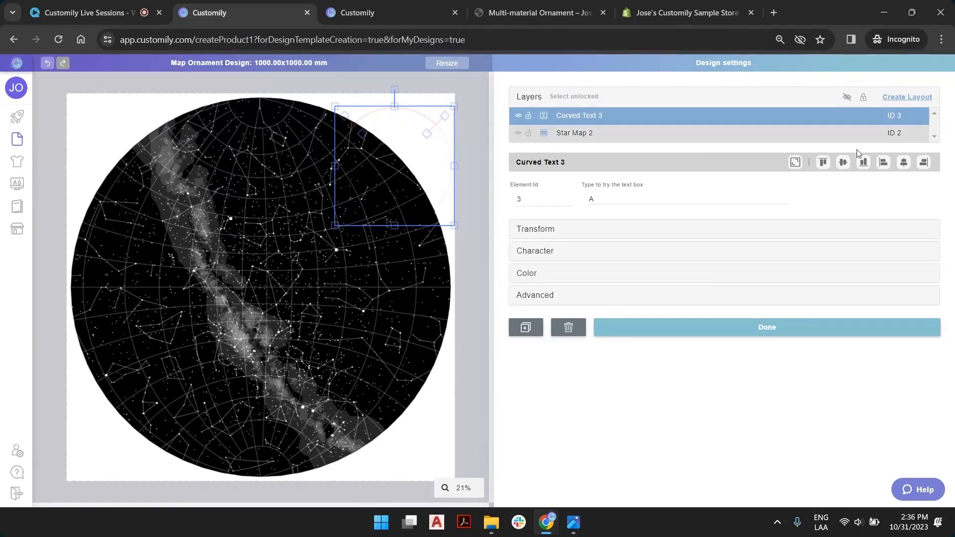
pyautogui.click(795, 162)
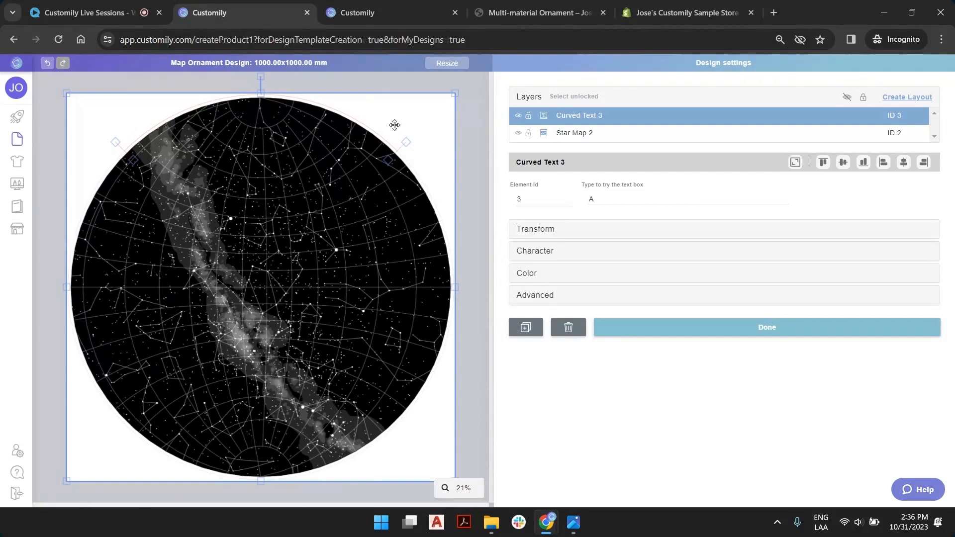
# Set the curved text's size to 100 pts and move the element toward the left side of the canvas
pyautogui.click(549, 254)
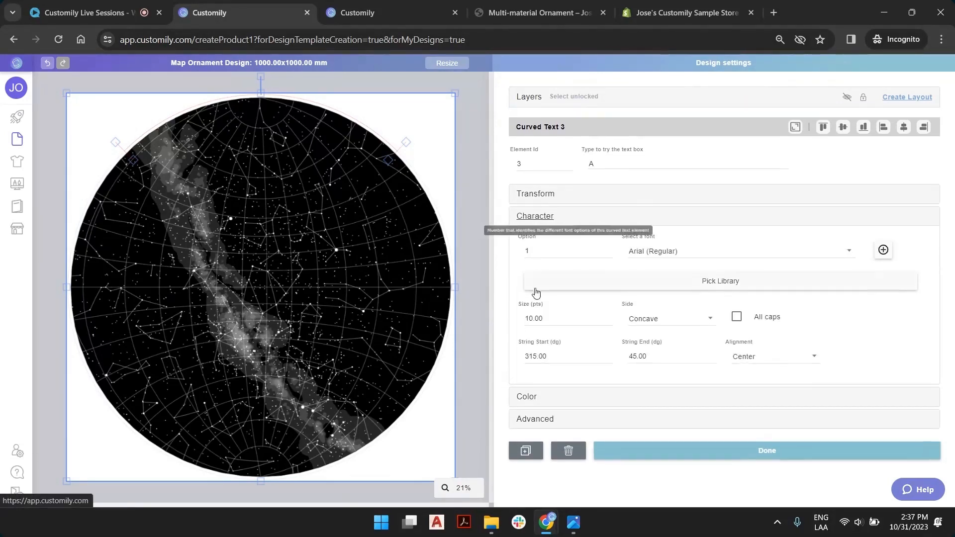
pyautogui.click(531, 319)
pyautogui.write('0')
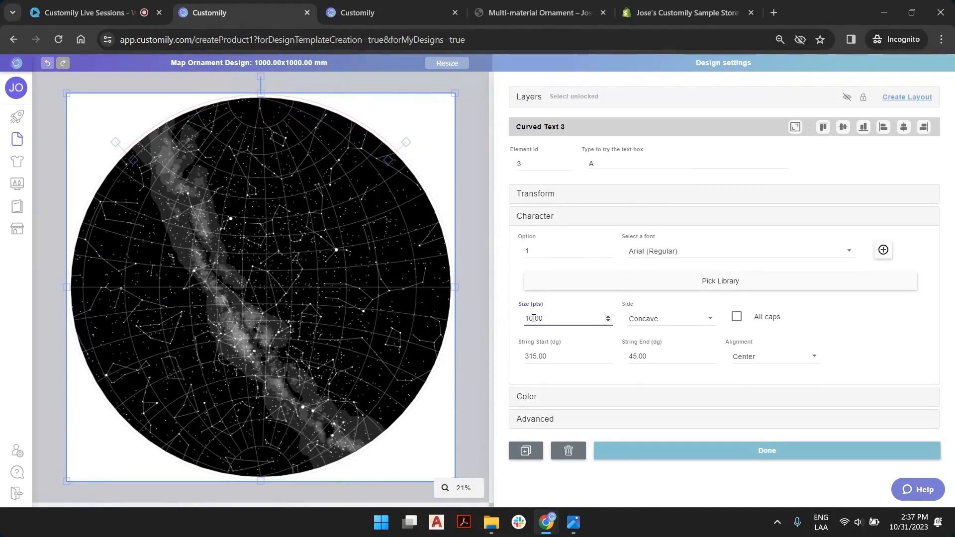
pyautogui.moveTo(352, 178); pyautogui.dragTo(255, 158)
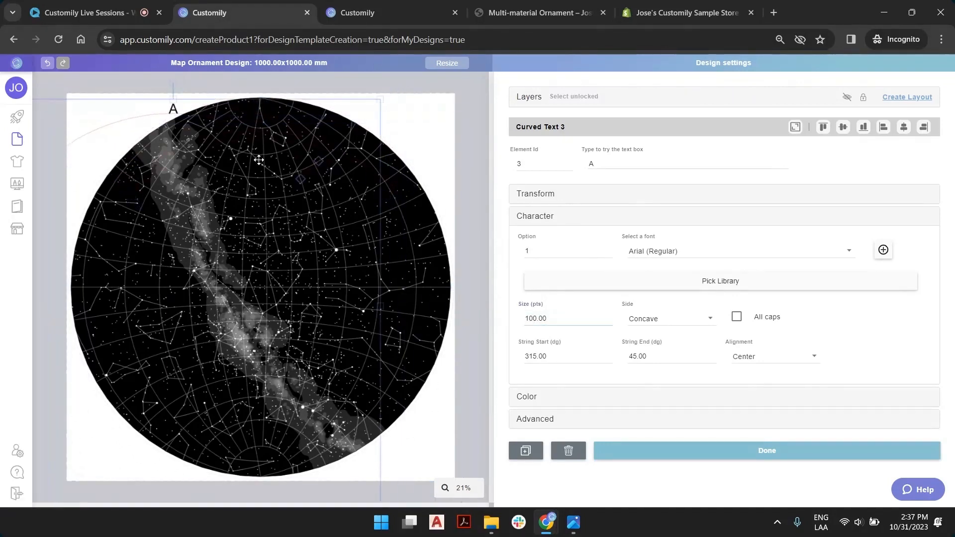
# Change the curved text's color option 1 to white (FFFFFF) and save the color
pyautogui.click(539, 397)
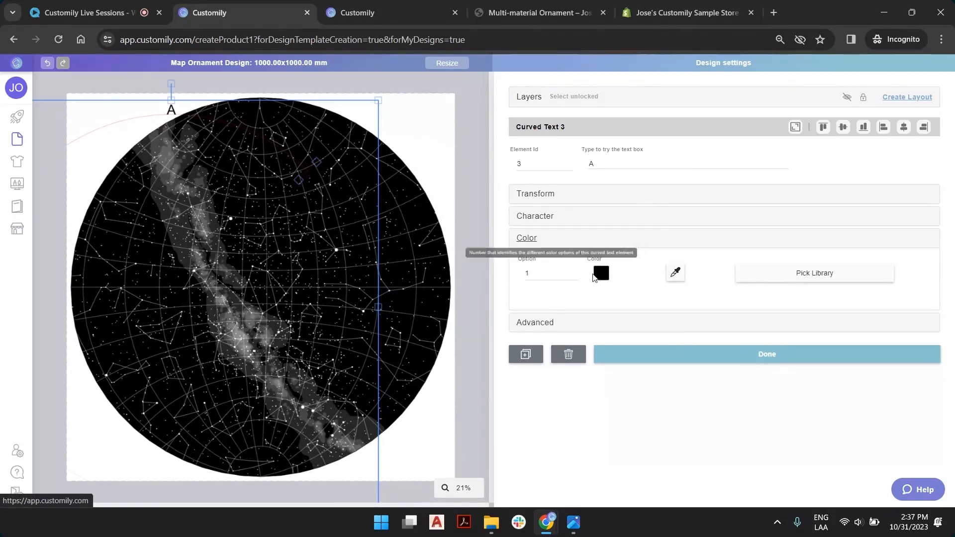
pyautogui.click(602, 277)
pyautogui.moveTo(614, 219)
pyautogui.mouseDown()
pyautogui.moveTo(661, 153)
pyautogui.moveTo(645, 135)
pyautogui.moveTo(589, 123)
pyautogui.mouseUp()
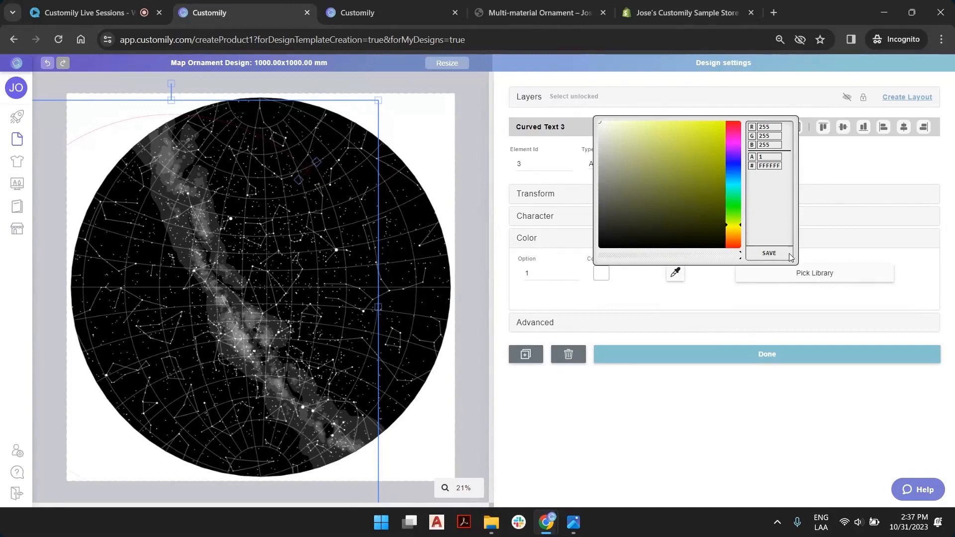
pyautogui.click(765, 254)
pyautogui.click(519, 301)
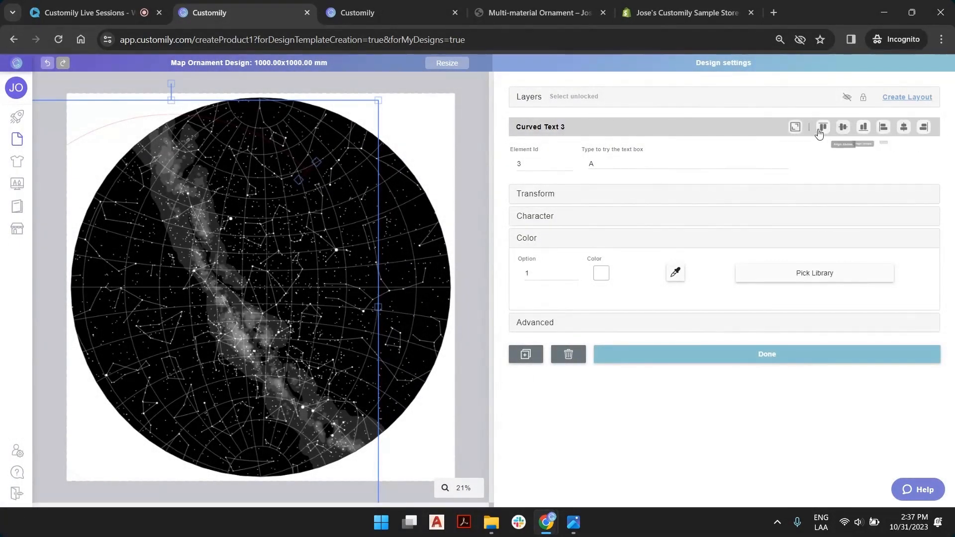
# Centre the curved text horizontally on the canvas and set its sample text to "adfdf efewgfewgegw gewg wegwg wg wgw gwg wg w gw g"
pyautogui.click(905, 129)
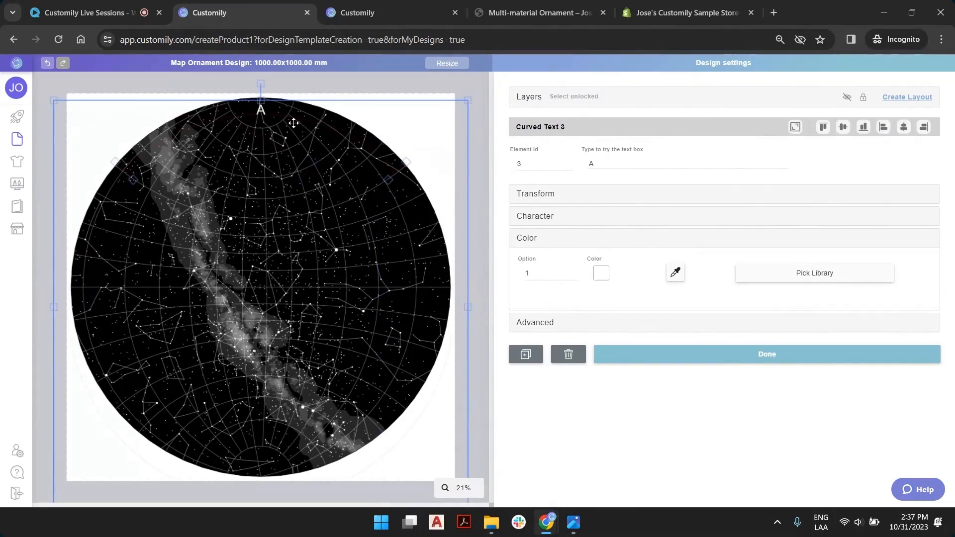
pyautogui.doubleClick(624, 163)
pyautogui.write('adfdf efew')
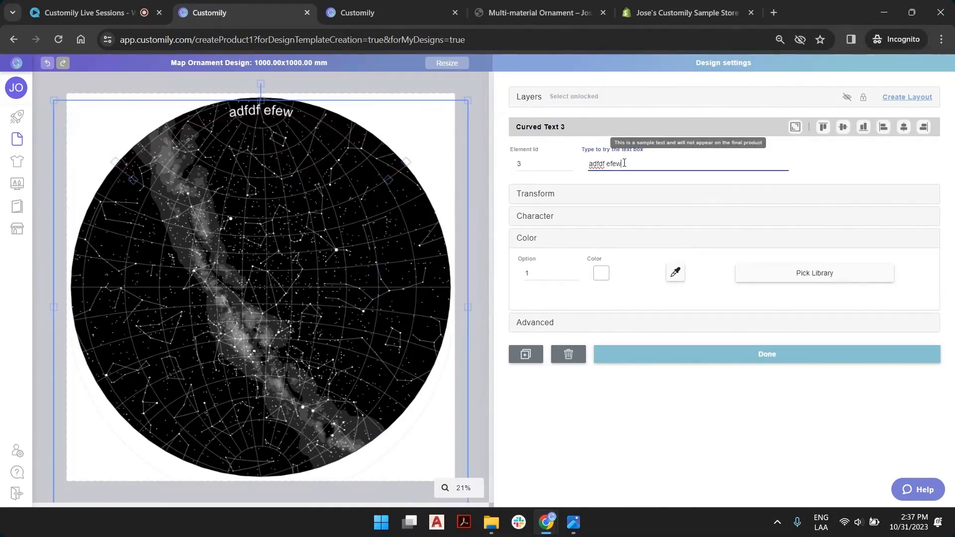
pyautogui.write('gfewgegw gewg wegwg wg wgw')
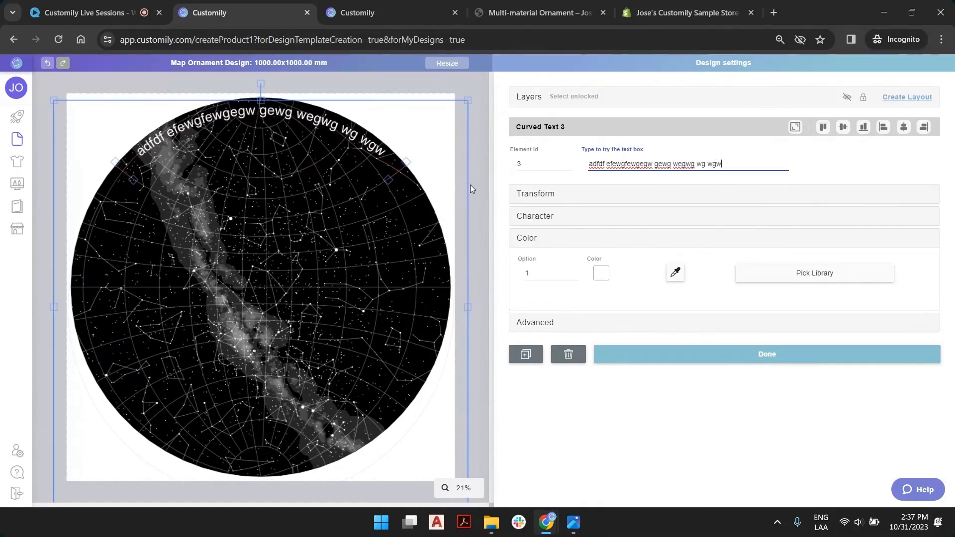
pyautogui.write(' gwg wg w gw g')
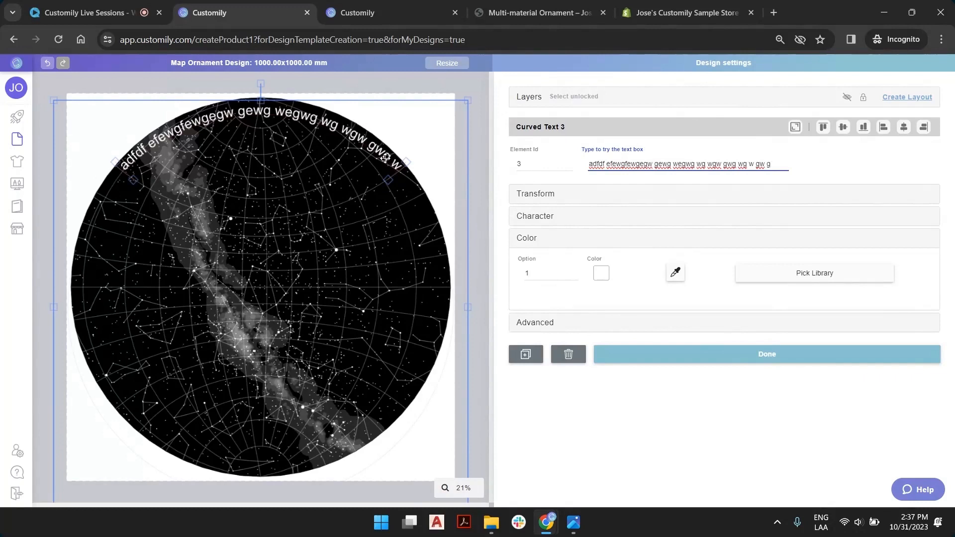
# Narrow the curved text frame to about the star map's width and shift its arc ends so the text runs along the circle's upper-right edge
pyautogui.moveTo(469, 305); pyautogui.dragTo(454, 302)
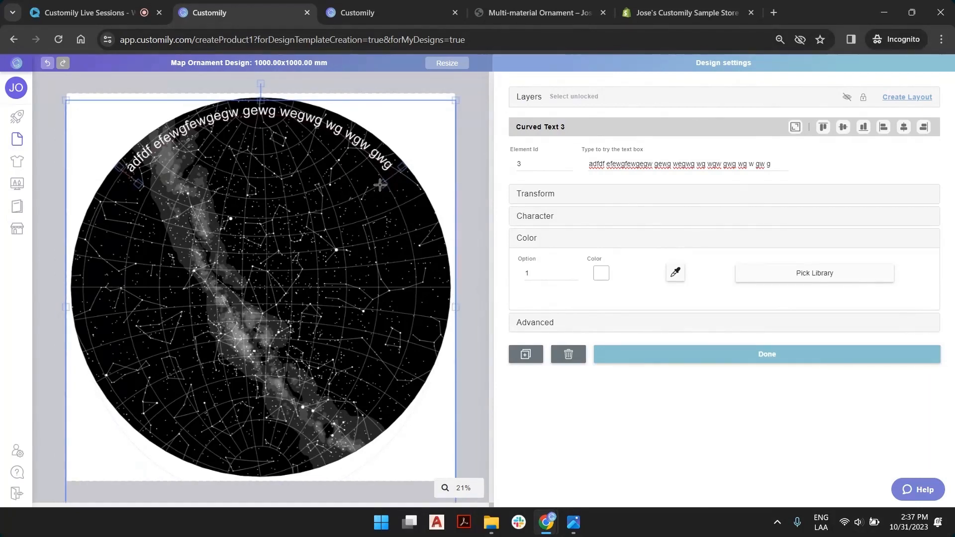
pyautogui.moveTo(381, 186); pyautogui.dragTo(428, 313)
pyautogui.moveTo(138, 184); pyautogui.dragTo(222, 131)
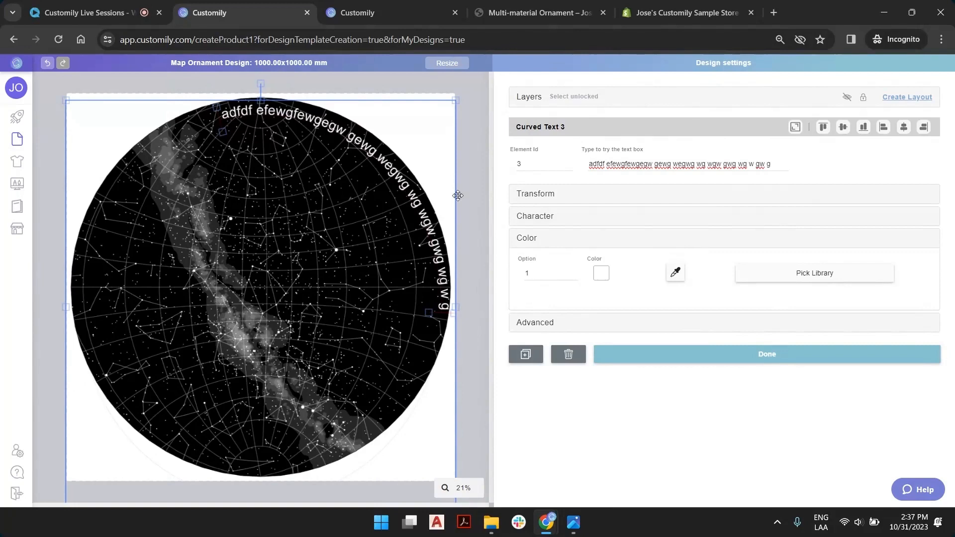
pyautogui.moveTo(455, 307); pyautogui.dragTo(450, 307)
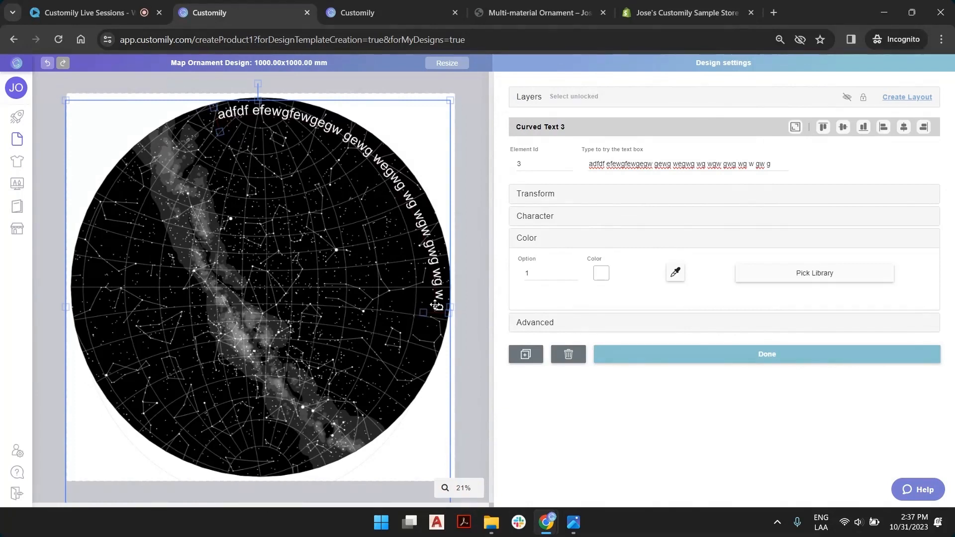
# Shorten the curved text frame's height from below to about the canvas height so its arc follows the round star map
pyautogui.scroll(-3, 323, 285)
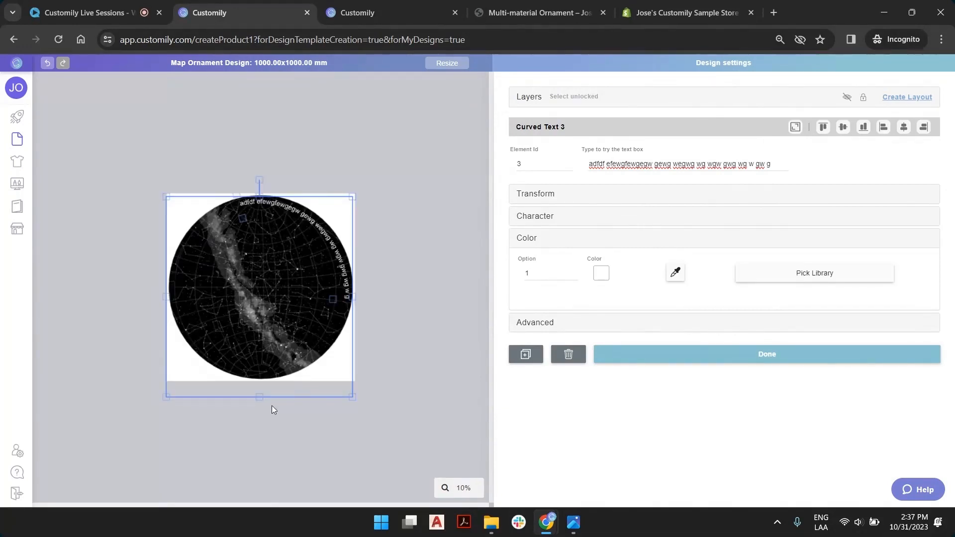
pyautogui.click(259, 399)
pyautogui.click(260, 388)
pyautogui.moveTo(261, 397); pyautogui.dragTo(260, 385)
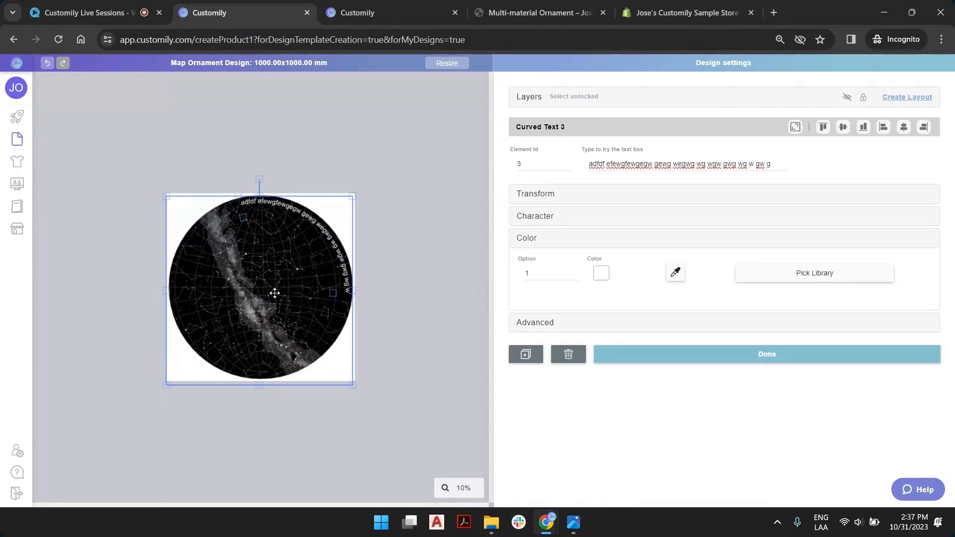
pyautogui.scroll(6, 284, 286)
pyautogui.scroll(-3, 297, 273)
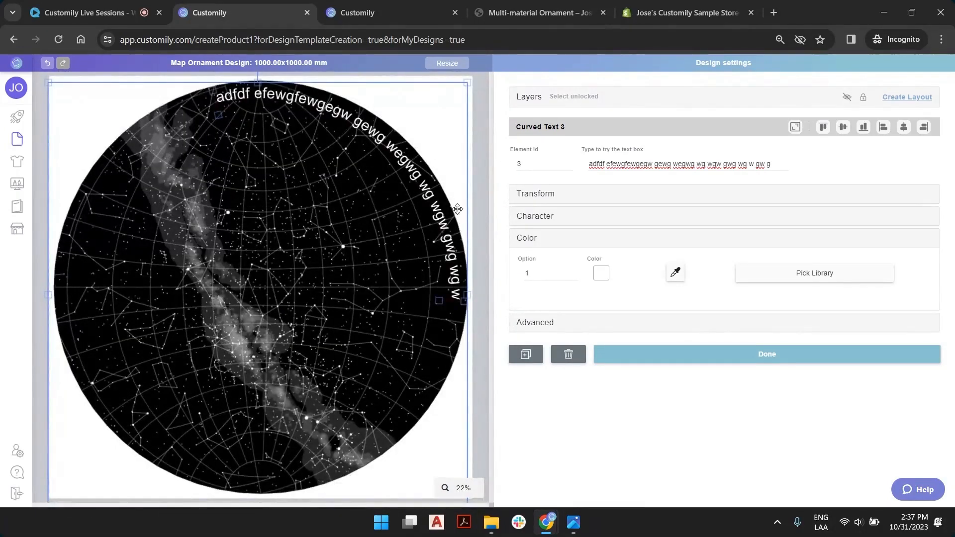
# Rename the curved text layer as "Star Map Messaage" and the star map layer as "Star Map"
pyautogui.click(530, 102)
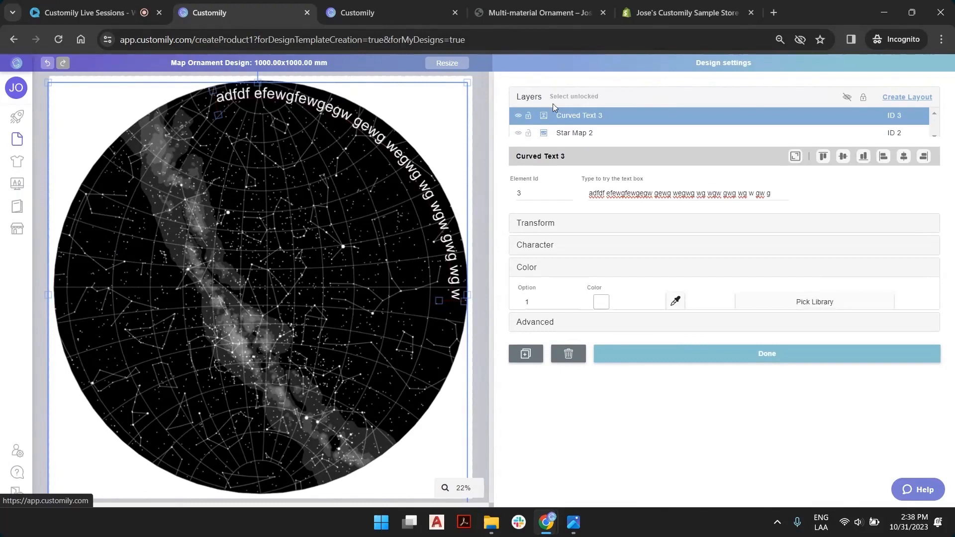
pyautogui.doubleClick(580, 119)
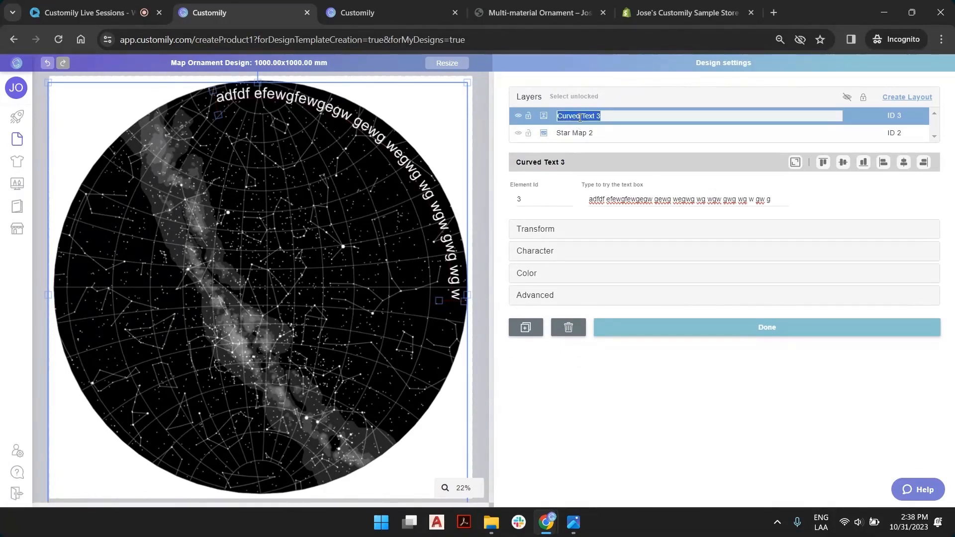
pyautogui.write('Star Map Messaage')
pyautogui.press('Return')
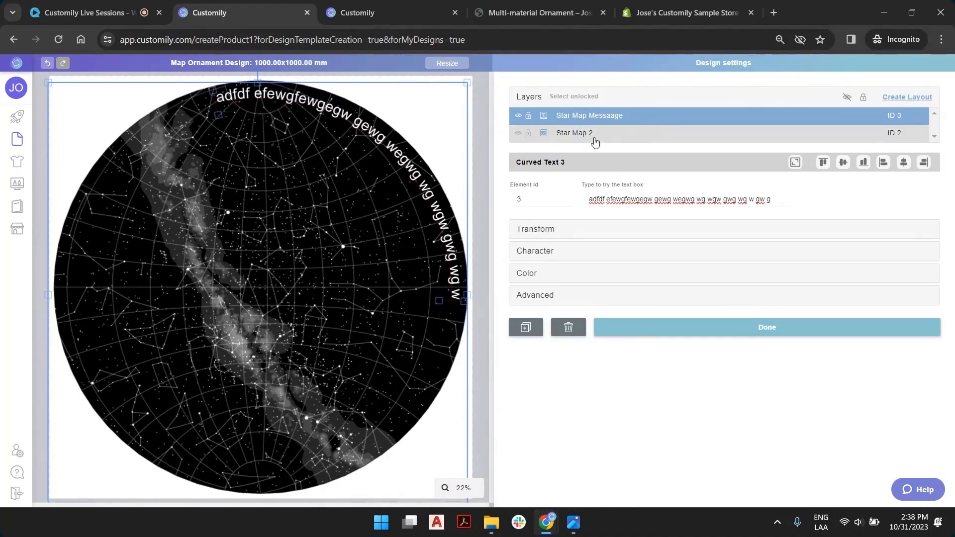
pyautogui.doubleClick(584, 134)
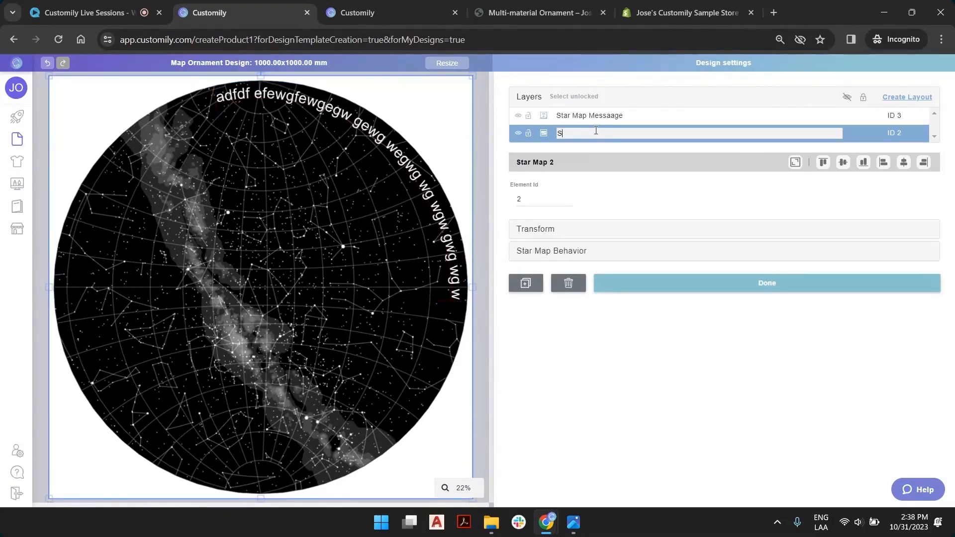
pyautogui.press('Return')
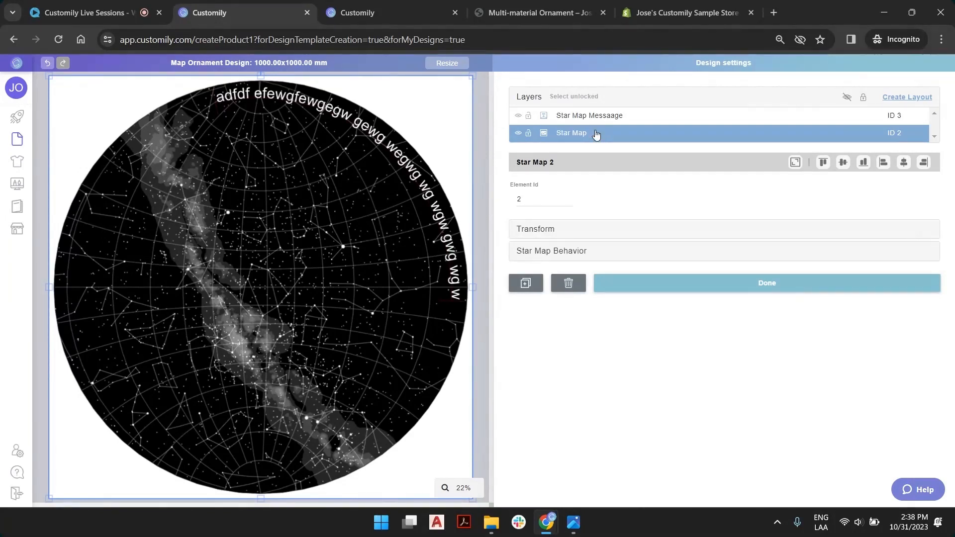
pyautogui.click(481, 151)
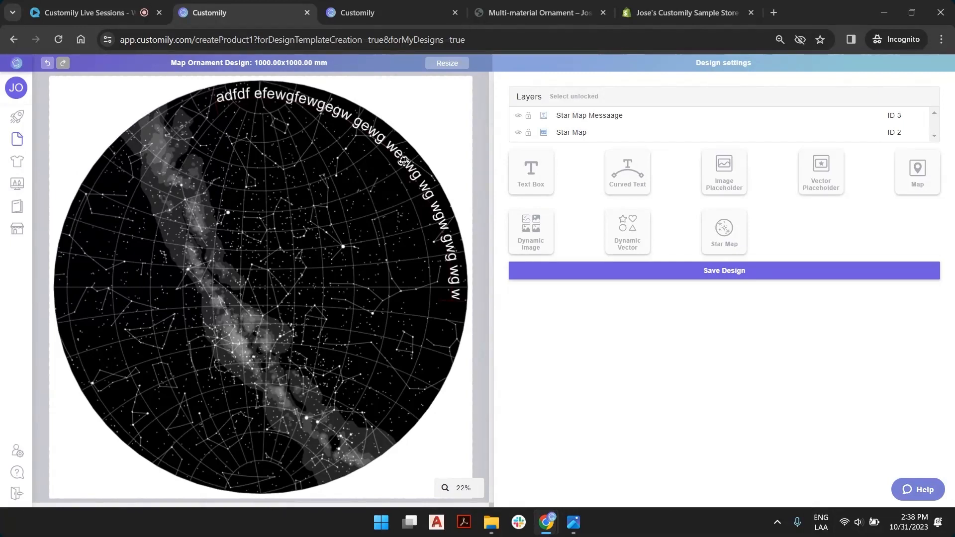
# Group the star map and its message layers into a layout named "Star Map" and collapse it in the layer list
pyautogui.click(584, 134)
pyautogui.keyDown('shift'); pyautogui.click(582, 121); pyautogui.keyUp('shift')
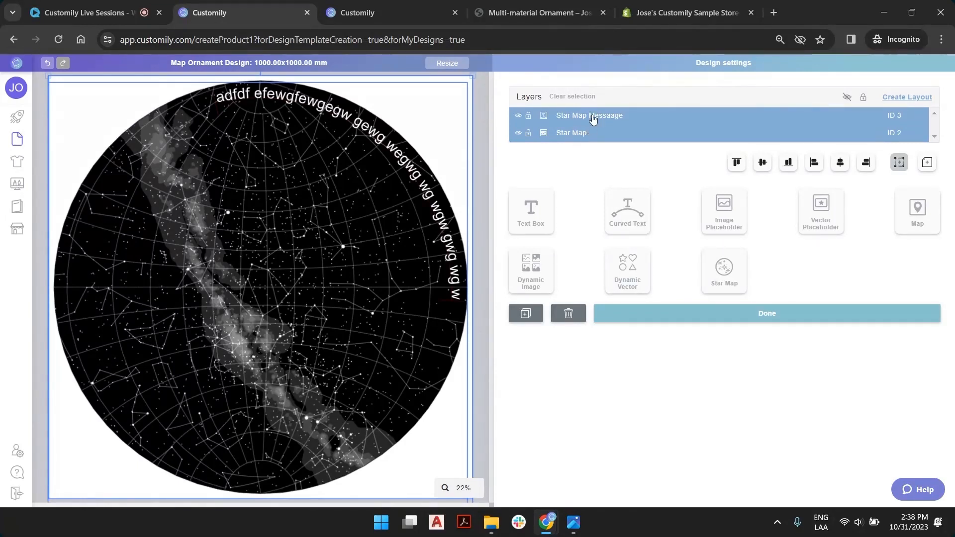
pyautogui.click(930, 98)
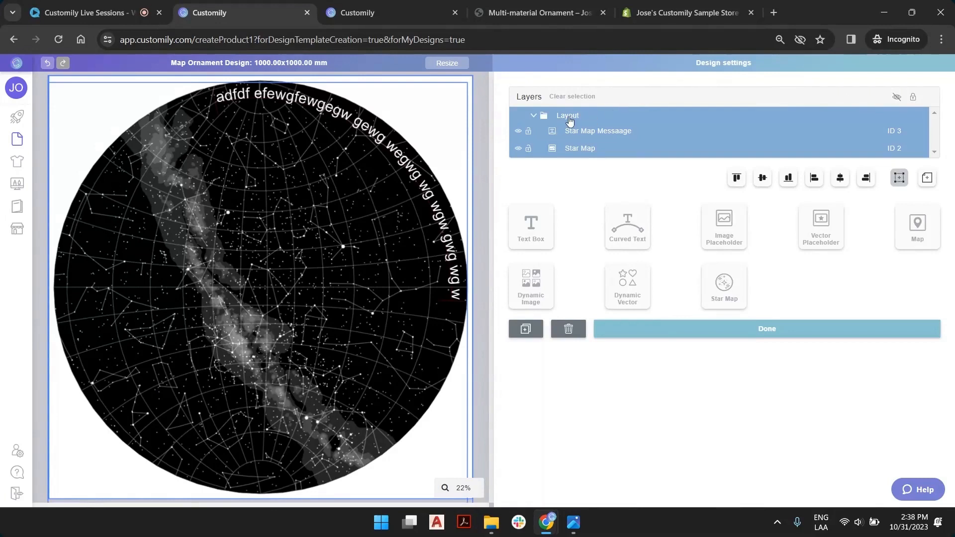
pyautogui.doubleClick(569, 117)
pyautogui.write('Sta')
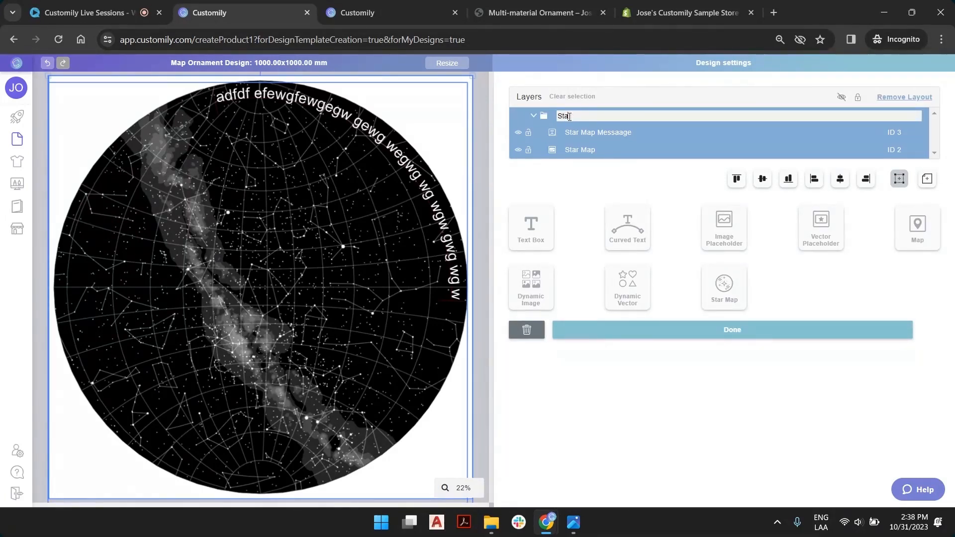
pyautogui.write('r Map')
pyautogui.press('Return')
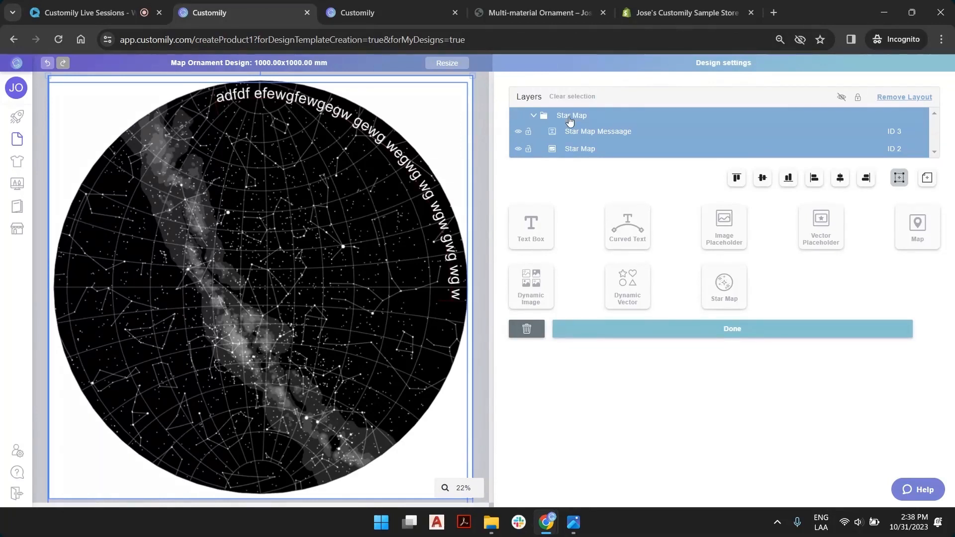
pyautogui.click(501, 113)
pyautogui.click(534, 115)
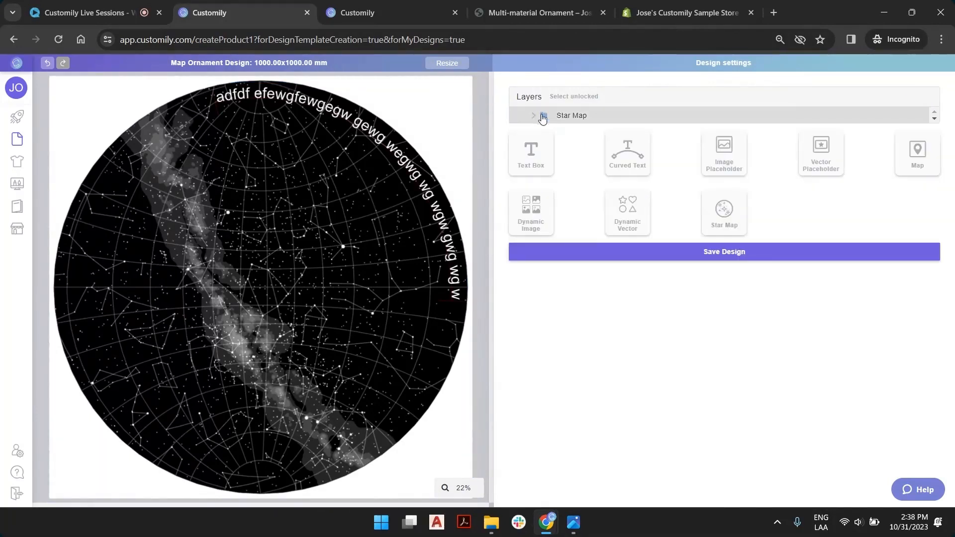
# Add a Map element to the design and hide both layers inside the Star Map layout
pyautogui.click(918, 152)
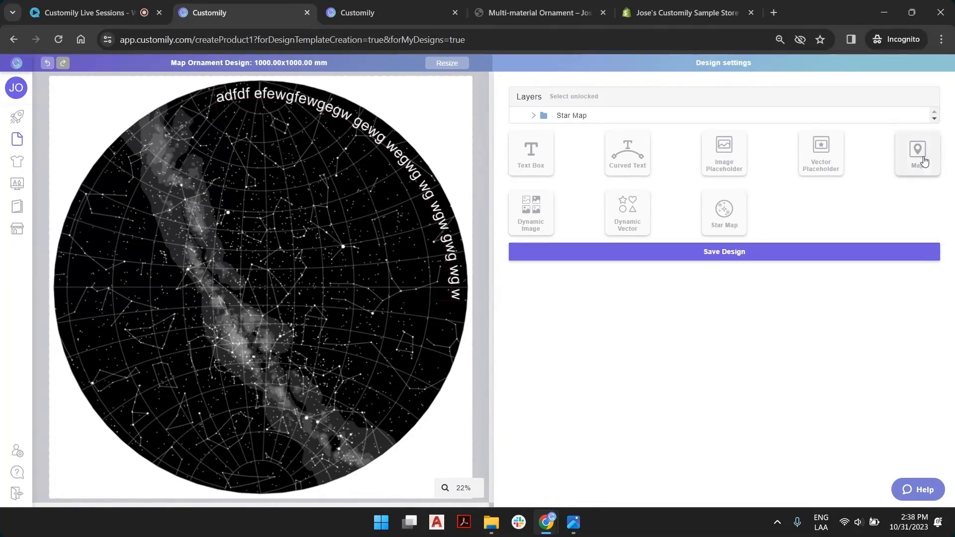
pyautogui.moveTo(298, 269); pyautogui.dragTo(308, 234)
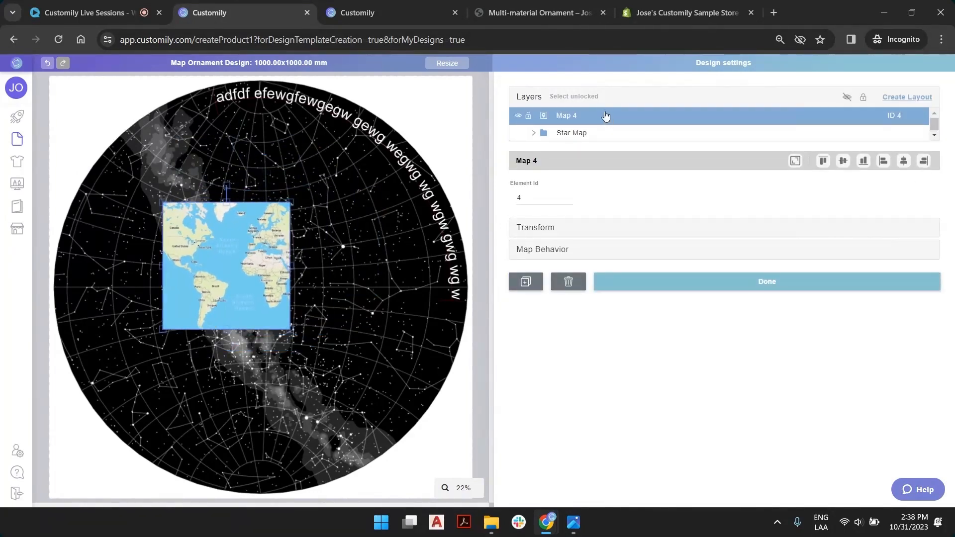
pyautogui.click(534, 134)
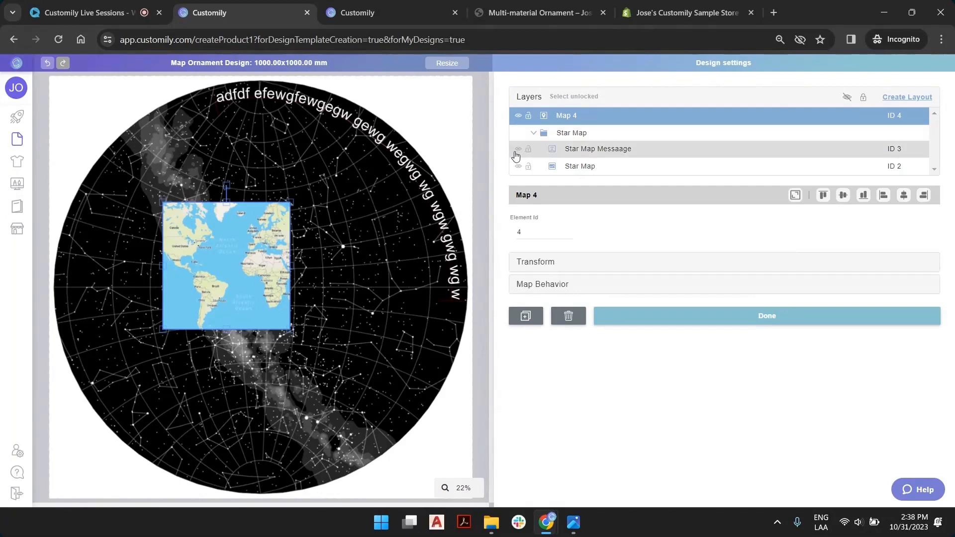
pyautogui.click(518, 166)
pyautogui.click(517, 149)
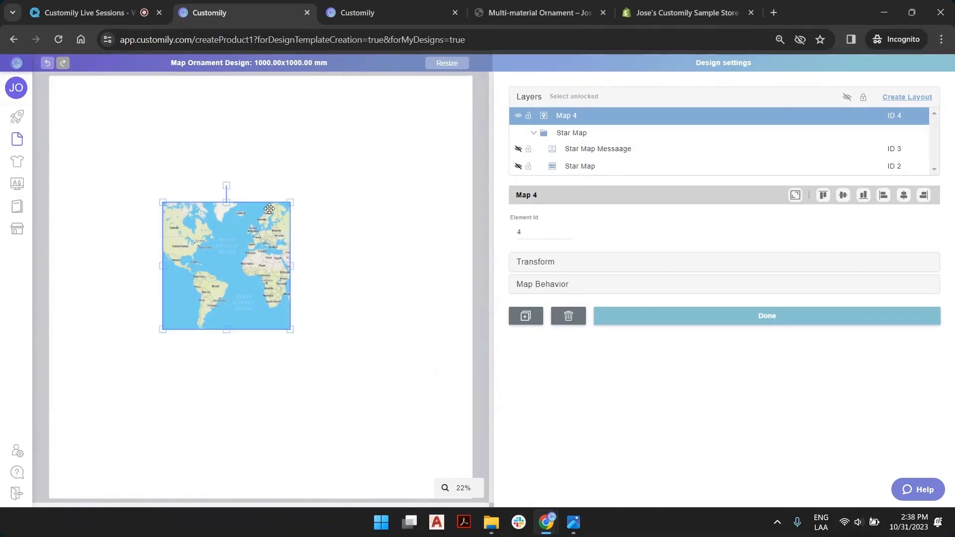
# Fit the new map element to the full canvas
pyautogui.scroll(-3, 297, 209)
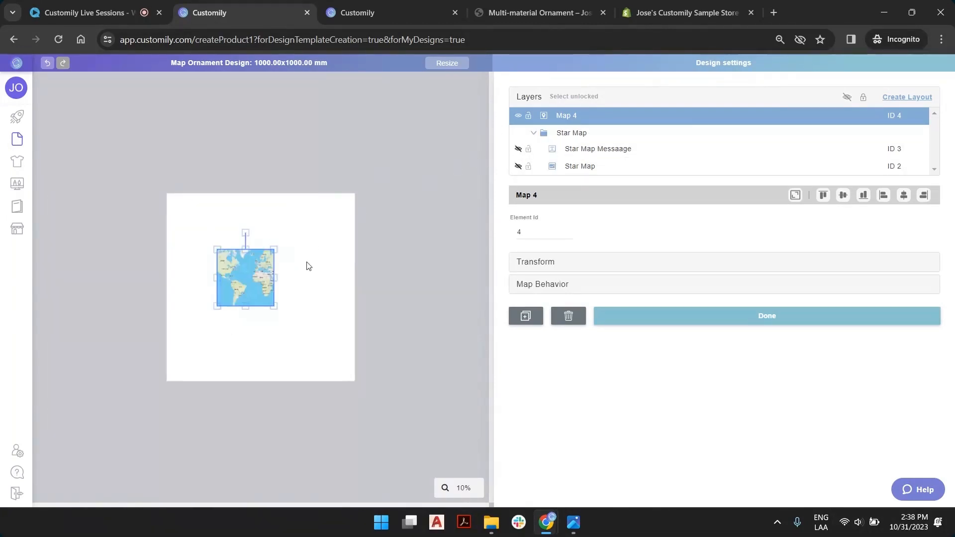
pyautogui.moveTo(261, 265); pyautogui.dragTo(286, 245)
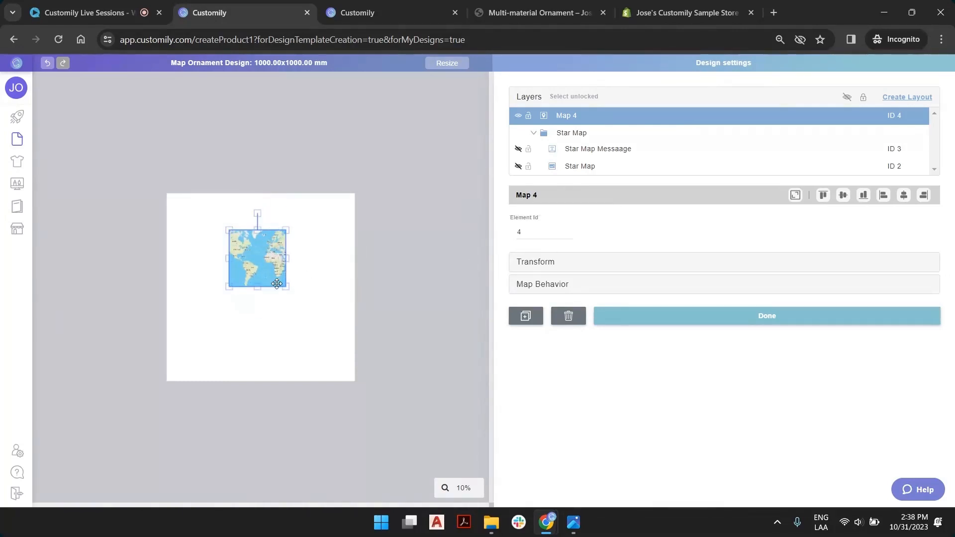
pyautogui.click(798, 197)
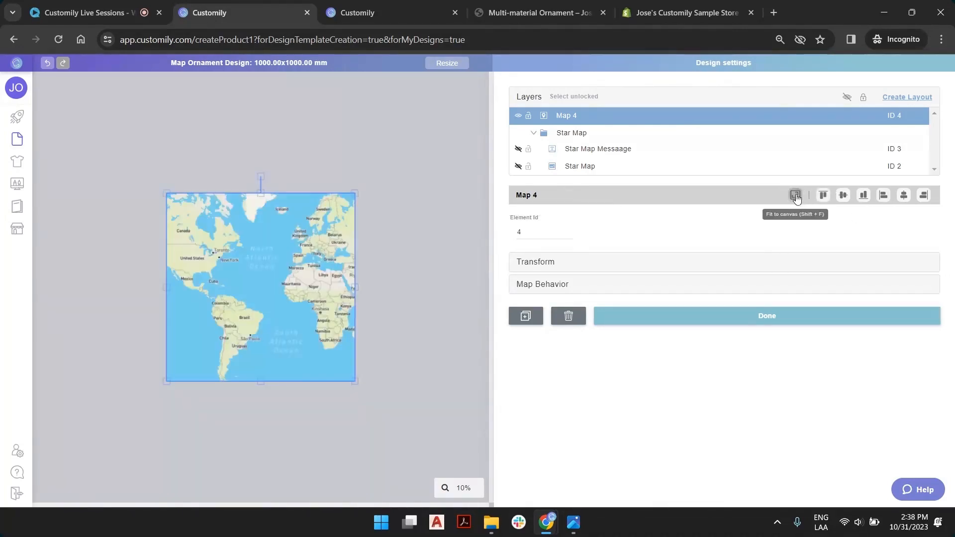
pyautogui.click(383, 158)
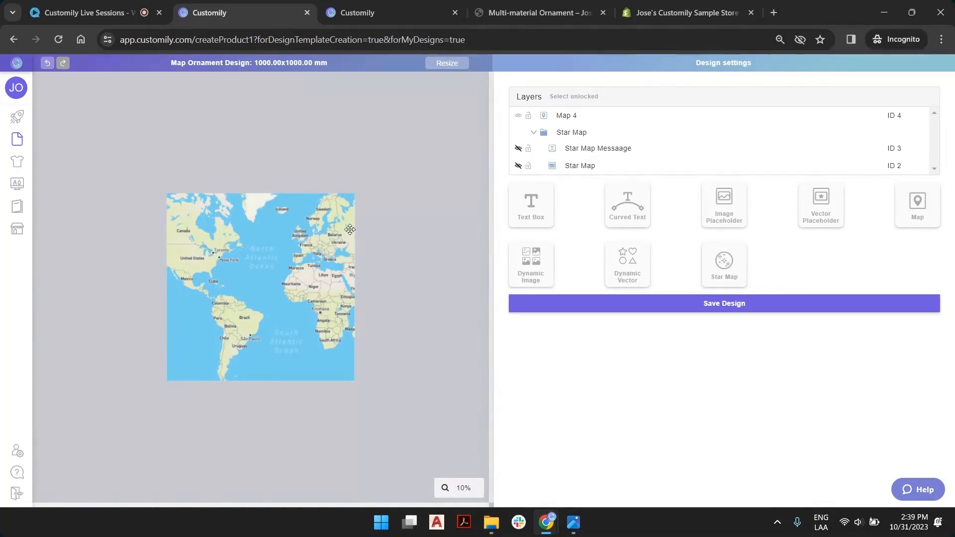
# Set the map element's initial location to Montevideo, Uruguay, framing the city and the area north of it
pyautogui.click(228, 230)
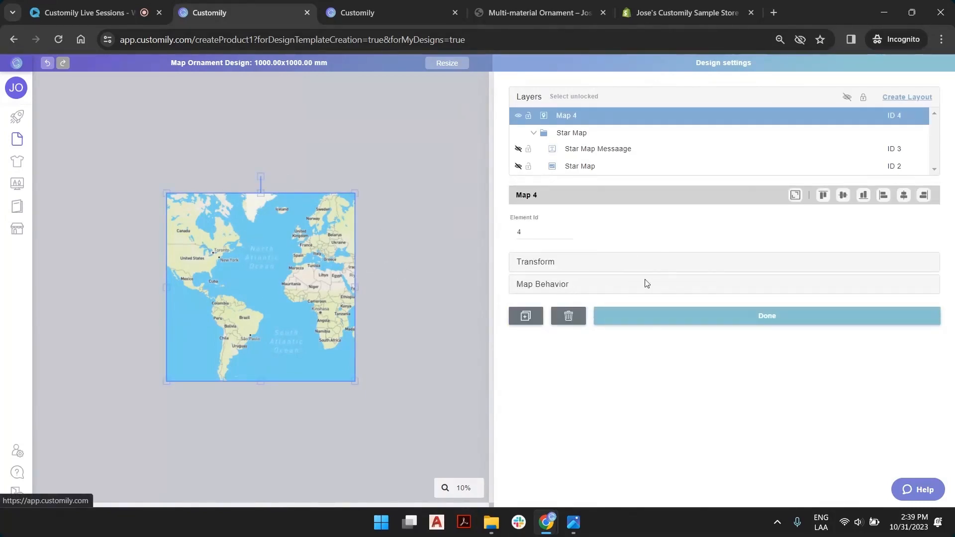
pyautogui.click(544, 284)
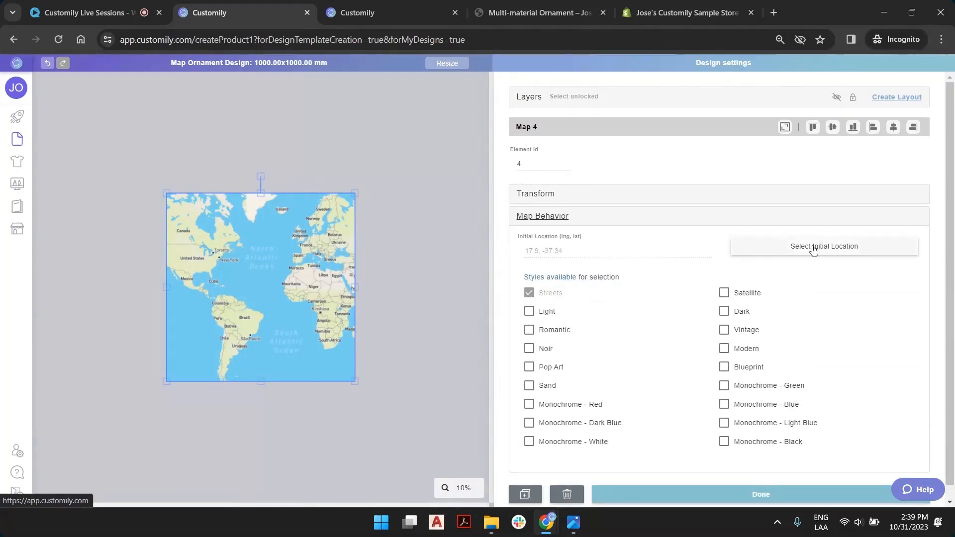
pyautogui.click(796, 249)
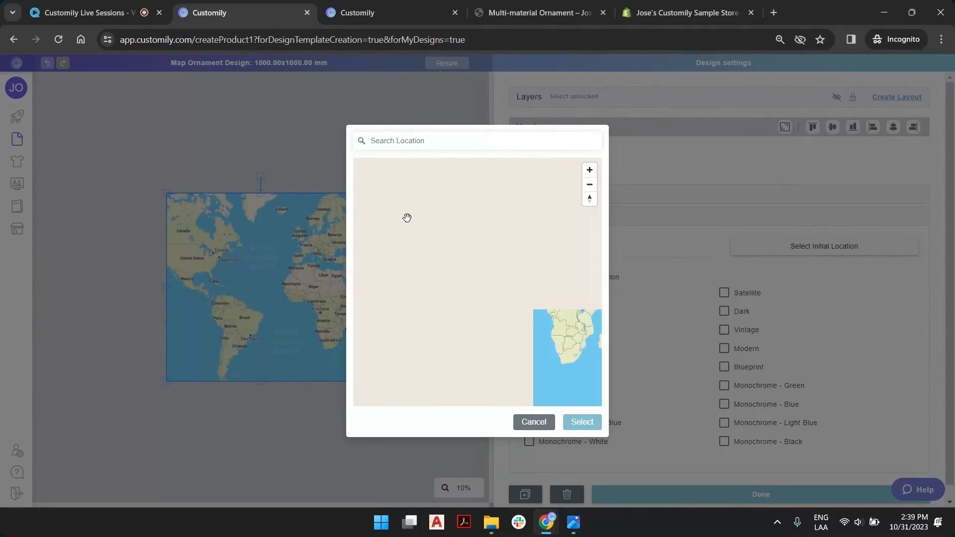
pyautogui.moveTo(473, 253); pyautogui.dragTo(450, 218)
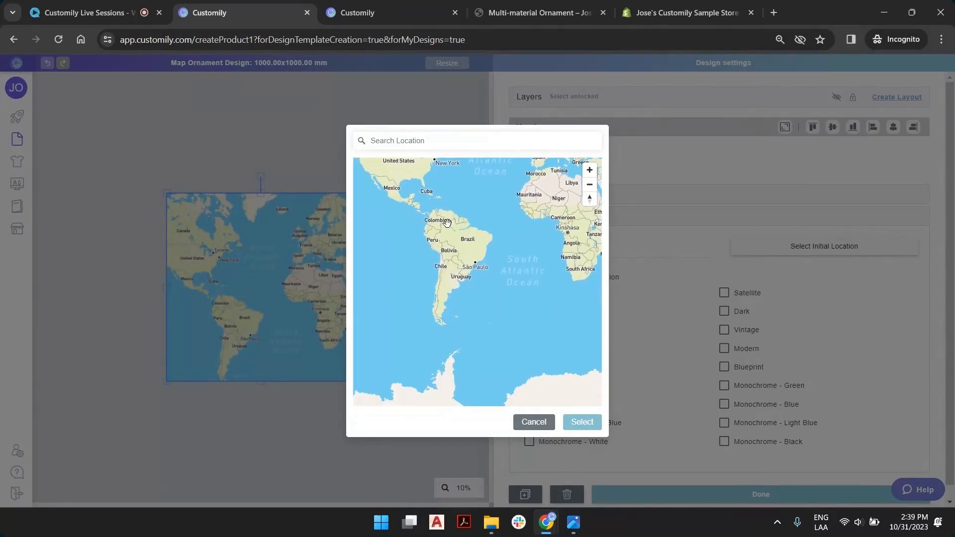
pyautogui.scroll(4, 465, 248)
pyautogui.scroll(8, 502, 371)
pyautogui.scroll(6, 478, 328)
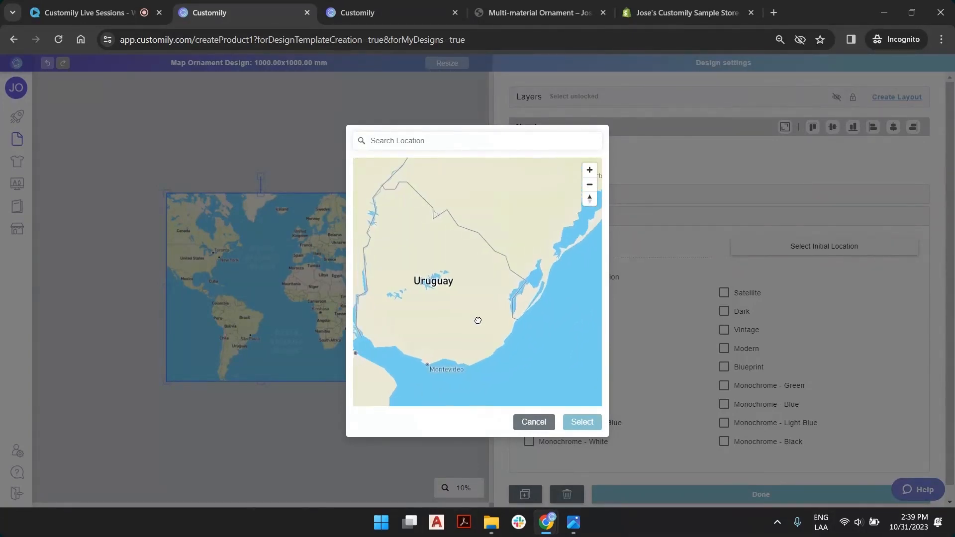
pyautogui.scroll(5, 448, 353)
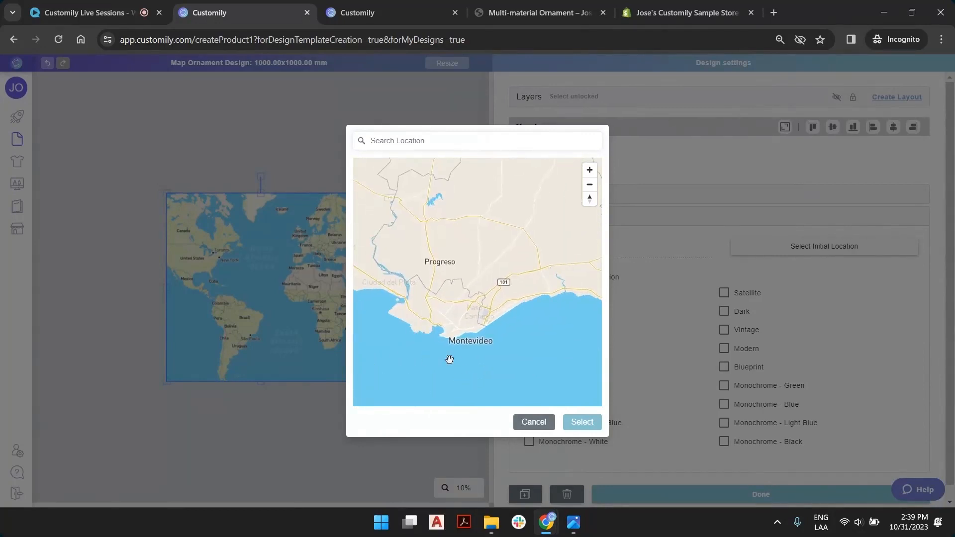
pyautogui.moveTo(461, 219); pyautogui.dragTo(510, 288)
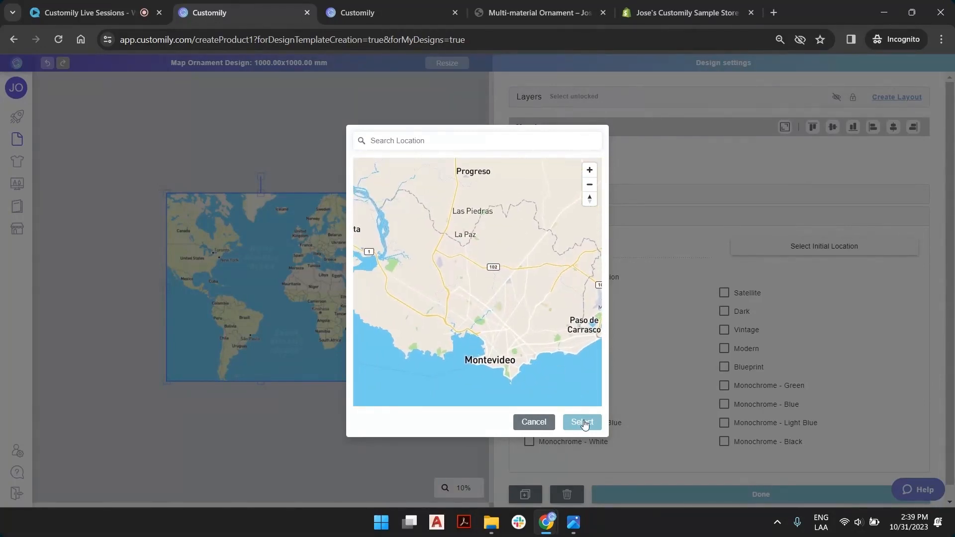
pyautogui.click(583, 422)
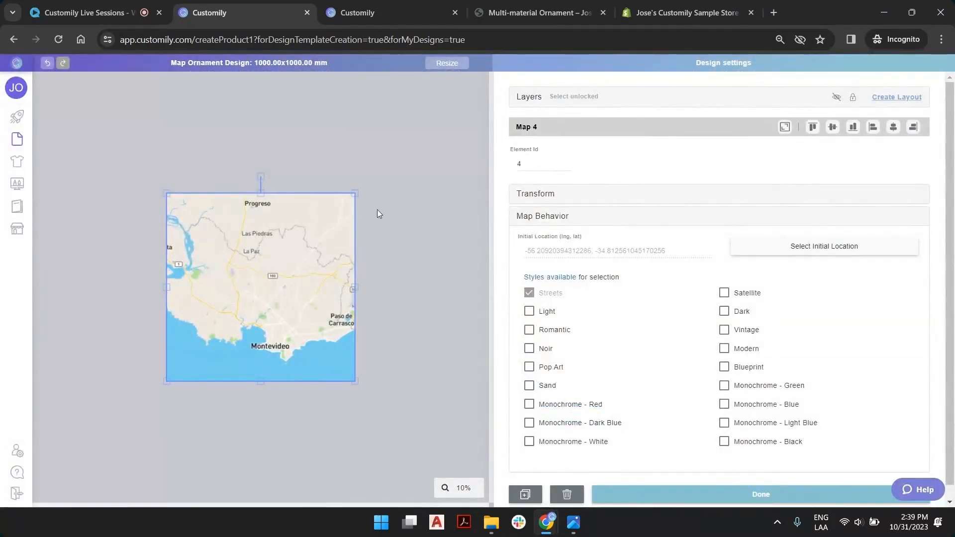
# Try the Light, Romantic, Dark and Noir styles on the map one after another
pyautogui.click(530, 312)
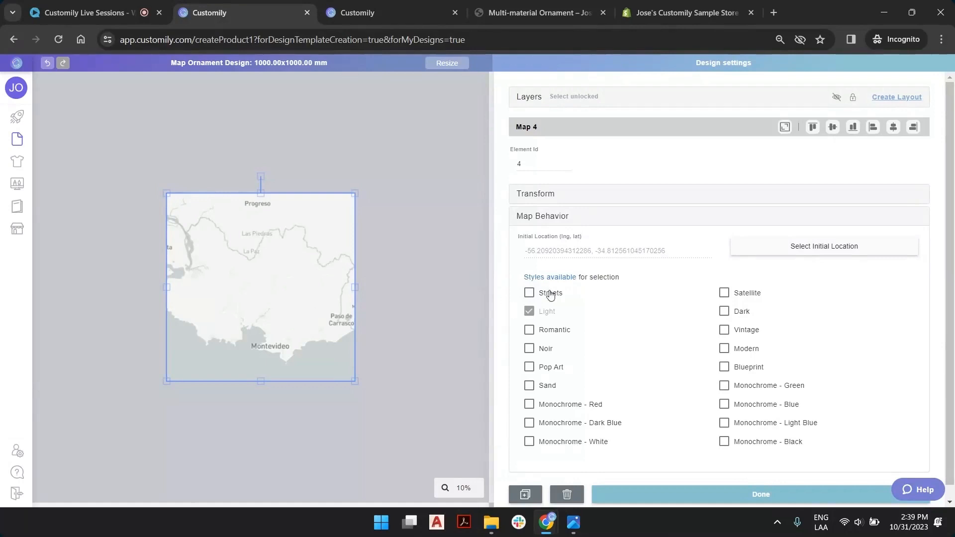
pyautogui.click(529, 330)
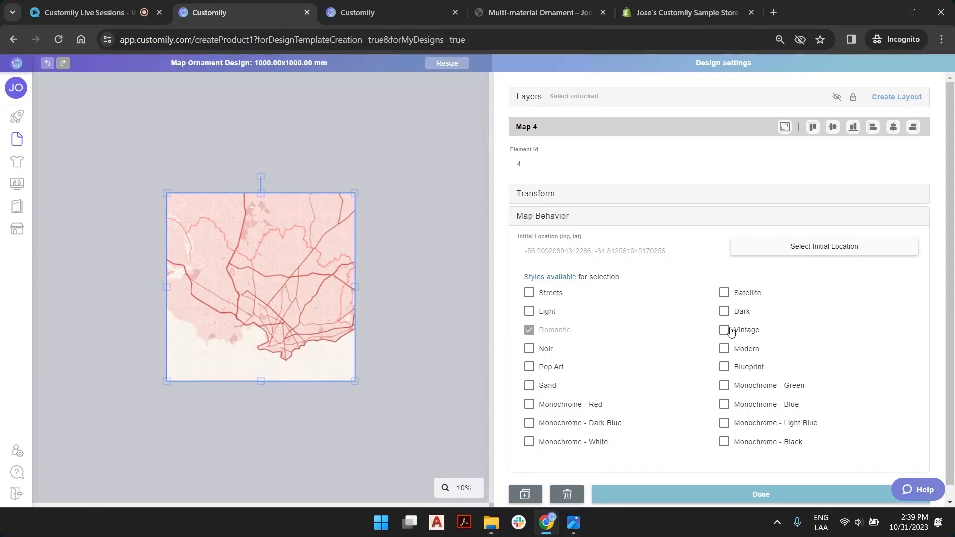
pyautogui.click(724, 313)
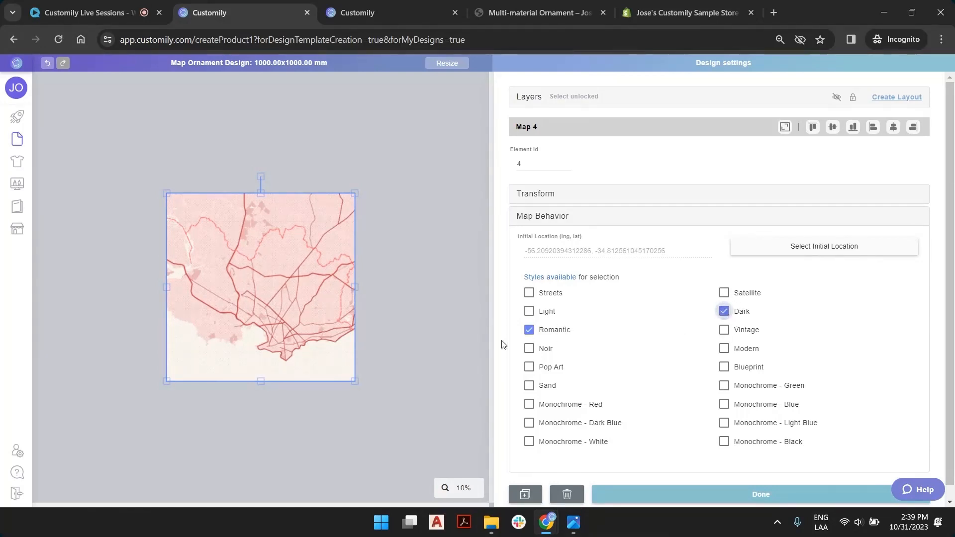
pyautogui.click(529, 330)
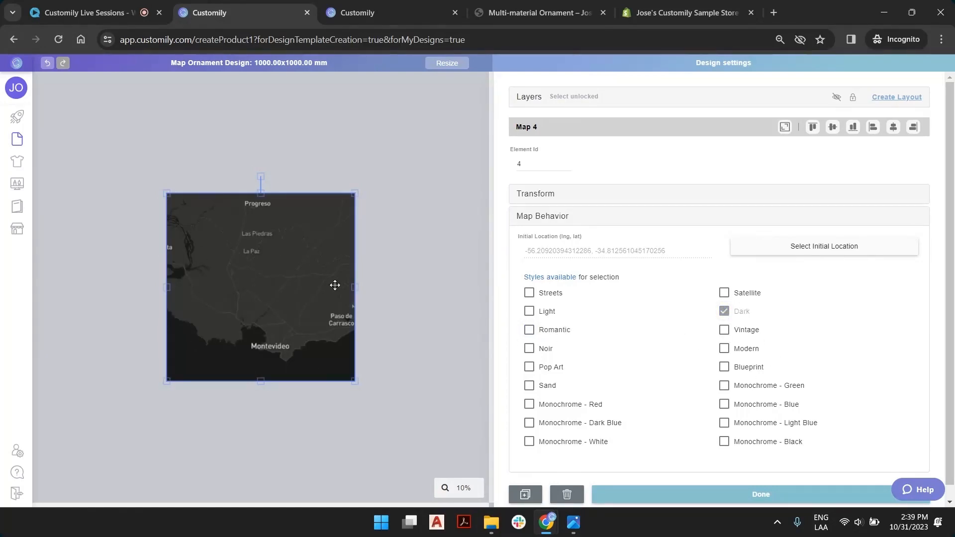
pyautogui.click(529, 349)
pyautogui.click(724, 311)
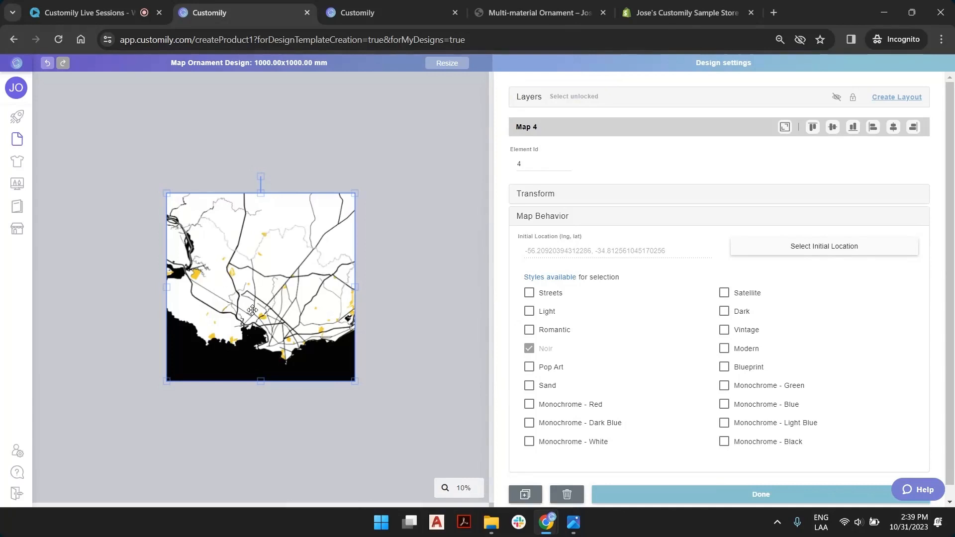
# Make Vintage the only style available for the map and deselect the element
pyautogui.click(725, 330)
pyautogui.click(529, 348)
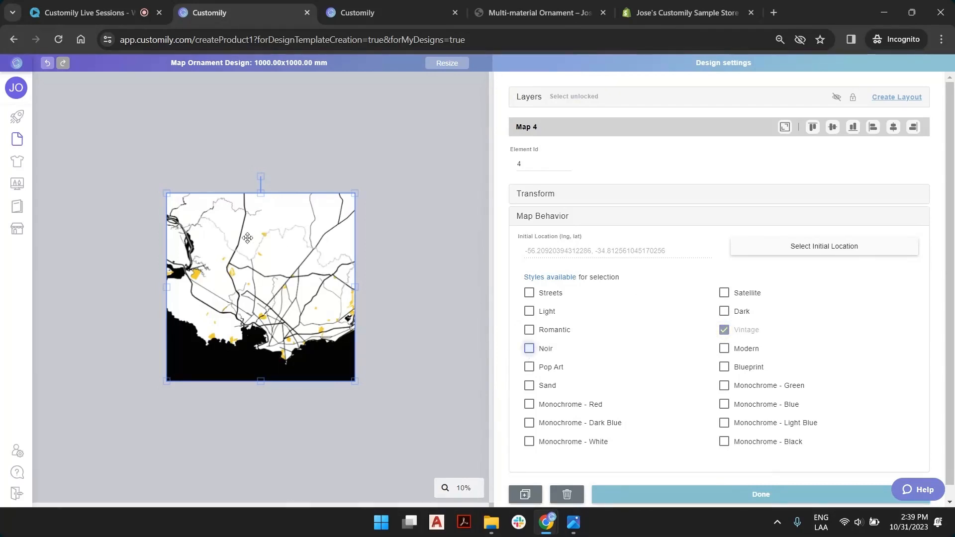
pyautogui.click(426, 210)
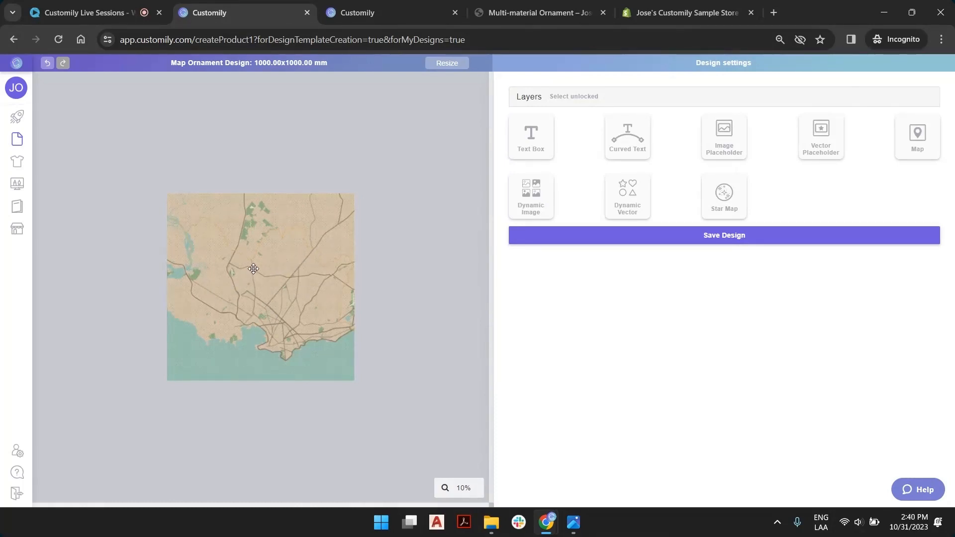
# Collapse the Star Map layout in the layer list and put the Map 4 layer into a new layout of its own
pyautogui.click(527, 96)
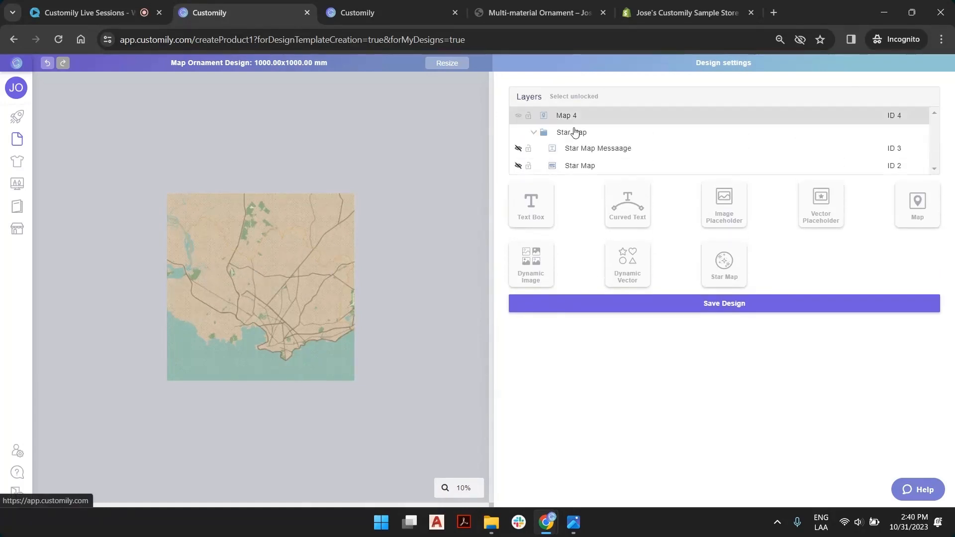
pyautogui.click(572, 118)
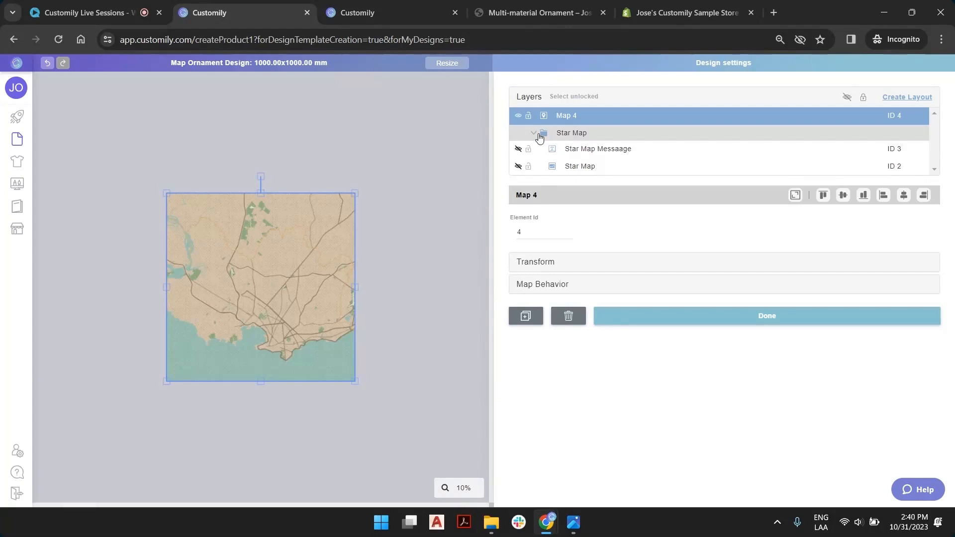
pyautogui.click(534, 132)
pyautogui.click(582, 135)
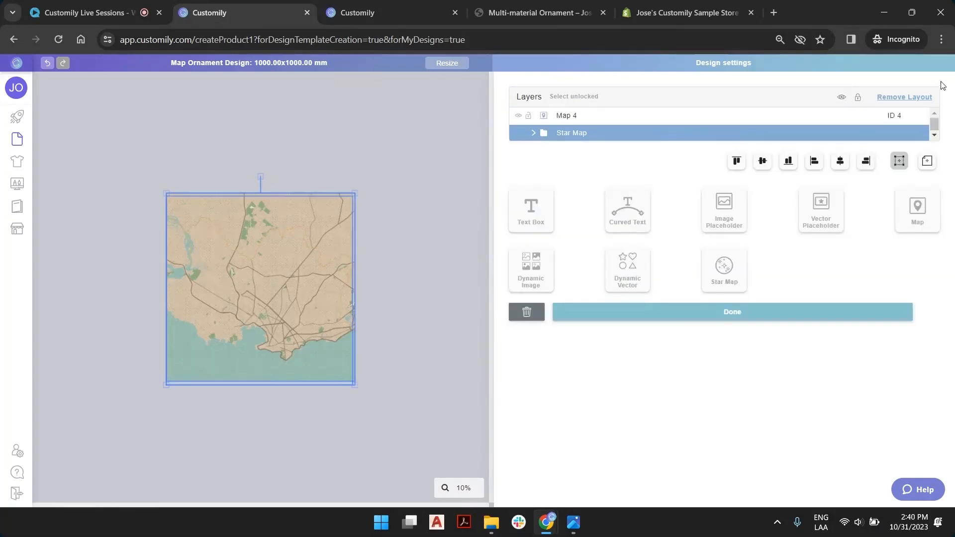
pyautogui.click(566, 120)
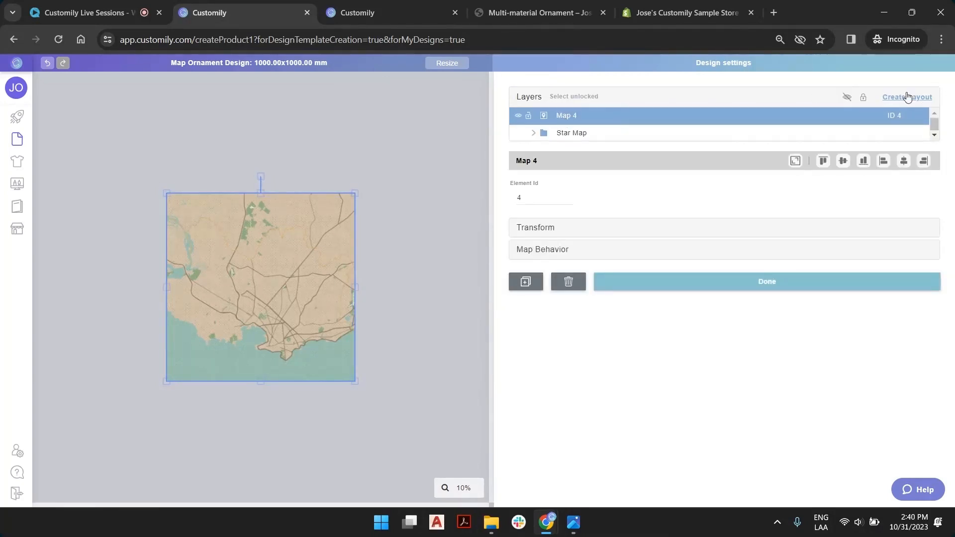
pyautogui.click(922, 99)
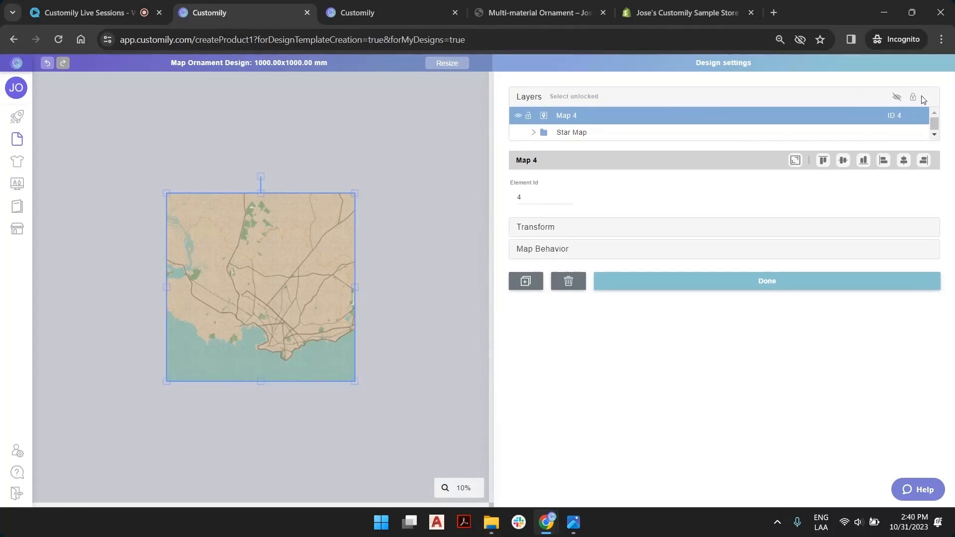
pyautogui.click(534, 116)
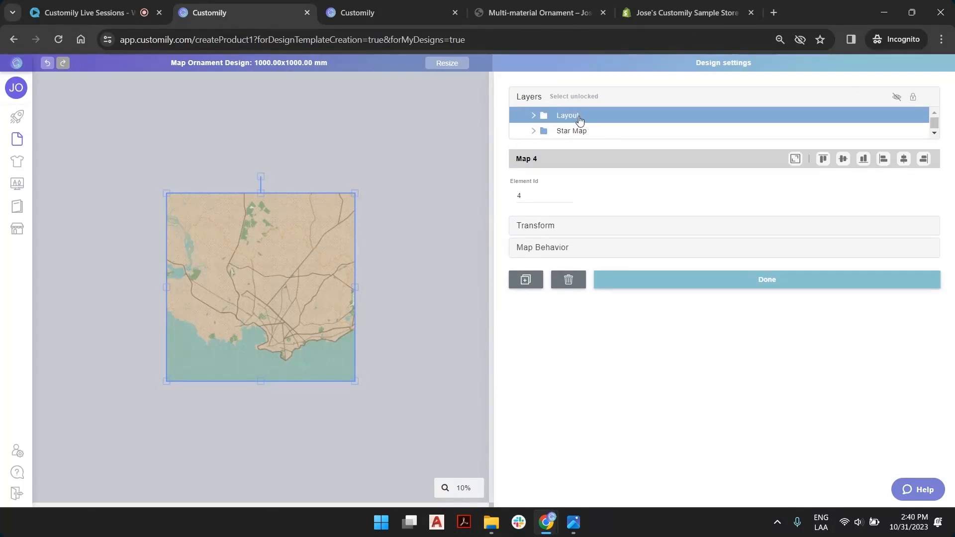
pyautogui.click(533, 115)
pyautogui.click(533, 115)
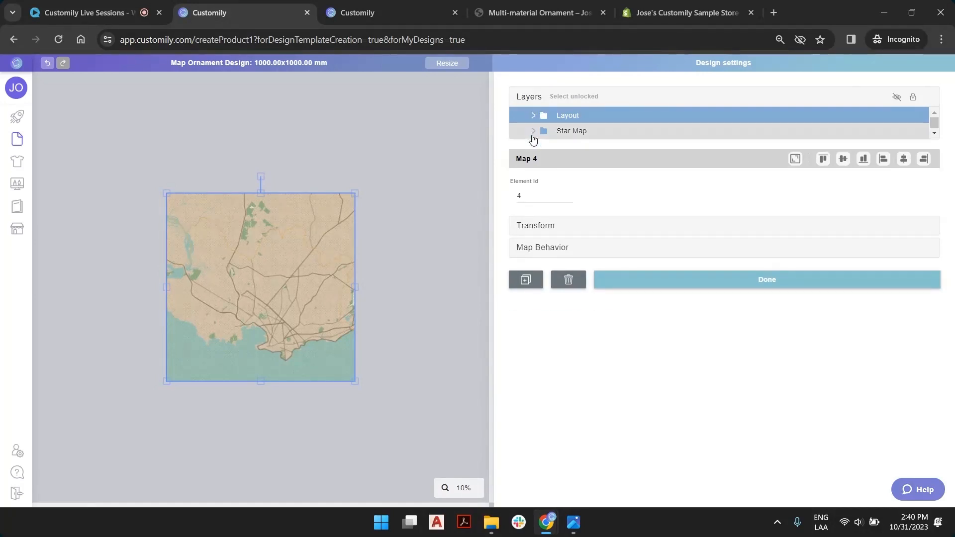
# Unhide the message and star map layers inside the Star Map layout and switch between the two layouts
pyautogui.click(534, 131)
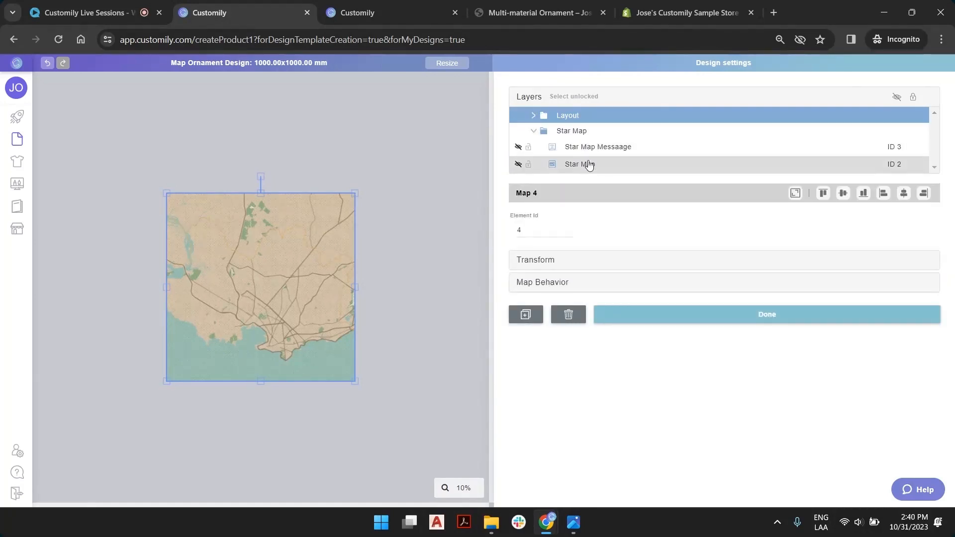
pyautogui.click(518, 164)
pyautogui.click(519, 148)
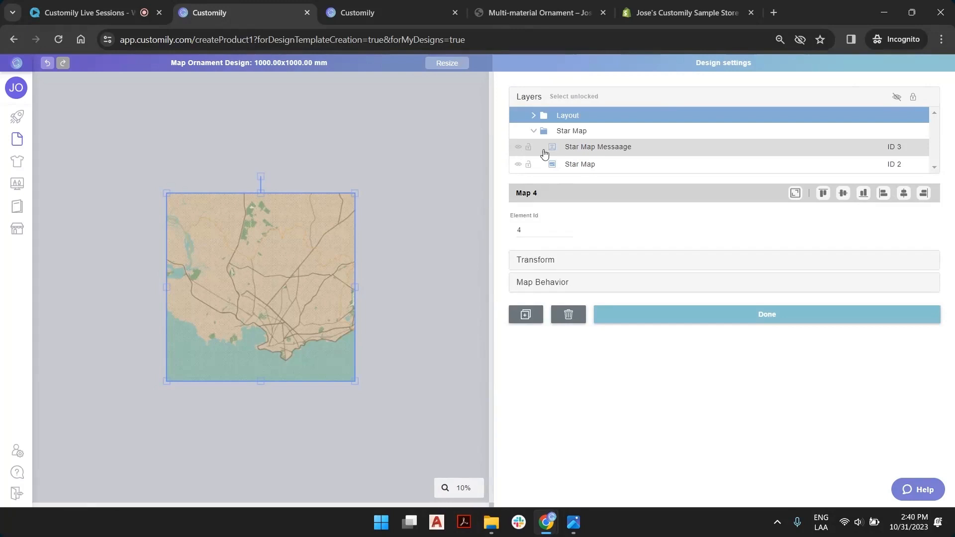
pyautogui.click(576, 132)
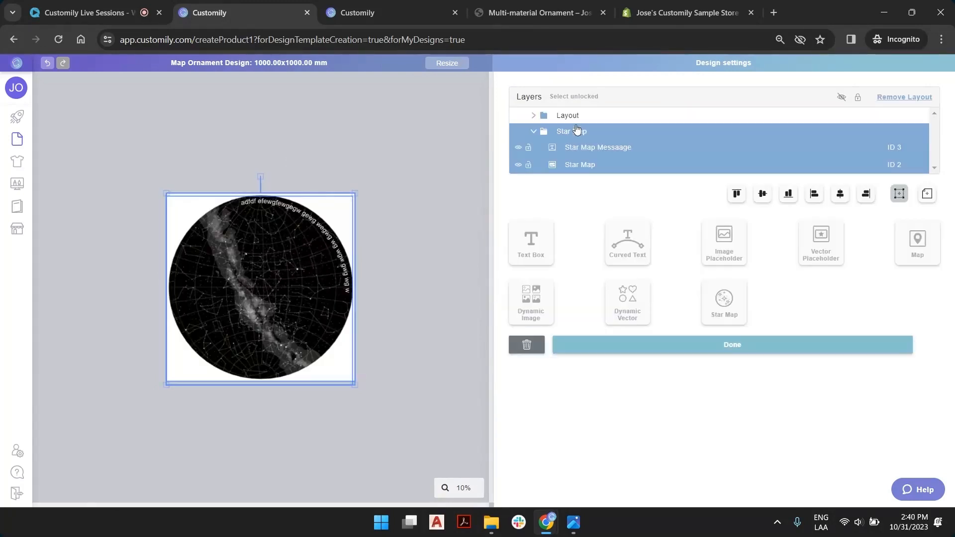
pyautogui.click(568, 116)
pyautogui.click(573, 131)
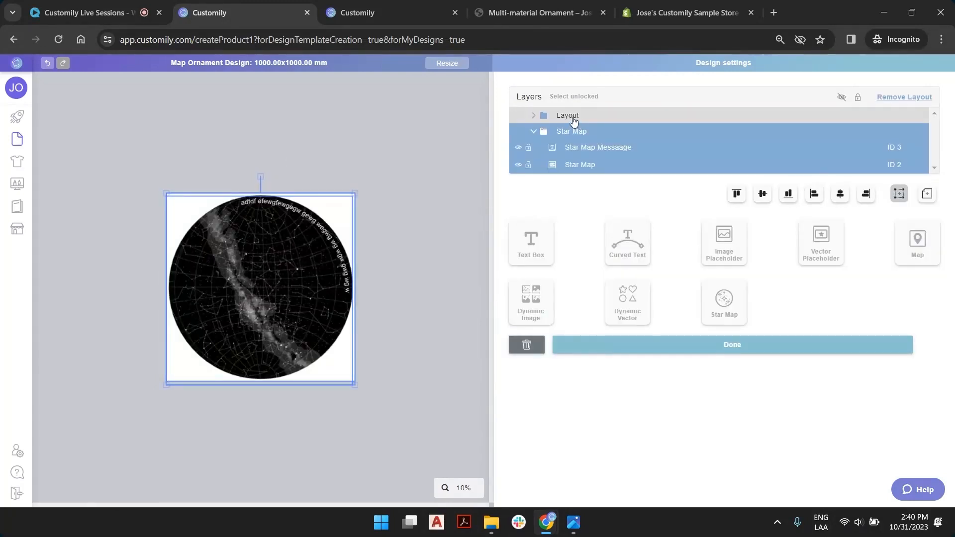
# Rename the new layout as "Street Map" and collapse the Star Map layout in the layer list
pyautogui.click(573, 116)
pyautogui.doubleClick(572, 116)
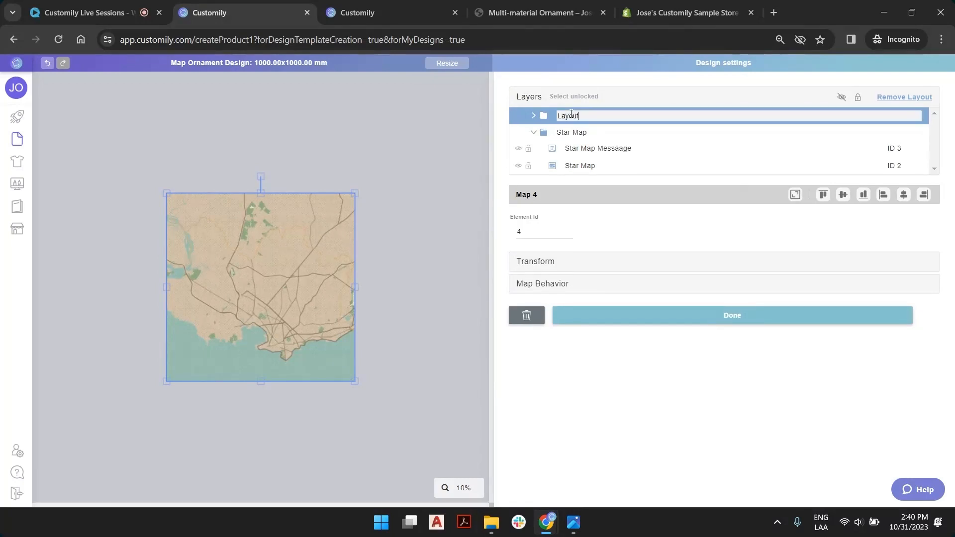
pyautogui.doubleClick(571, 115)
pyautogui.write('Street Map')
pyautogui.press('Return')
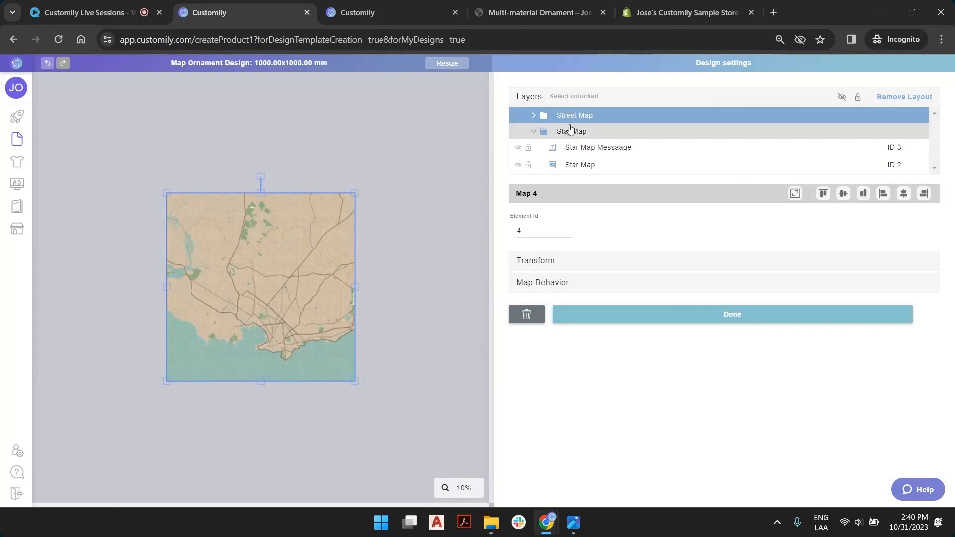
pyautogui.click(338, 135)
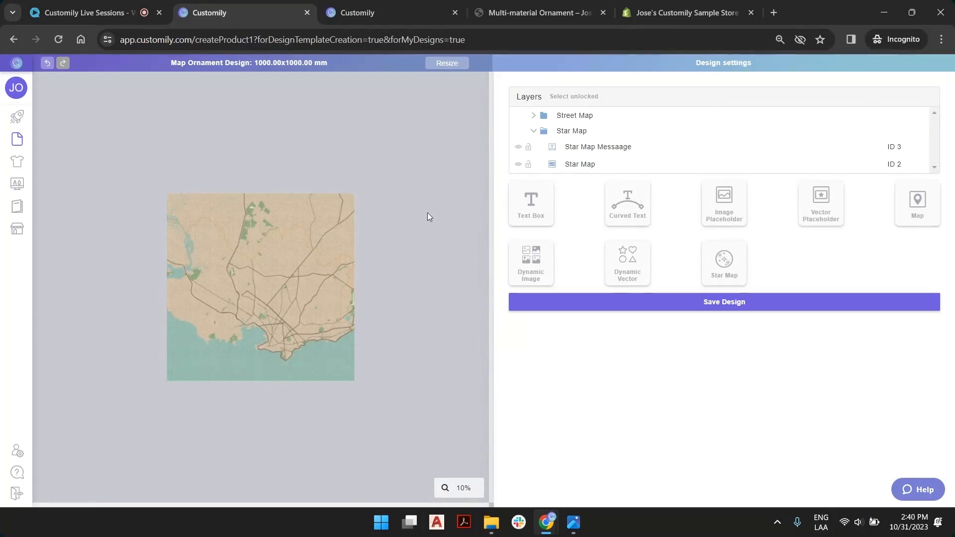
pyautogui.click(533, 131)
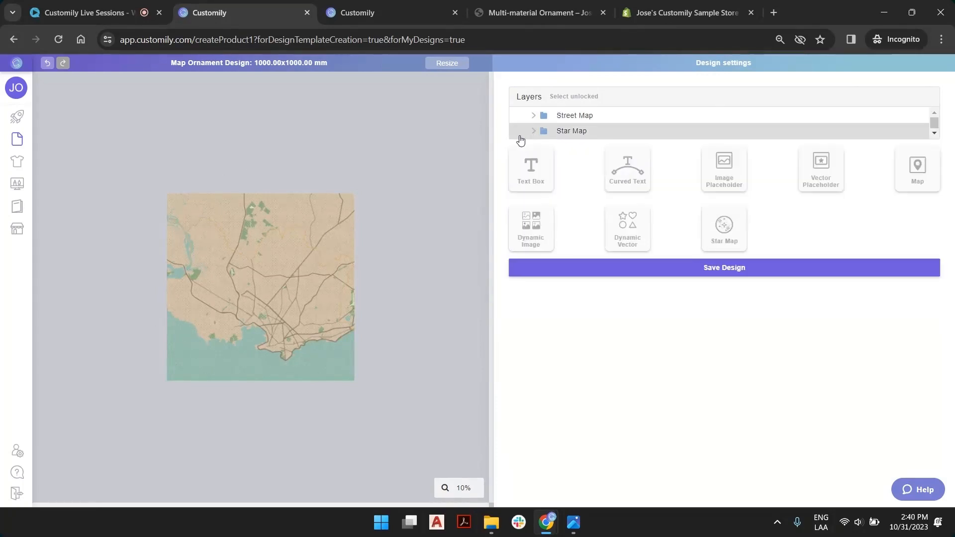
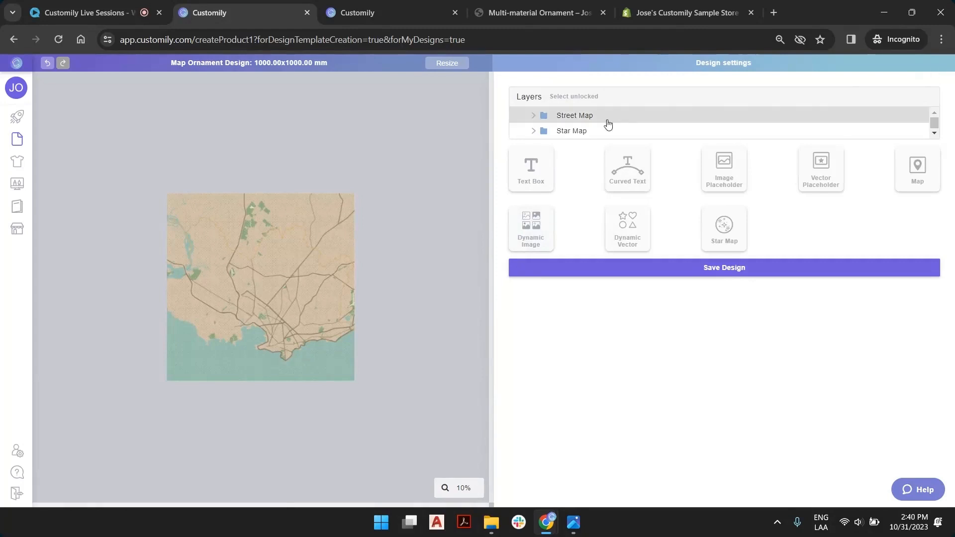
# View the Street Map and Star Map layouts in turn and save the design
pyautogui.click(576, 116)
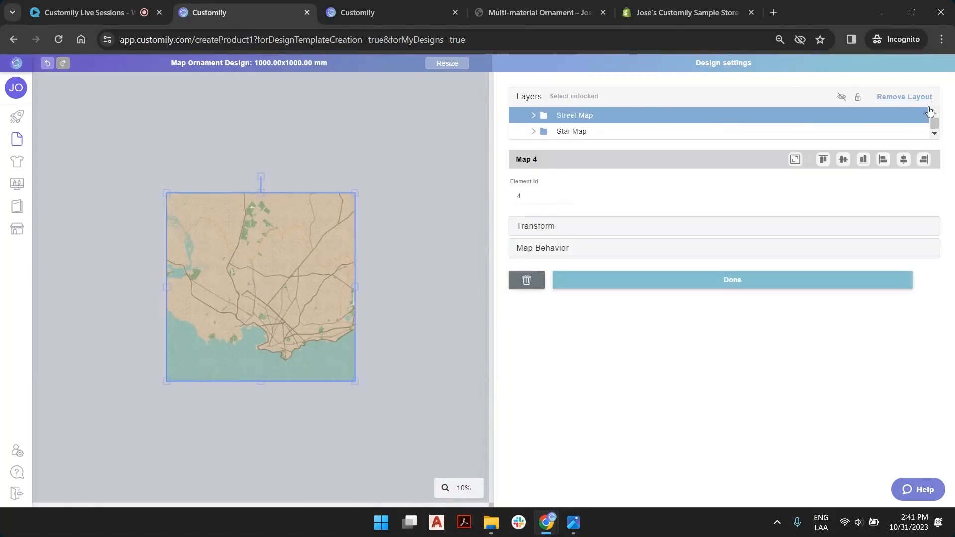
pyautogui.click(574, 132)
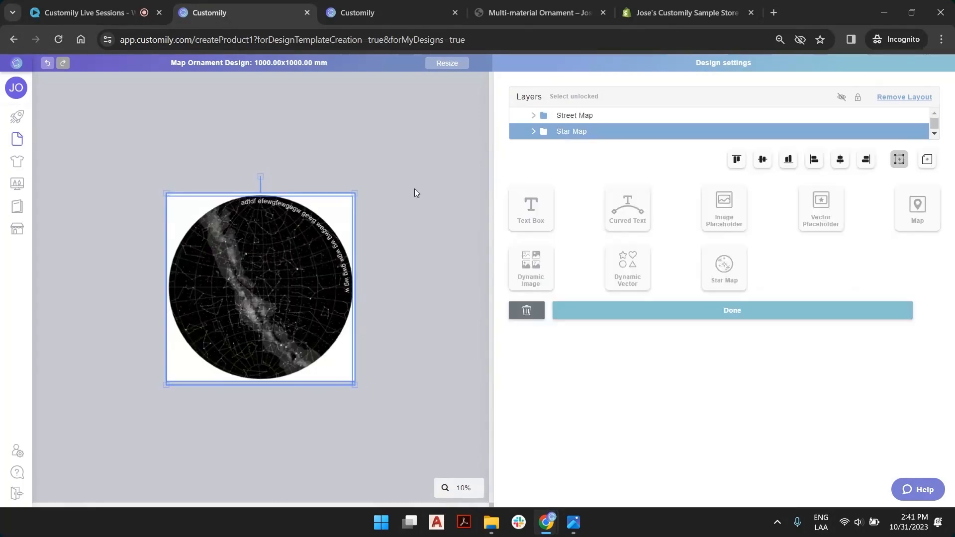
pyautogui.click(422, 131)
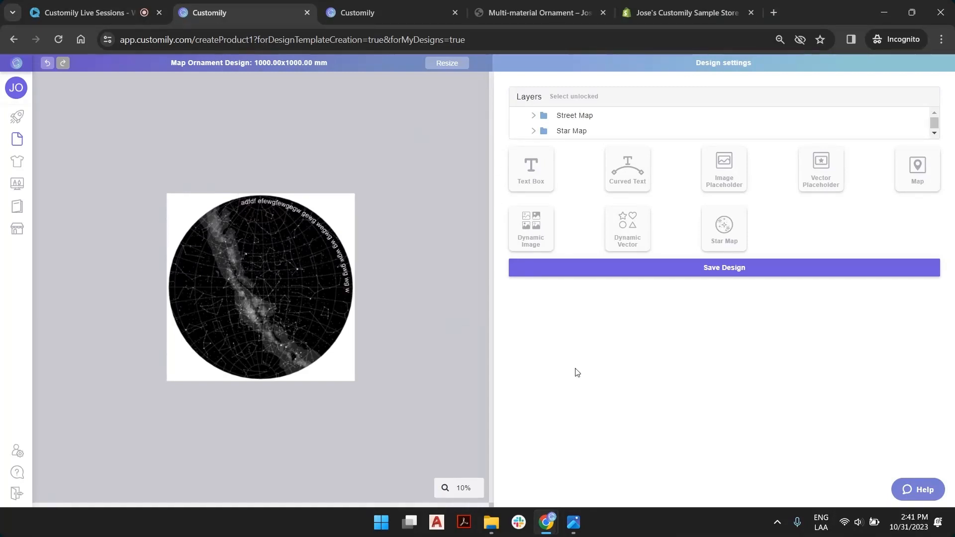
pyautogui.click(733, 272)
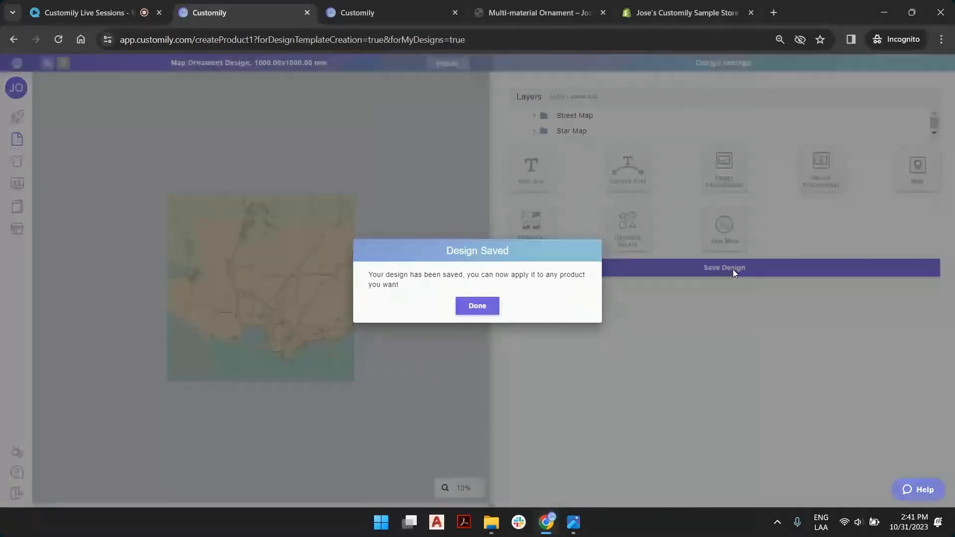
# Dismiss the save confirmation and go to the last page of the designs list
pyautogui.click(479, 310)
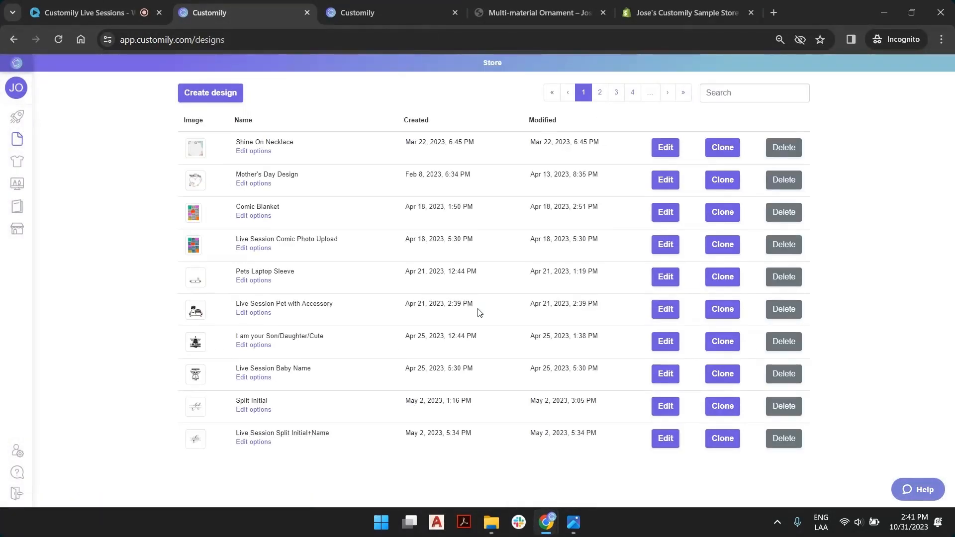
pyautogui.moveTo(22, 139)
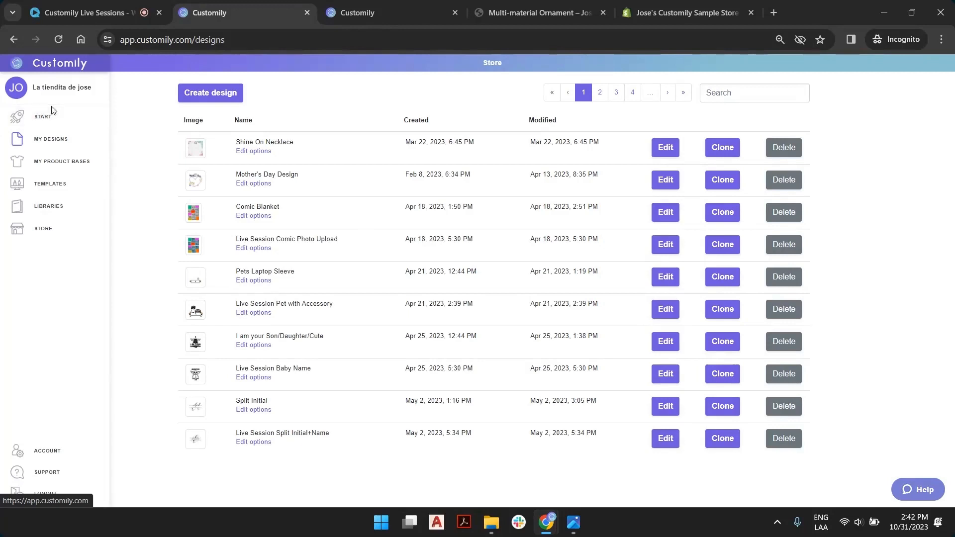
pyautogui.click(683, 93)
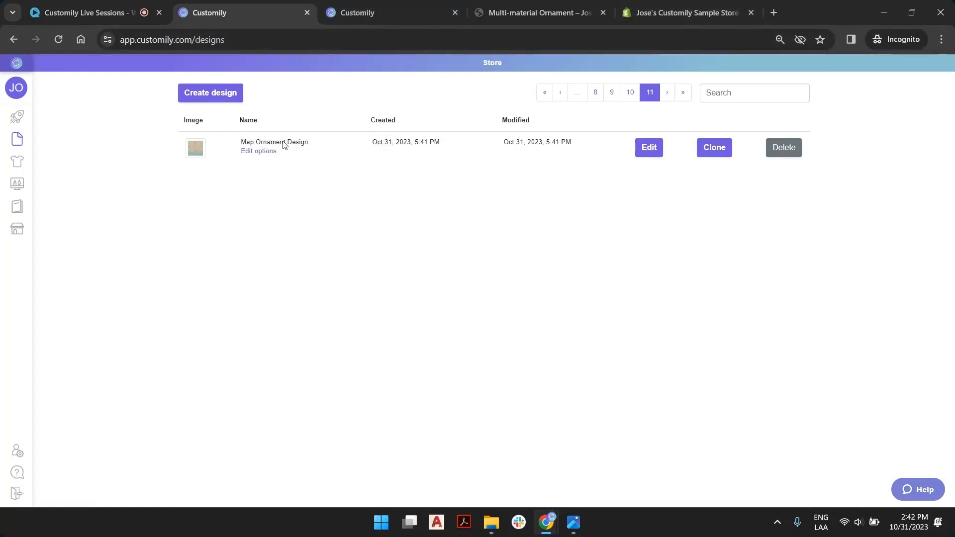
# Inspect the location map picker on the Multi-material Ornament store page and return to the Customily designs list
pyautogui.click(544, 15)
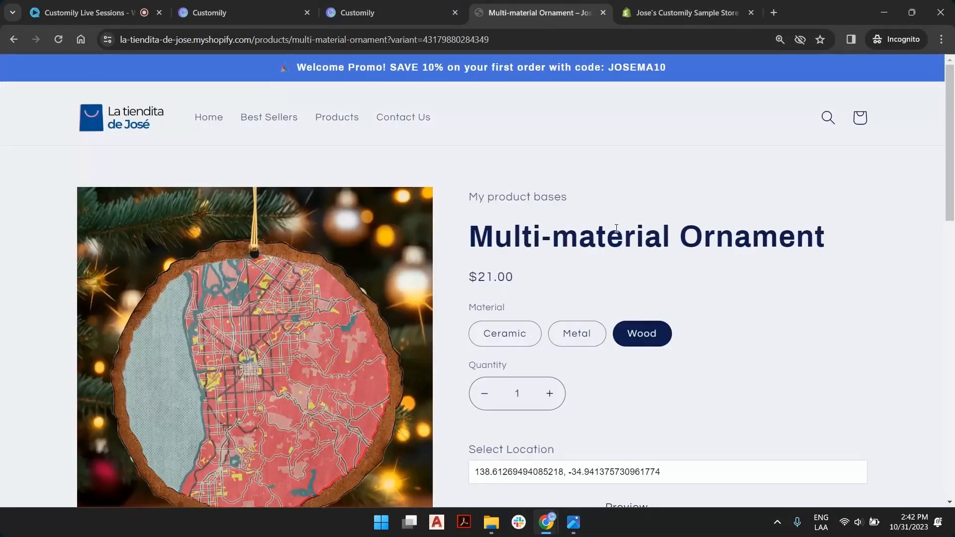
pyautogui.scroll(-5, 621, 271)
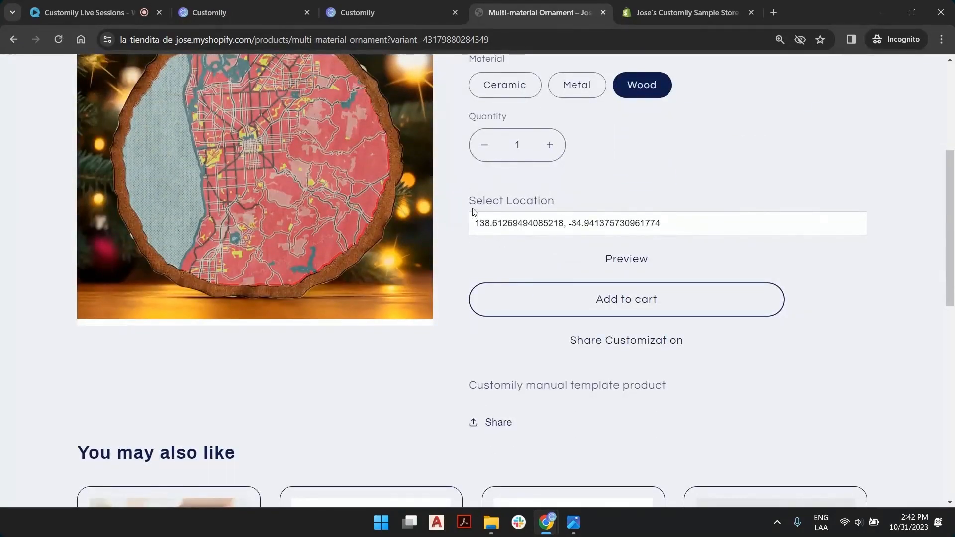
pyautogui.click(559, 218)
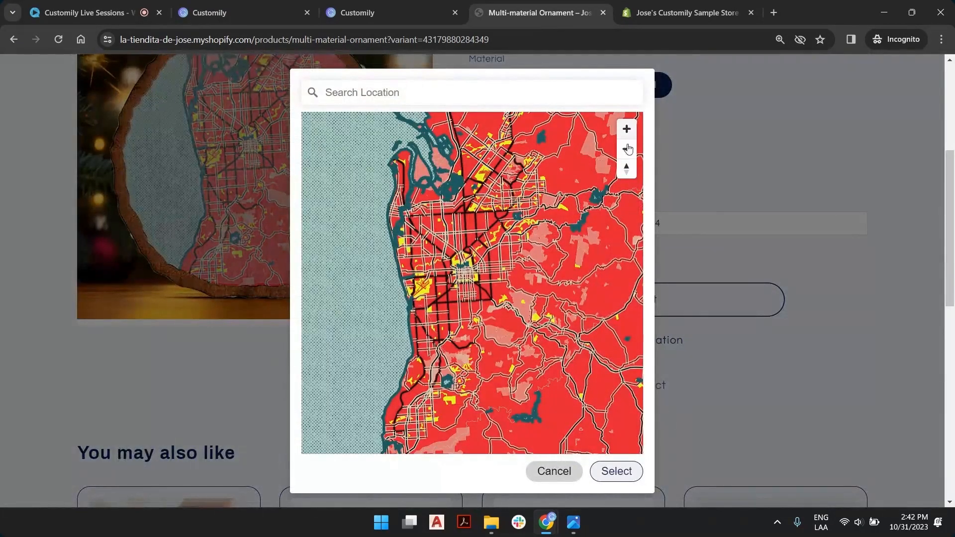
pyautogui.click(616, 471)
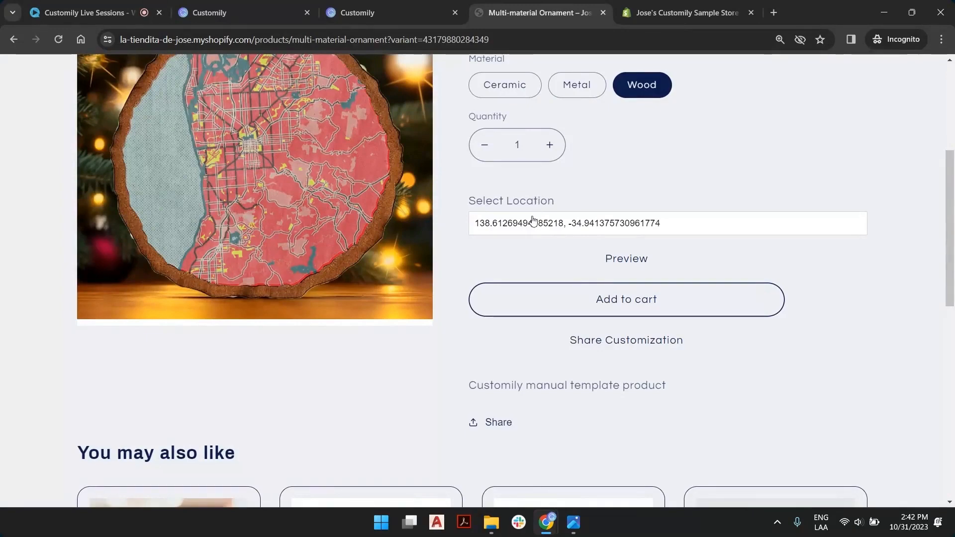
pyautogui.click(377, 13)
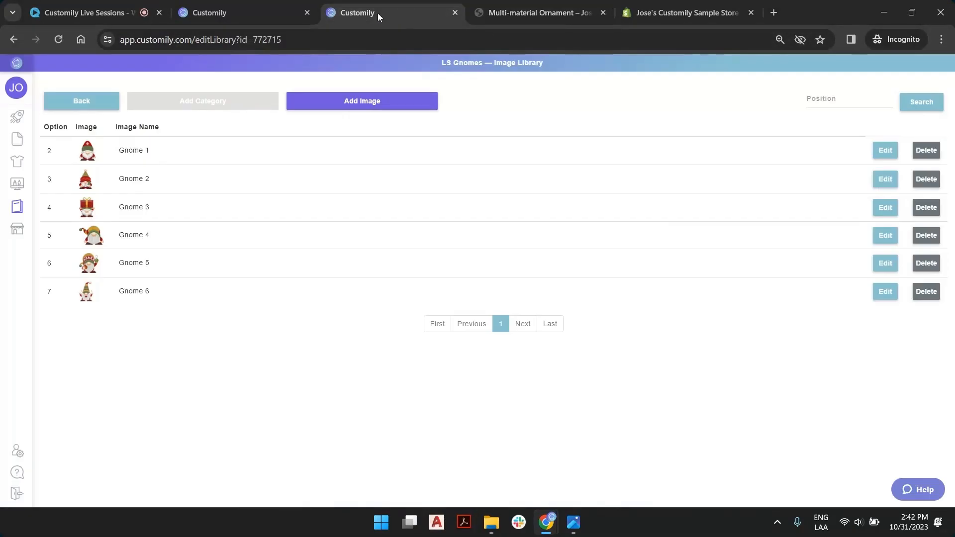
pyautogui.click(222, 11)
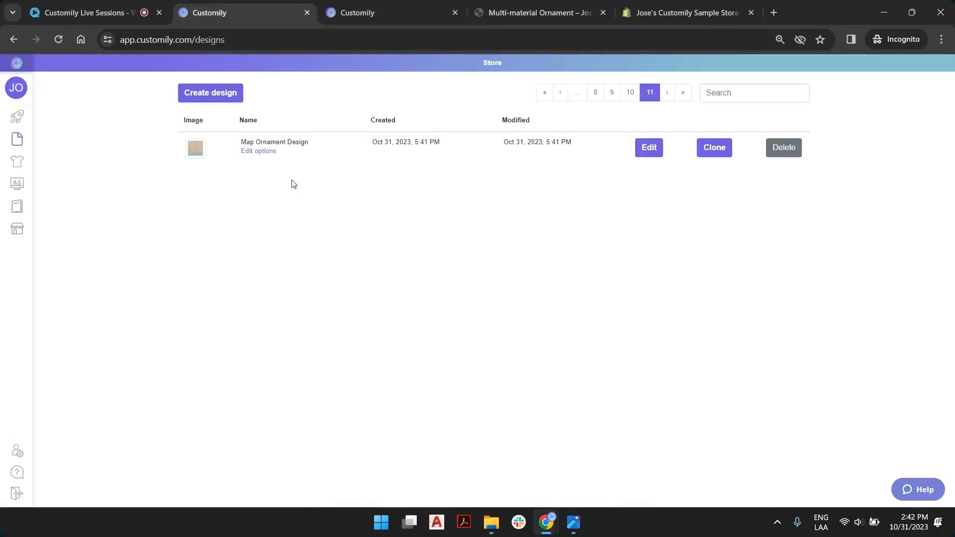
# Open the Map Ornament Design's option set, turn on the options preview and look at the Layout choices
pyautogui.click(253, 156)
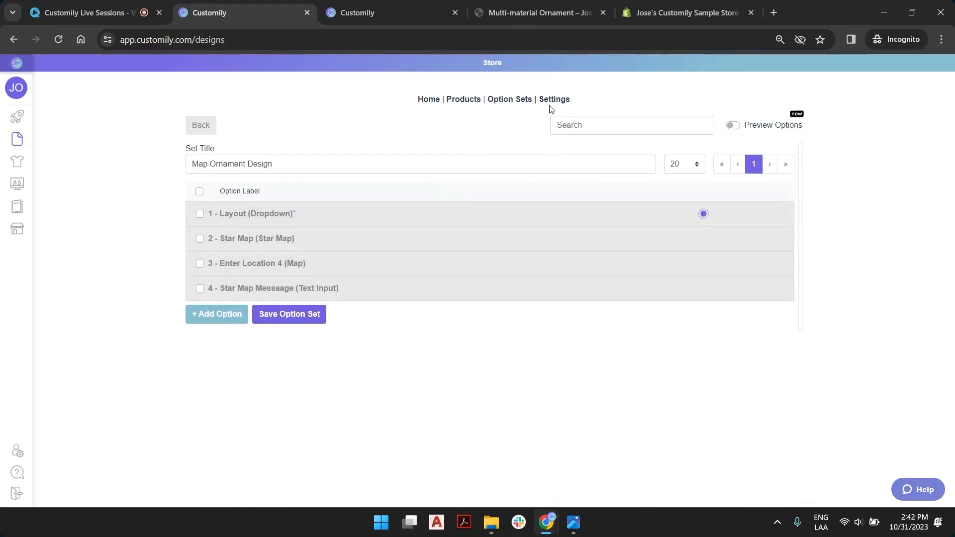
pyautogui.click(733, 126)
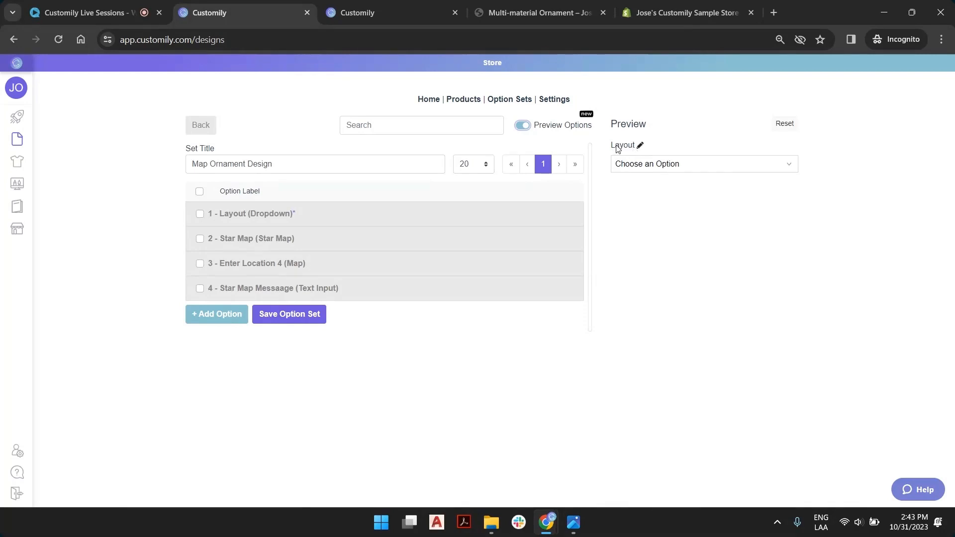
pyautogui.click(663, 167)
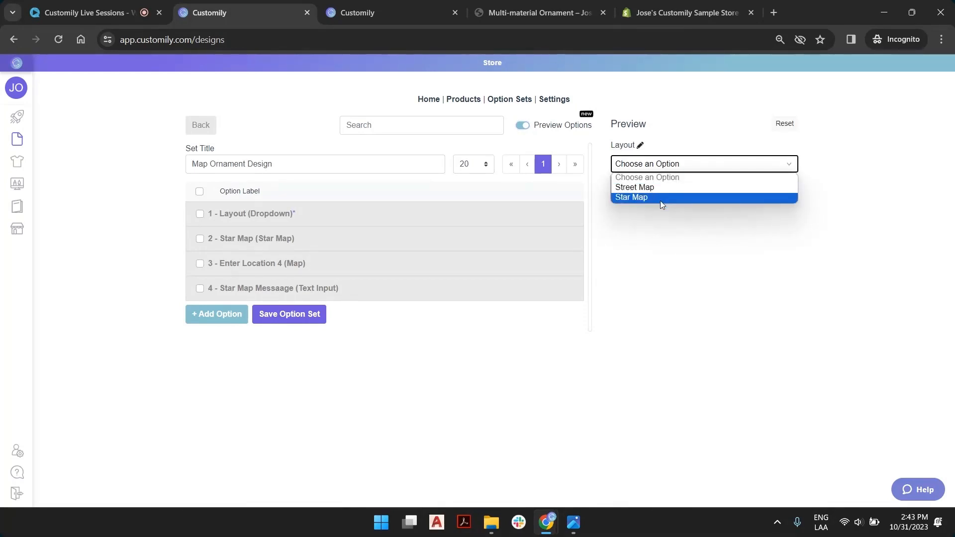
pyautogui.click(666, 242)
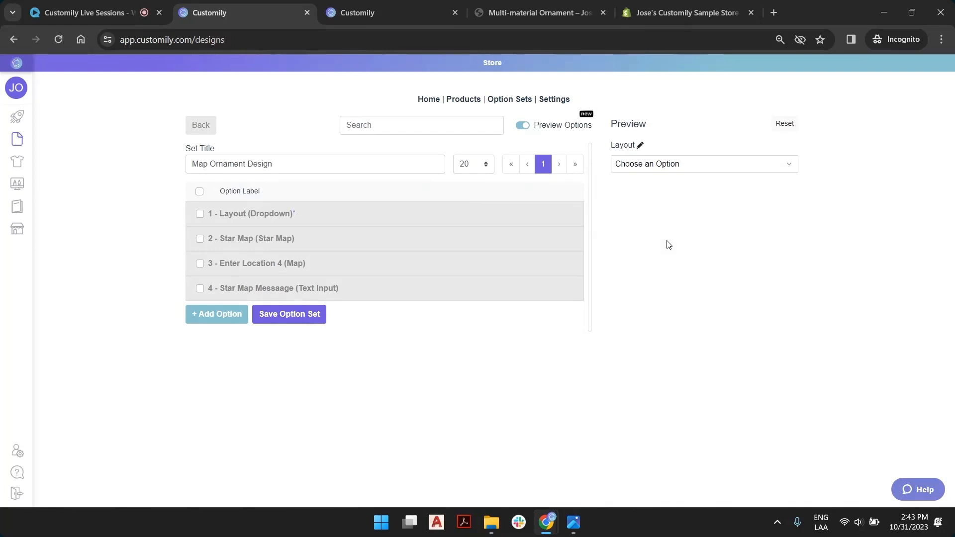
# Relabel the Layout dropdown option as "Pick your Map Style"
pyautogui.click(641, 148)
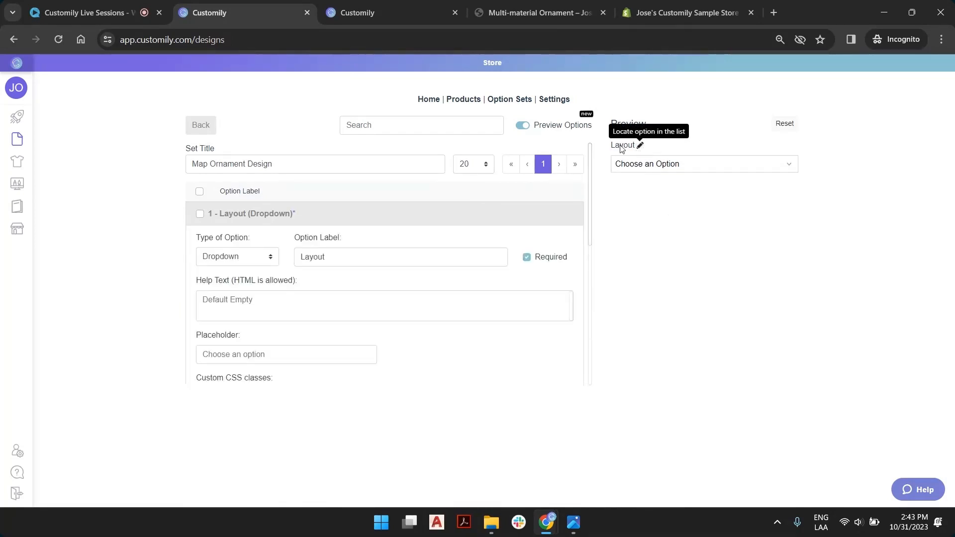
pyautogui.doubleClick(313, 257)
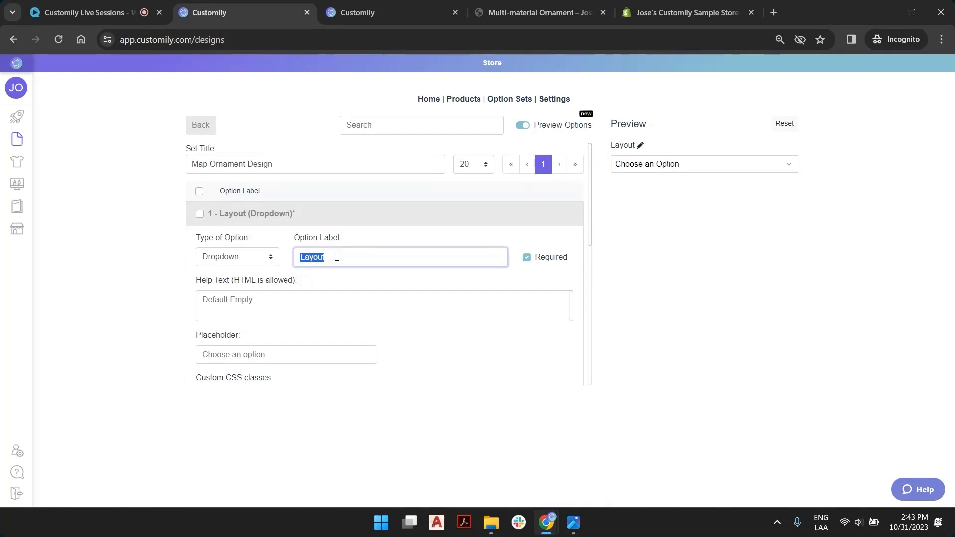
pyautogui.write('Pick an')
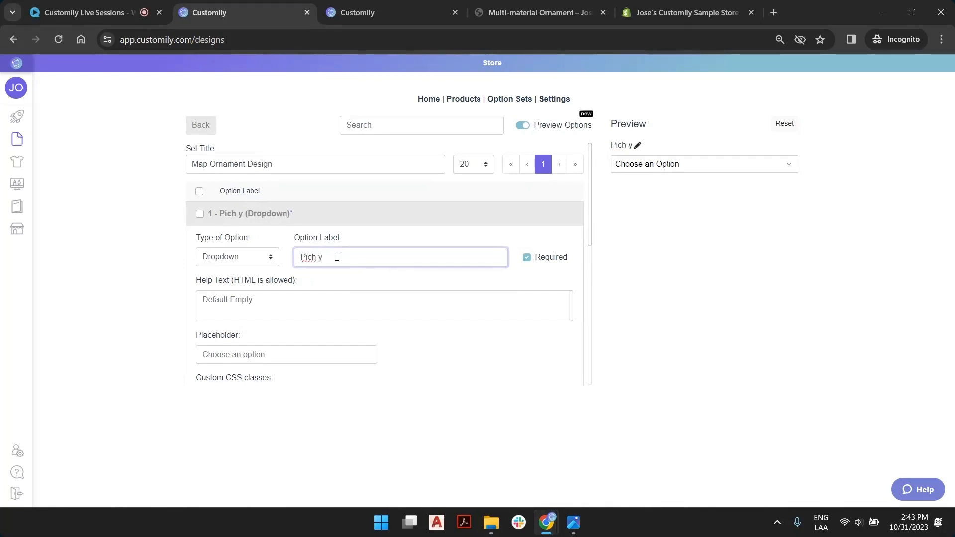
pyautogui.press('BackSpace')
pyautogui.press('BackSpace')
pyautogui.press('BackSpace')
pyautogui.press('BackSpace')
pyautogui.write('k your Map')
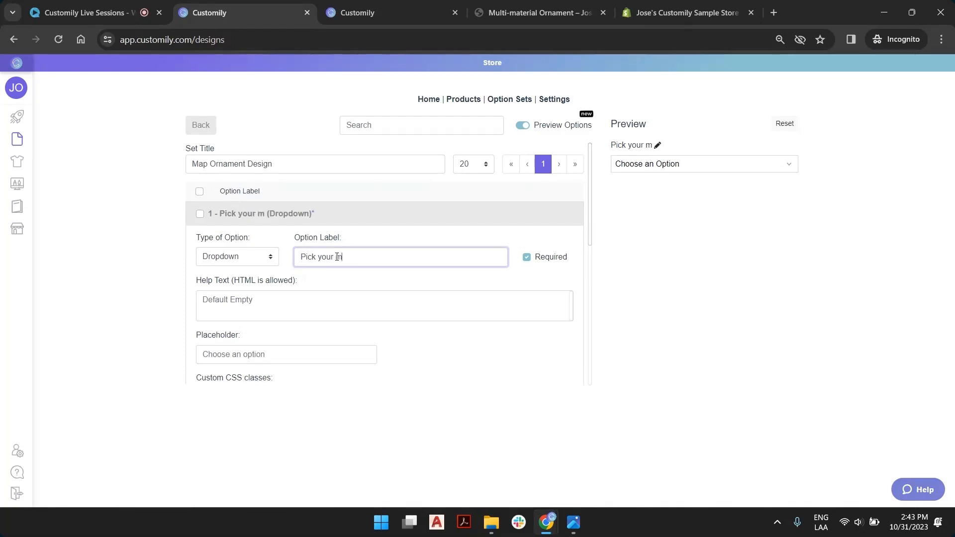
pyautogui.write(' Style')
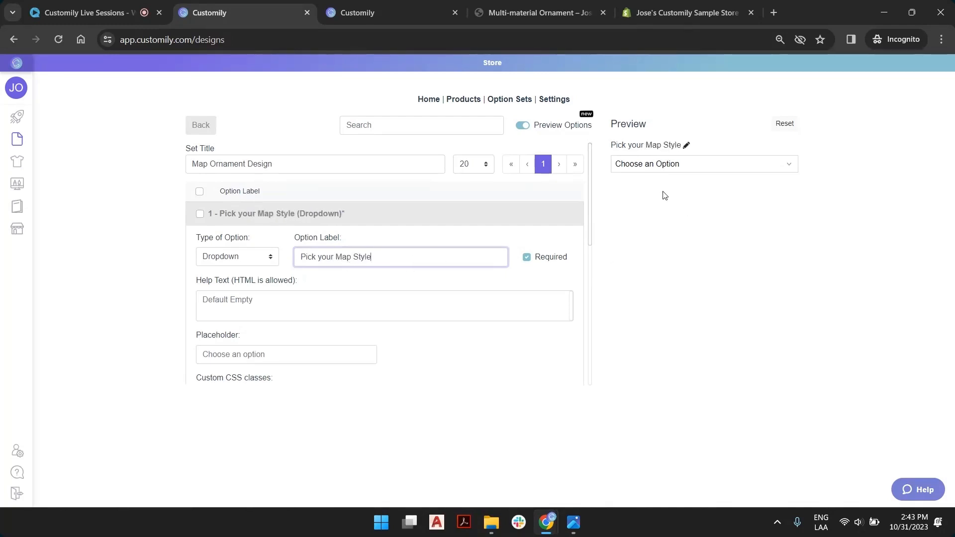
# Set the placeholder of the map style dropdown to "Click to expand"
pyautogui.scroll(-3, 353, 300)
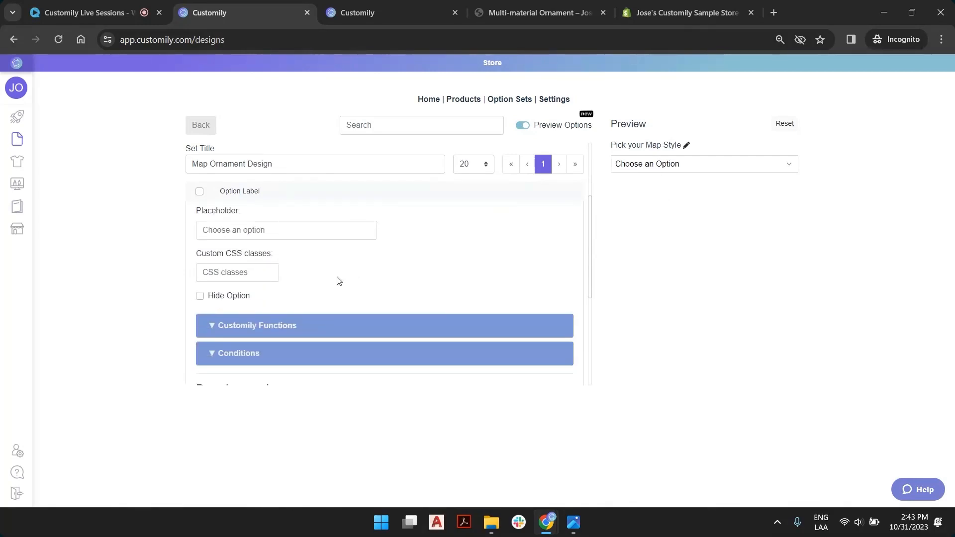
pyautogui.click(241, 229)
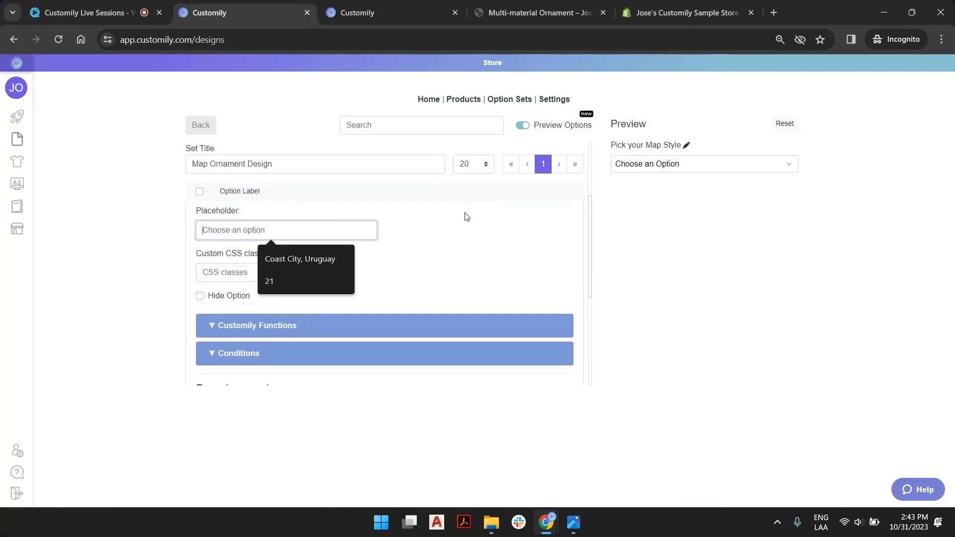
pyautogui.write('Click to')
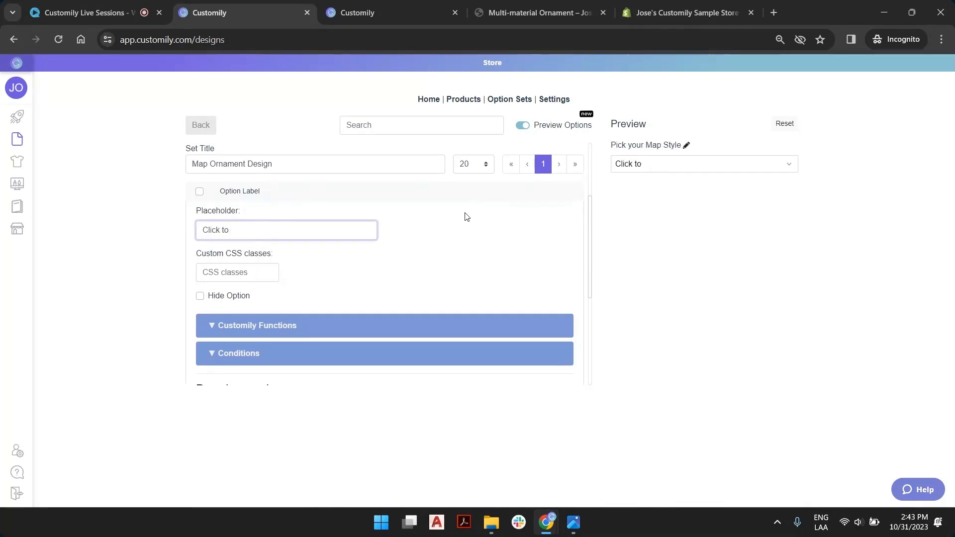
pyautogui.write(' expand')
# Preview the Street Map style and relabel its Enter Location 4 map option as "Pick your Location"
pyautogui.click(669, 165)
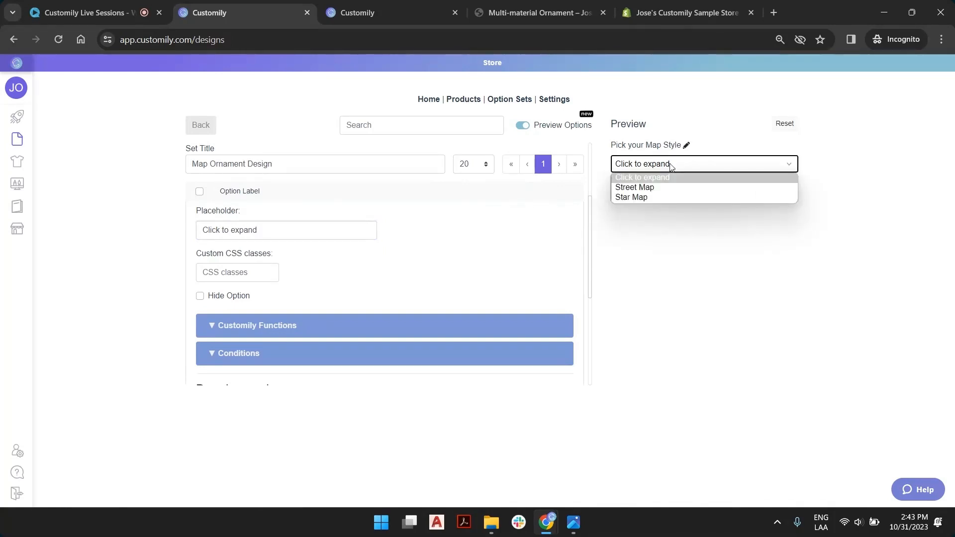
pyautogui.click(651, 188)
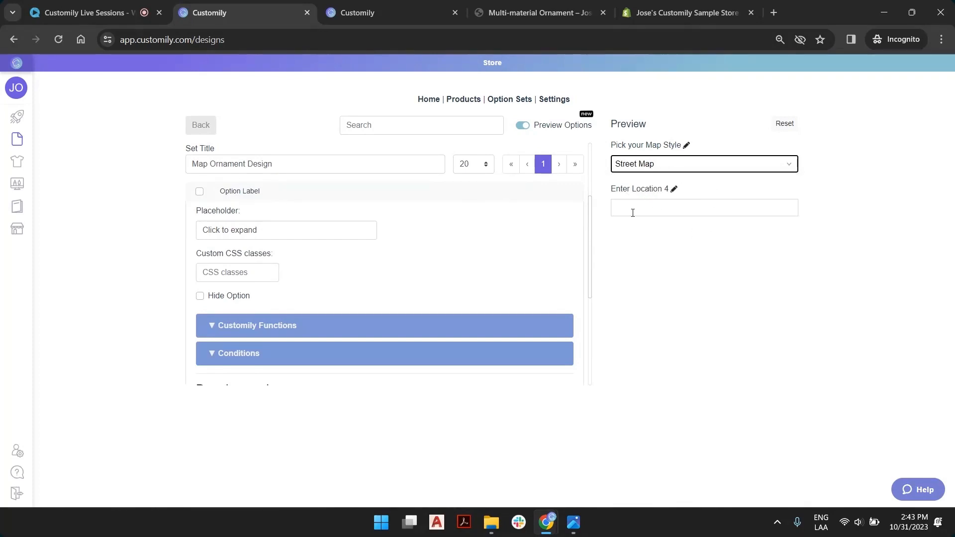
pyautogui.click(675, 190)
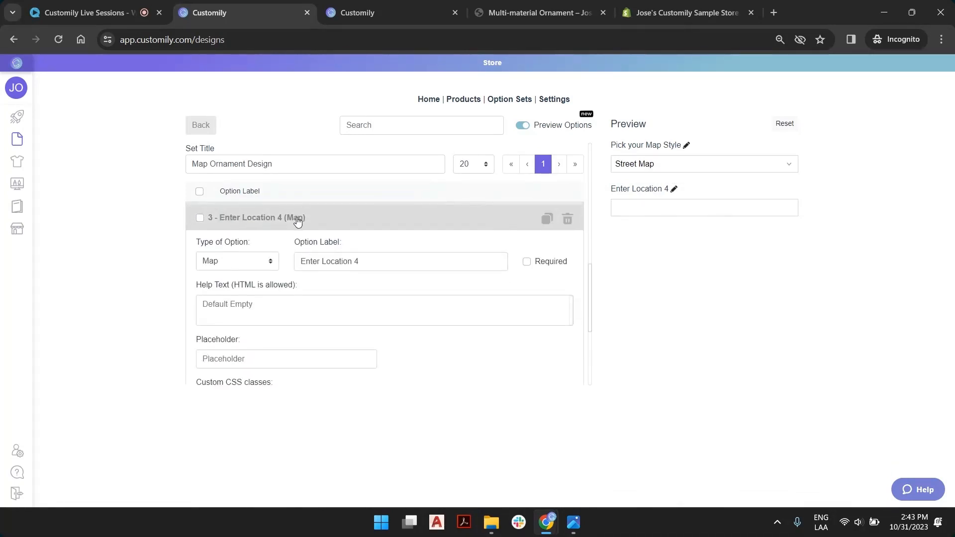
pyautogui.tripleClick(330, 260)
pyautogui.write('P')
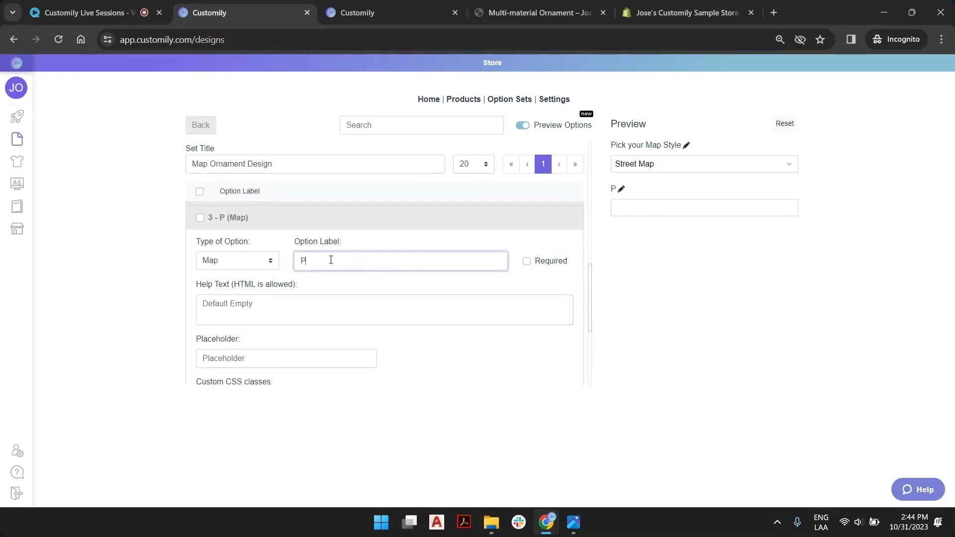
pyautogui.write('ick your Location')
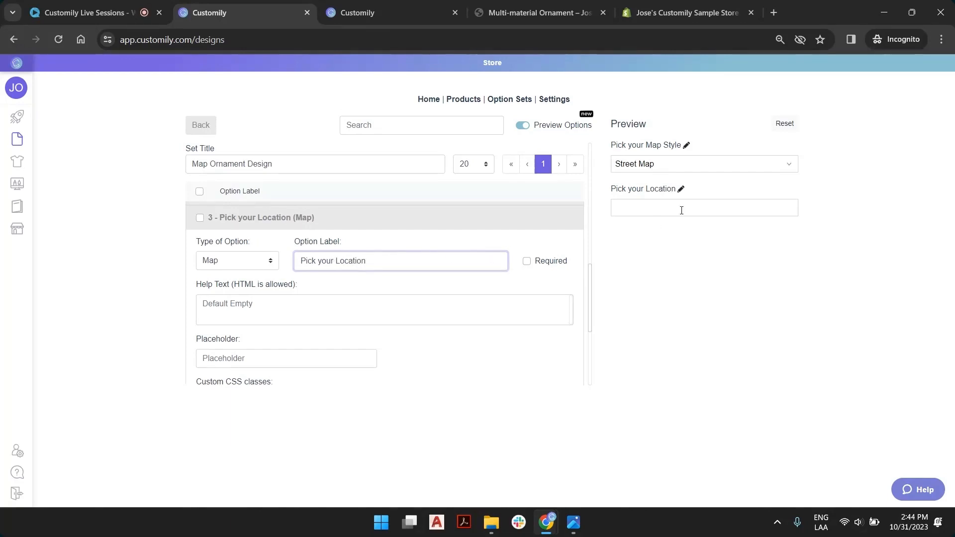
# Preview the Star Map style and relabel its Star Map option as "Pick your Location"
pyautogui.click(667, 168)
pyautogui.click(643, 191)
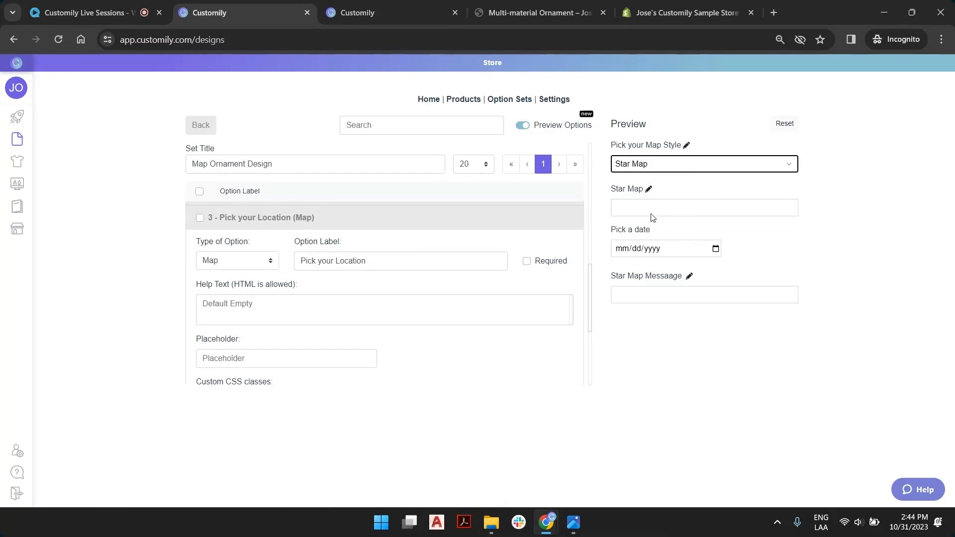
pyautogui.click(649, 191)
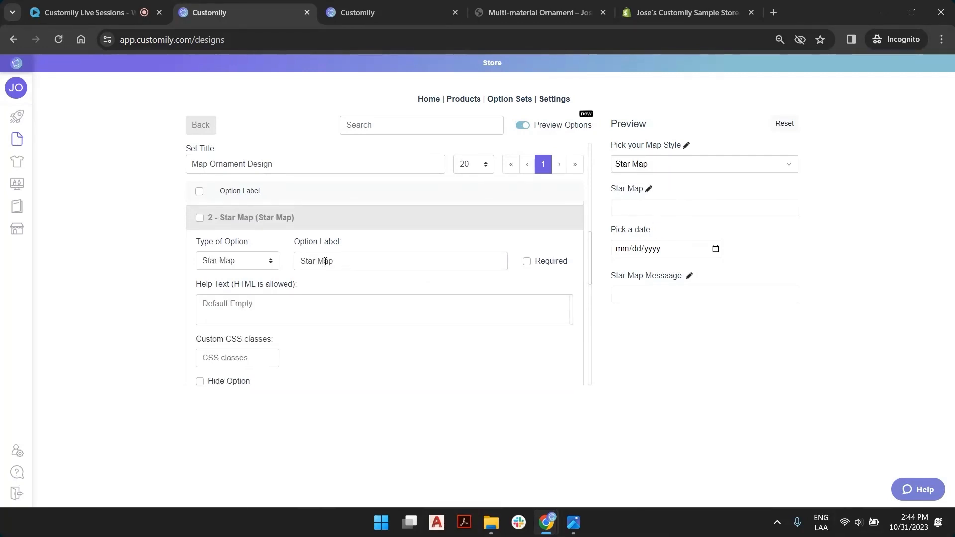
pyautogui.tripleClick(326, 261)
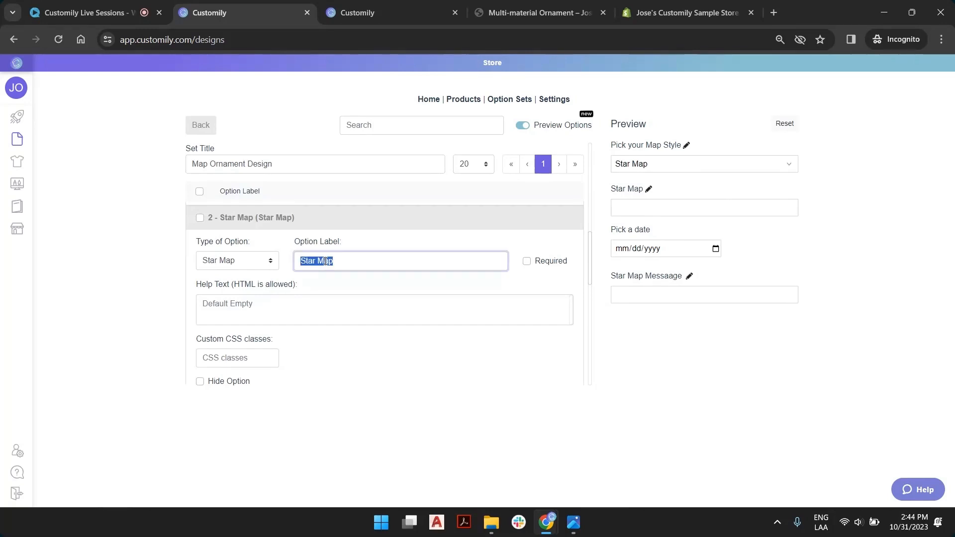
pyautogui.write('Pick your L')
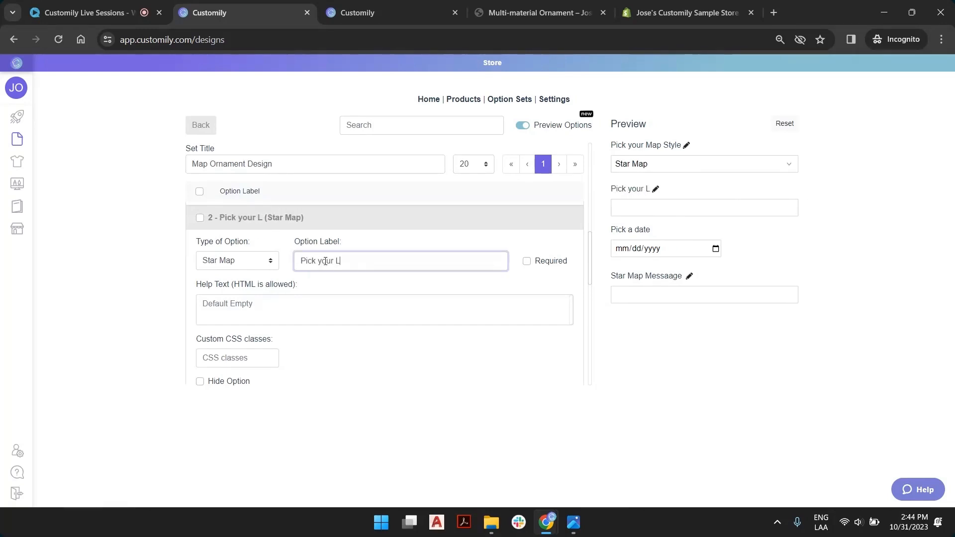
pyautogui.write('ocation')
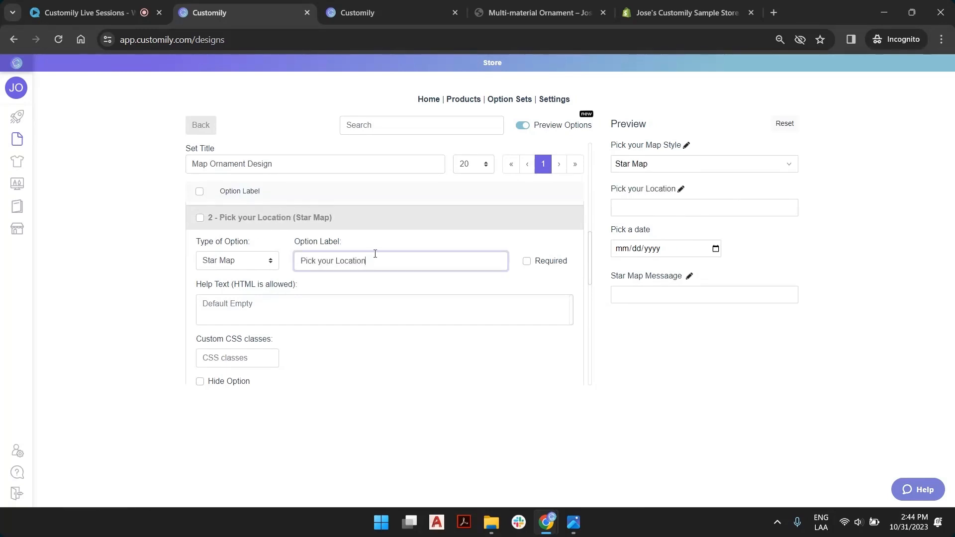
# Replace "Star Map" with "Type your" in the label of the message text input option
pyautogui.scroll(-4, 375, 255)
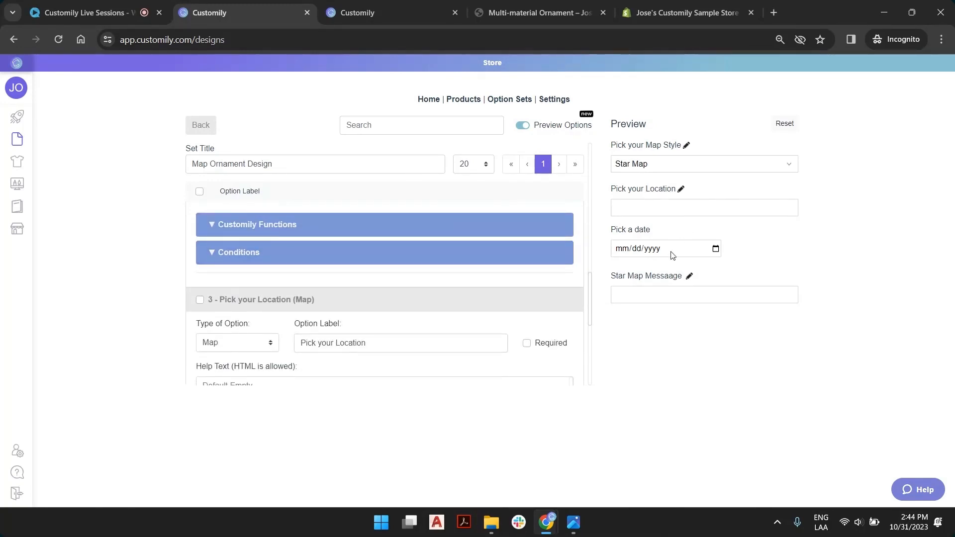
pyautogui.click(689, 277)
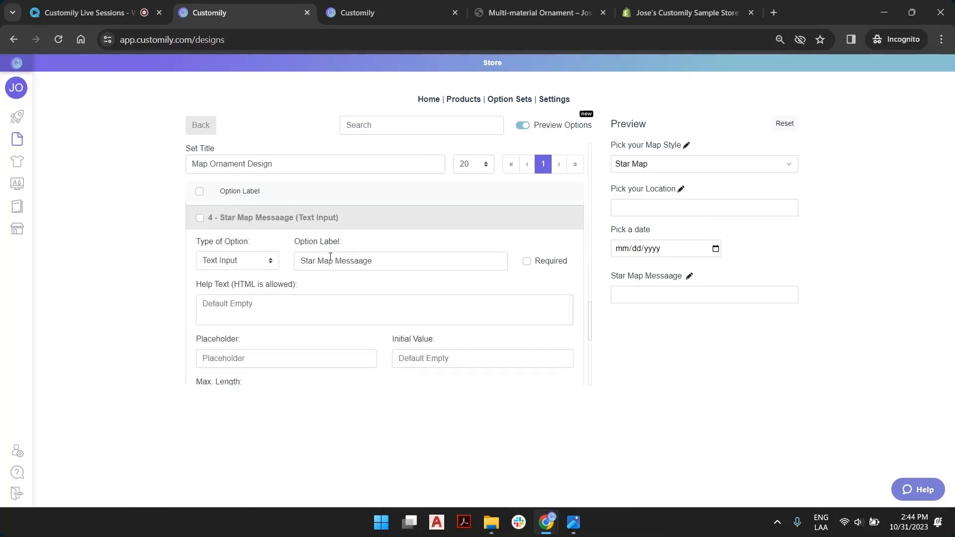
pyautogui.moveTo(330, 257); pyautogui.dragTo(300, 260)
pyautogui.write('Ty')
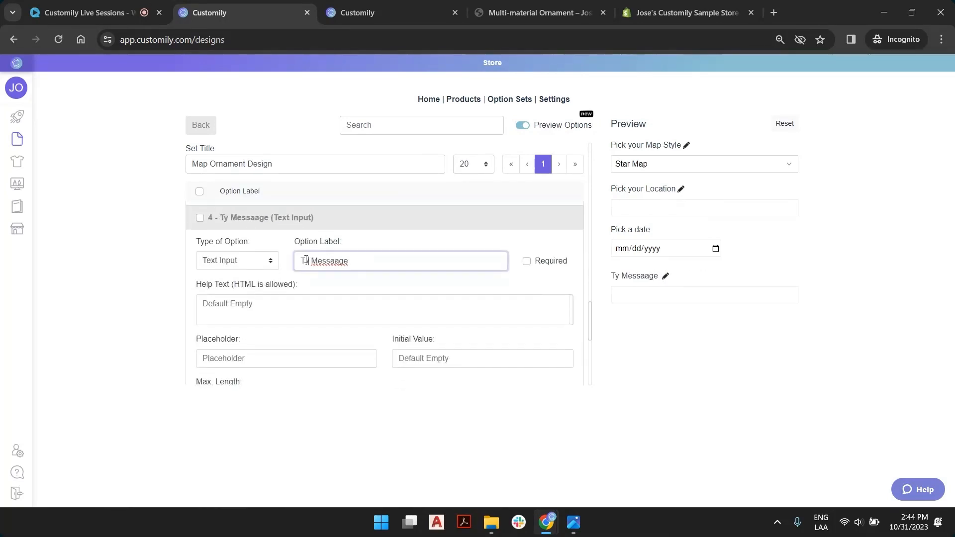
pyautogui.write('pe your')
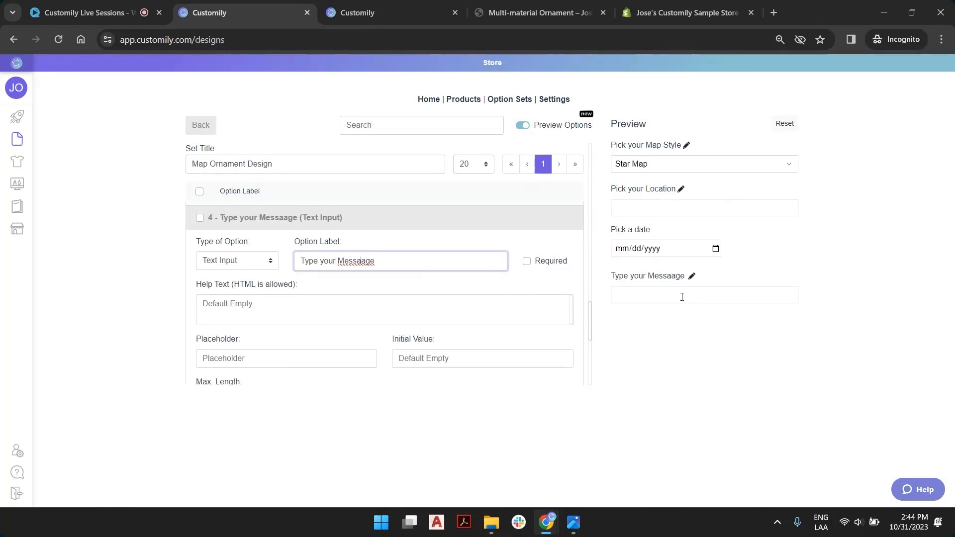
# Correct the spelling of the message text input's option label to "Type your Message"
pyautogui.press('BackSpace')
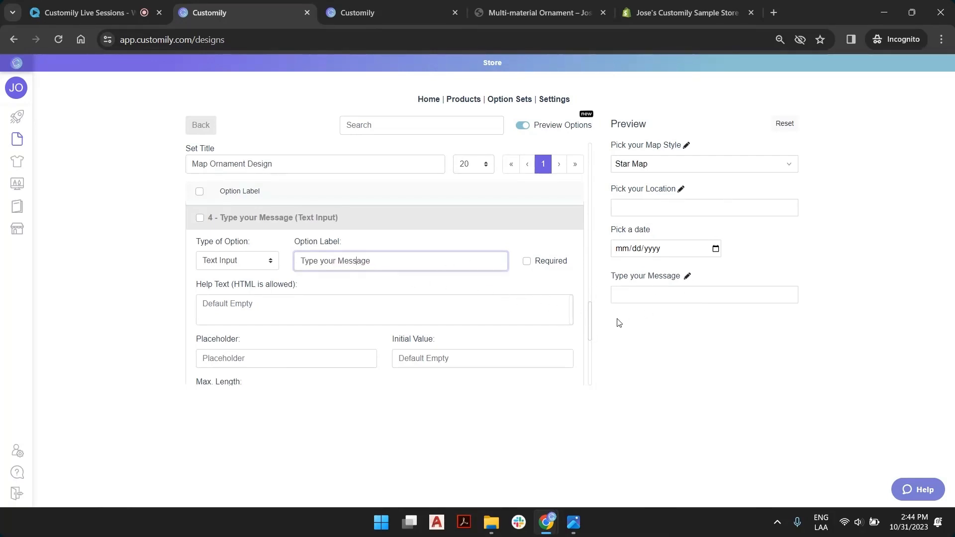
pyautogui.click(575, 284)
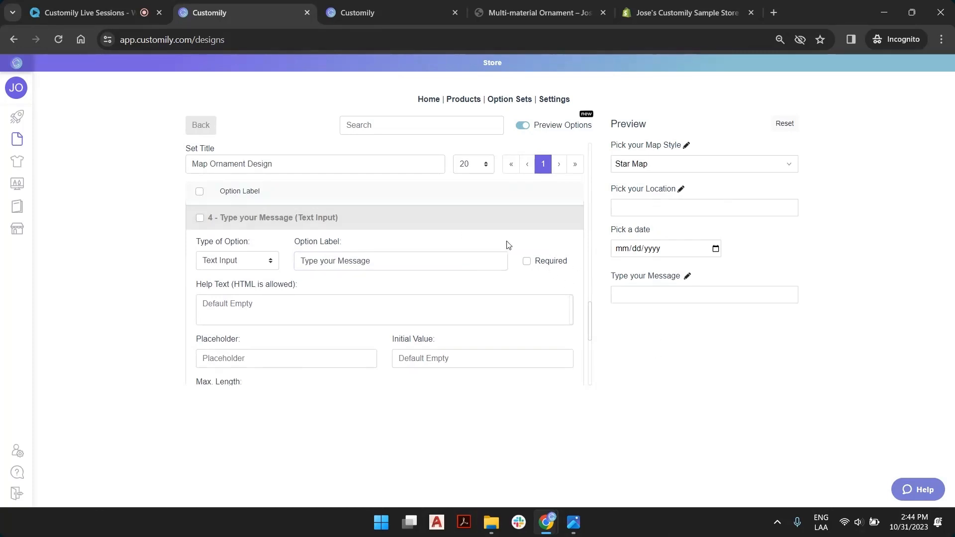
pyautogui.scroll(20, 292, 217)
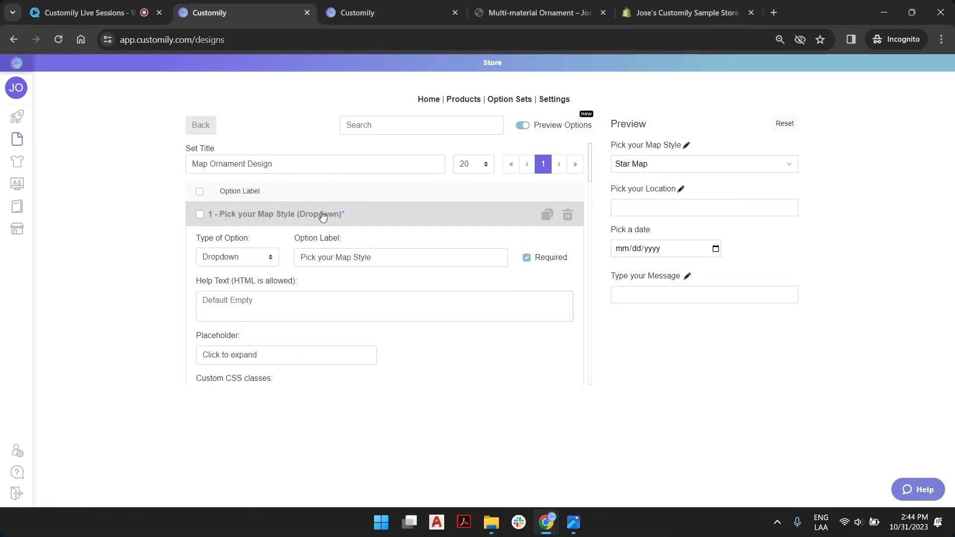
# Collapse all four options and move the Map location option above the Star Map one, keeping the message text input last
pyautogui.click(315, 215)
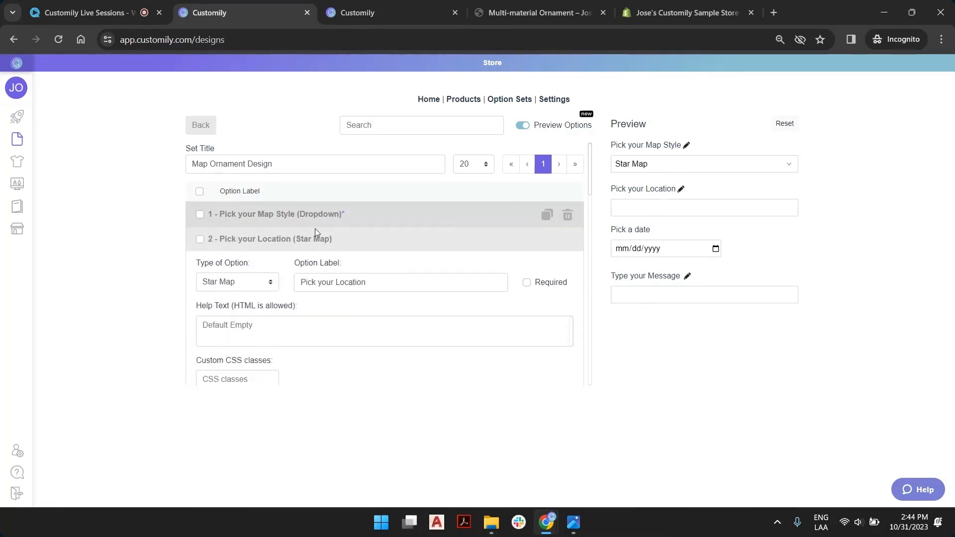
pyautogui.click(316, 239)
pyautogui.click(315, 265)
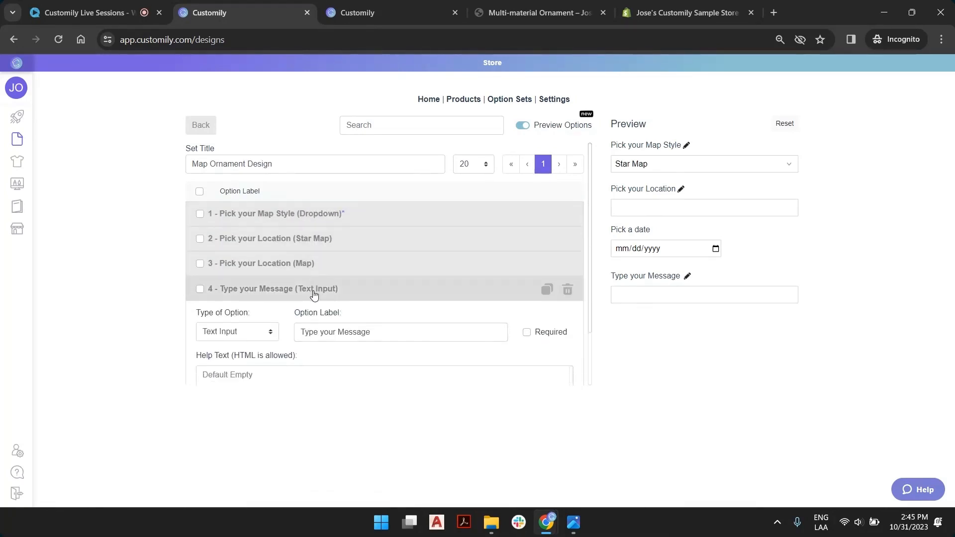
pyautogui.click(315, 288)
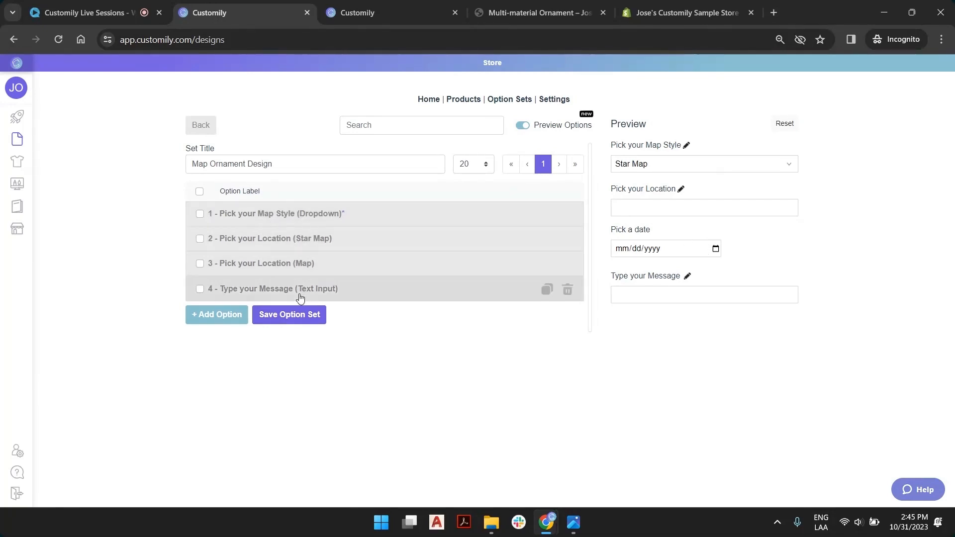
pyautogui.moveTo(300, 298); pyautogui.dragTo(301, 267)
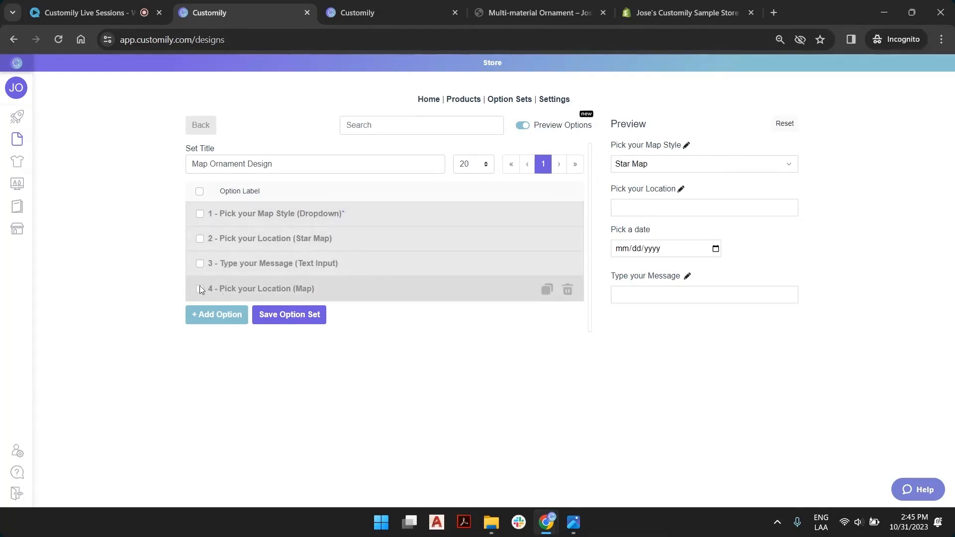
pyautogui.moveTo(300, 289); pyautogui.dragTo(302, 229)
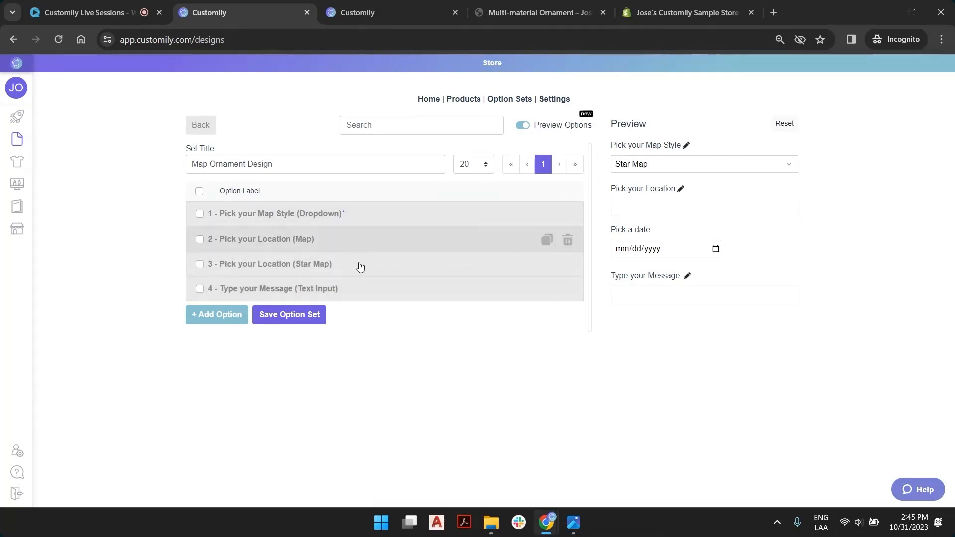
# Check the reordered options in the preview for the Street Map style and for the Star Map style
pyautogui.click(700, 164)
pyautogui.click(694, 183)
pyautogui.click(704, 165)
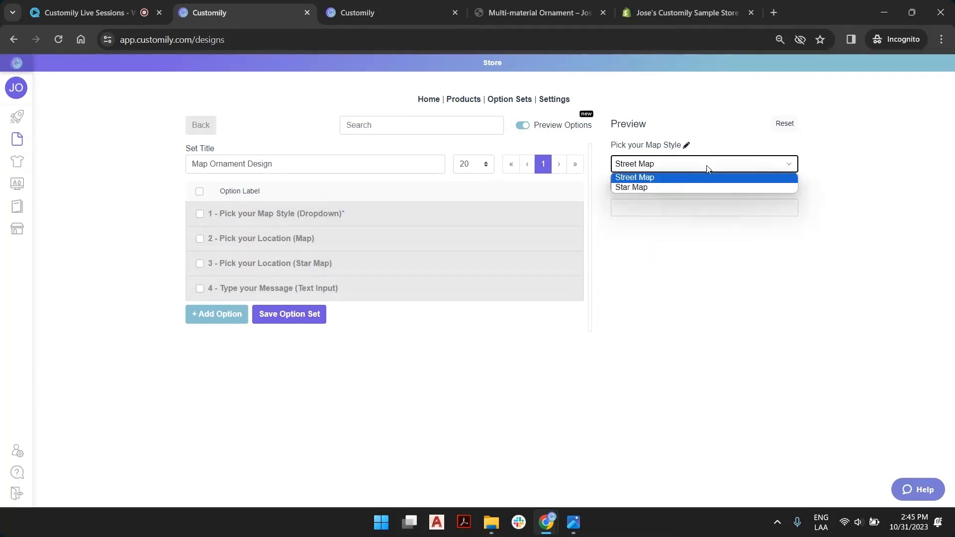
pyautogui.click(690, 188)
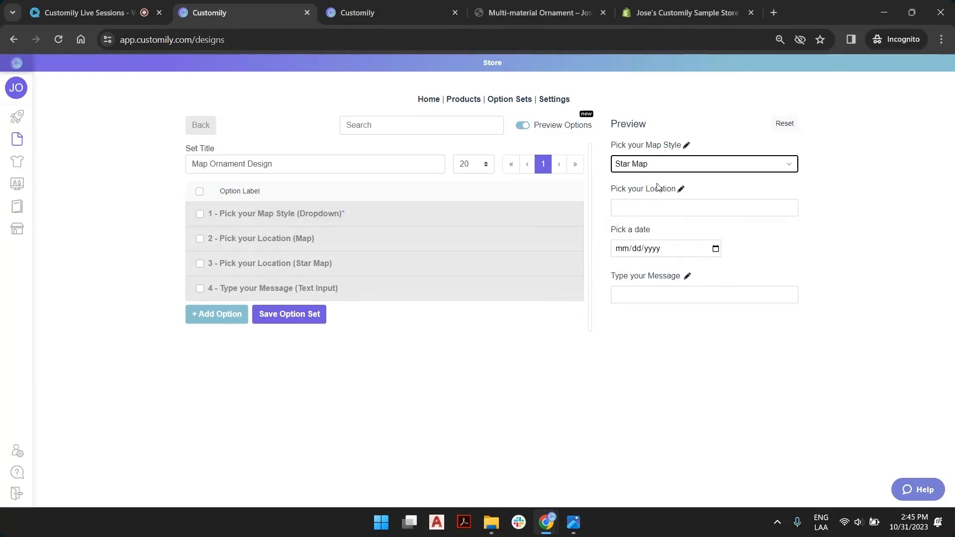
# Try the Swatch type for the map style option and glance at the LS Gnomes image library
pyautogui.click(271, 215)
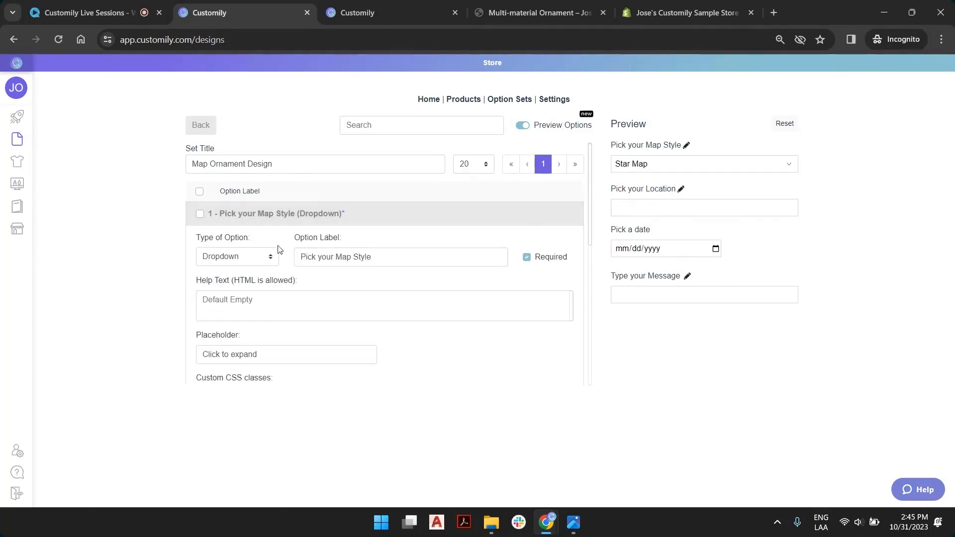
pyautogui.click(255, 261)
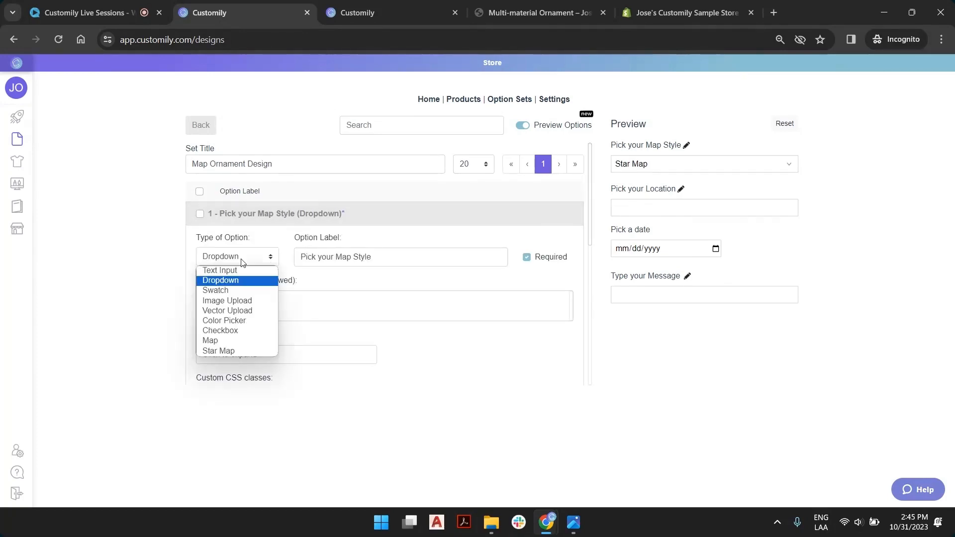
pyautogui.click(230, 292)
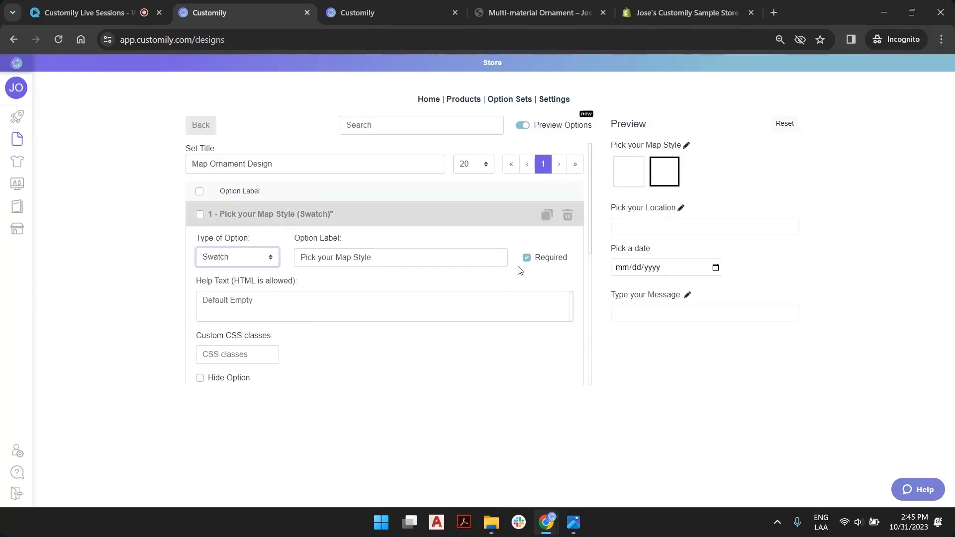
pyautogui.click(367, 14)
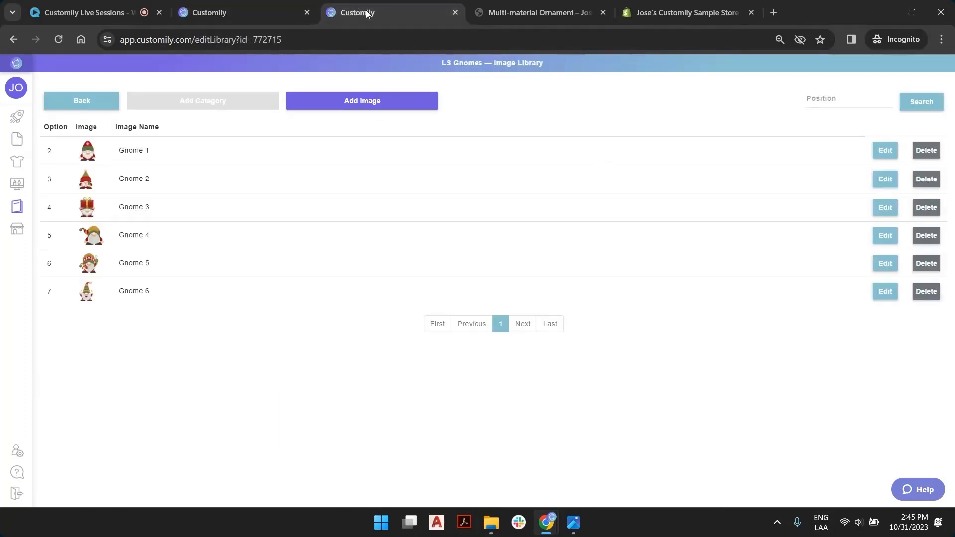
pyautogui.click(276, 11)
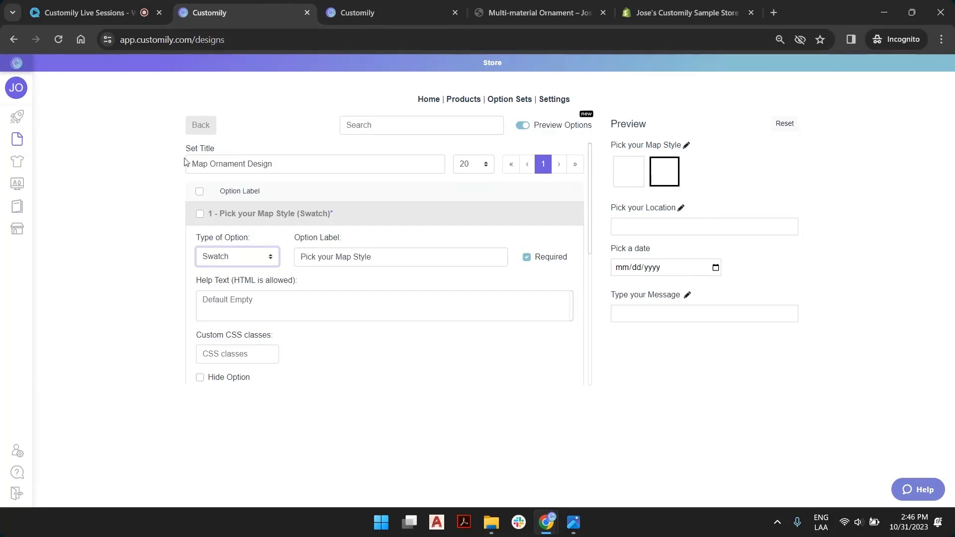
# Change the map style option's type back to Dropdown
pyautogui.click(264, 215)
pyautogui.click(263, 214)
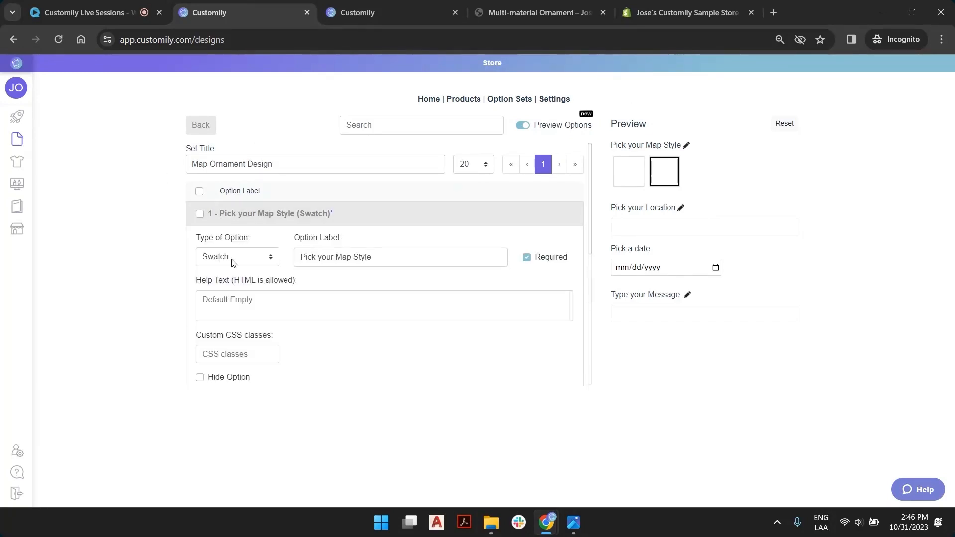
pyautogui.click(233, 257)
pyautogui.click(224, 279)
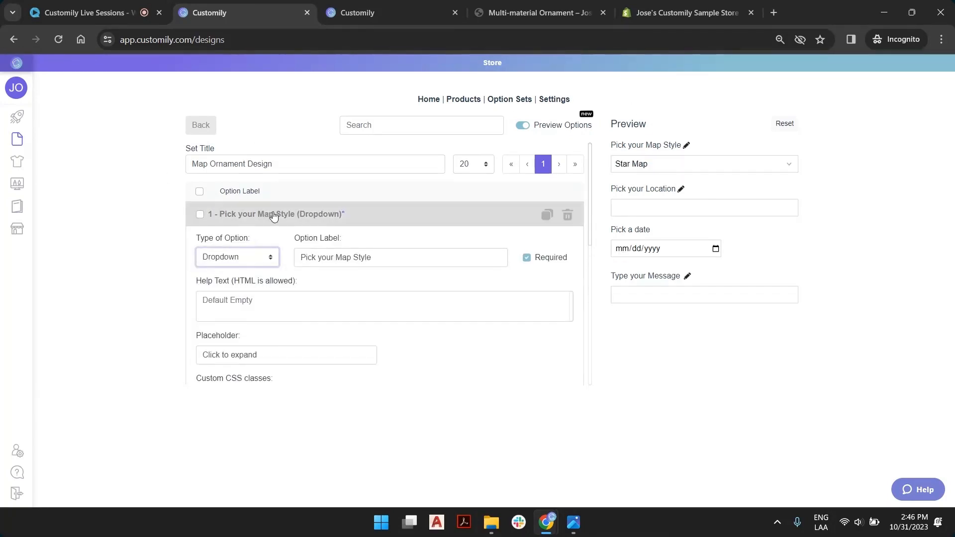
# Collapse the map style option, save the option set and show the last page of the designs list
pyautogui.click(273, 215)
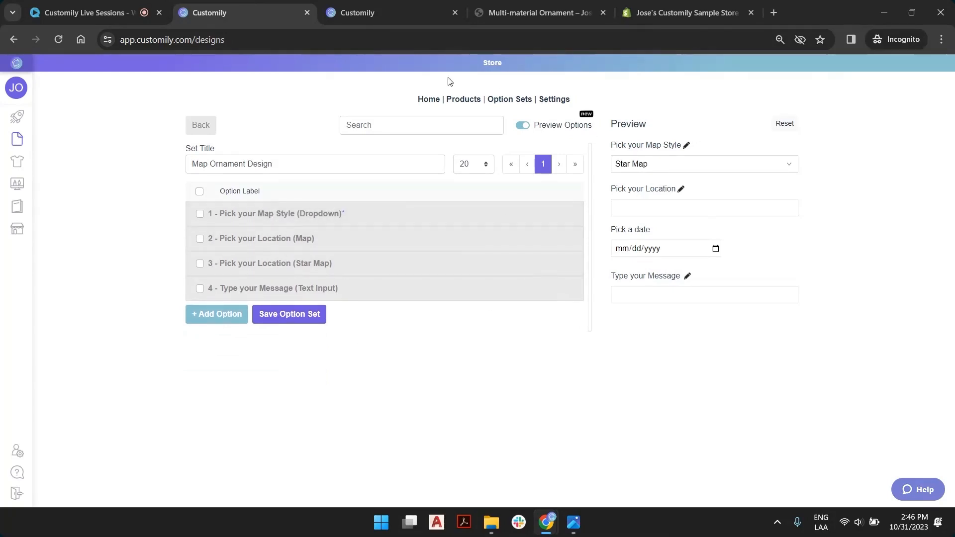
pyautogui.click(295, 317)
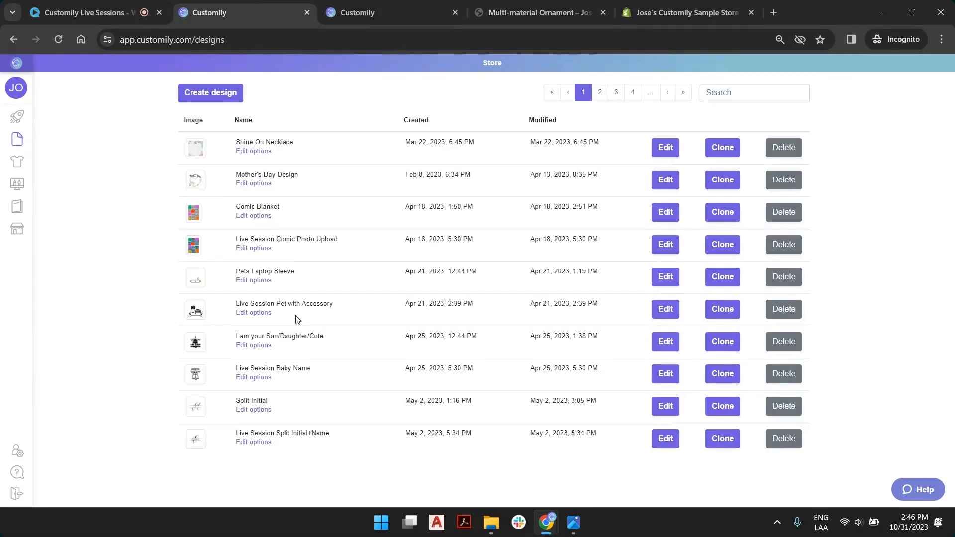
pyautogui.click(683, 93)
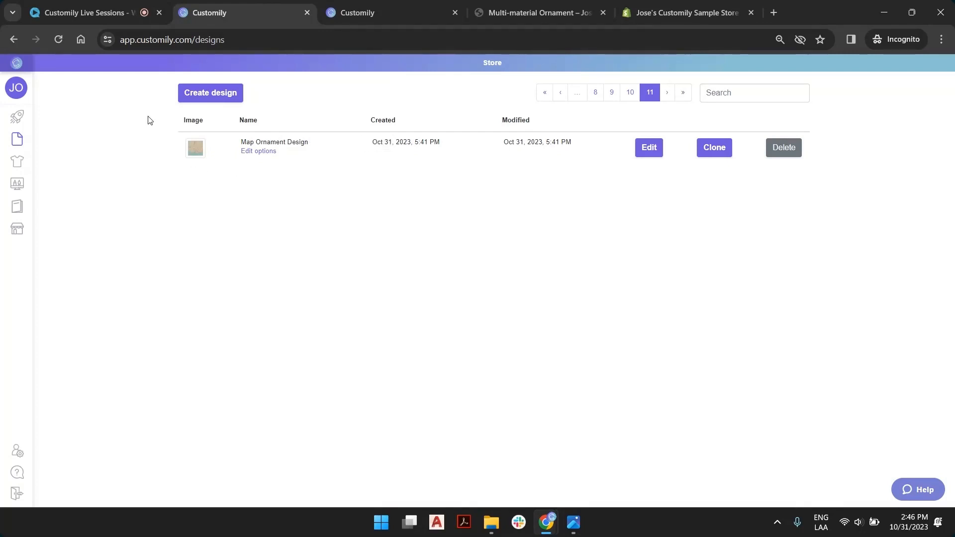
# Start a new product from your own product bases, using the Ceramic/Metal/Wood Ornament base
pyautogui.click(18, 118)
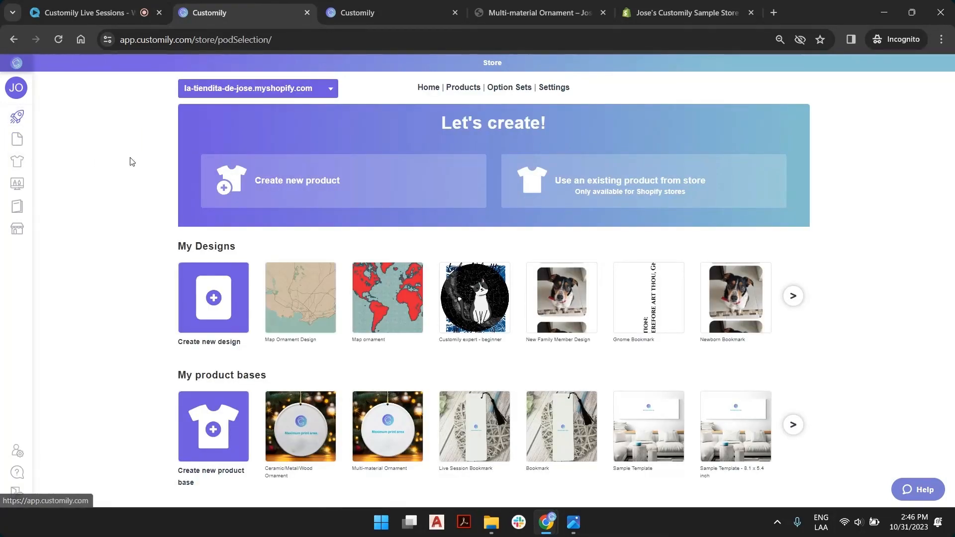
pyautogui.click(332, 180)
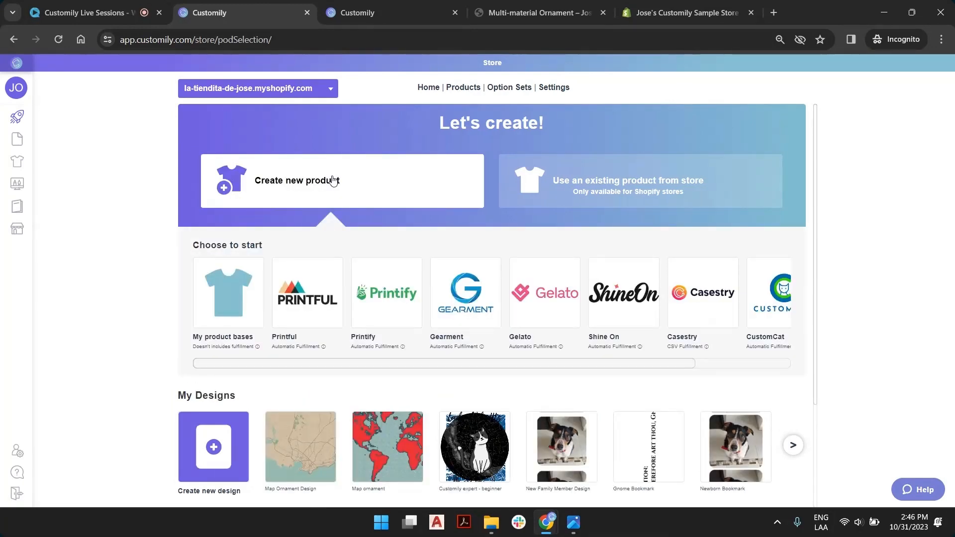
pyautogui.click(216, 293)
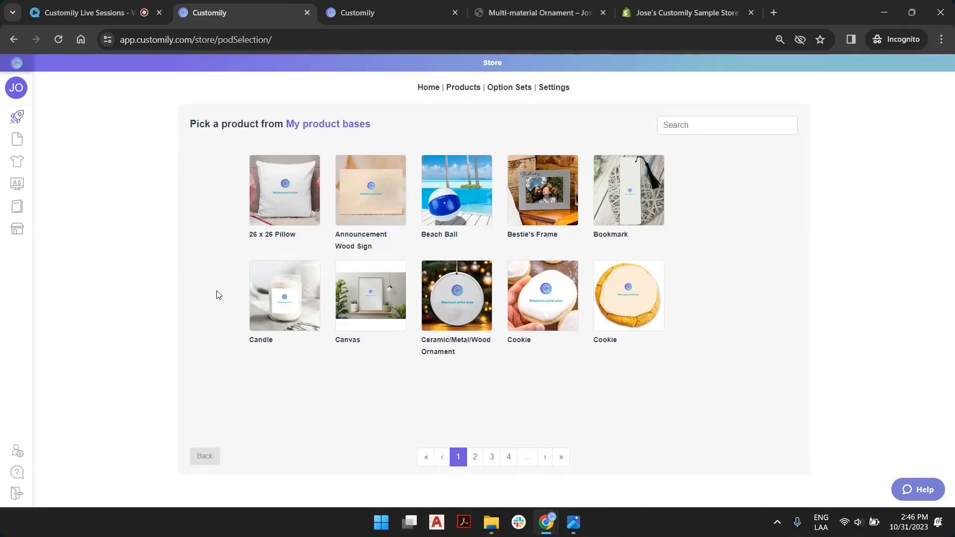
pyautogui.click(458, 296)
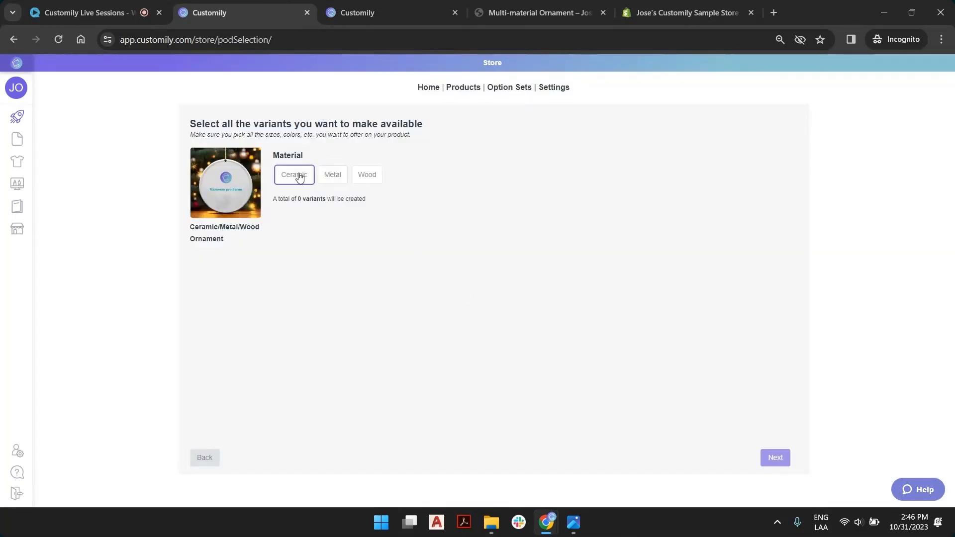
# Make the Ceramic, Metal and Wood material variants available and continue to the design choice
pyautogui.click(299, 178)
pyautogui.click(333, 177)
pyautogui.click(371, 177)
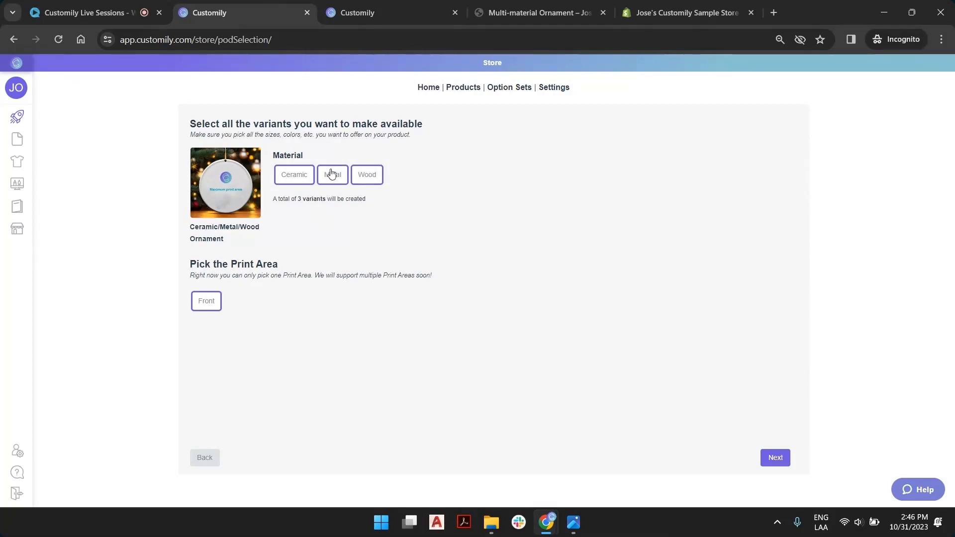
pyautogui.click(777, 458)
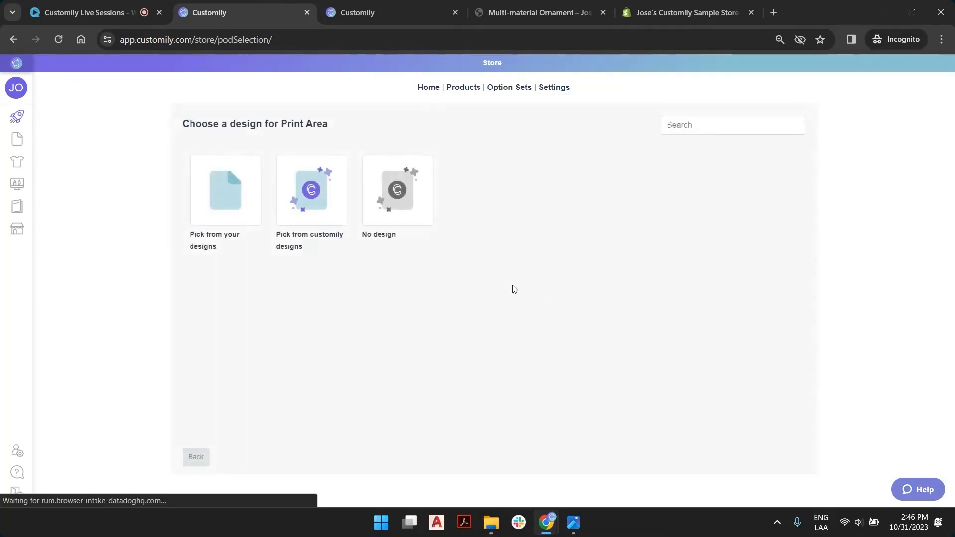
# Search your own designs for "map" and apply Map Ornament Design to the print area
pyautogui.click(215, 197)
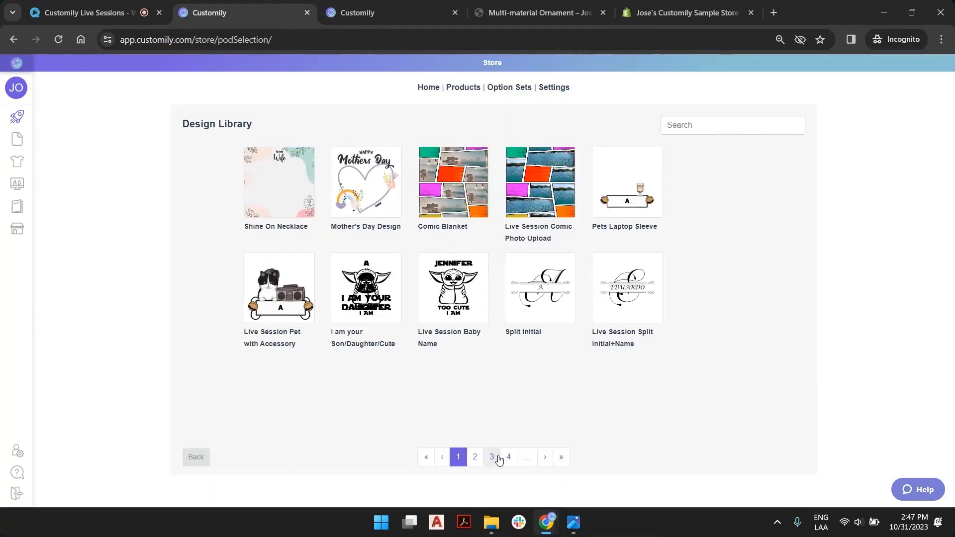
pyautogui.click(693, 127)
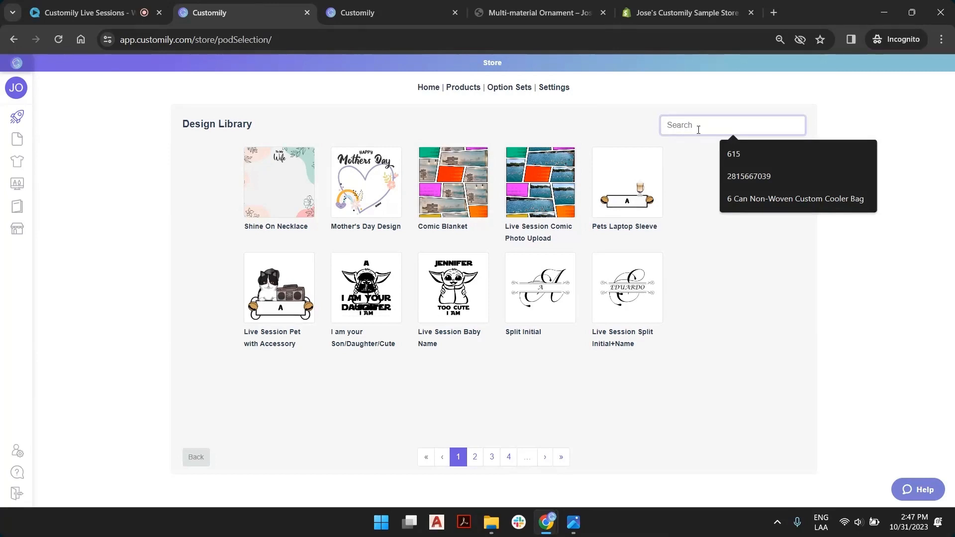
pyautogui.write('map')
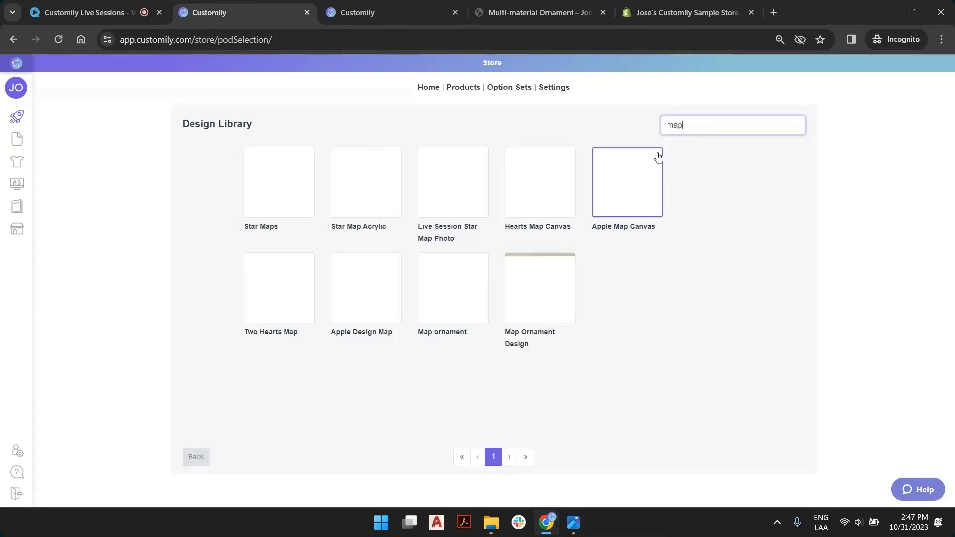
pyautogui.click(545, 287)
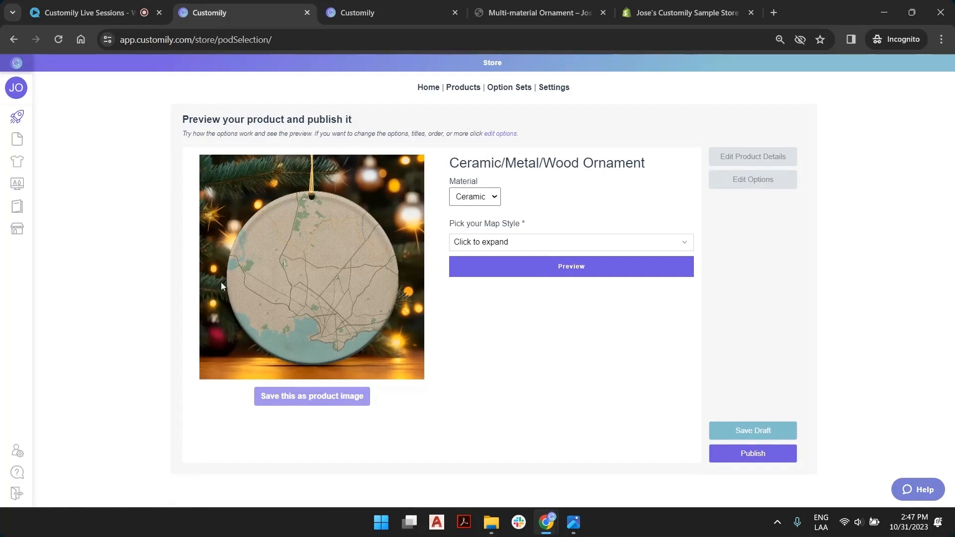
# Preview the ornament in the Metal material and in the Wood material
pyautogui.click(494, 197)
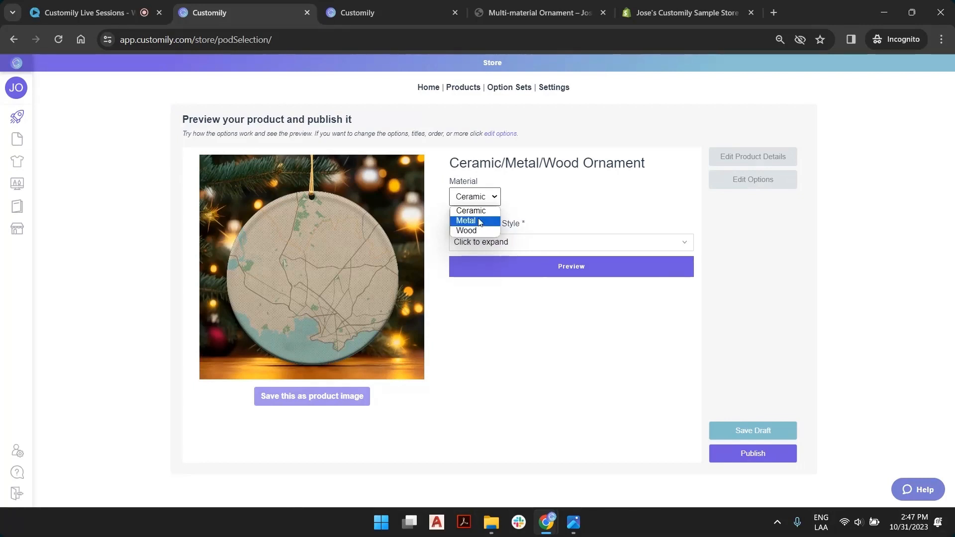
pyautogui.click(479, 221)
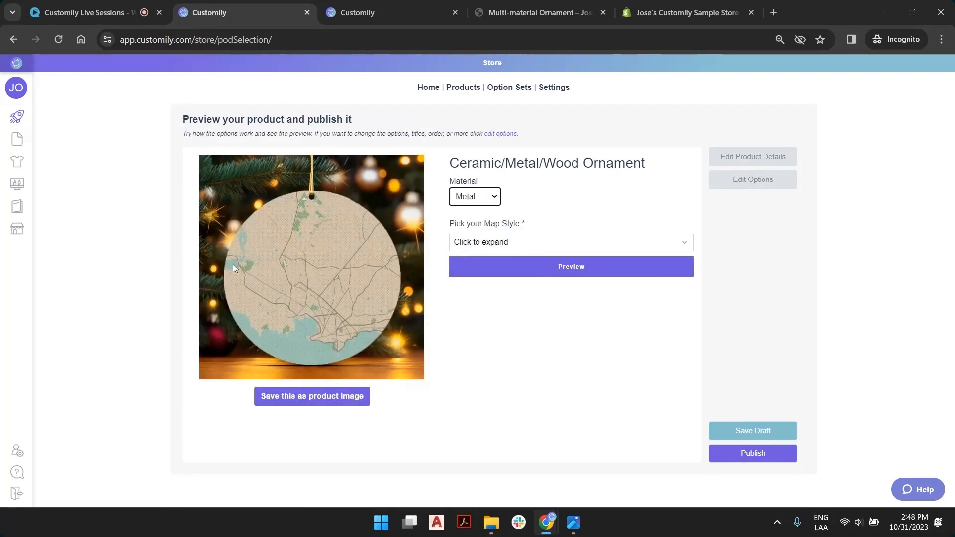
pyautogui.click(495, 198)
pyautogui.click(493, 230)
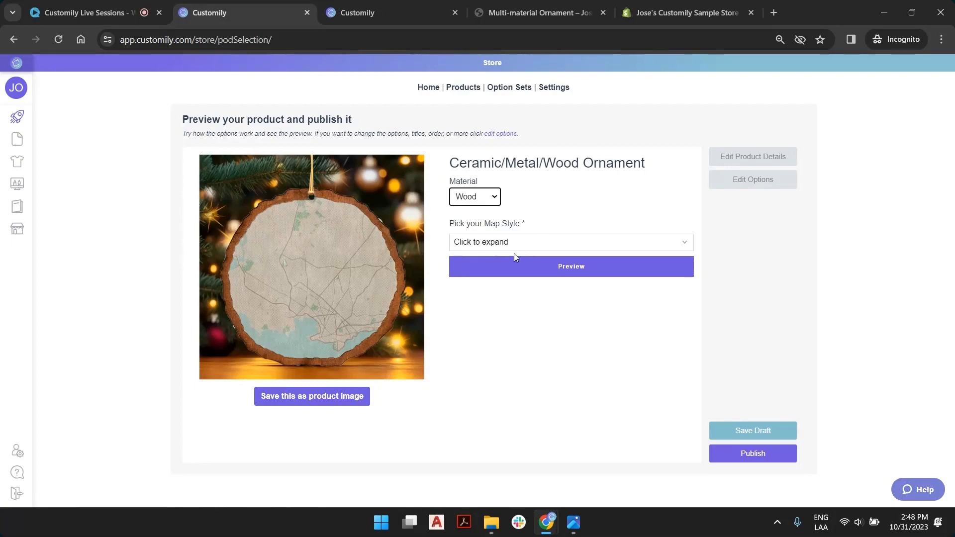
# Set the map style to Street Map and open the location picker
pyautogui.click(504, 244)
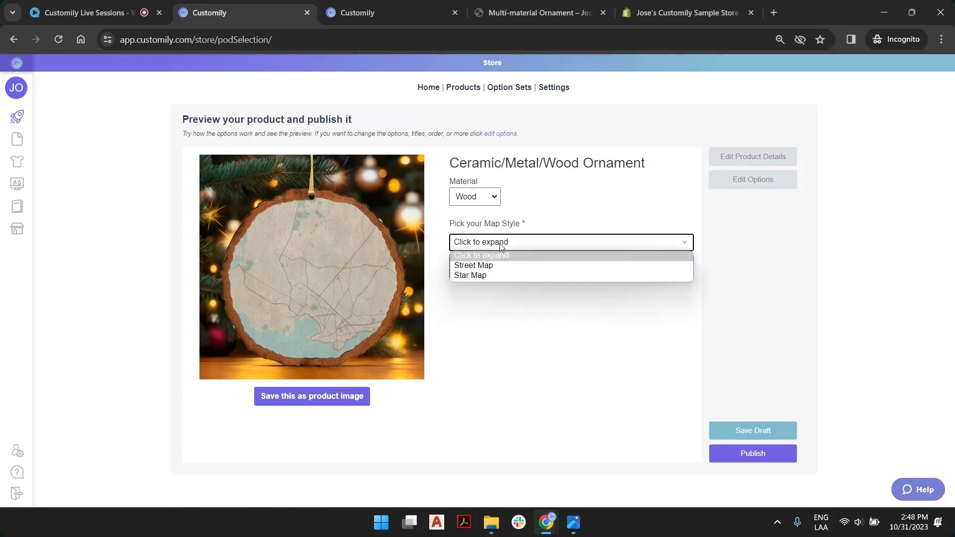
pyautogui.click(491, 269)
pyautogui.click(494, 287)
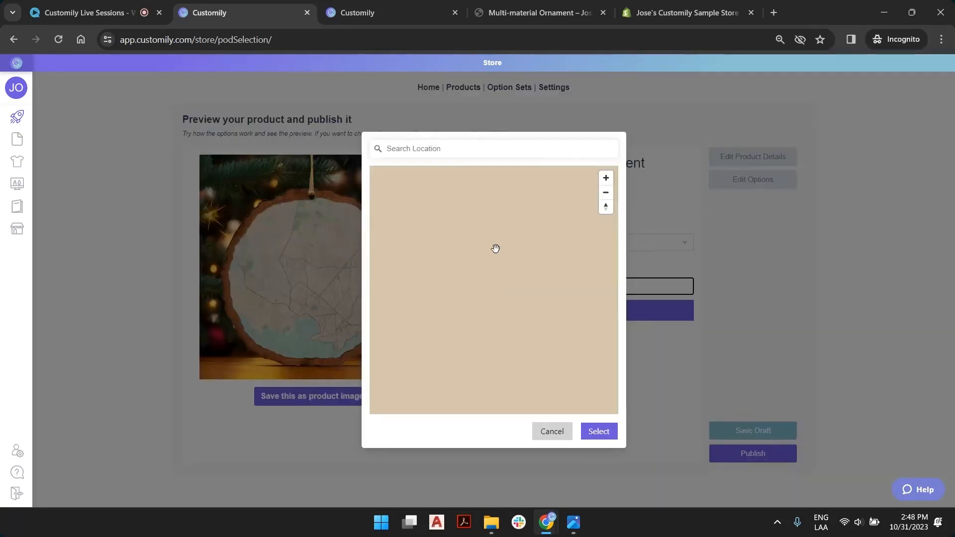
# Select the city centre on Spain's east coast, at about -0.3765, 39.4677, as the street map location
pyautogui.scroll(-10, 505, 287)
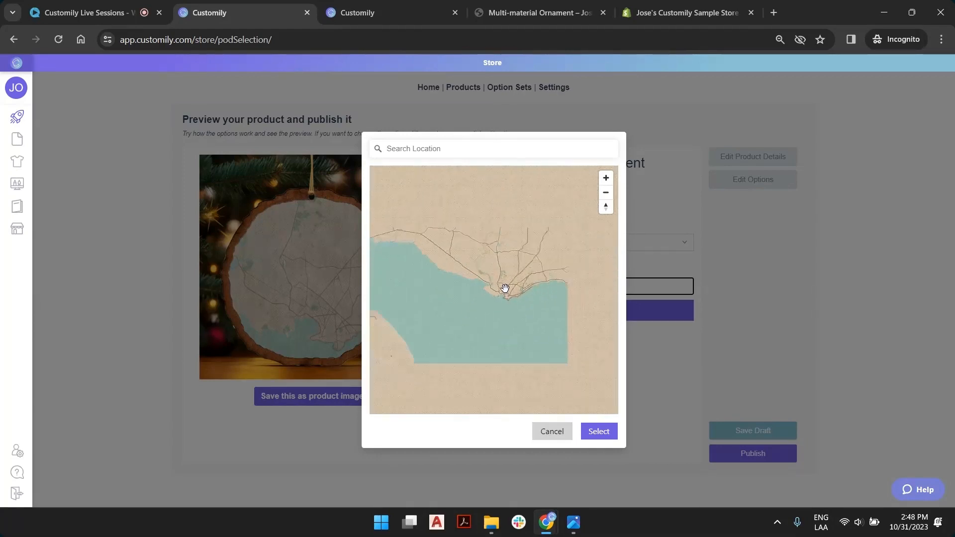
pyautogui.moveTo(562, 270); pyautogui.dragTo(471, 257)
pyautogui.scroll(-8, 491, 324)
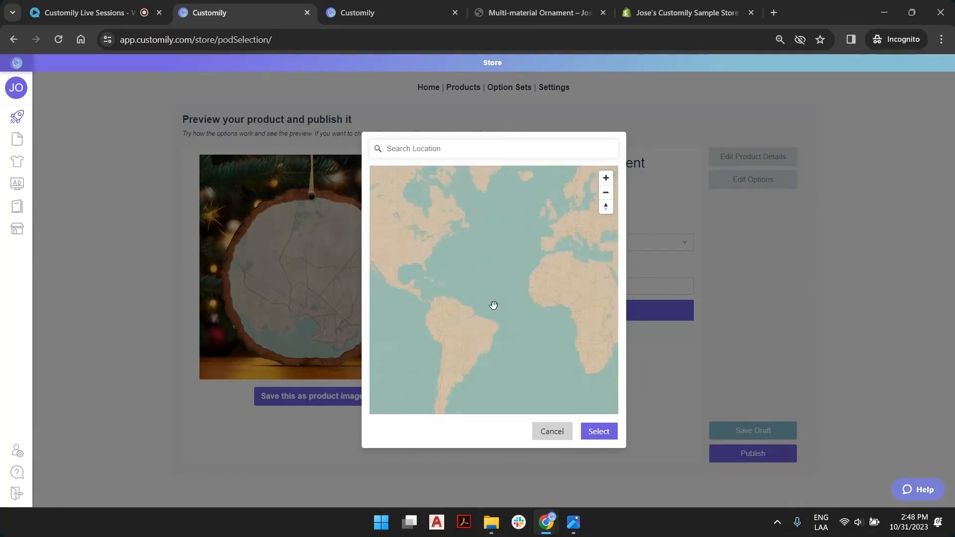
pyautogui.scroll(6, 464, 277)
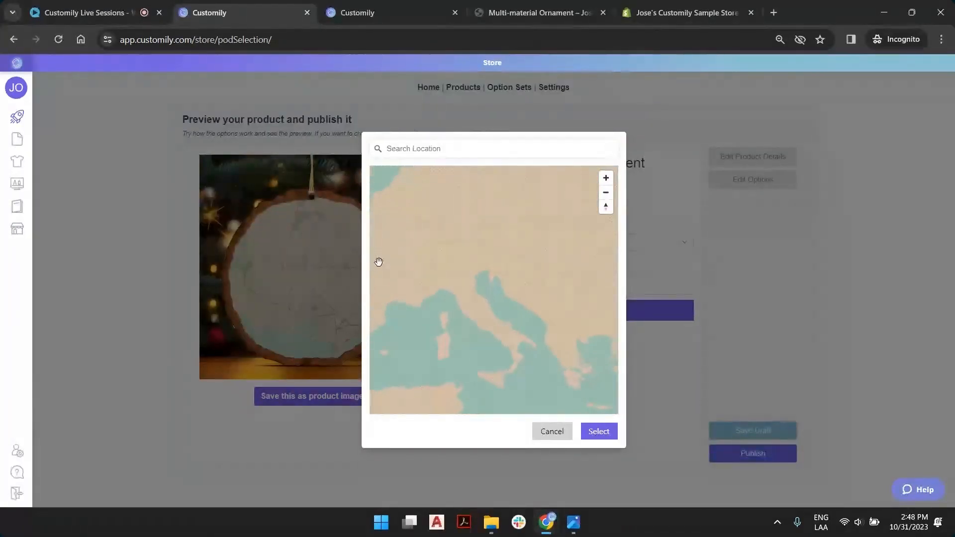
pyautogui.scroll(5, 386, 312)
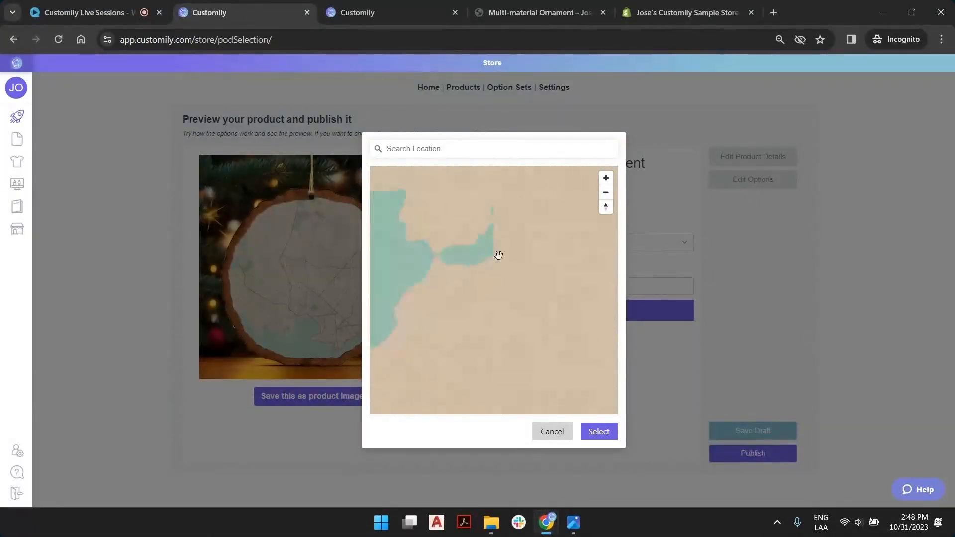
pyautogui.scroll(-4, 469, 199)
pyautogui.scroll(4, 490, 351)
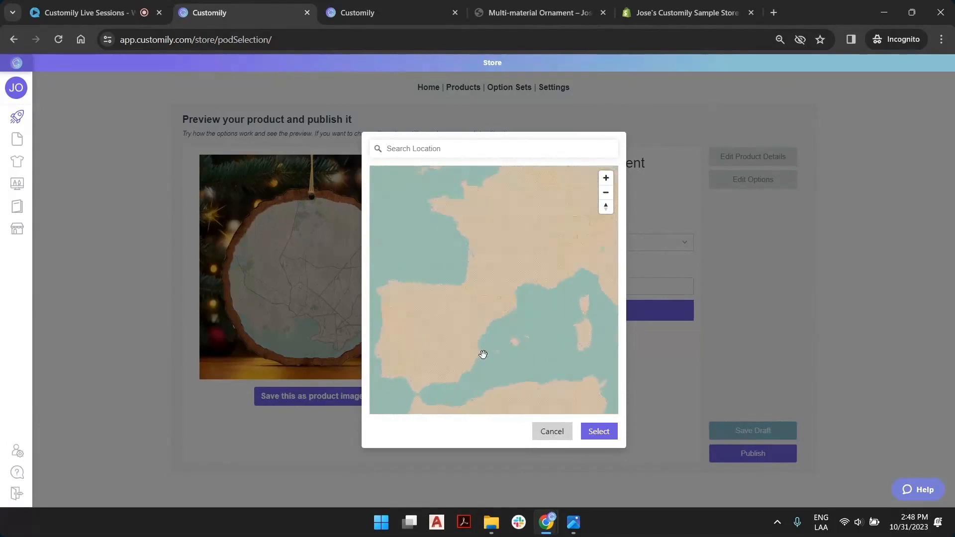
pyautogui.scroll(5, 467, 348)
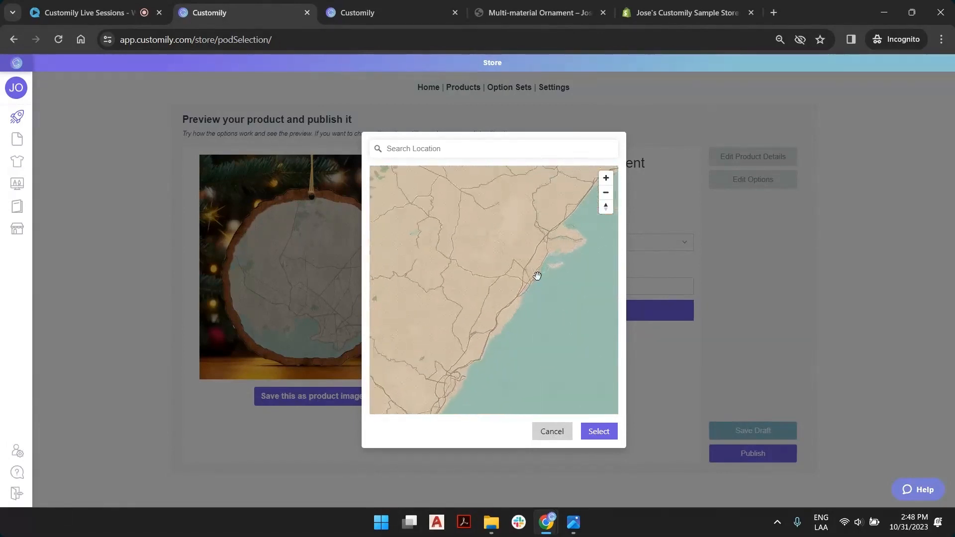
pyautogui.scroll(5, 454, 280)
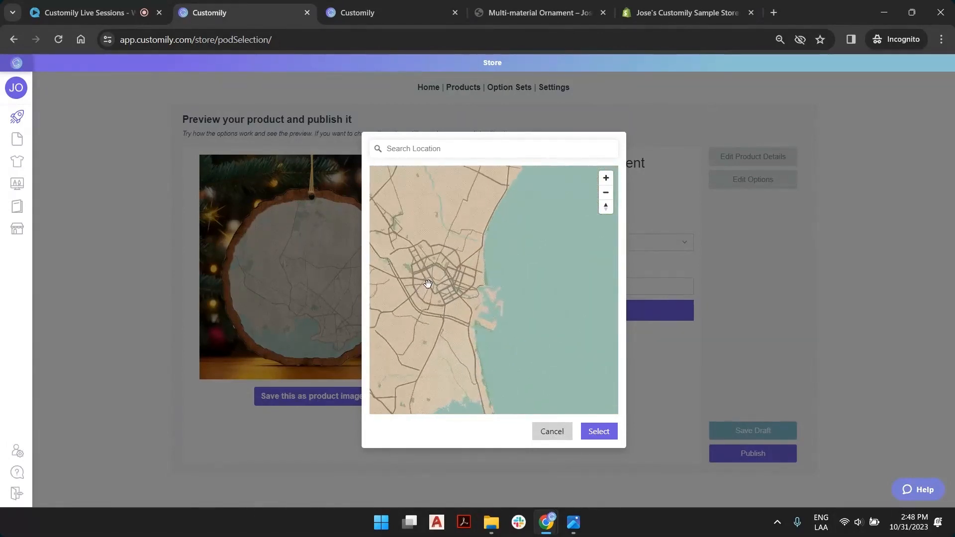
pyautogui.scroll(2, 434, 282)
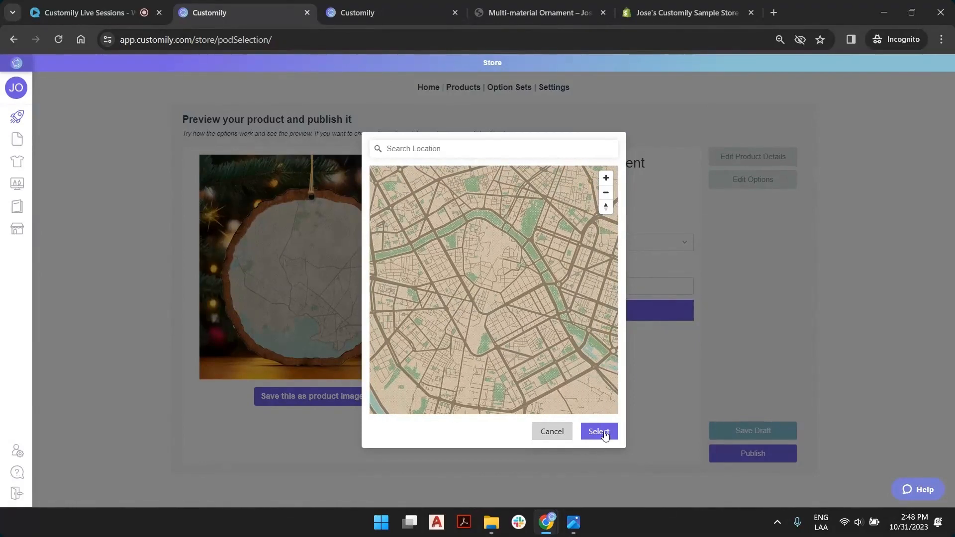
pyautogui.click(600, 432)
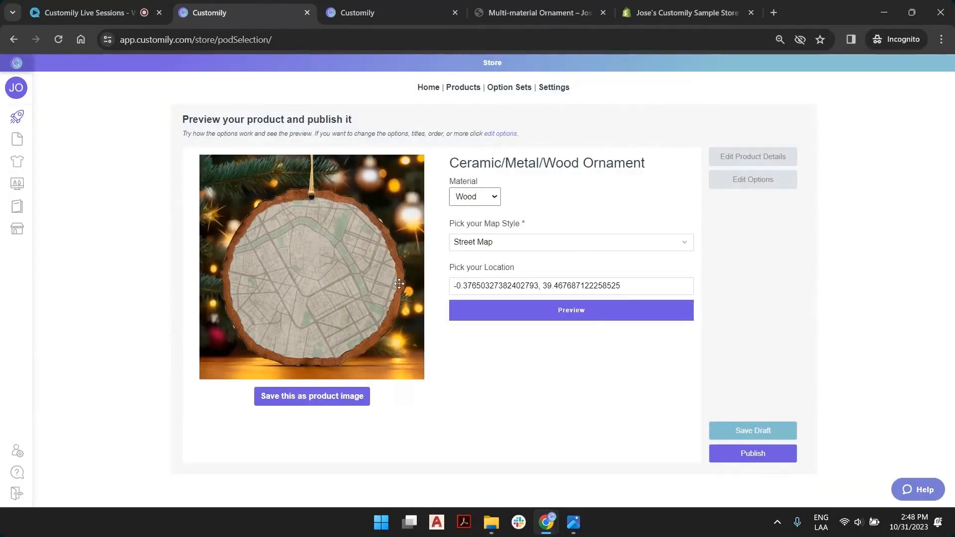
# Switch the preview to the Ceramic material and save it as the product image
pyautogui.click(482, 196)
pyautogui.click(485, 211)
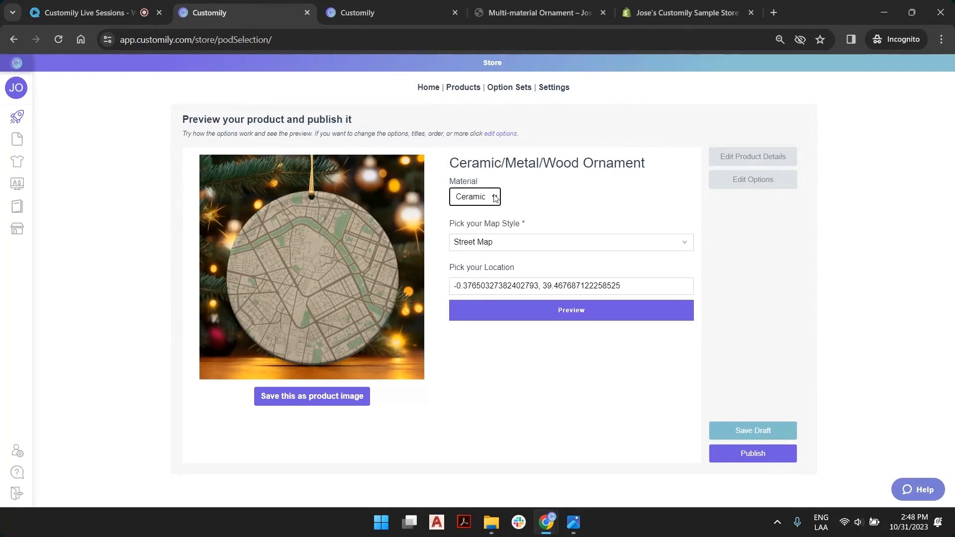
pyautogui.click(323, 397)
# Publish the Ceramic/Metal/Wood Ornament product to the store
pyautogui.moveTo(491, 161); pyautogui.dragTo(592, 163)
pyautogui.click(621, 165)
pyautogui.click(761, 454)
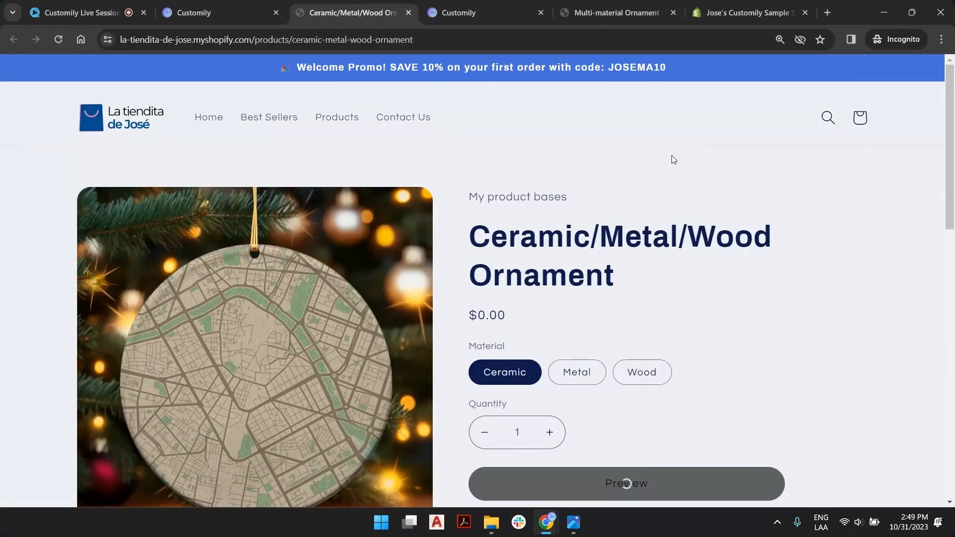
# On the published product page, set the map style to Street Map and select a location at about -58.9016, -34.2134
pyautogui.scroll(-3, 473, 256)
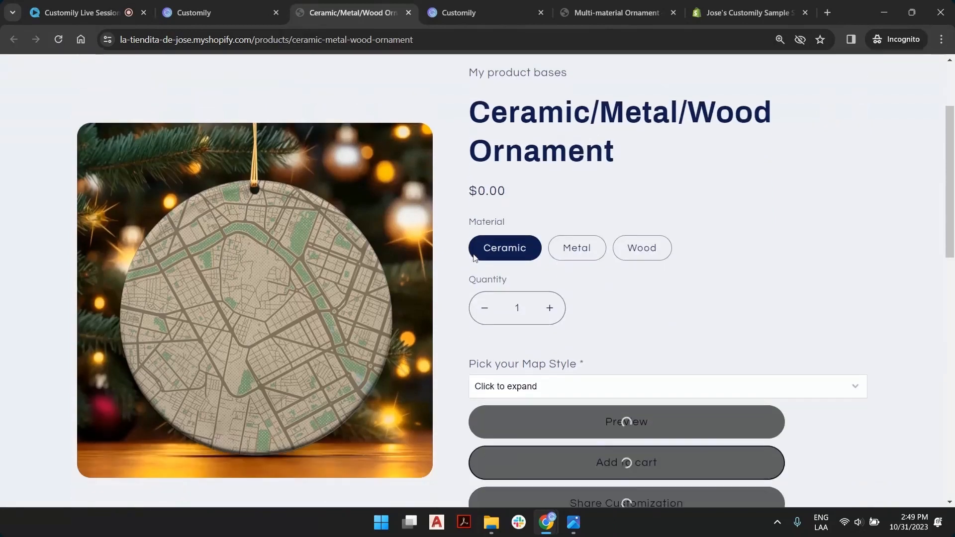
pyautogui.scroll(-2, 724, 270)
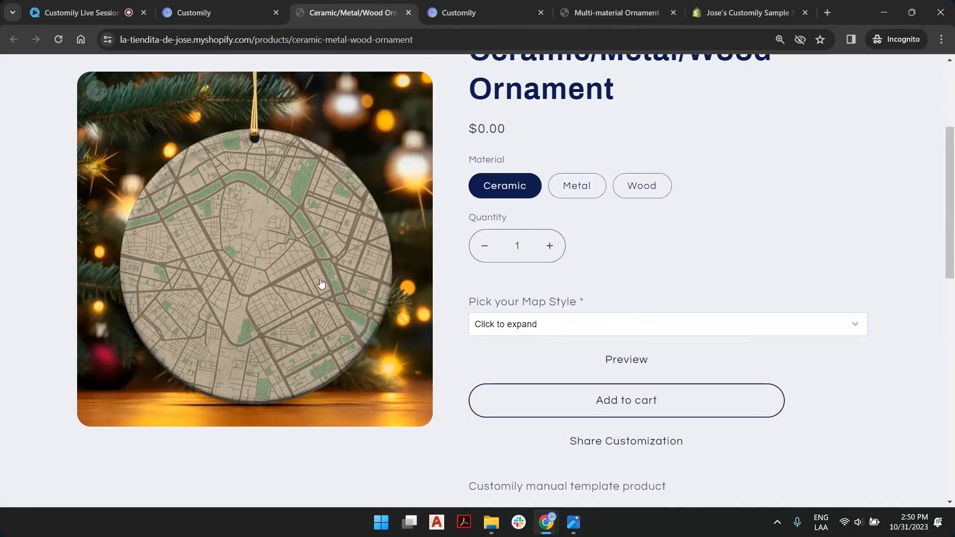
pyautogui.scroll(4, 628, 251)
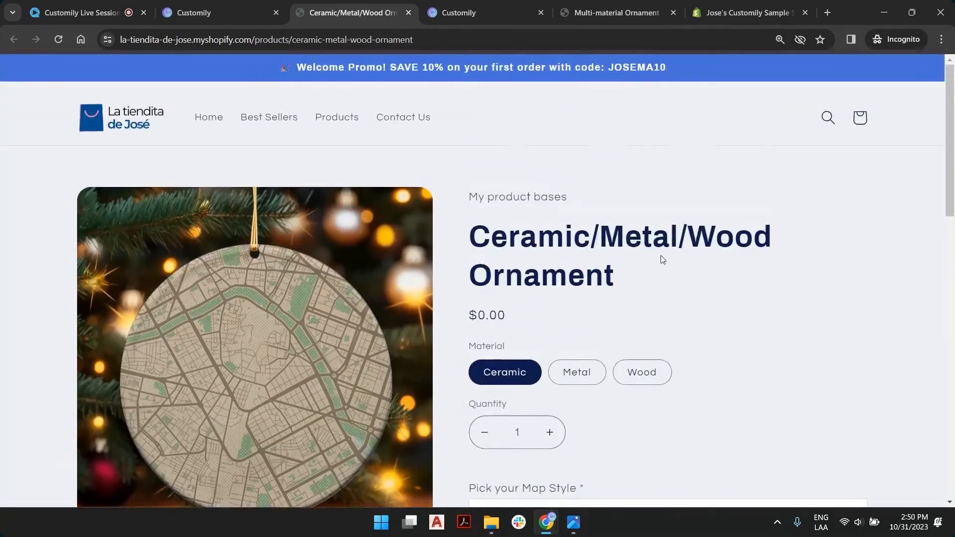
pyautogui.scroll(-4, 623, 234)
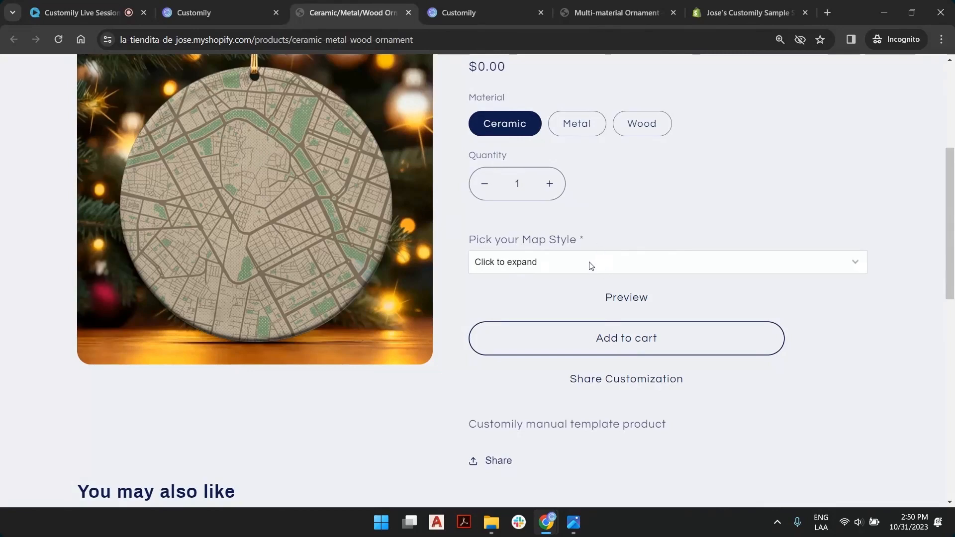
pyautogui.click(591, 266)
pyautogui.click(551, 290)
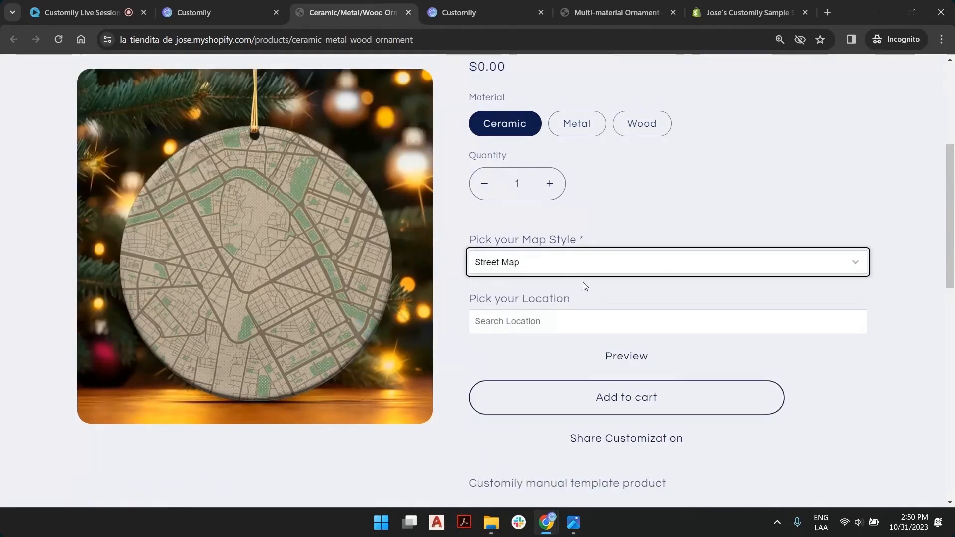
pyautogui.click(600, 326)
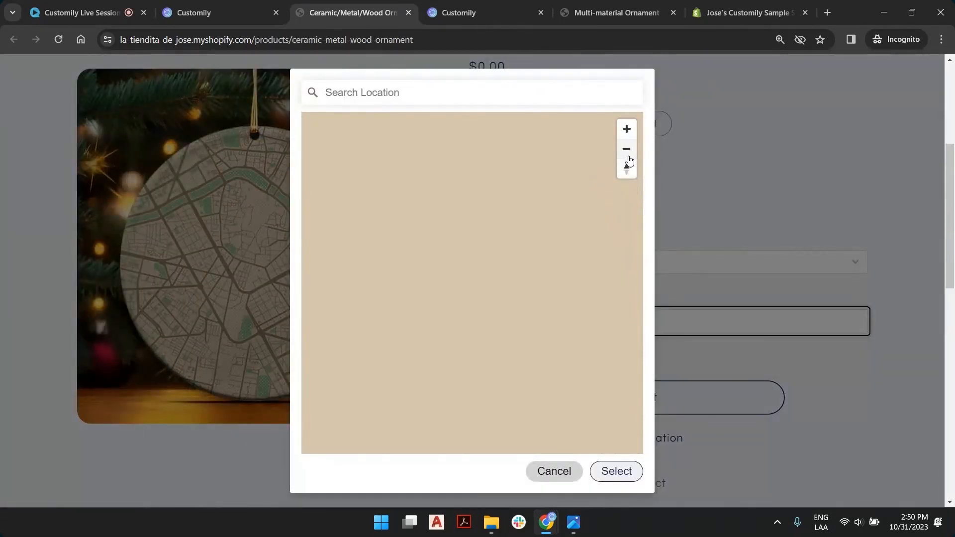
pyautogui.scroll(-5, 539, 240)
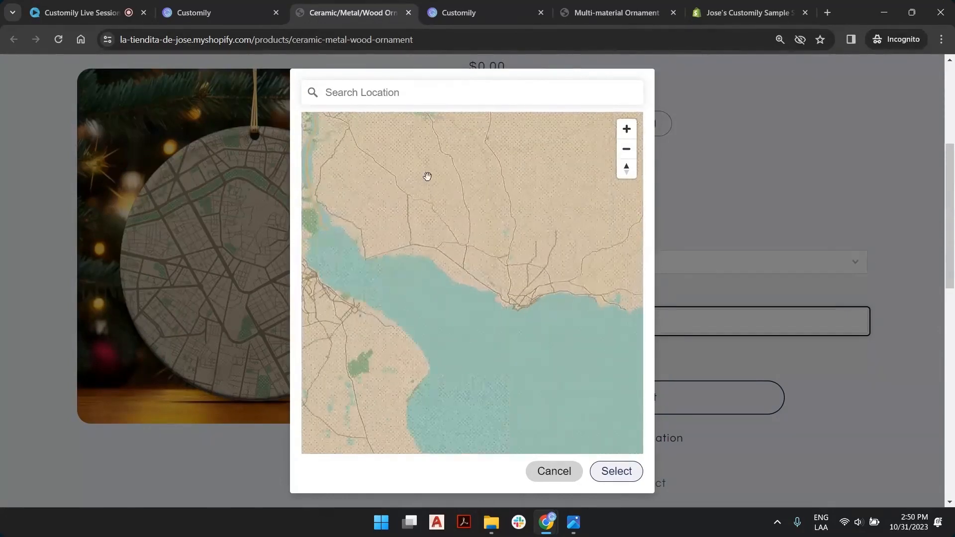
pyautogui.click(619, 471)
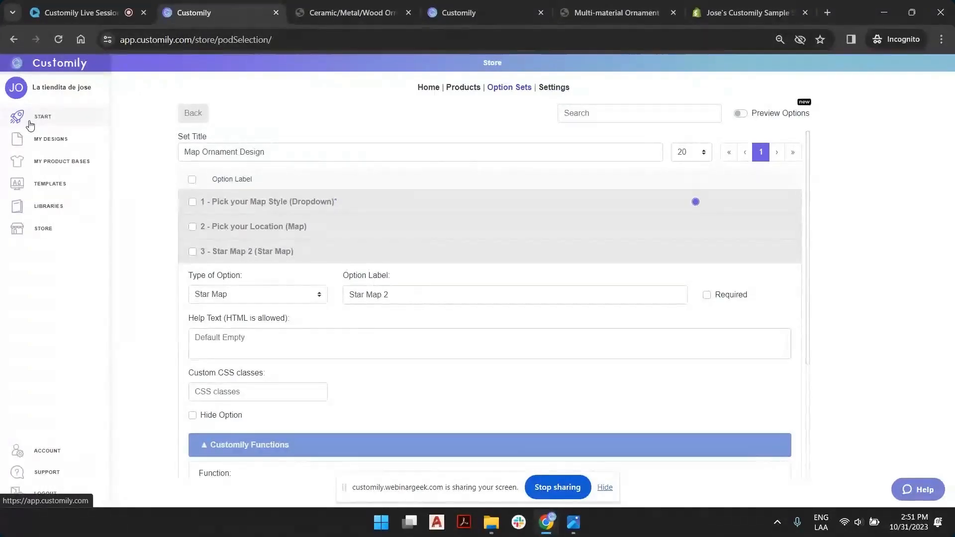
# Look over the Customily start page and the store home, and open the list of store products for linking
pyautogui.click(30, 121)
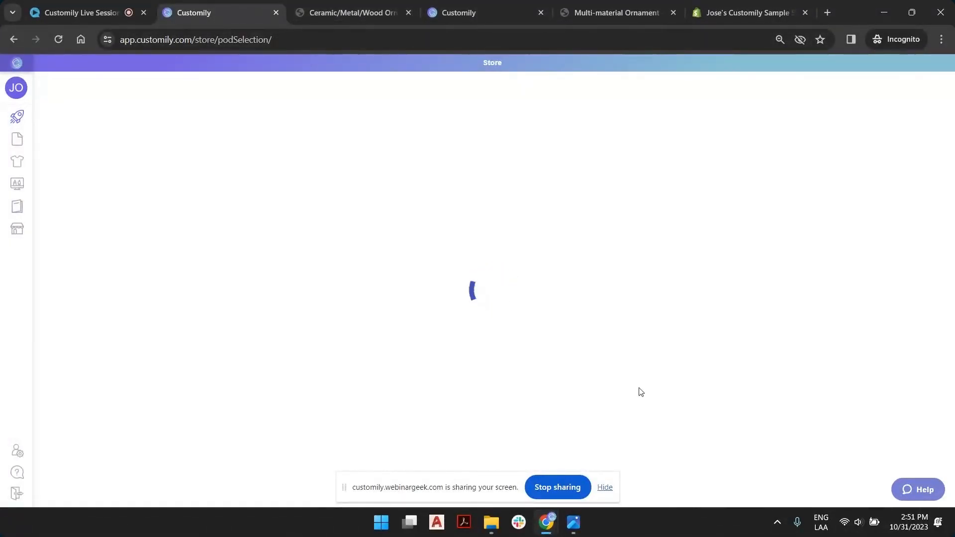
pyautogui.click(604, 488)
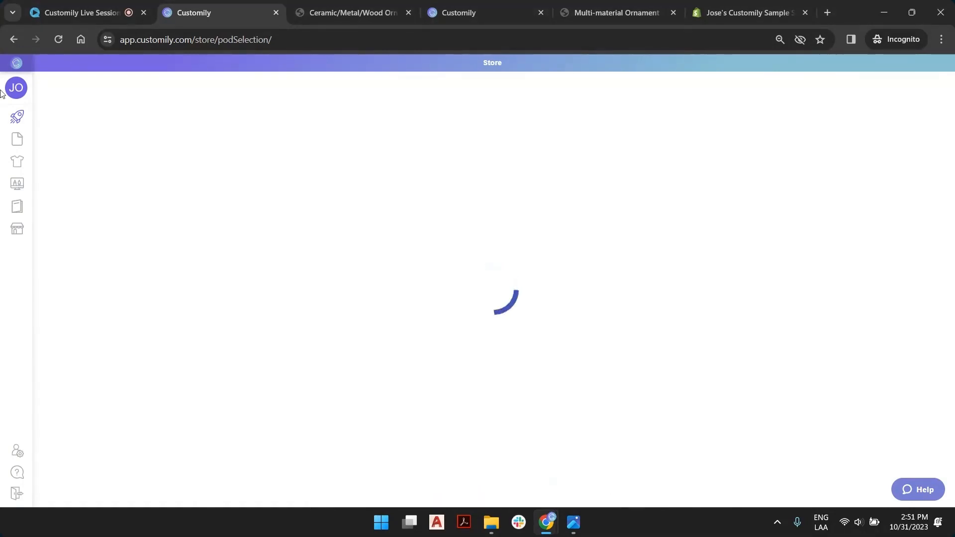
pyautogui.moveTo(25, 125)
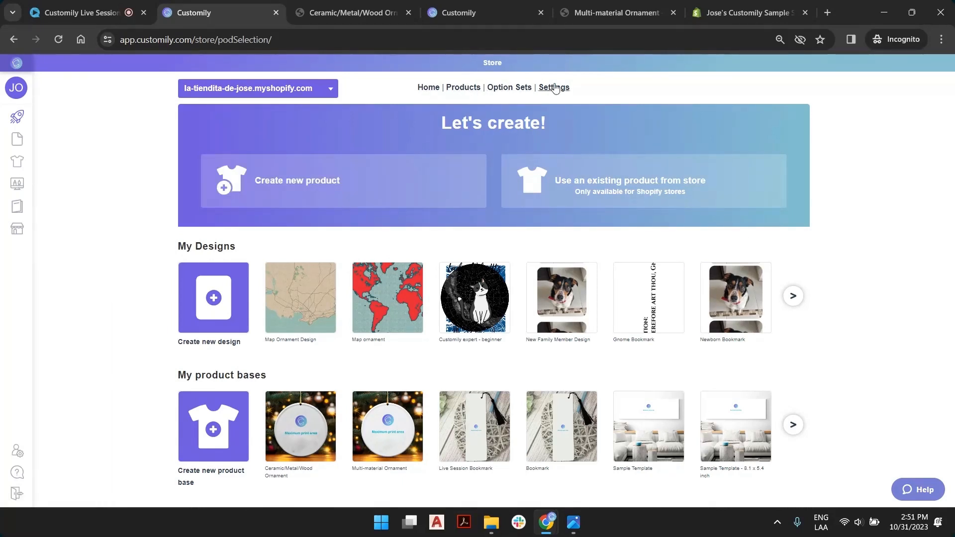
pyautogui.click(426, 91)
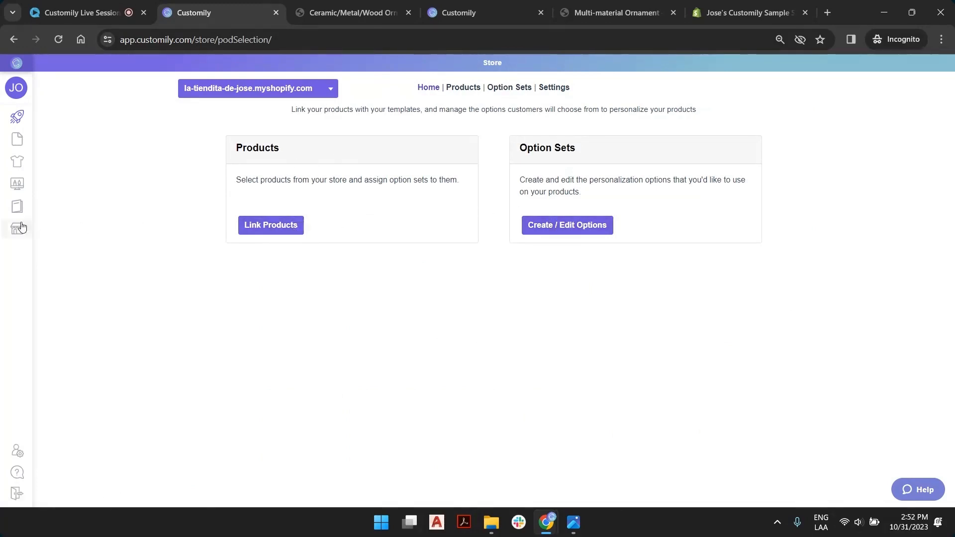
pyautogui.moveTo(39, 214)
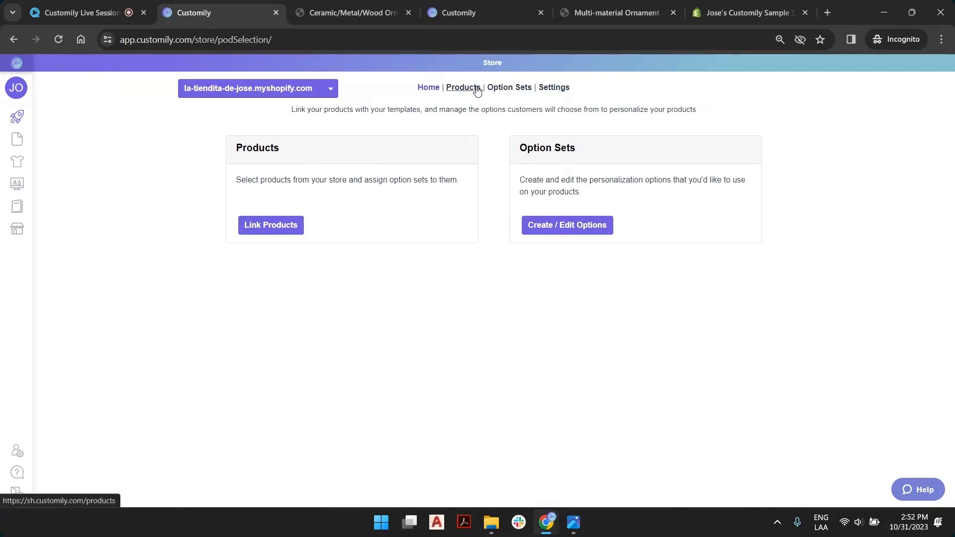
pyautogui.click(291, 232)
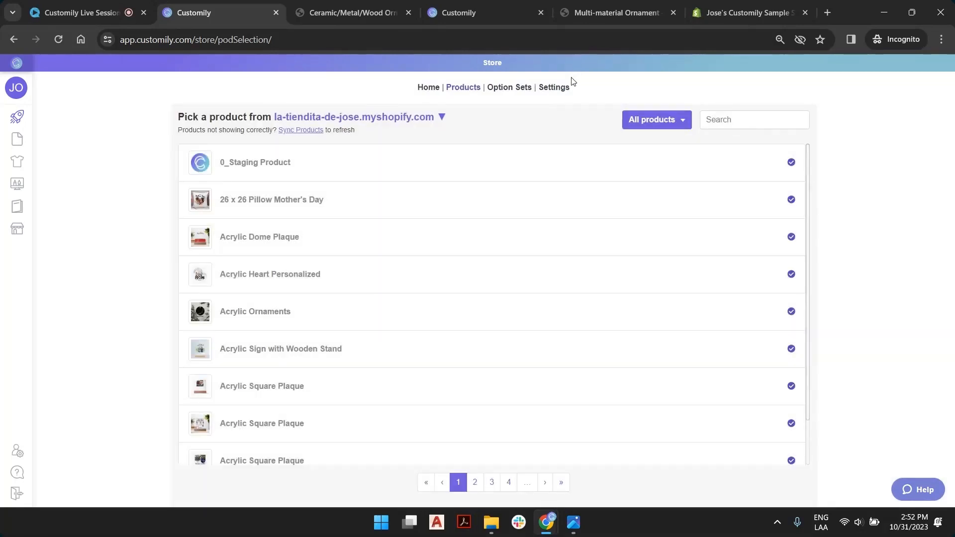
# Open the store's preview behavior settings and check them against the published ornament page
pyautogui.click(562, 88)
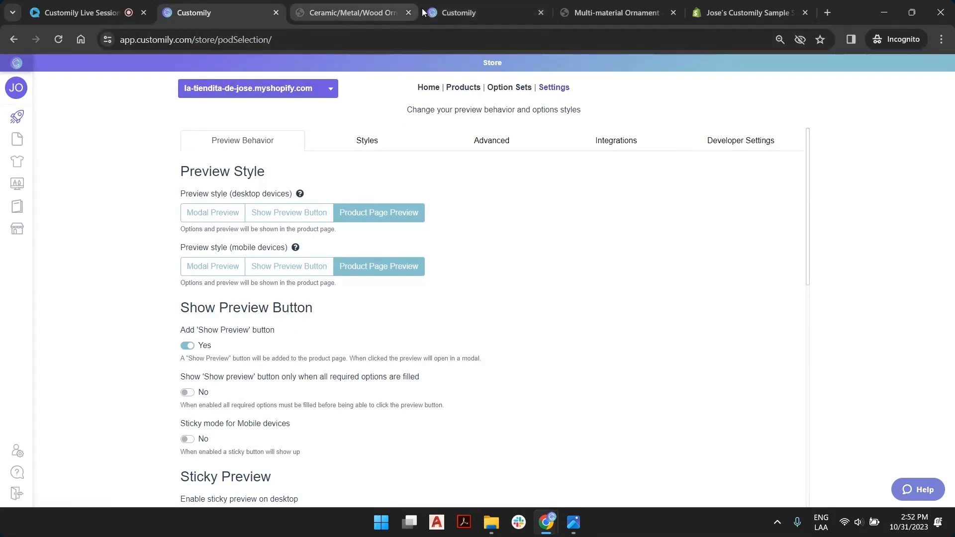
pyautogui.click(351, 13)
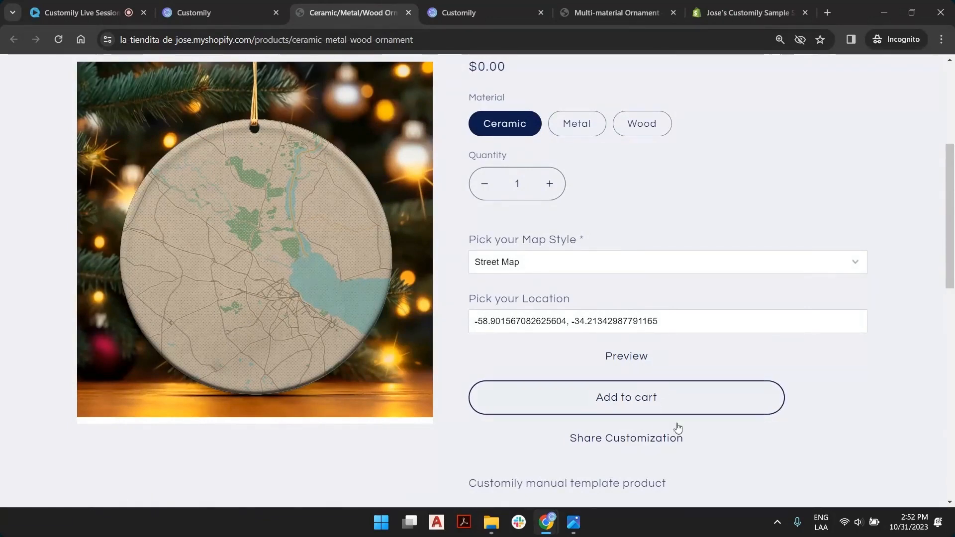
pyautogui.click(226, 13)
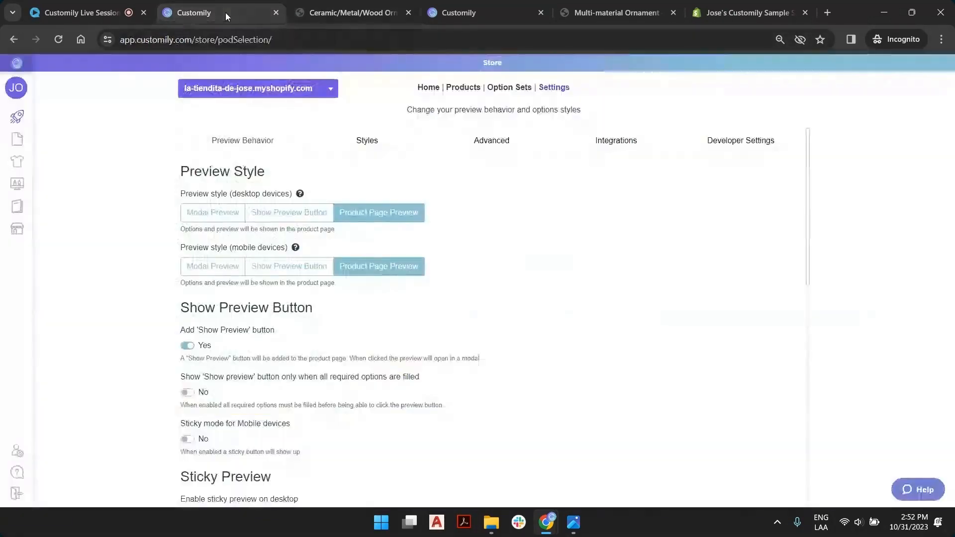
# Open the store's style settings and look over the option, button, swatch and required message styles
pyautogui.click(361, 147)
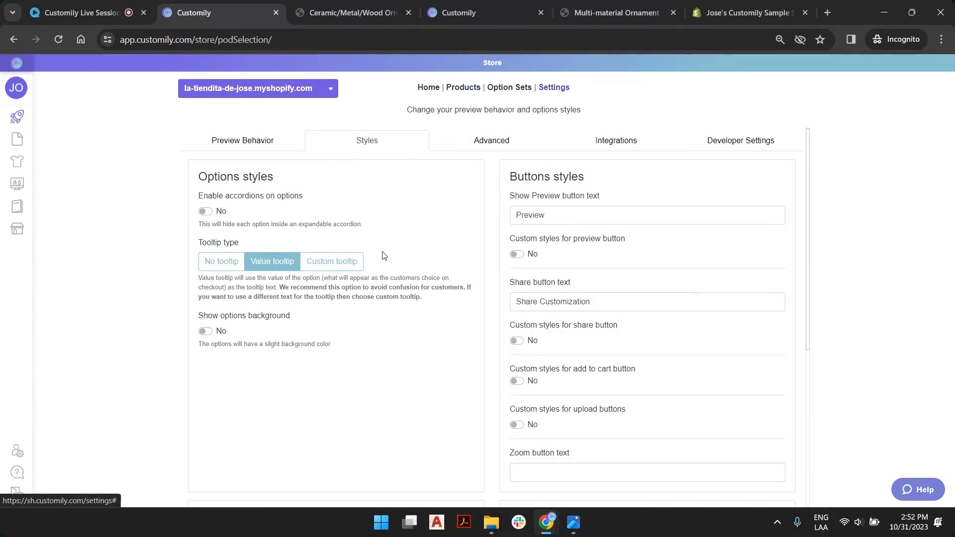
pyautogui.scroll(-4, 339, 269)
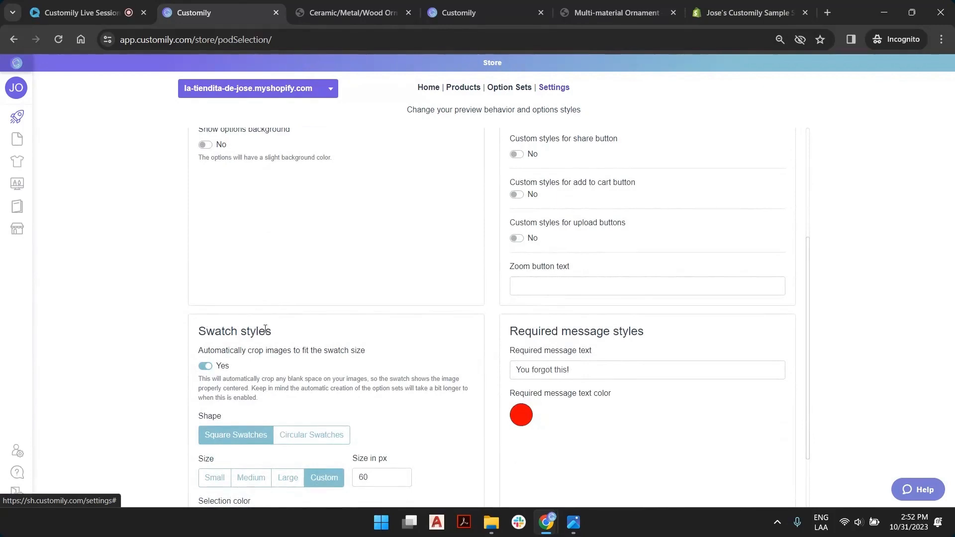
pyautogui.scroll(-3, 265, 330)
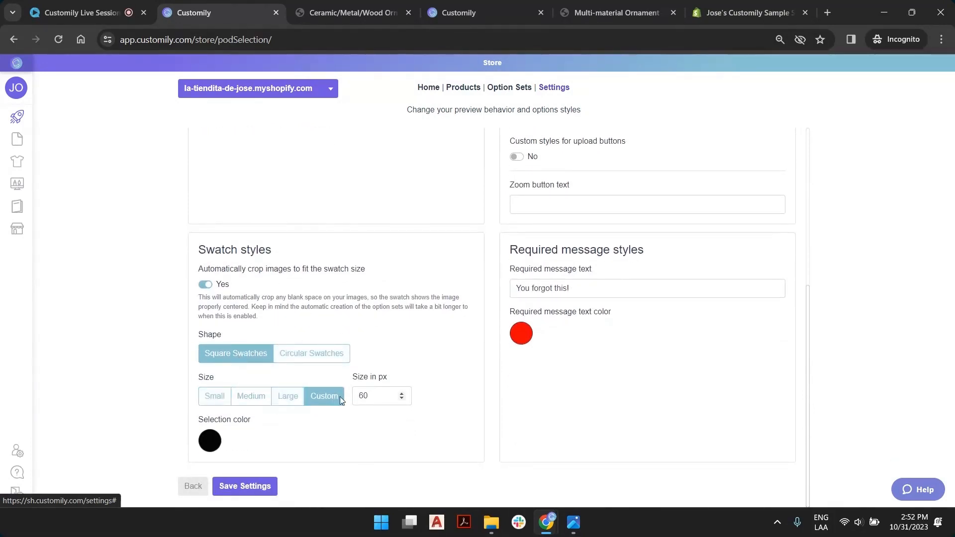
pyautogui.scroll(5, 612, 250)
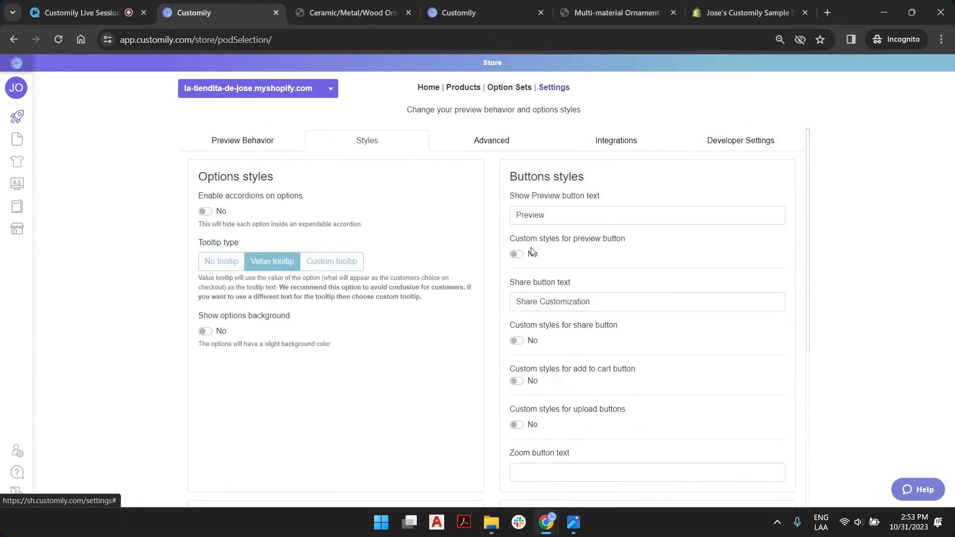
# Turn on custom styles for the preview button and set its border radius to 30px
pyautogui.doubleClick(583, 239)
pyautogui.click(517, 254)
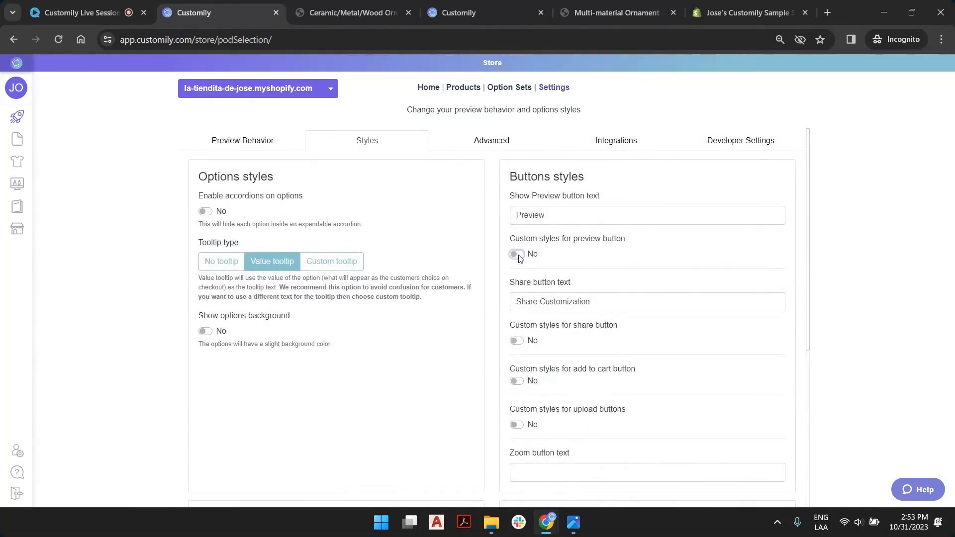
pyautogui.moveTo(518, 215); pyautogui.dragTo(559, 215)
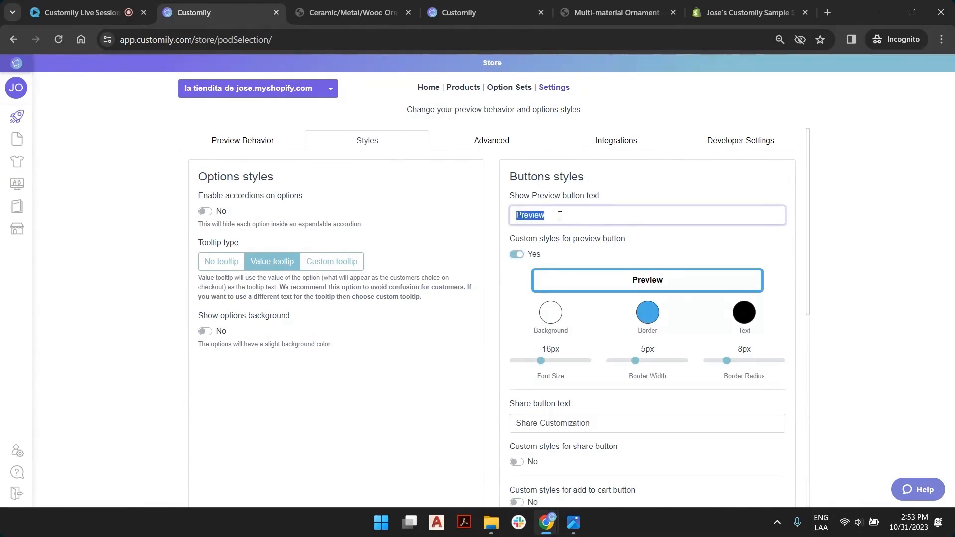
pyautogui.click(540, 213)
pyautogui.click(657, 312)
pyautogui.click(742, 281)
pyautogui.moveTo(729, 366); pyautogui.dragTo(796, 364)
# Set the preview button's border width to 2px and its border color to dark blue #174C6C to match the ornament page
pyautogui.click(348, 13)
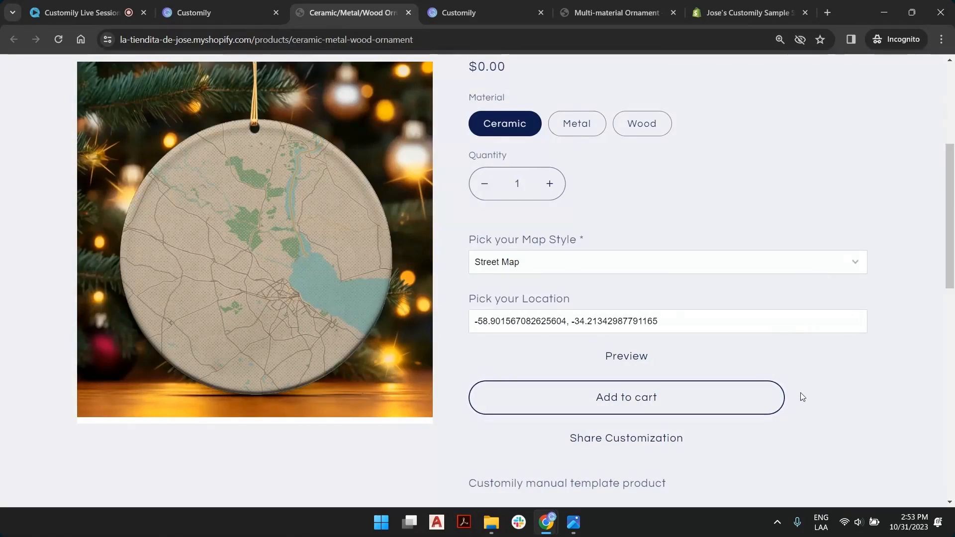
pyautogui.click(209, 14)
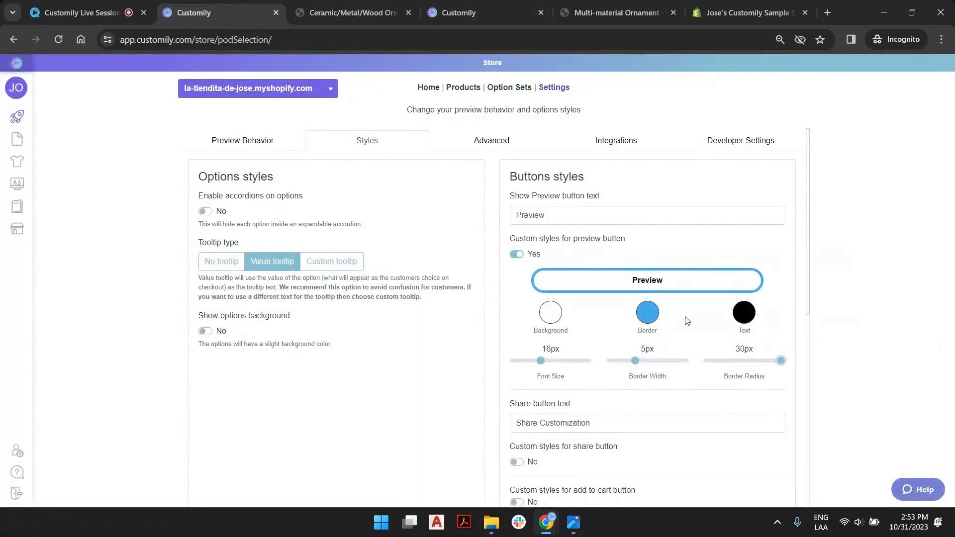
pyautogui.moveTo(635, 363); pyautogui.dragTo(620, 365)
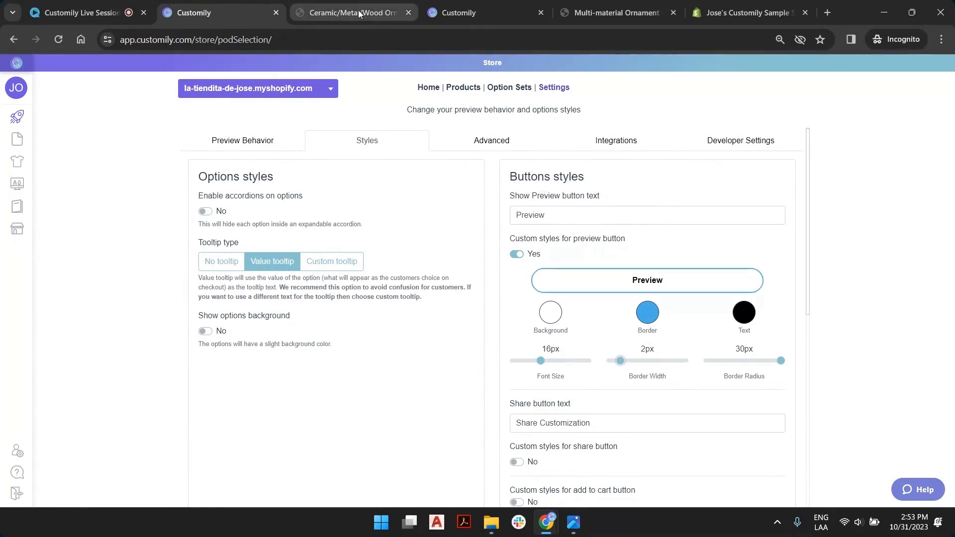
pyautogui.click(647, 312)
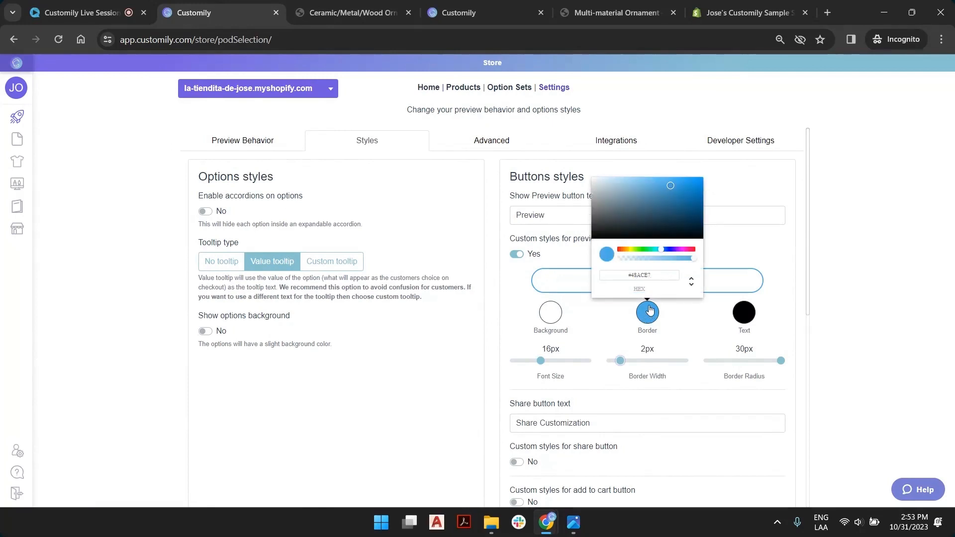
pyautogui.click(745, 327)
pyautogui.click(647, 312)
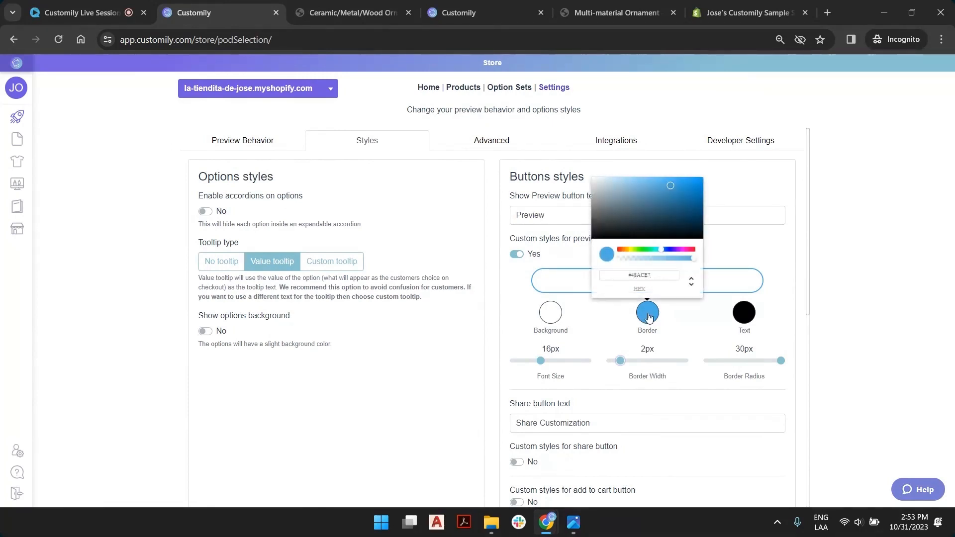
pyautogui.click(686, 208)
pyautogui.moveTo(687, 207); pyautogui.dragTo(681, 217)
pyautogui.click(726, 252)
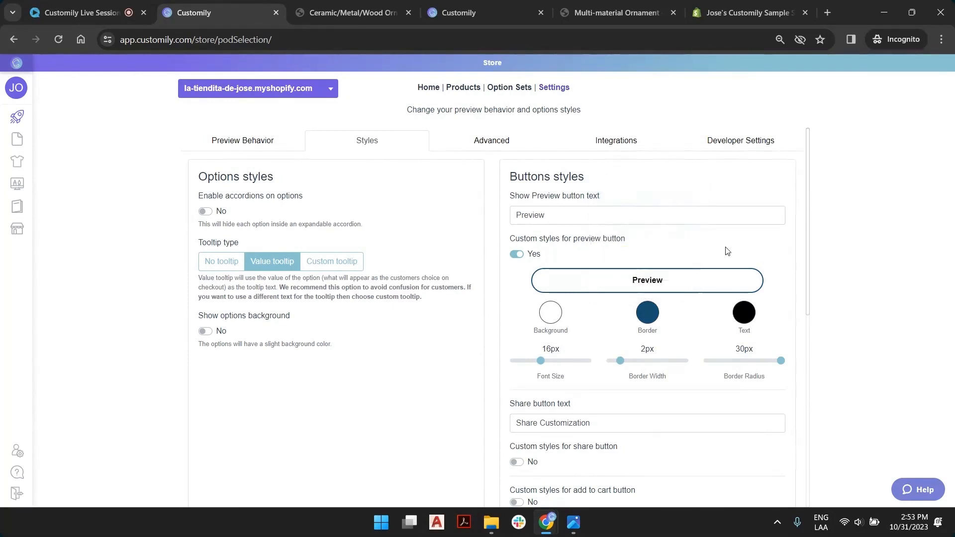
# Try a different background color for the preview button, return it to white, and look at its text color
pyautogui.click(360, 7)
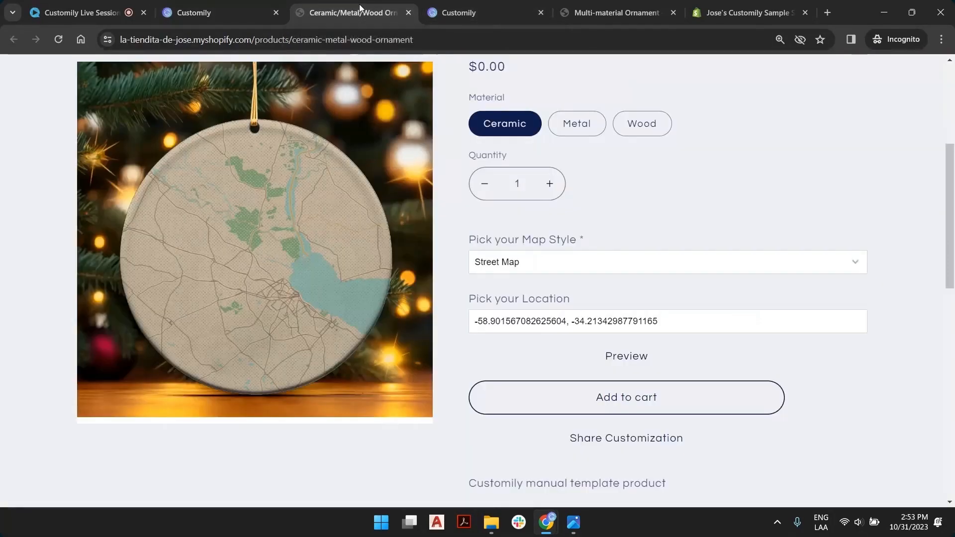
pyautogui.click(242, 6)
pyautogui.click(551, 312)
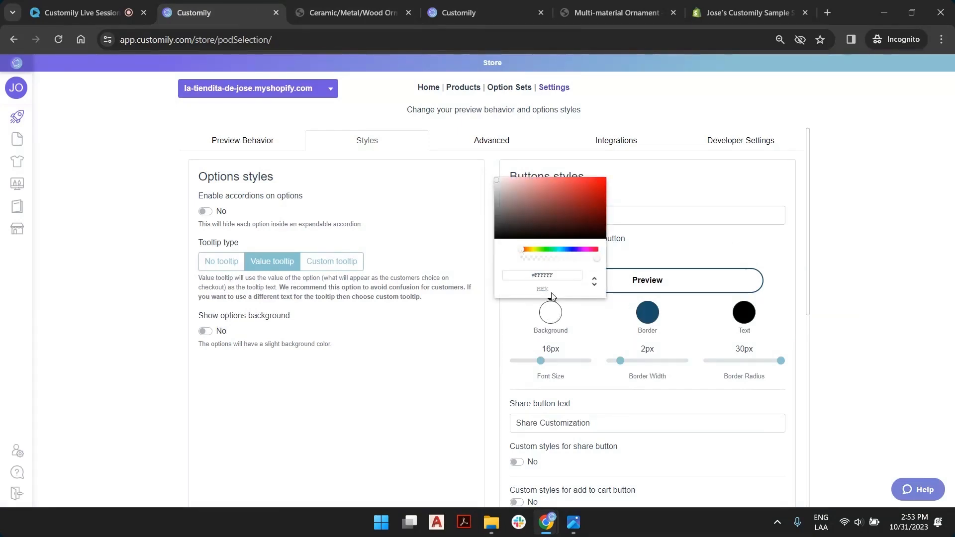
pyautogui.click(551, 312)
pyautogui.click(551, 312)
pyautogui.click(575, 200)
pyautogui.moveTo(559, 198); pyautogui.dragTo(485, 174)
pyautogui.click(478, 171)
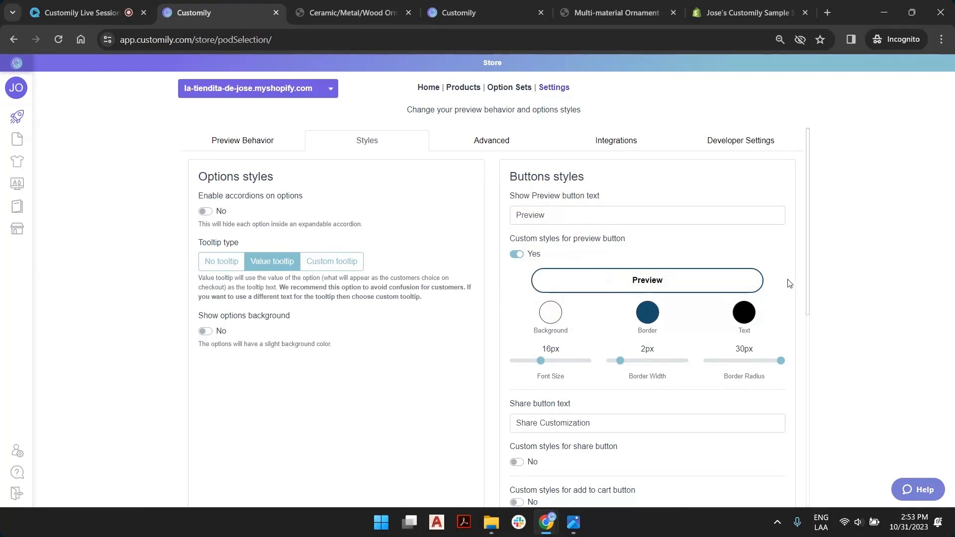
pyautogui.click(741, 316)
pyautogui.click(628, 175)
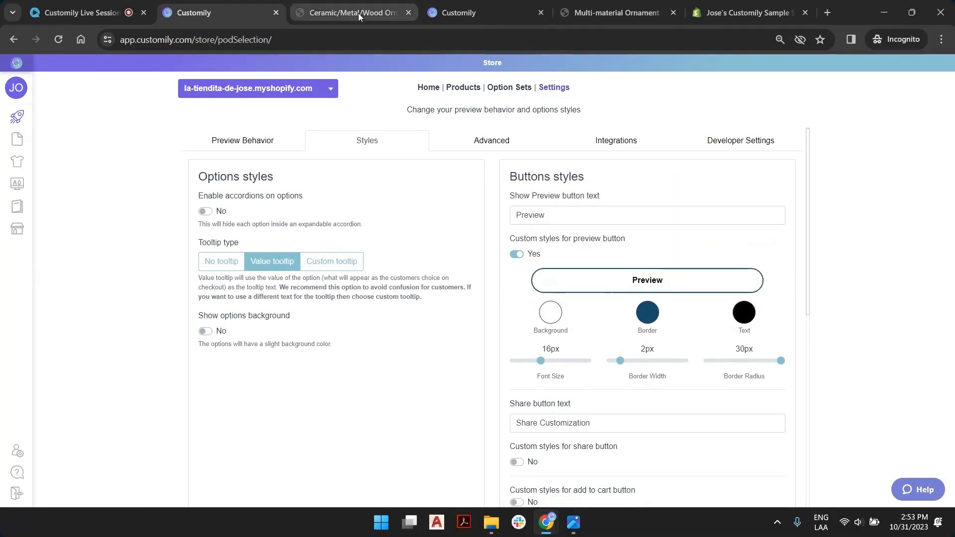
# Check the buttons on the ornament page, and turn on custom styles for the share button with a 30px border radius
pyautogui.click(358, 13)
pyautogui.click(220, 8)
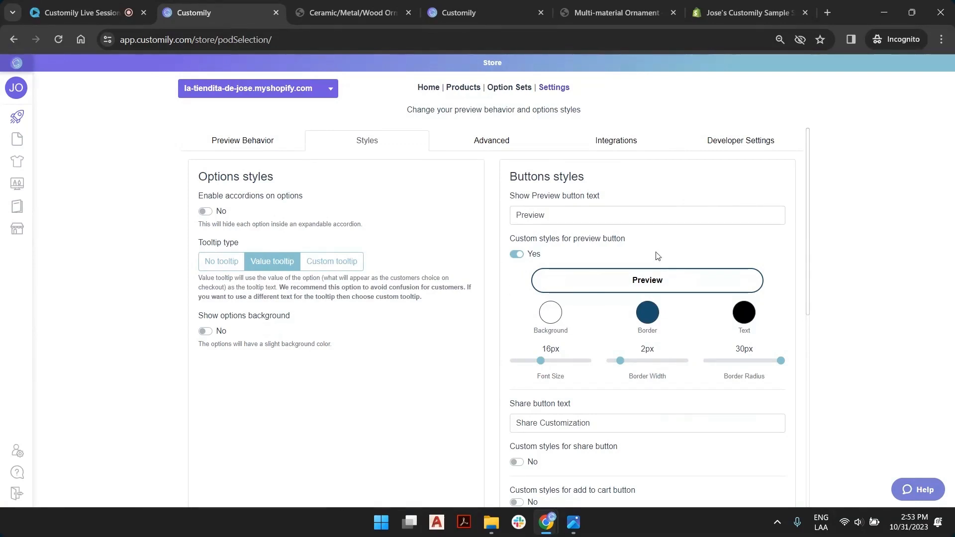
pyautogui.scroll(-1, 683, 317)
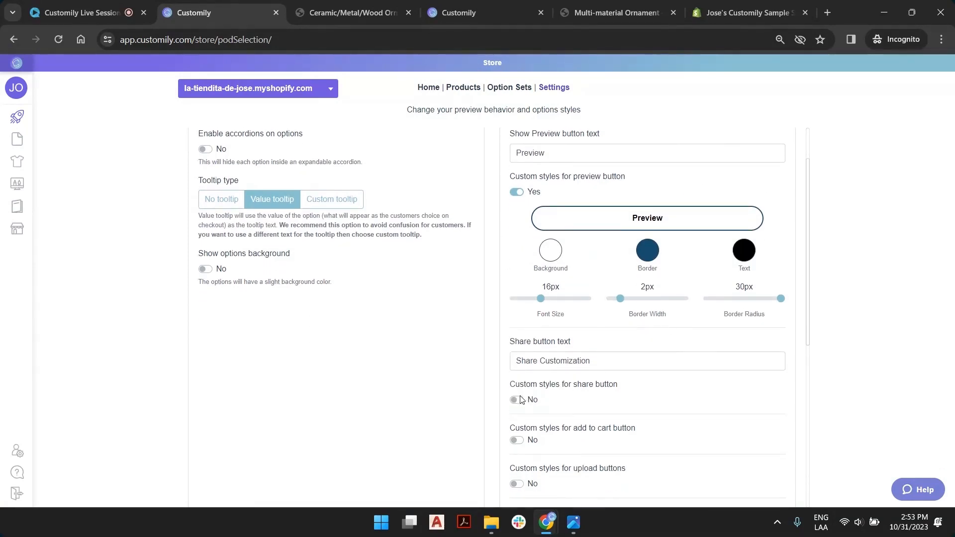
pyautogui.click(317, 14)
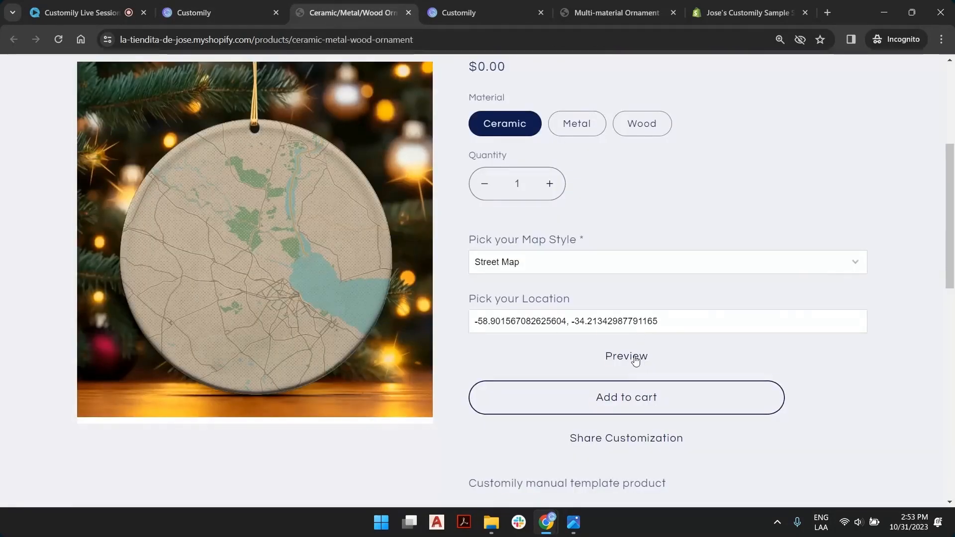
pyautogui.click(199, 11)
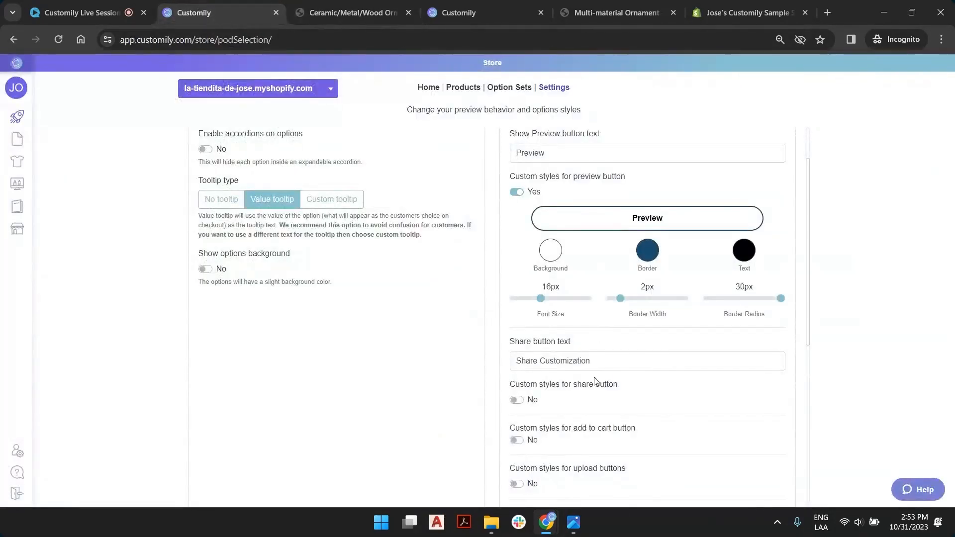
pyautogui.click(521, 401)
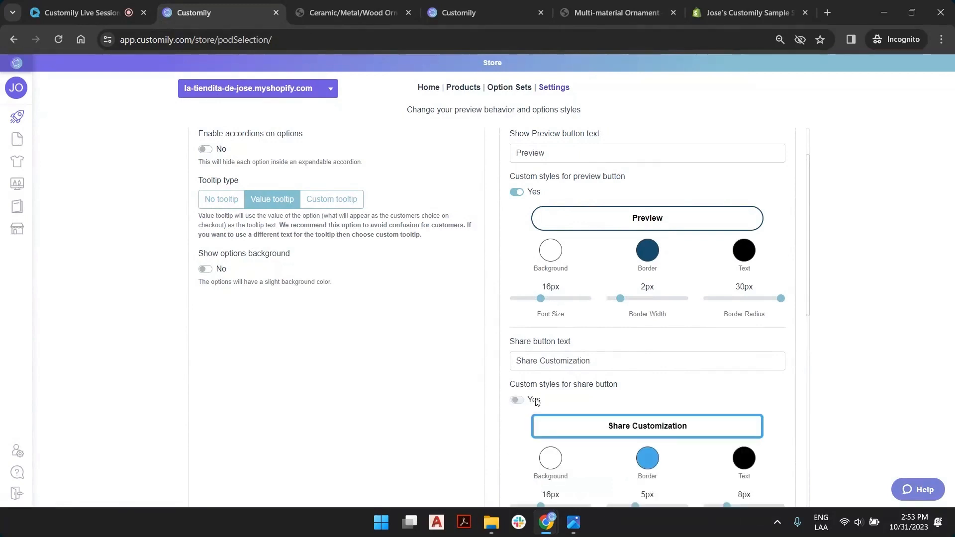
pyautogui.scroll(-2, 731, 383)
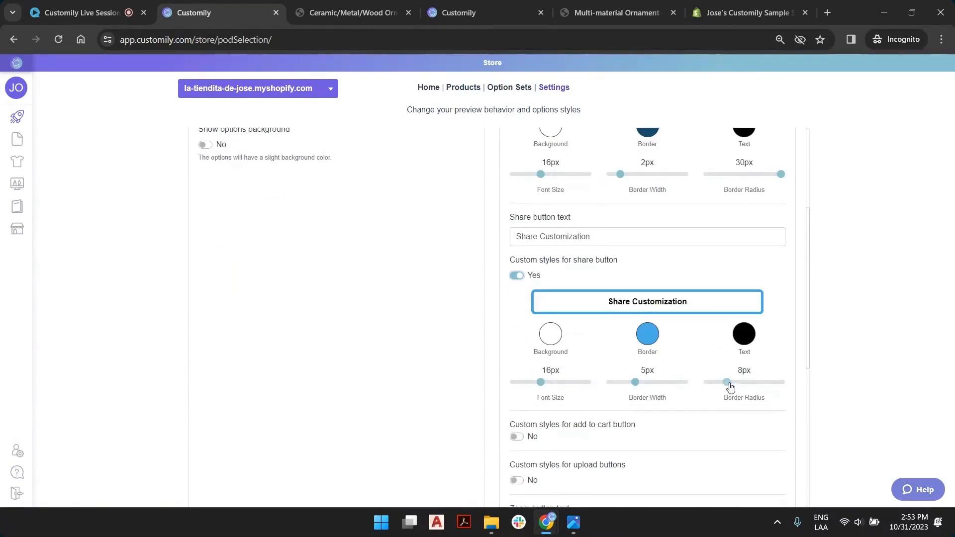
pyautogui.moveTo(727, 384); pyautogui.dragTo(829, 388)
# Copy the preview button's border color #174C6C to the share button's border and set its border width to 2px
pyautogui.scroll(1, 658, 244)
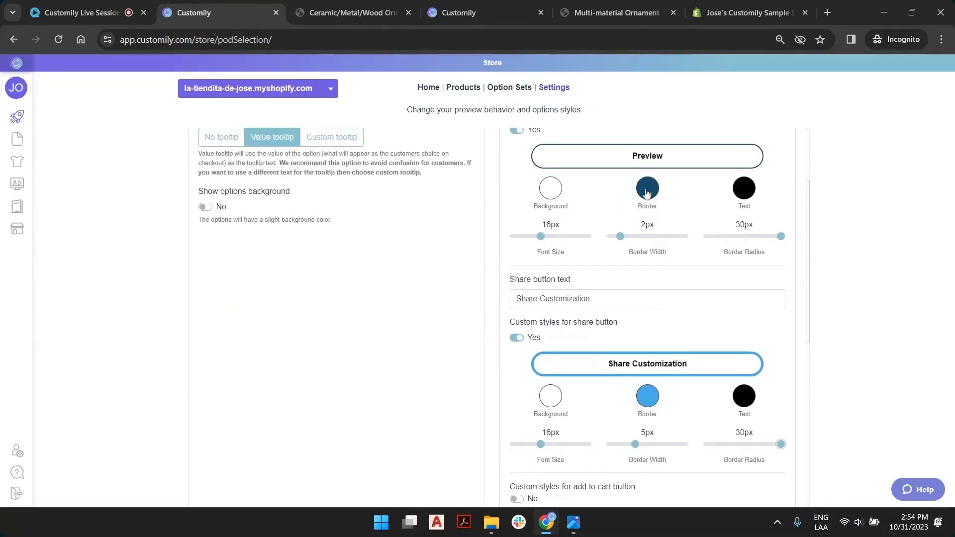
pyautogui.click(647, 188)
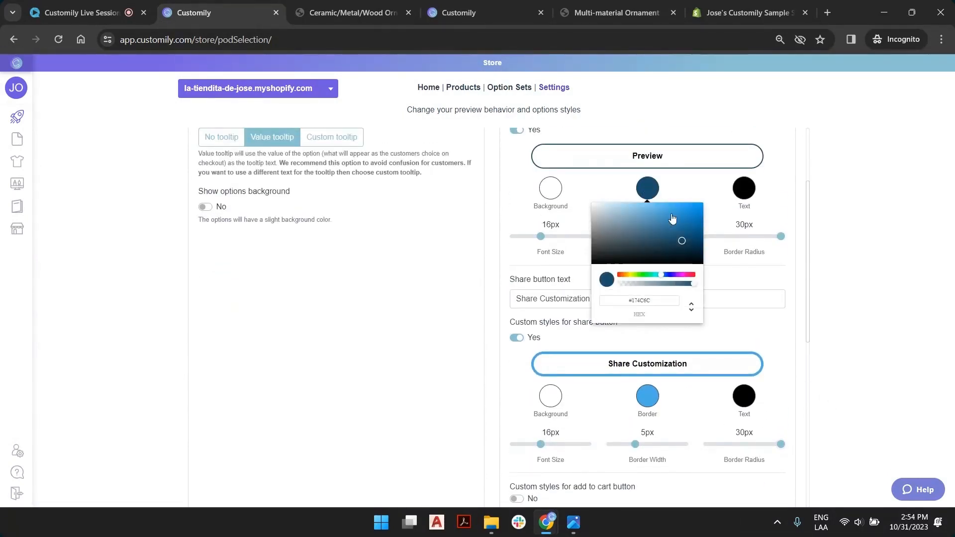
pyautogui.rightClick(643, 301)
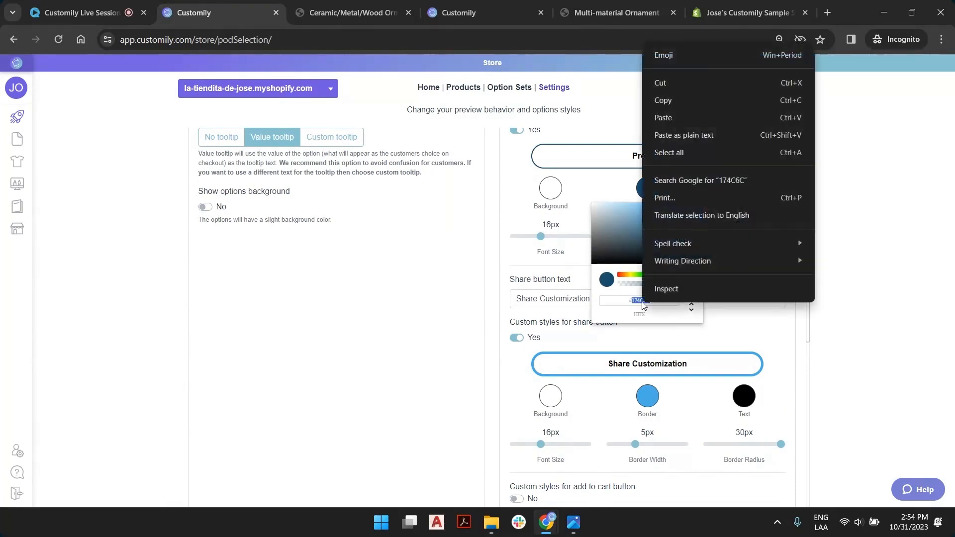
pyautogui.click(677, 100)
pyautogui.click(653, 402)
pyautogui.click(653, 401)
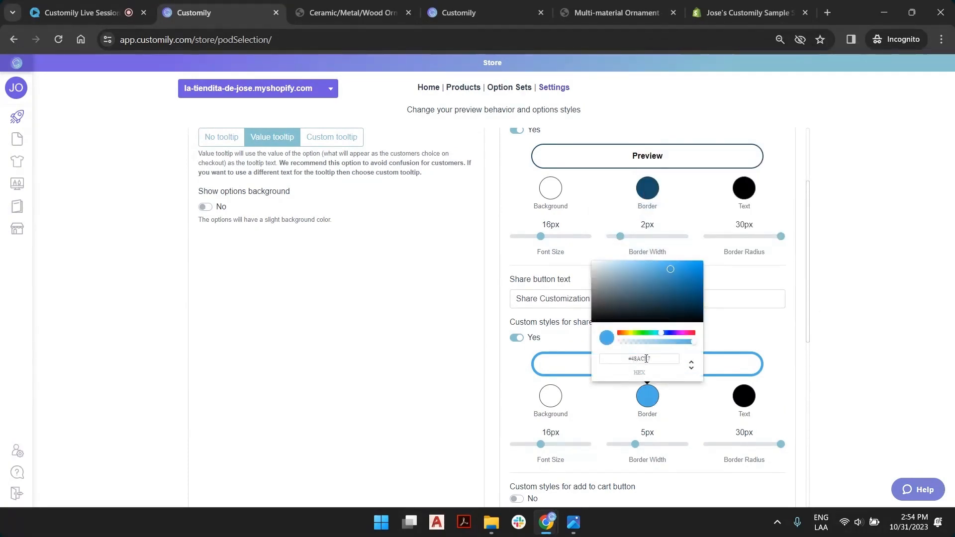
pyautogui.rightClick(646, 359)
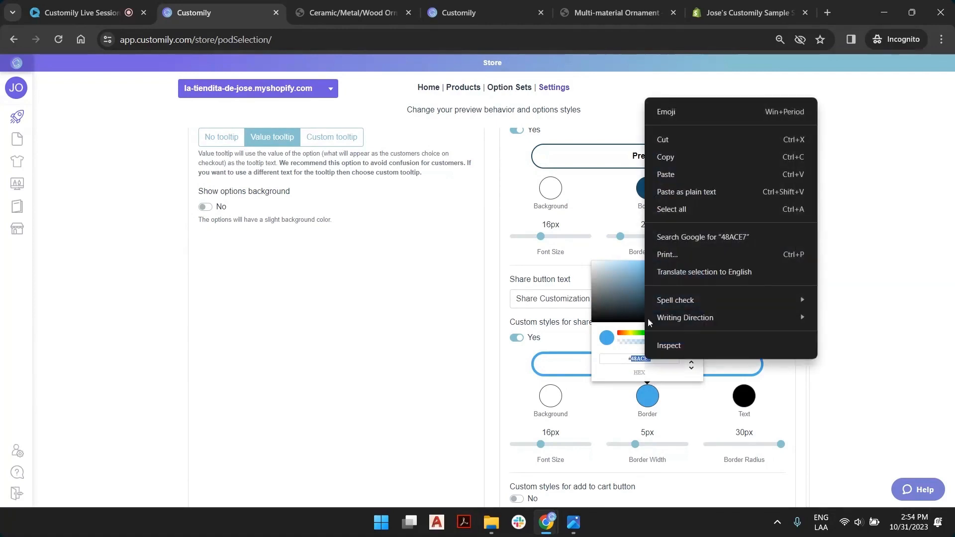
pyautogui.click(675, 178)
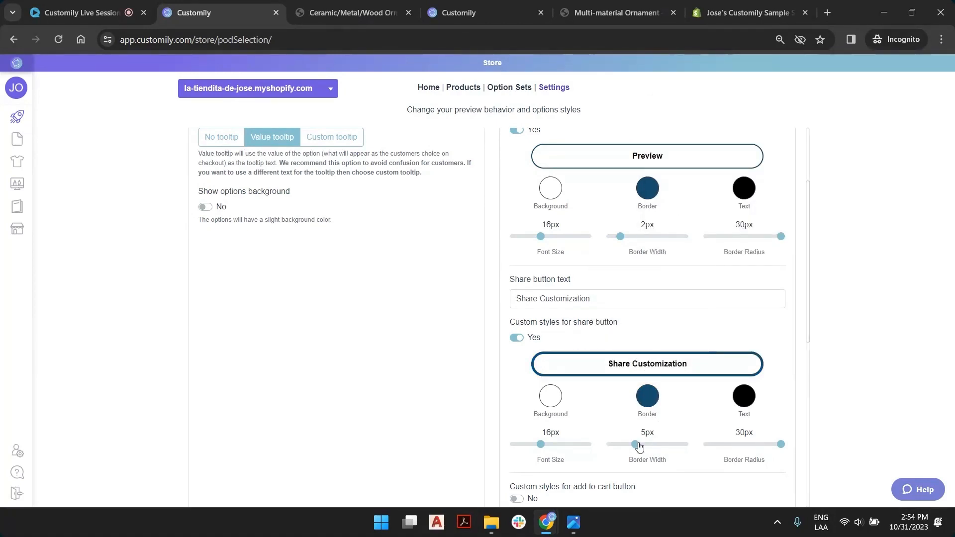
pyautogui.moveTo(639, 446); pyautogui.dragTo(620, 447)
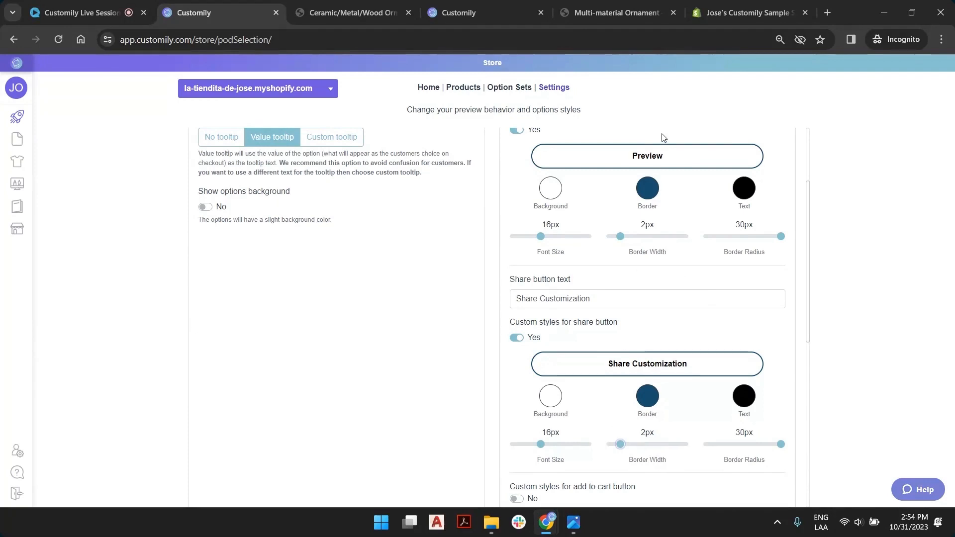
# Turn on custom styles for the add to cart button and set its border radius to 30px
pyautogui.scroll(-3, 686, 319)
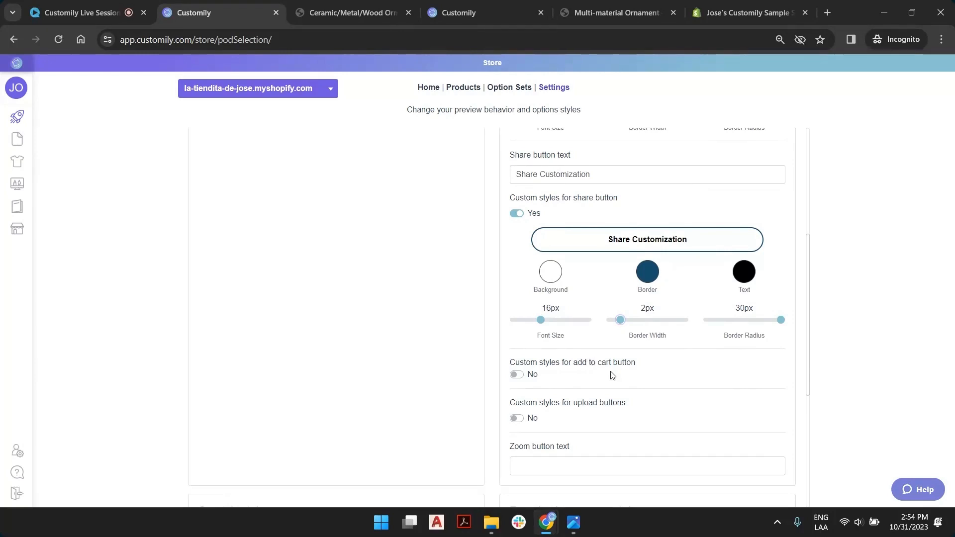
pyautogui.click(516, 375)
pyautogui.scroll(-4, 691, 378)
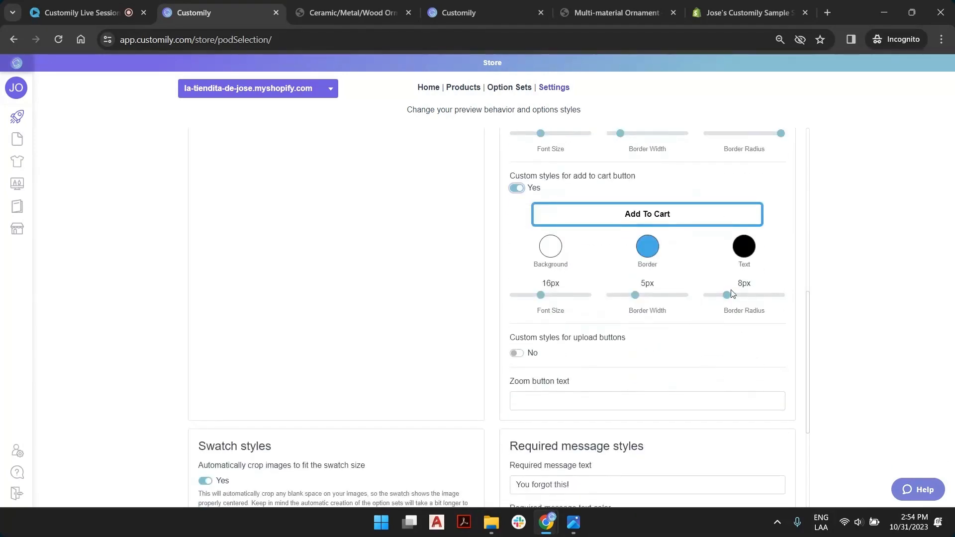
pyautogui.moveTo(727, 295); pyautogui.dragTo(805, 298)
# Paste the border color #174C6C into the add to cart button's style and set its border width to 2px
pyautogui.scroll(3, 746, 303)
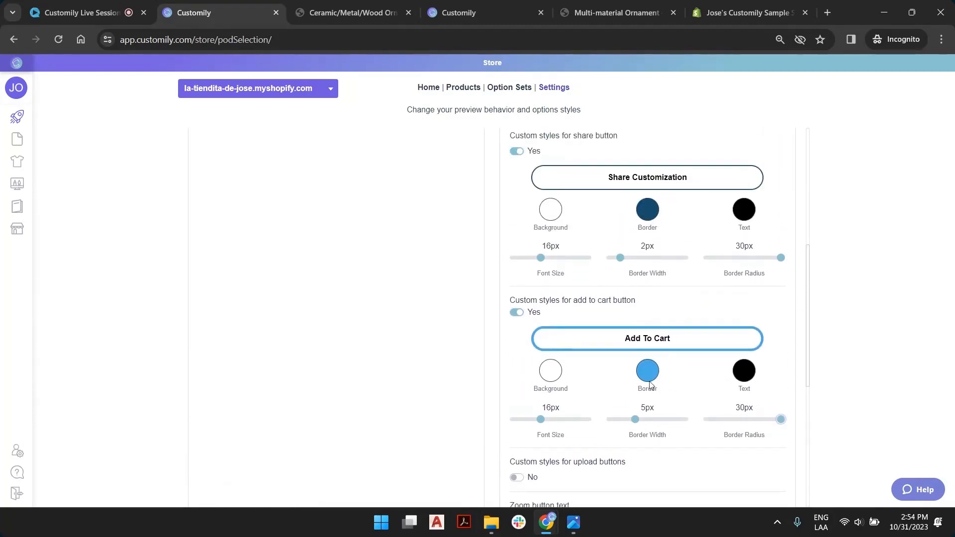
pyautogui.click(647, 365)
pyautogui.doubleClick(642, 333)
pyautogui.rightClick(642, 333)
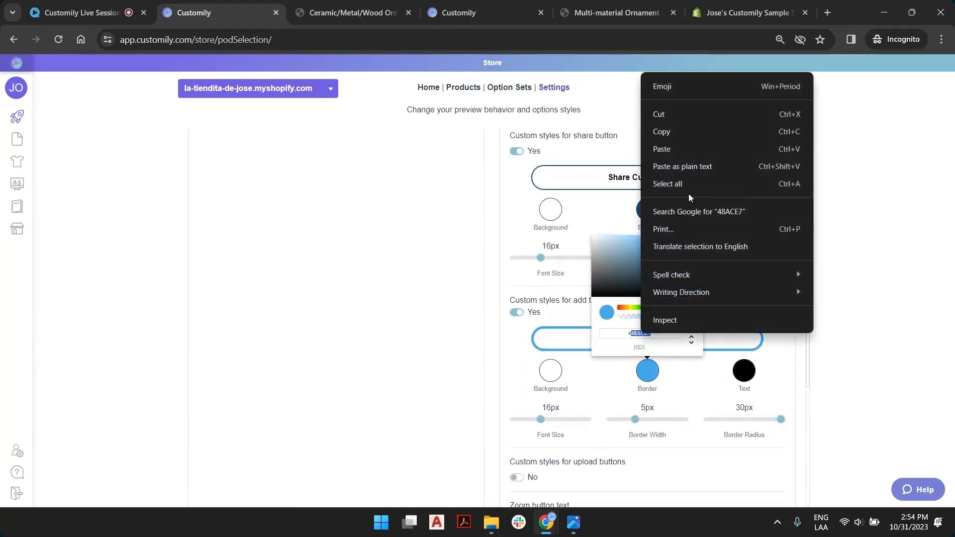
pyautogui.click(681, 148)
pyautogui.click(620, 362)
pyautogui.moveTo(632, 418); pyautogui.dragTo(621, 424)
pyautogui.click(544, 211)
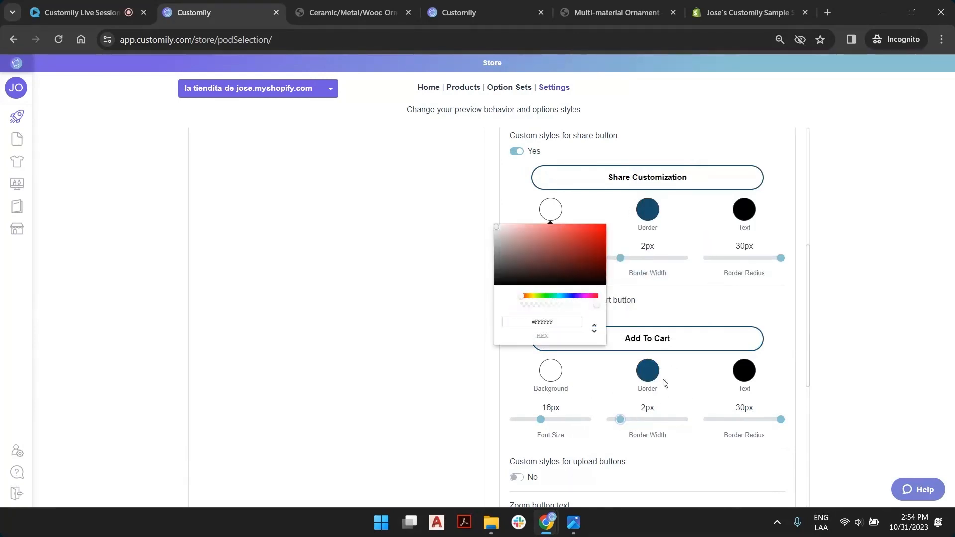
pyautogui.click(661, 380)
pyautogui.scroll(6, 673, 313)
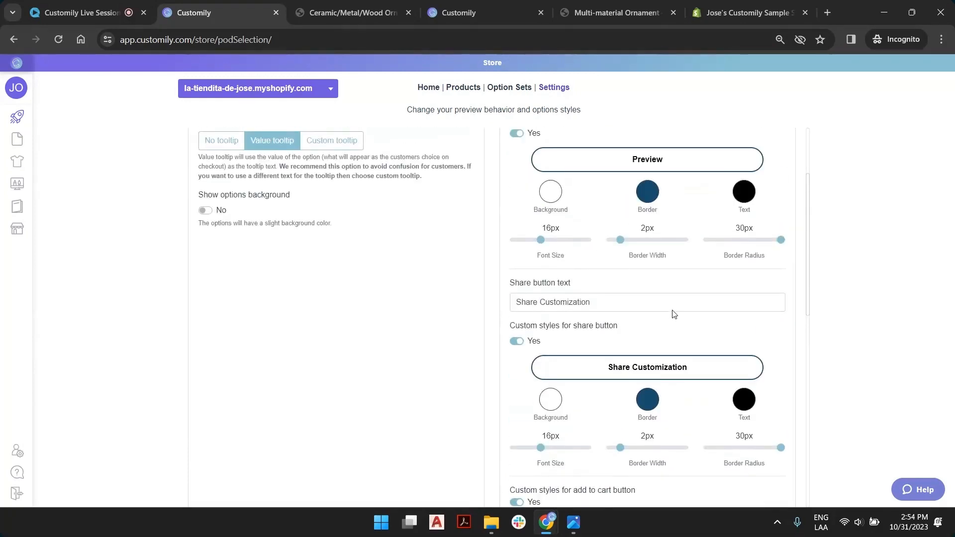
# Save the store settings and reload the Ceramic/Metal/Wood Ornament store page to check its button styles
pyautogui.scroll(-12, 657, 303)
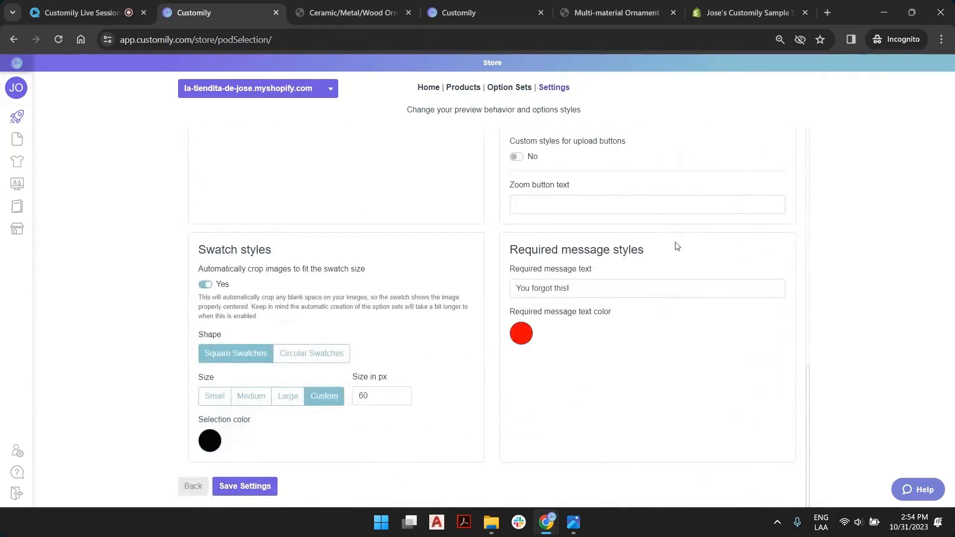
pyautogui.click(255, 488)
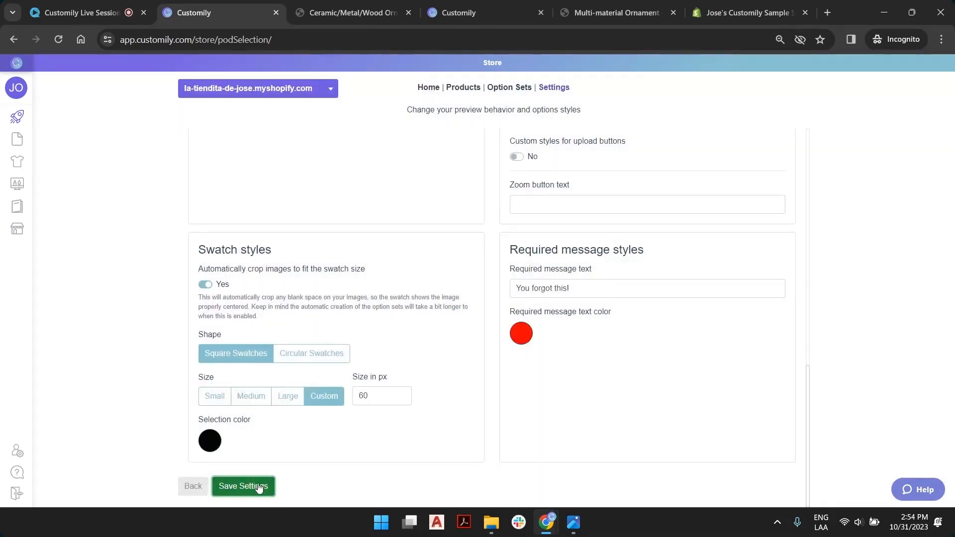
pyautogui.click(316, 12)
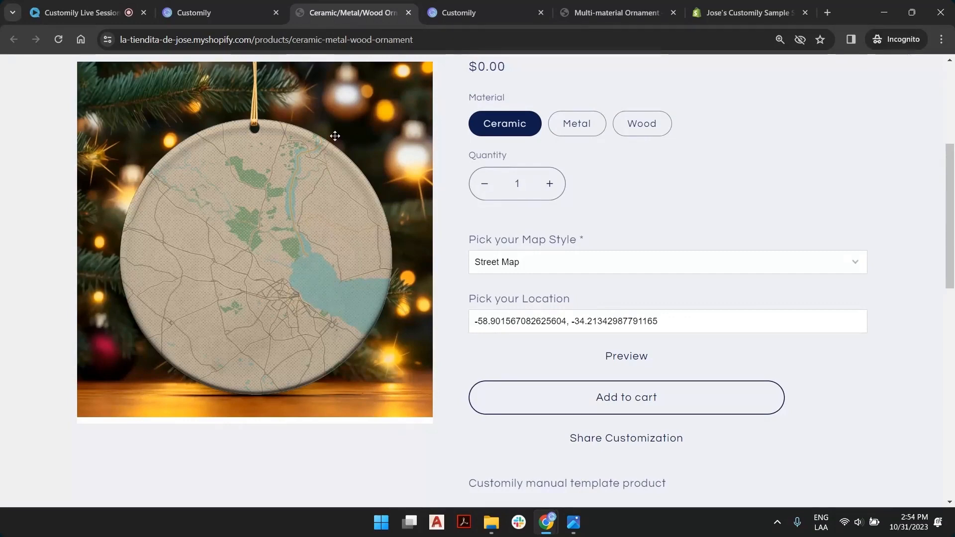
pyautogui.click(62, 39)
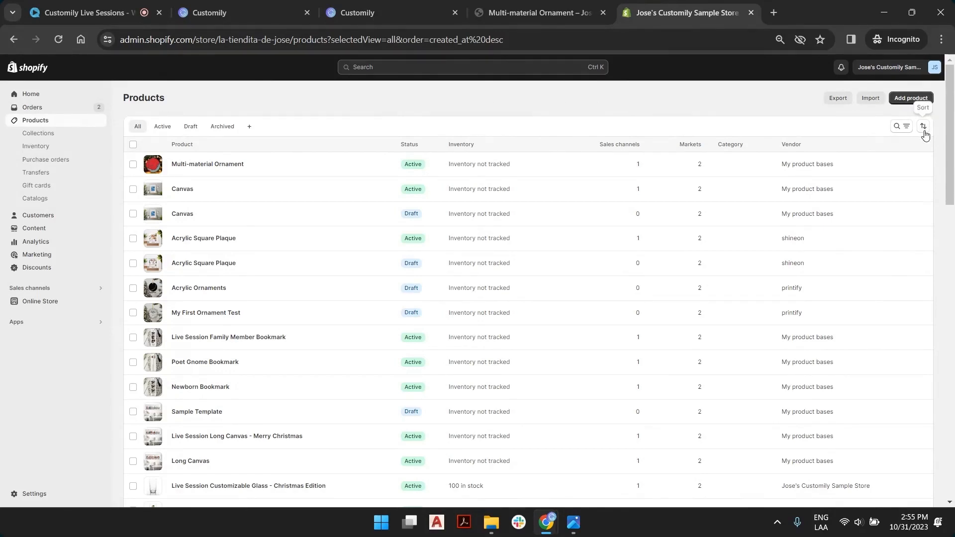
# Refresh the Shopify product list by re-sorting it by creation date, ending with newest first
pyautogui.click(907, 129)
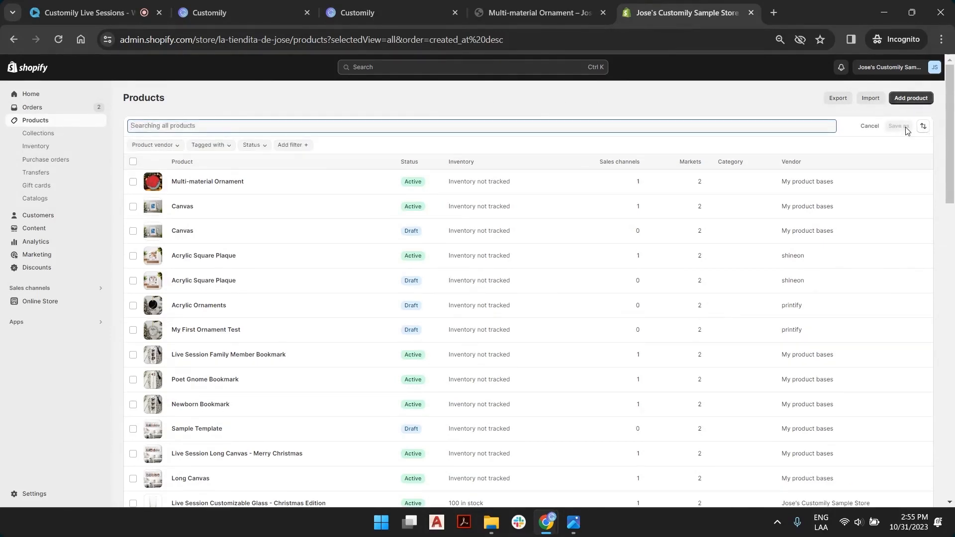
pyautogui.click(923, 127)
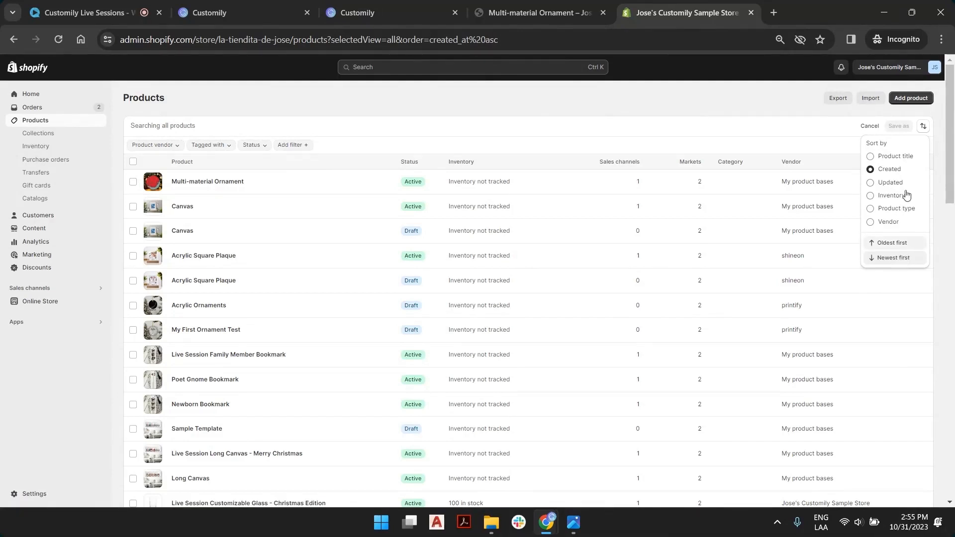
pyautogui.click(898, 244)
pyautogui.click(904, 259)
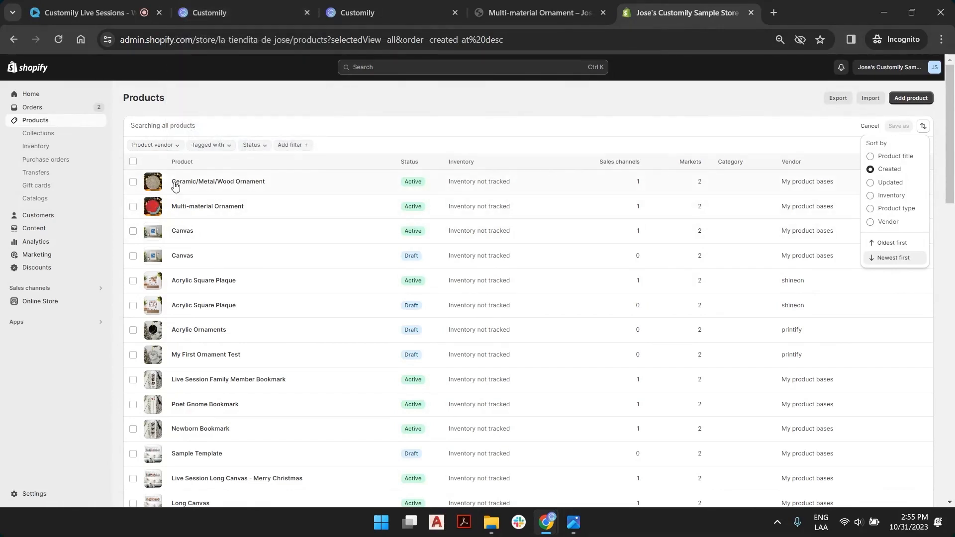
# Switch to Customily, search the store's products for "cerami" and open the Ceramic/Metal/Wood Ornament
pyautogui.click(245, 13)
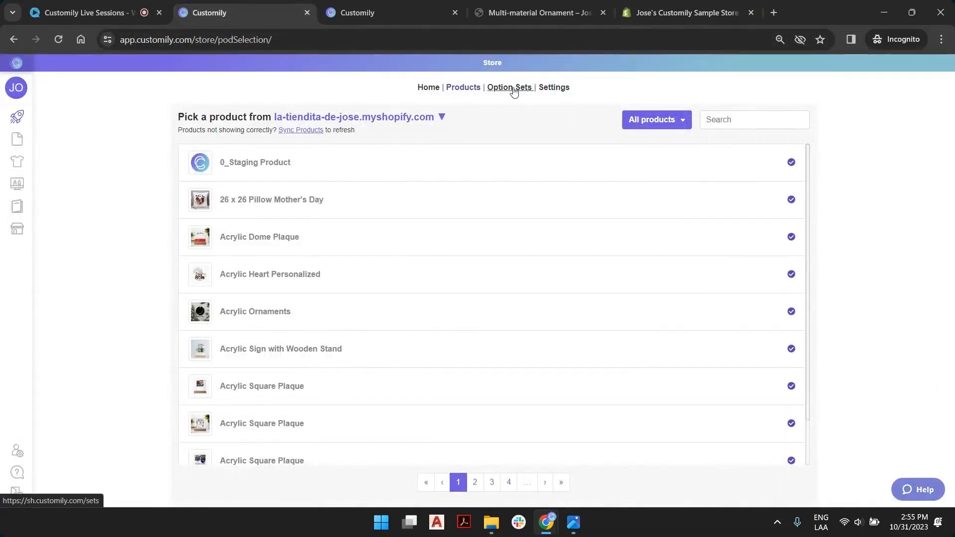
pyautogui.click(717, 121)
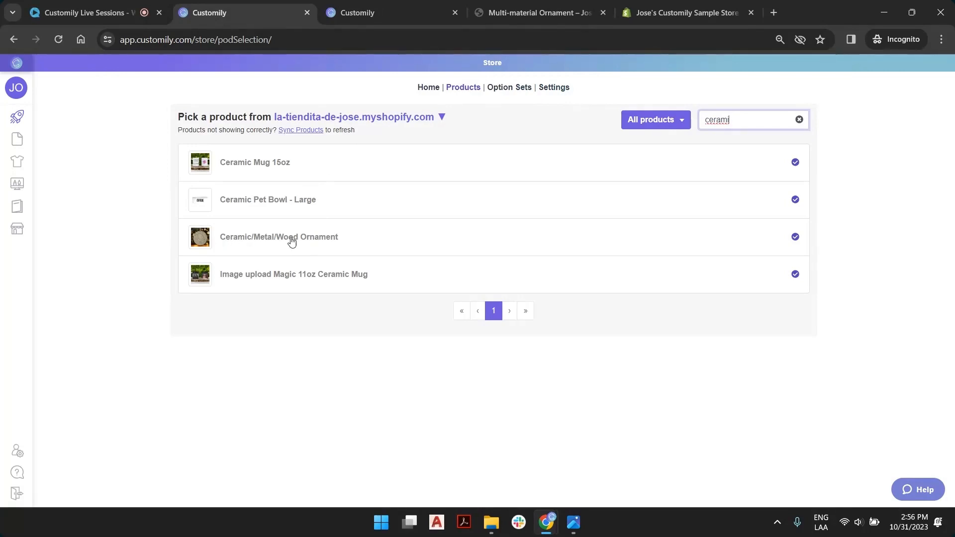
pyautogui.click(314, 243)
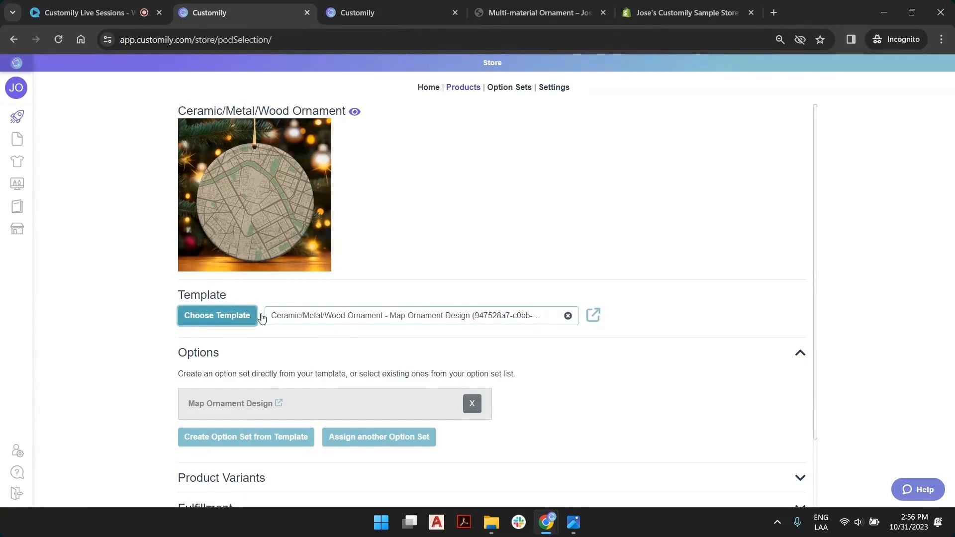
# Expand the product variants and examine the image positions assigned to the Ceramic, Metal and Wood values of Material
pyautogui.scroll(-2, 572, 323)
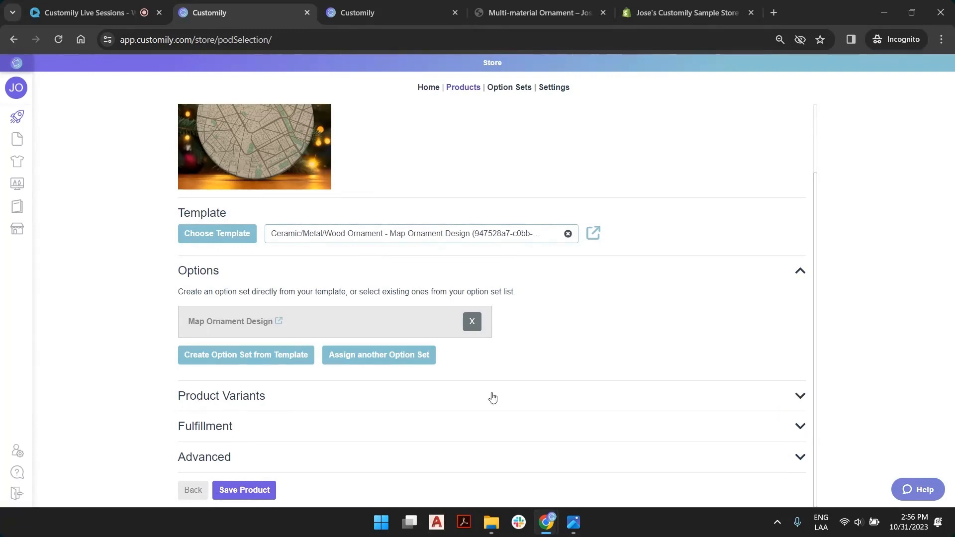
pyautogui.click(208, 400)
pyautogui.scroll(-3, 211, 400)
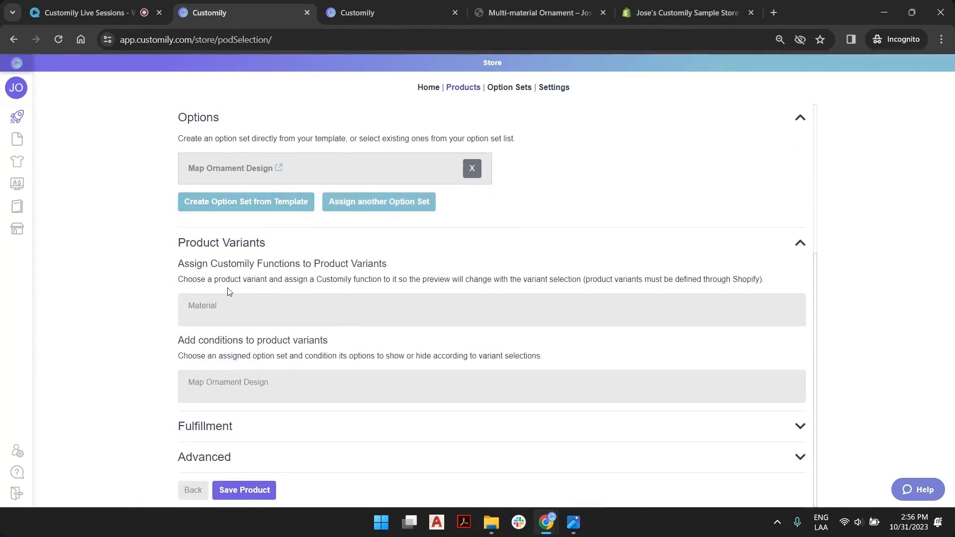
pyautogui.click(201, 306)
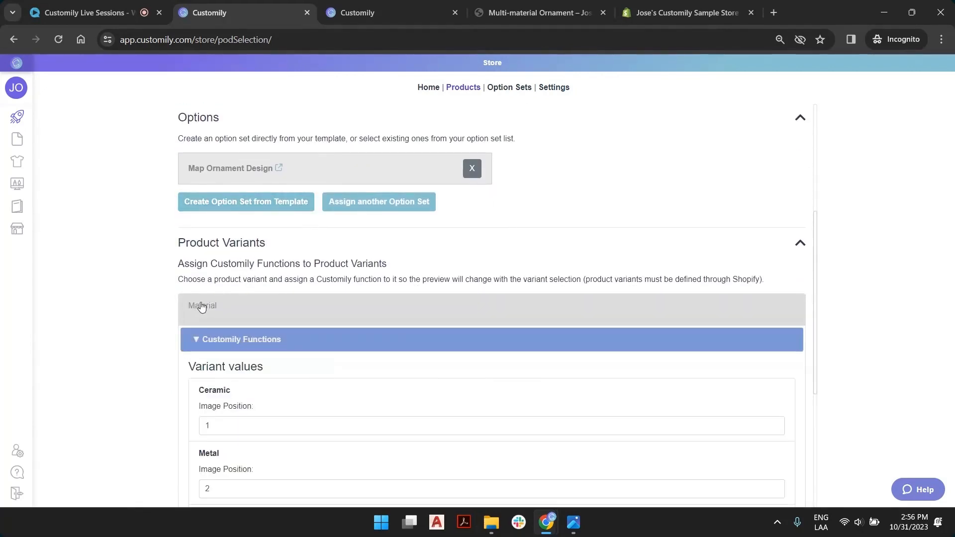
pyautogui.scroll(-3, 201, 298)
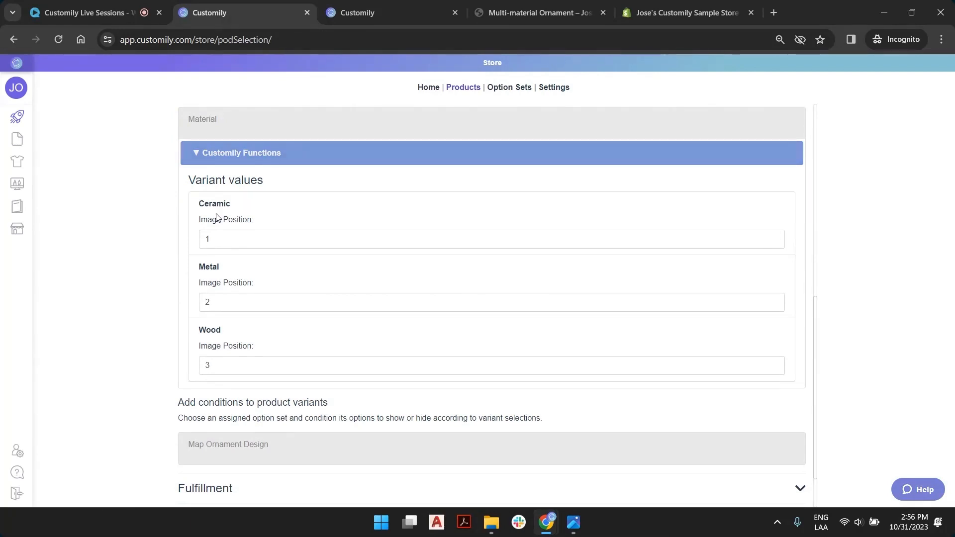
pyautogui.click(224, 301)
pyautogui.click(228, 366)
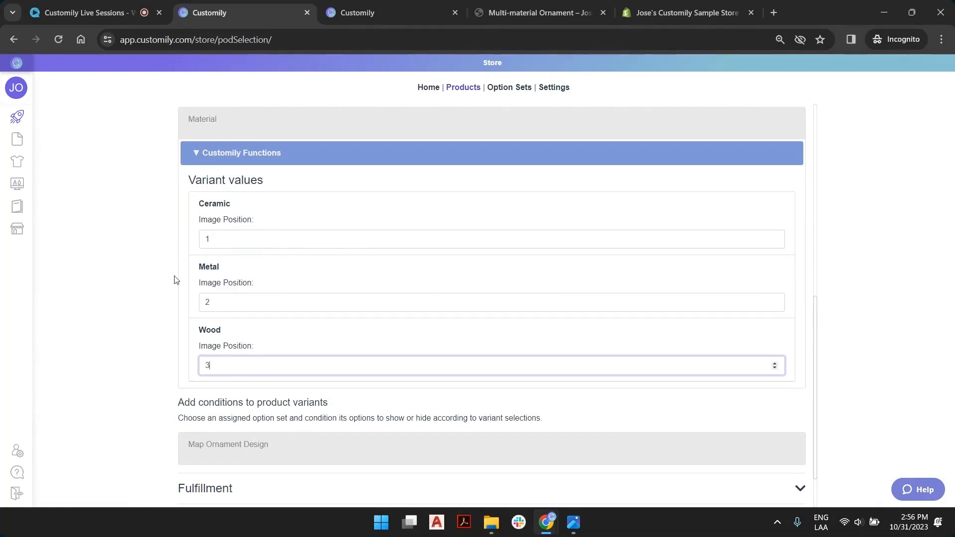
pyautogui.click(168, 250)
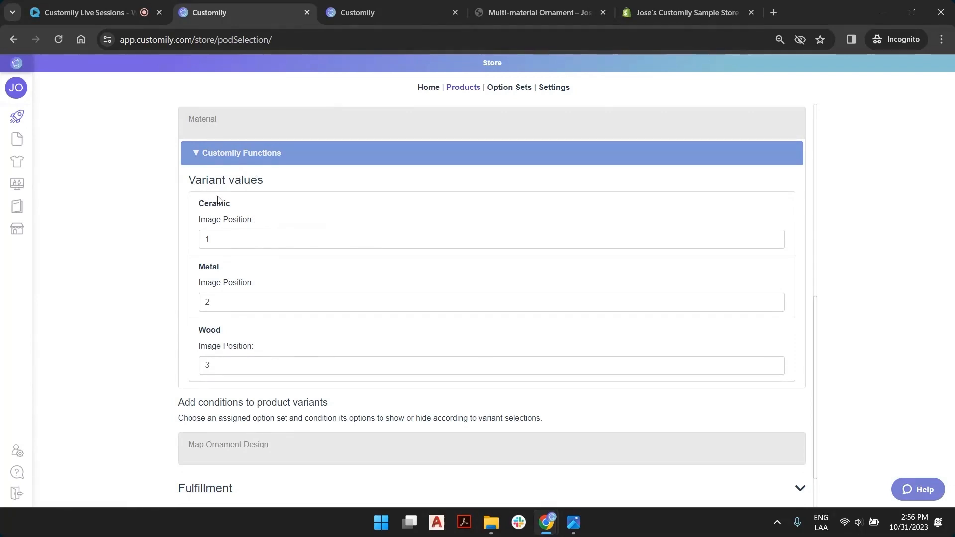
# Expand the Customily functions of the Material variant and review its dynamic image assignments together with the template and option set
pyautogui.scroll(2, 277, 213)
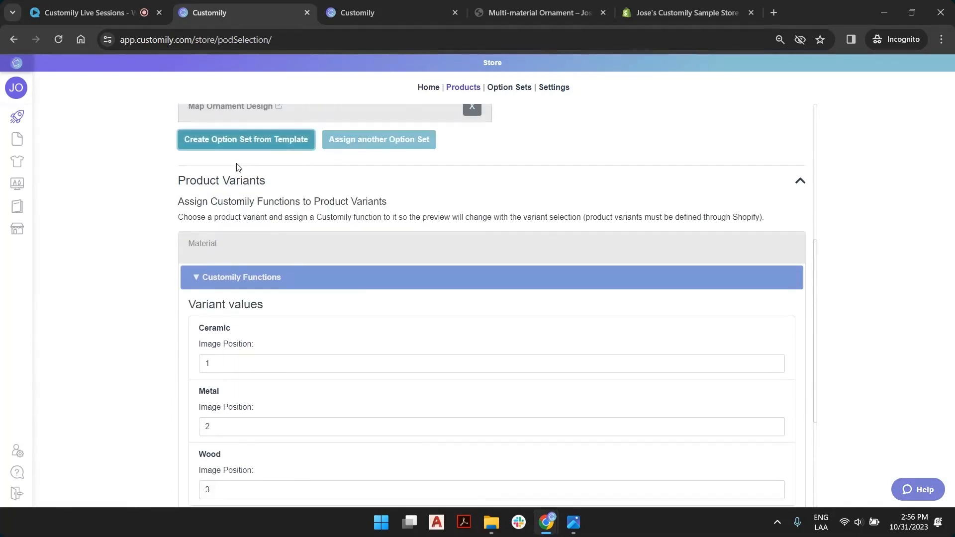
pyautogui.scroll(5, 261, 257)
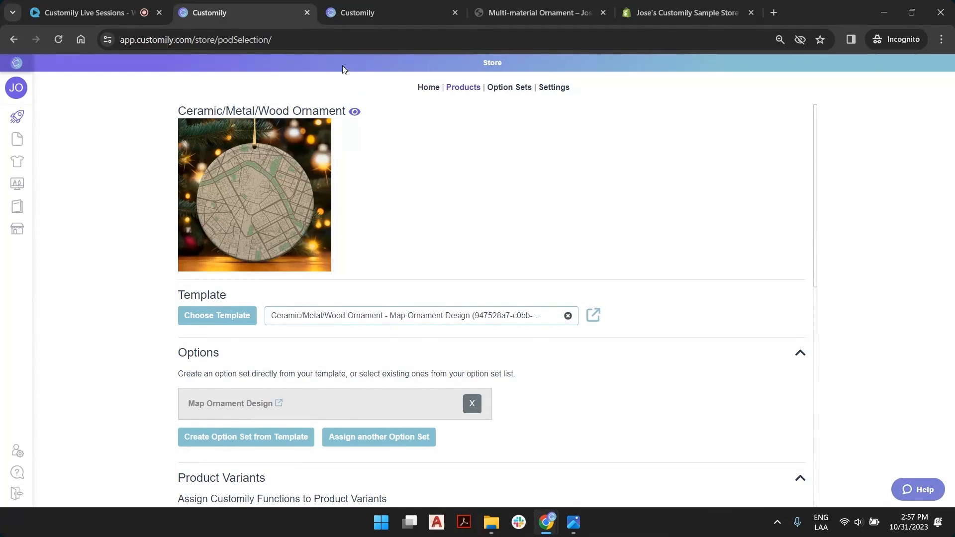
pyautogui.scroll(-10, 211, 169)
pyautogui.scroll(1, 212, 169)
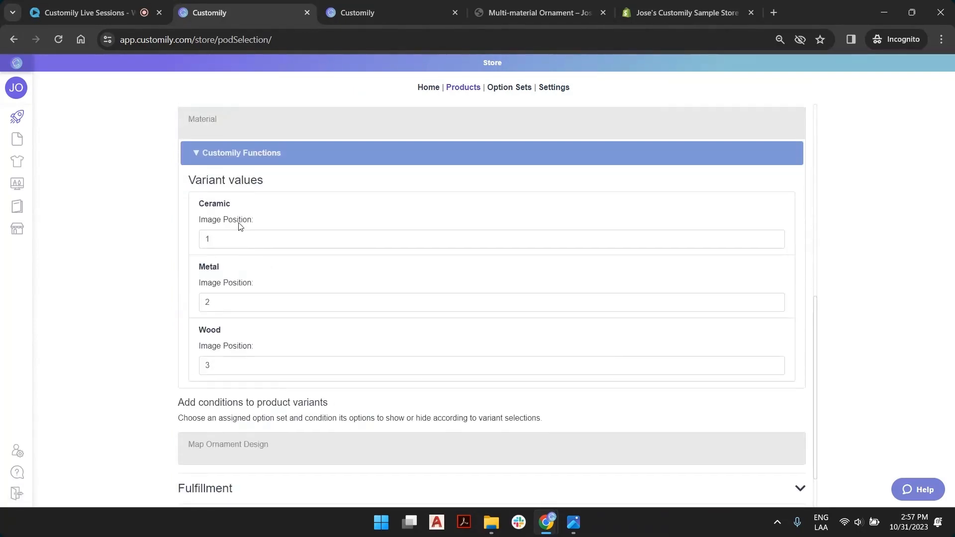
pyautogui.click(236, 155)
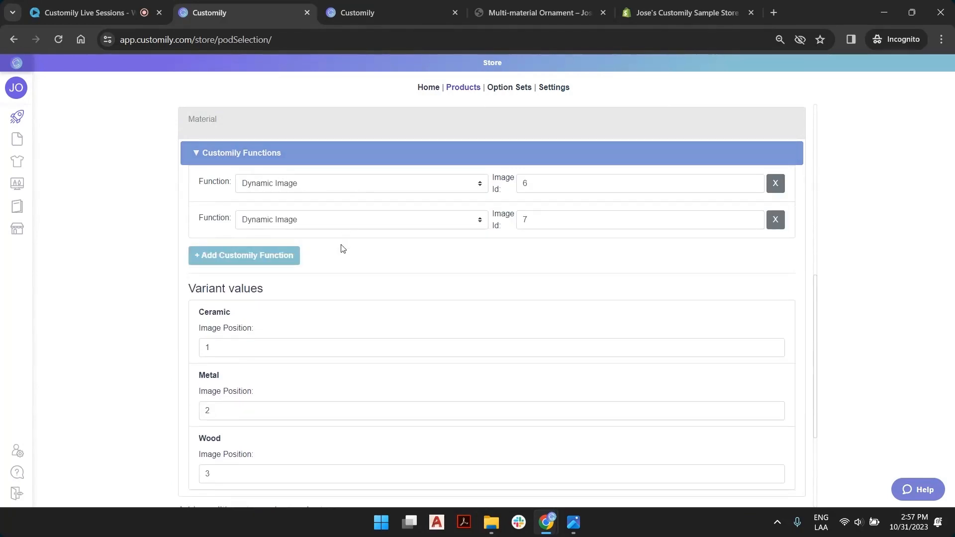
pyautogui.scroll(-1, 308, 184)
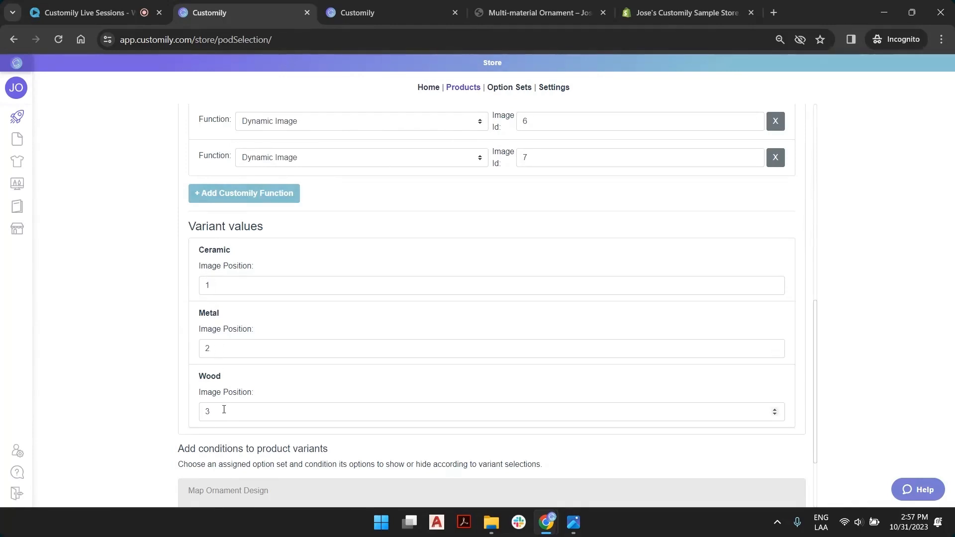
pyautogui.scroll(10, 437, 298)
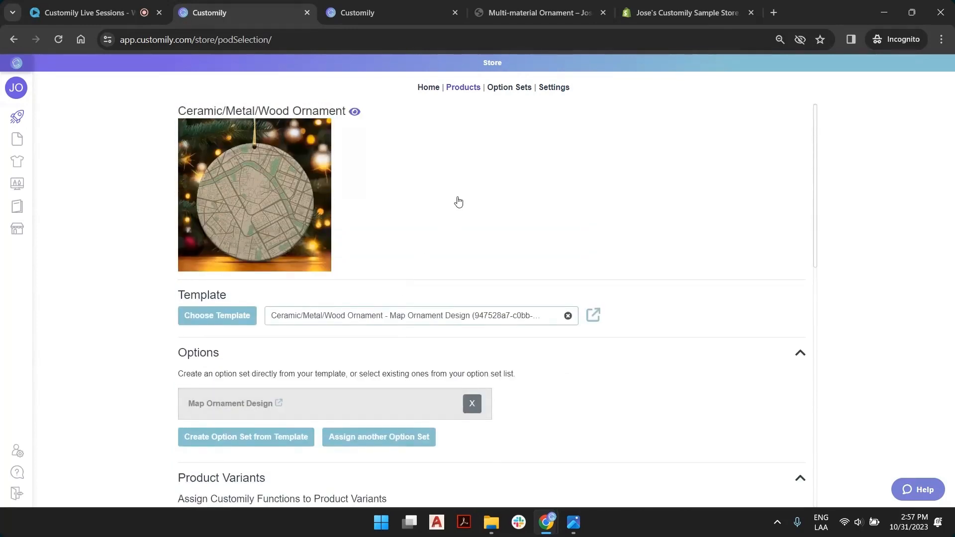